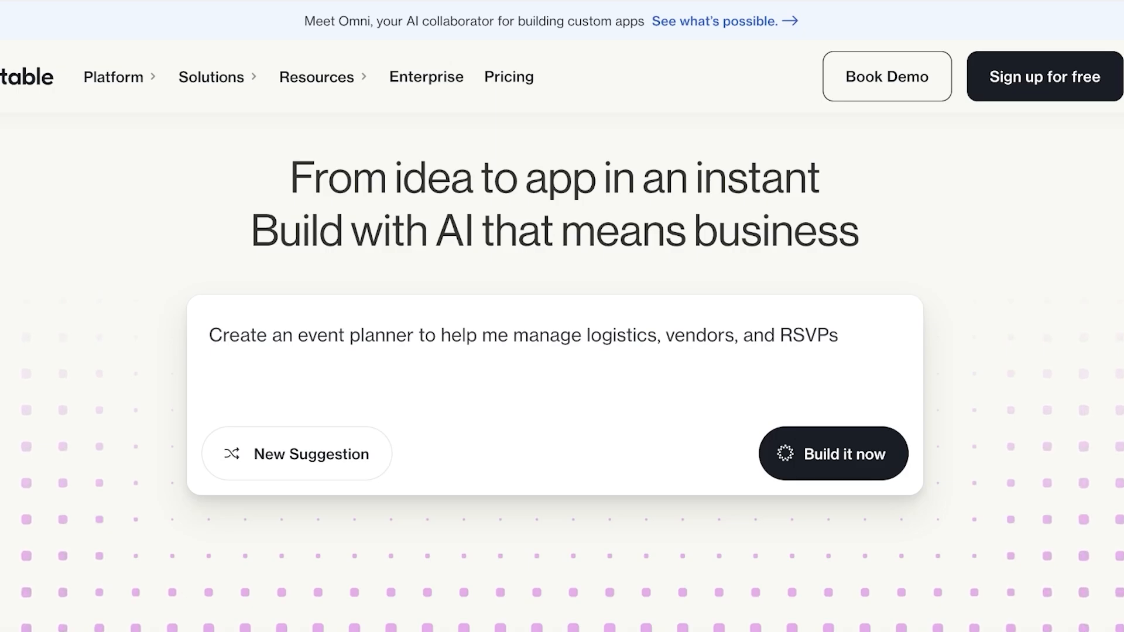
- Examine the Airtable homepage sections on app building, agents, enterprise capabilities and use-case templates
{"action": "scroll", "coordinate": [1088, 219], "scroll_direction": "down", "scroll_amount": 4}
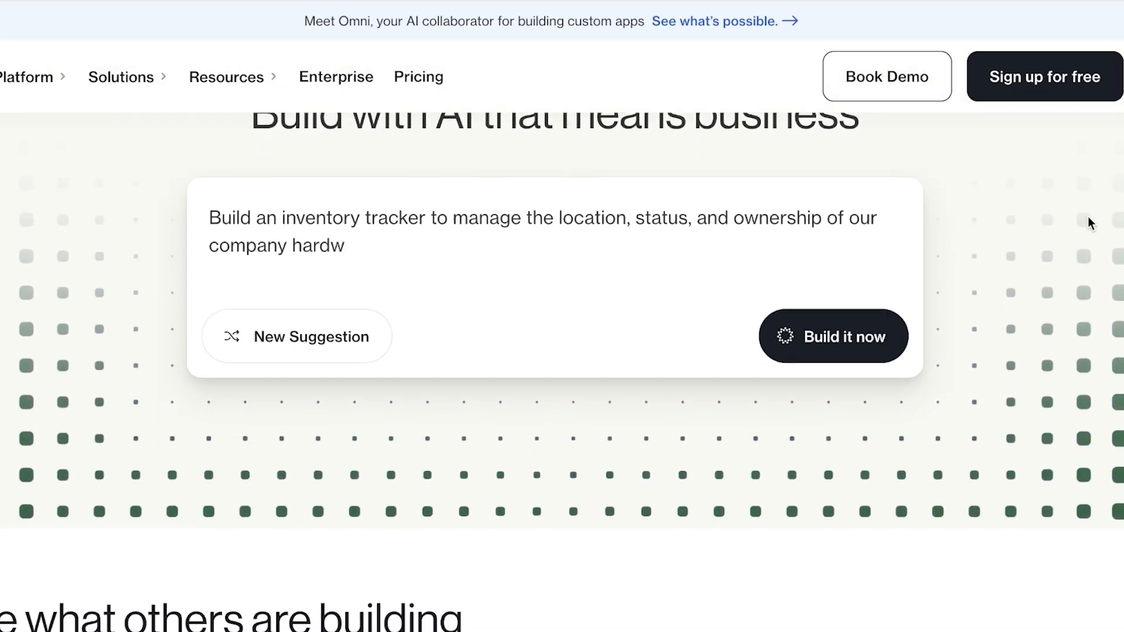
{"action": "scroll", "coordinate": [1087, 217], "scroll_direction": "down", "scroll_amount": 15}
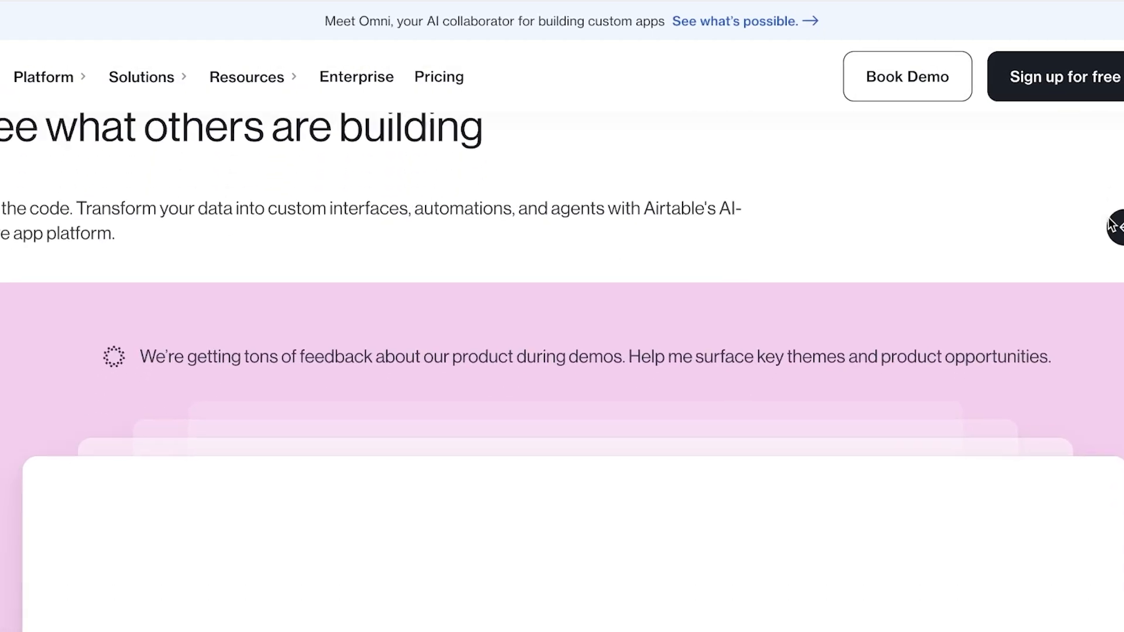
{"action": "scroll", "coordinate": [1089, 257], "scroll_direction": "down", "scroll_amount": 7}
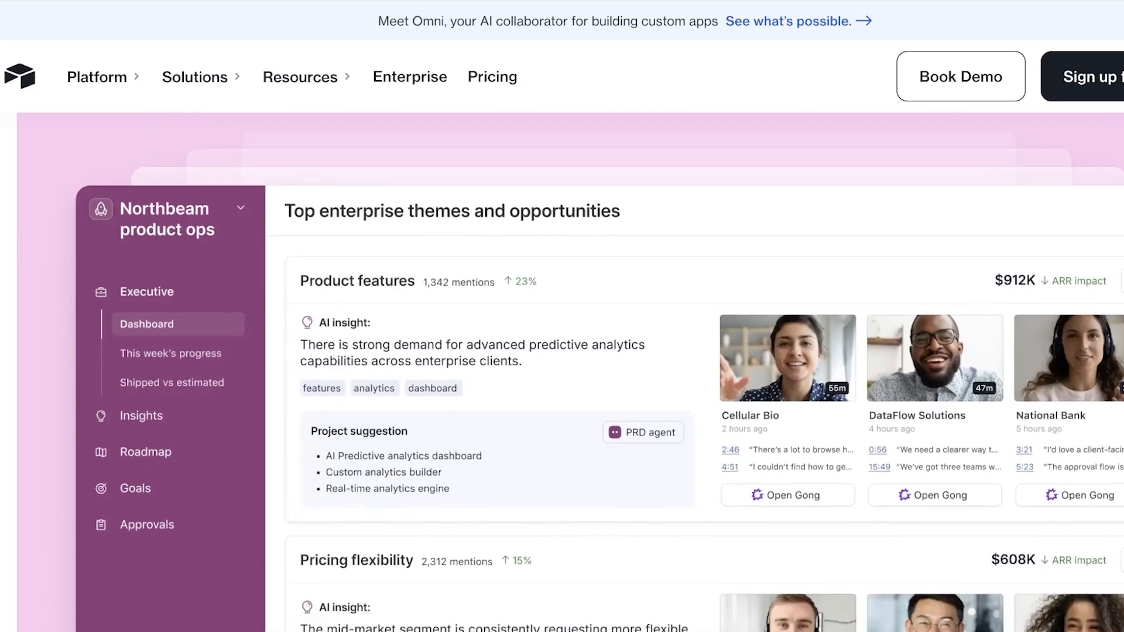
{"action": "scroll", "coordinate": [1088, 258], "scroll_direction": "down", "scroll_amount": 3}
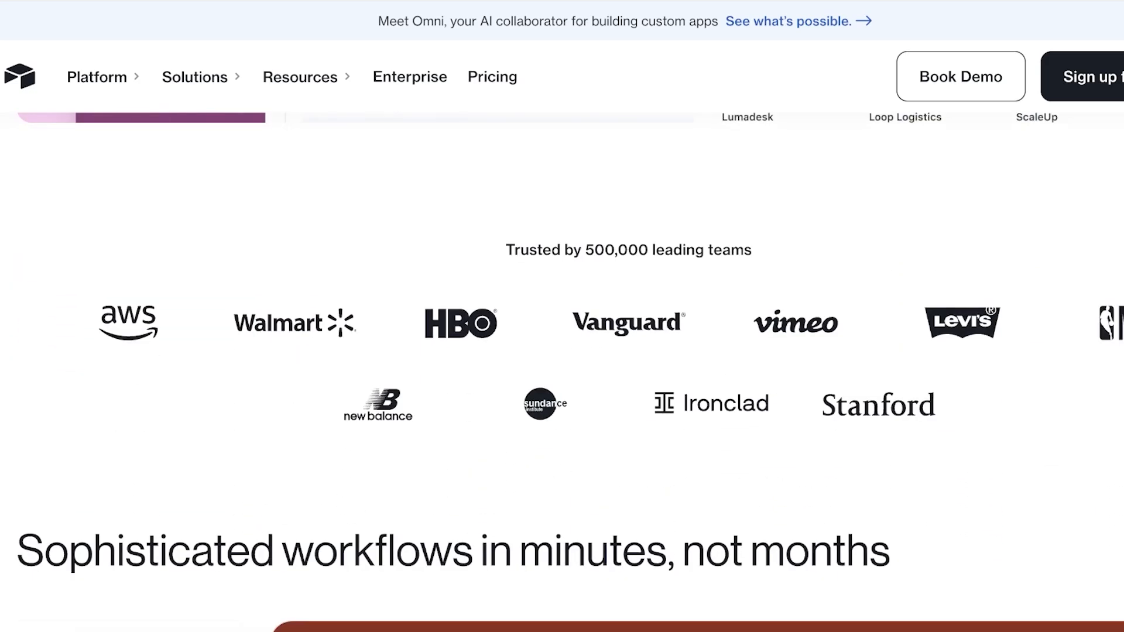
{"action": "scroll", "coordinate": [696, 375], "scroll_direction": "down", "scroll_amount": 12}
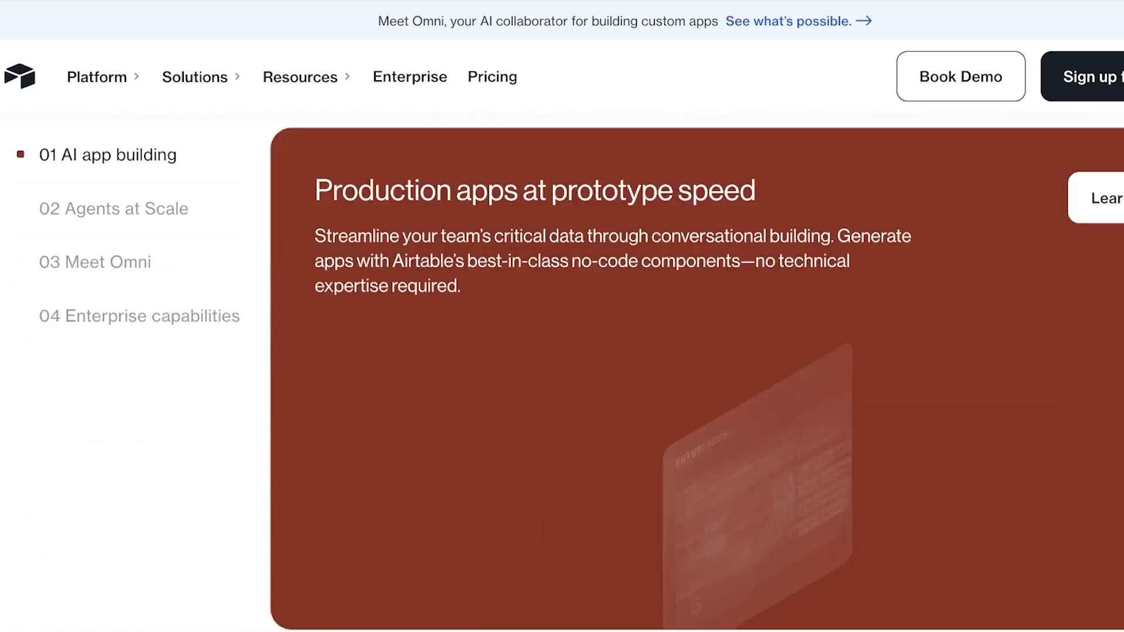
{"action": "scroll", "coordinate": [697, 374], "scroll_direction": "down", "scroll_amount": 11}
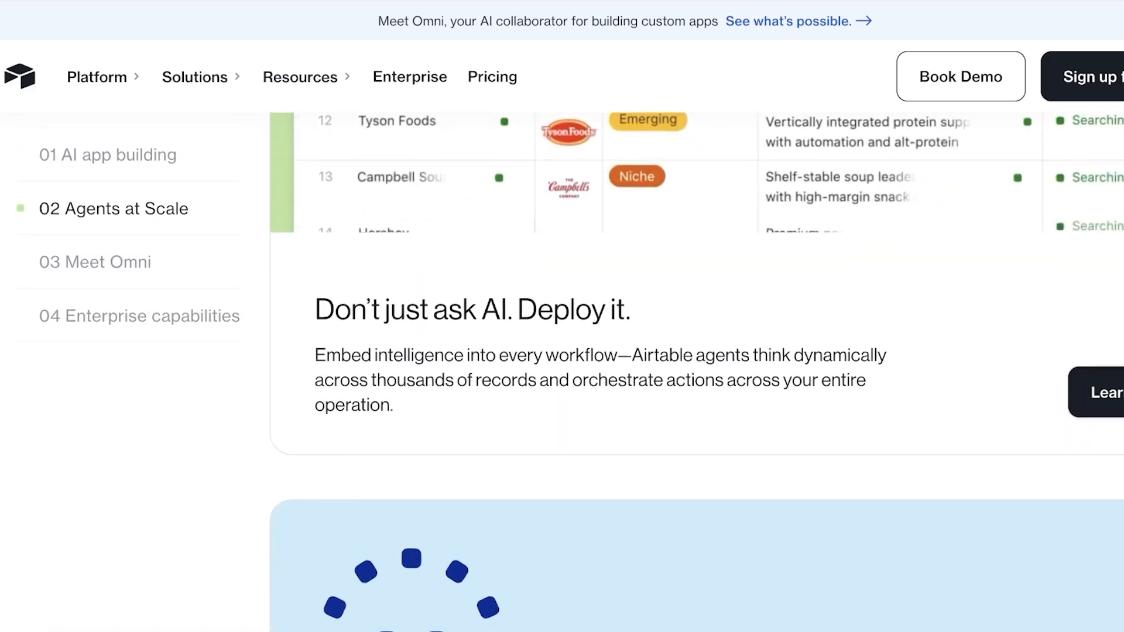
{"action": "scroll", "coordinate": [697, 374], "scroll_direction": "down", "scroll_amount": 8}
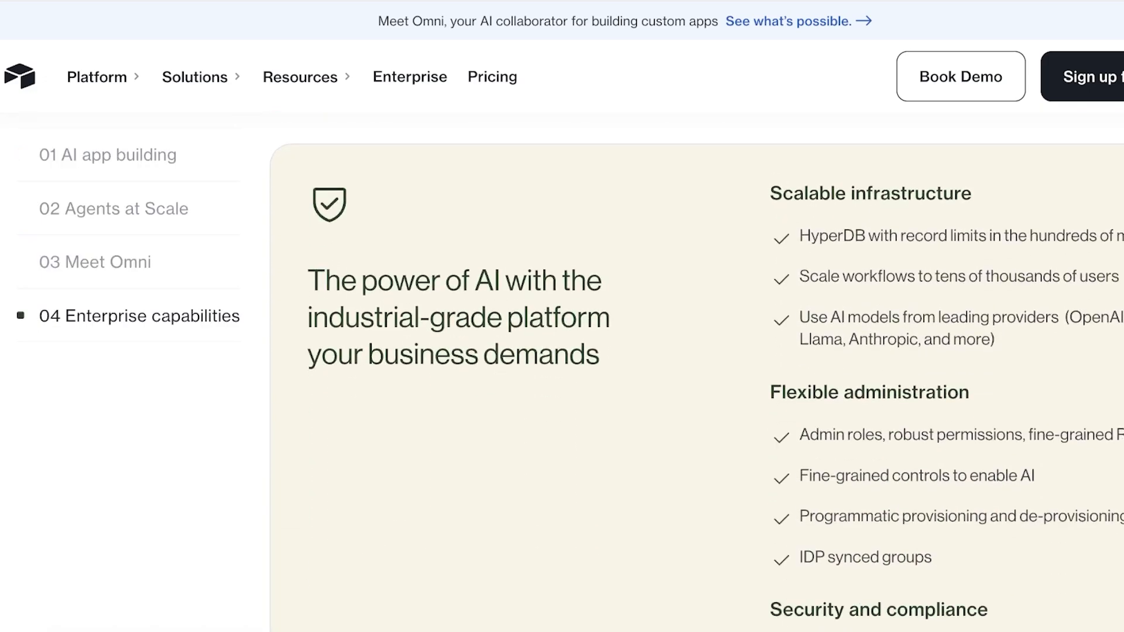
{"action": "scroll", "coordinate": [696, 375], "scroll_direction": "down", "scroll_amount": 10}
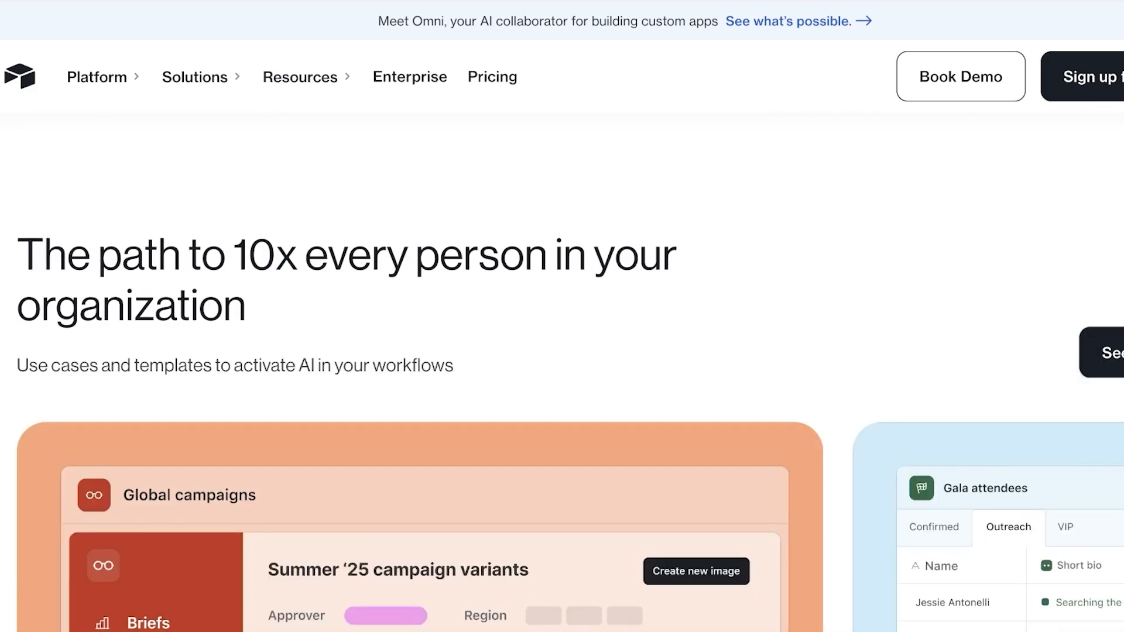
{"action": "scroll", "coordinate": [696, 374], "scroll_direction": "down", "scroll_amount": 1}
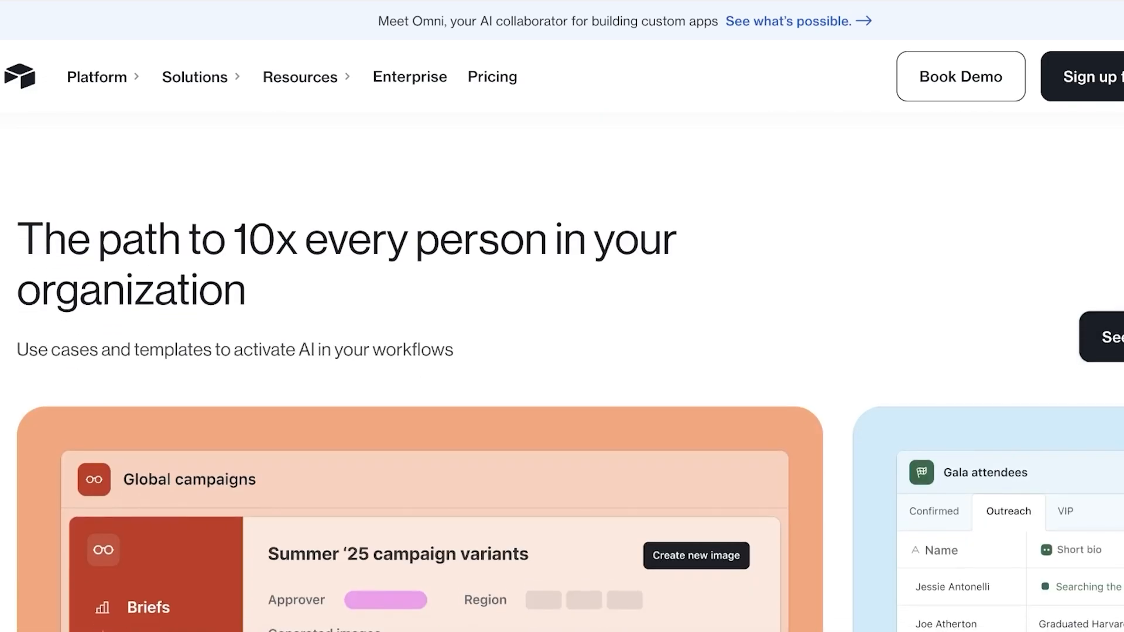
{"action": "scroll", "coordinate": [759, 202], "scroll_direction": "down", "scroll_amount": 3}
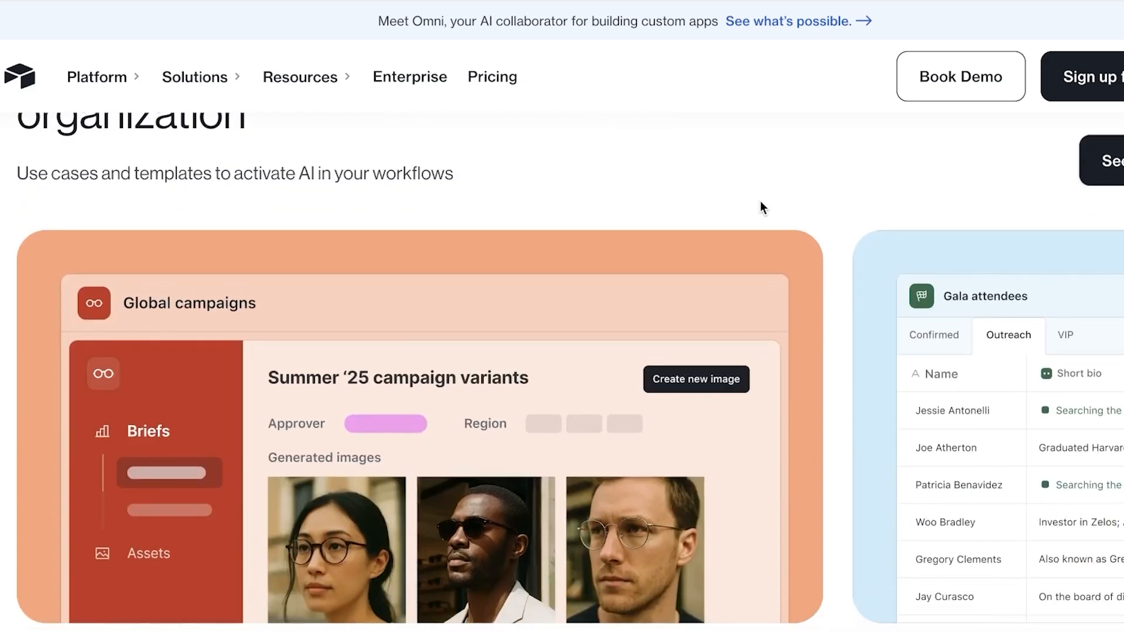
{"action": "mouse_move", "coordinate": [764, 214]}
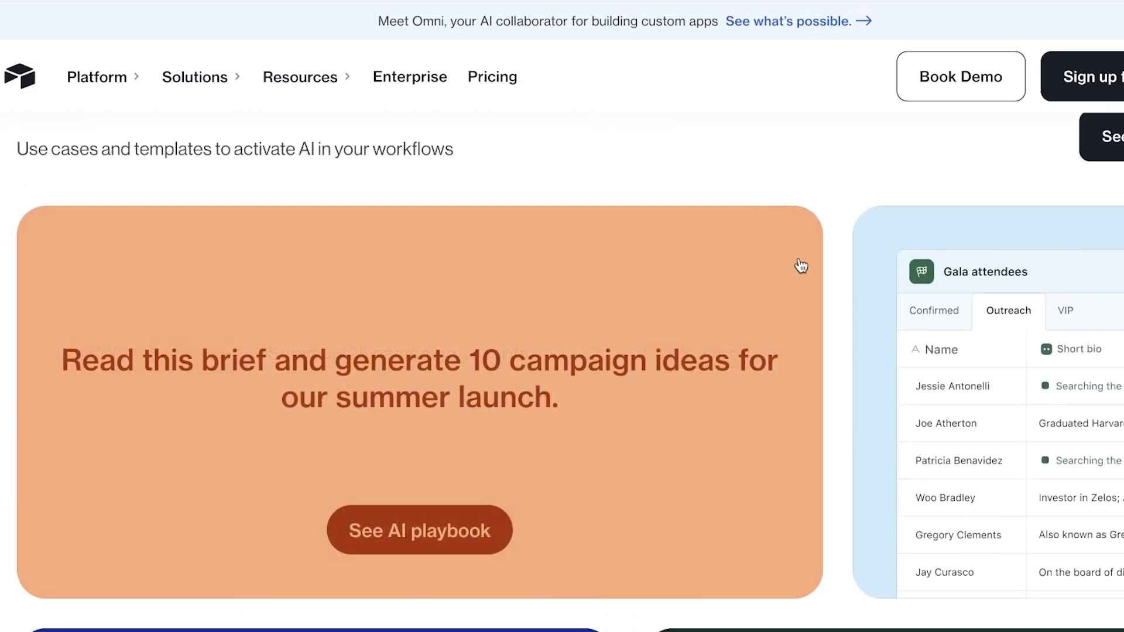
{"action": "scroll", "coordinate": [799, 263], "scroll_direction": "up", "scroll_amount": 15}
{"action": "scroll", "coordinate": [799, 267], "scroll_direction": "up", "scroll_amount": 10}
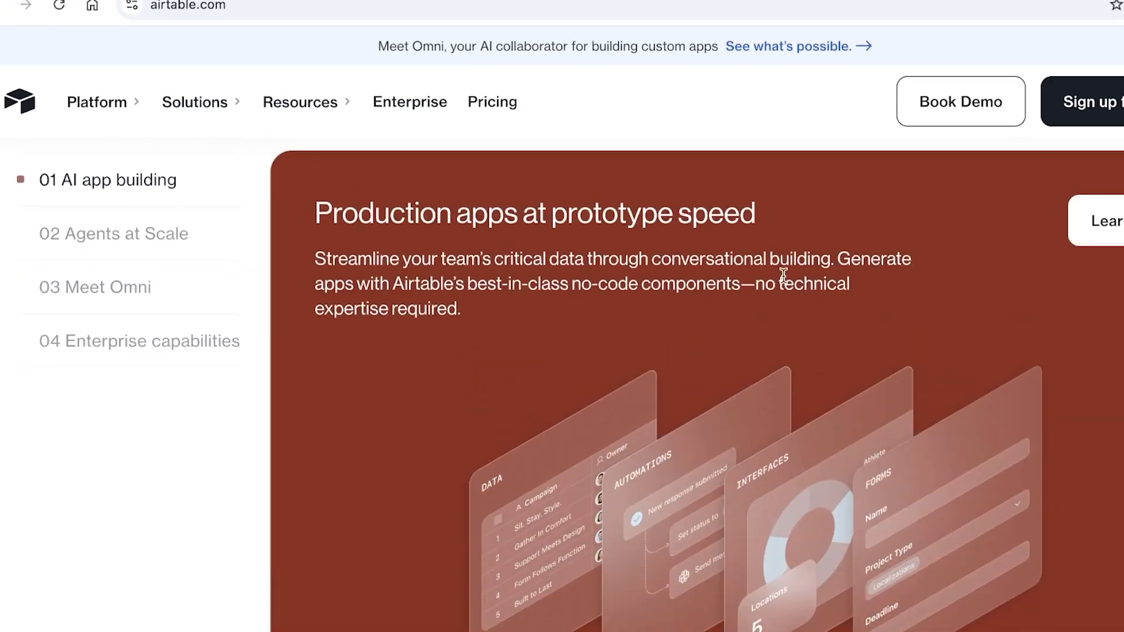
{"action": "scroll", "coordinate": [753, 283], "scroll_direction": "up", "scroll_amount": 3}
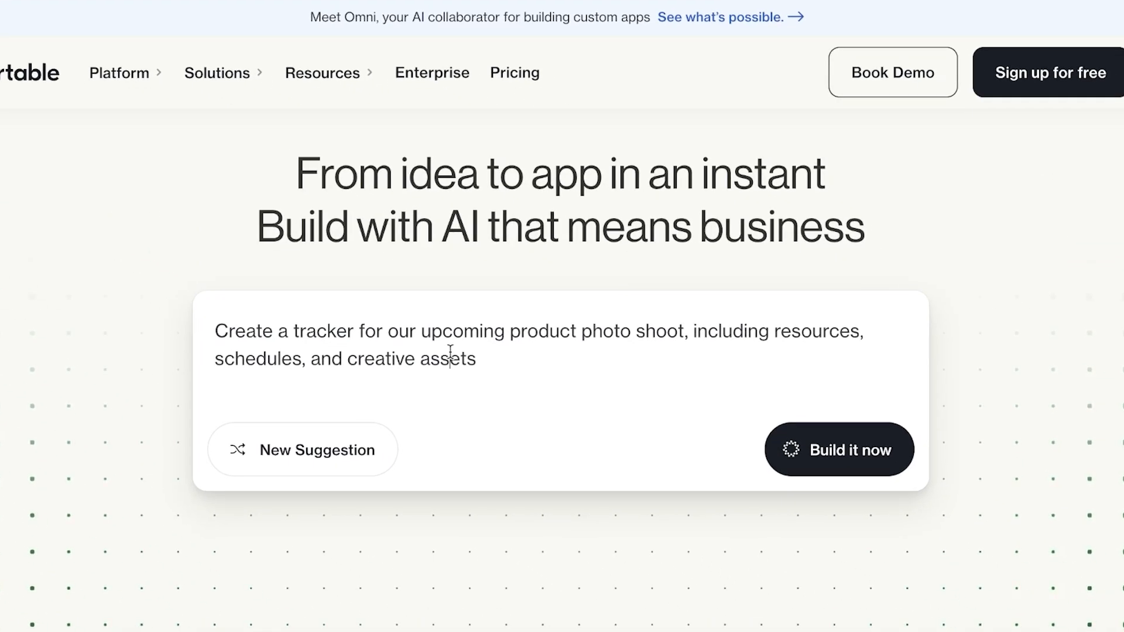
- Generate a new app suggestion in the homepage prompt box and start the free sign-up
{"action": "left_click", "coordinate": [343, 458]}
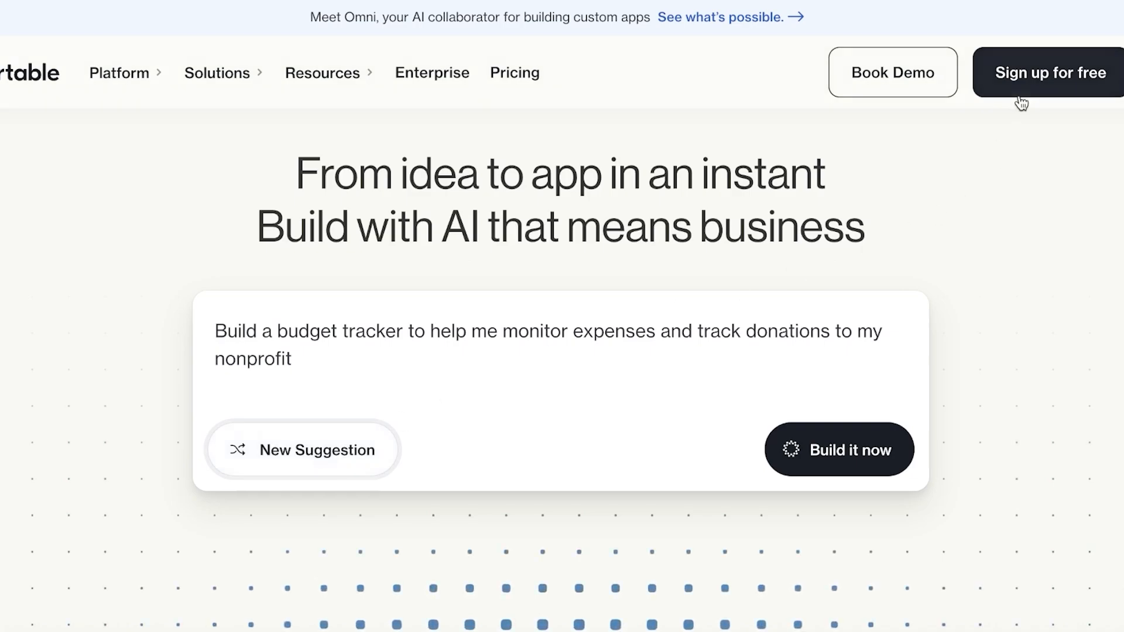
{"action": "left_click", "coordinate": [1030, 82]}
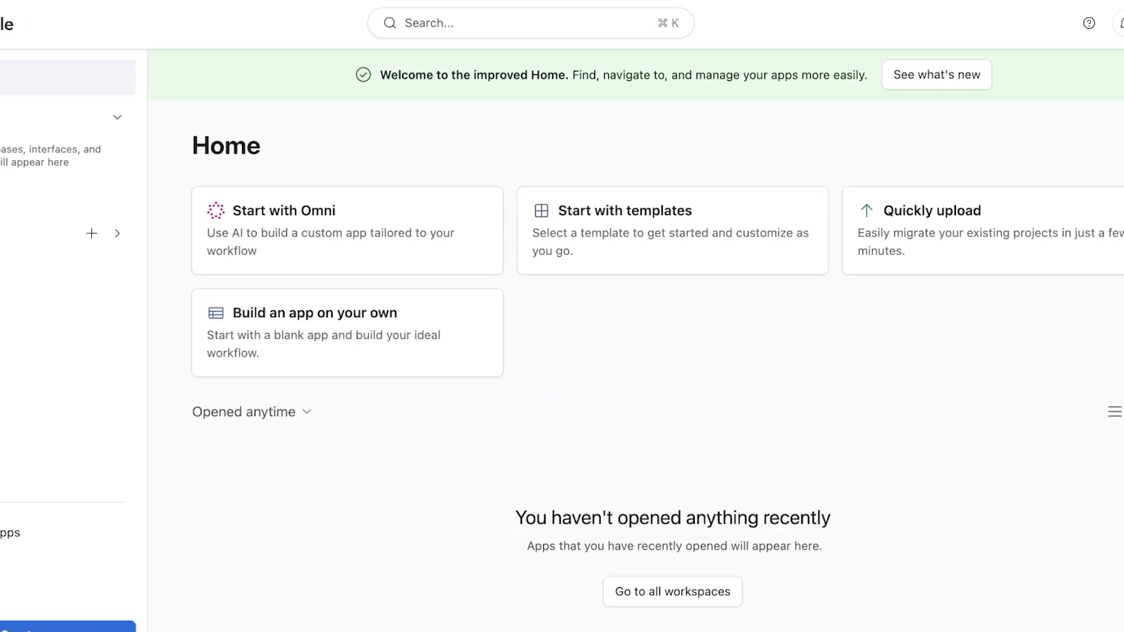
- Dismiss the welcome banner about the improved Home page
{"action": "left_click", "coordinate": [1099, 32]}
{"action": "left_click", "coordinate": [603, 139]}
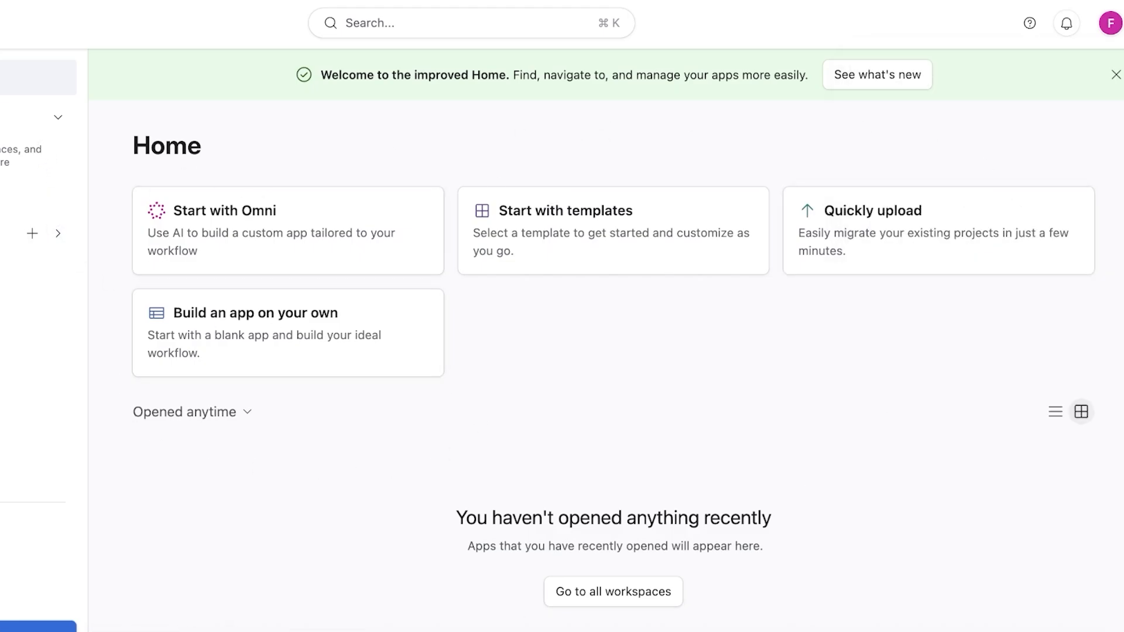
{"action": "left_click", "coordinate": [1115, 74]}
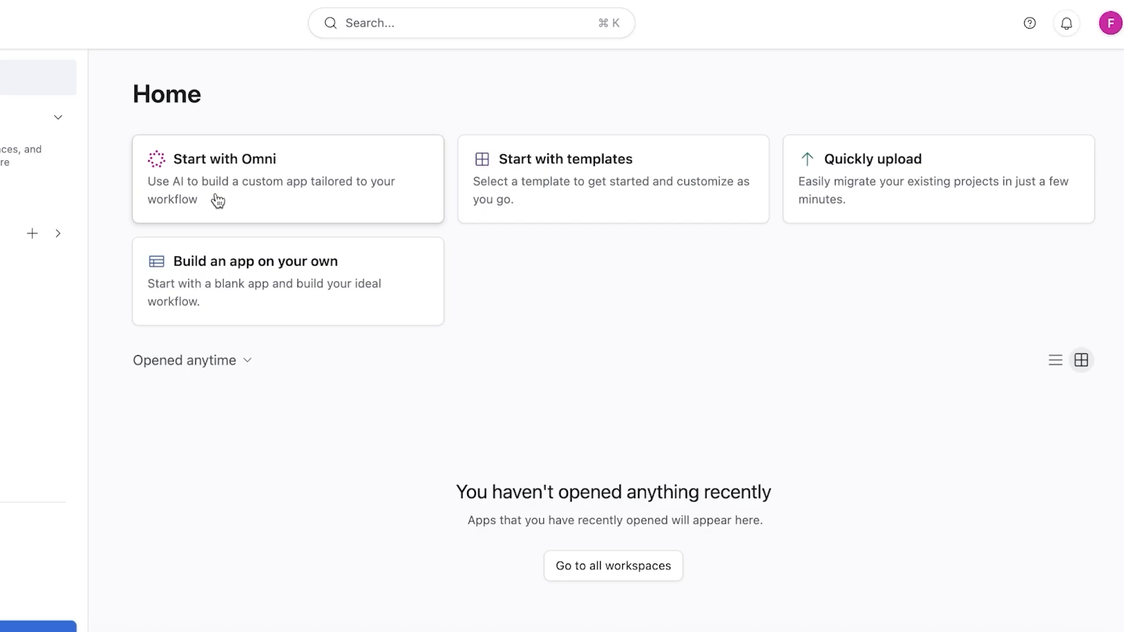
- Open the full template library and look through the templates in the Project Management category
{"action": "mouse_move", "coordinate": [510, 181]}
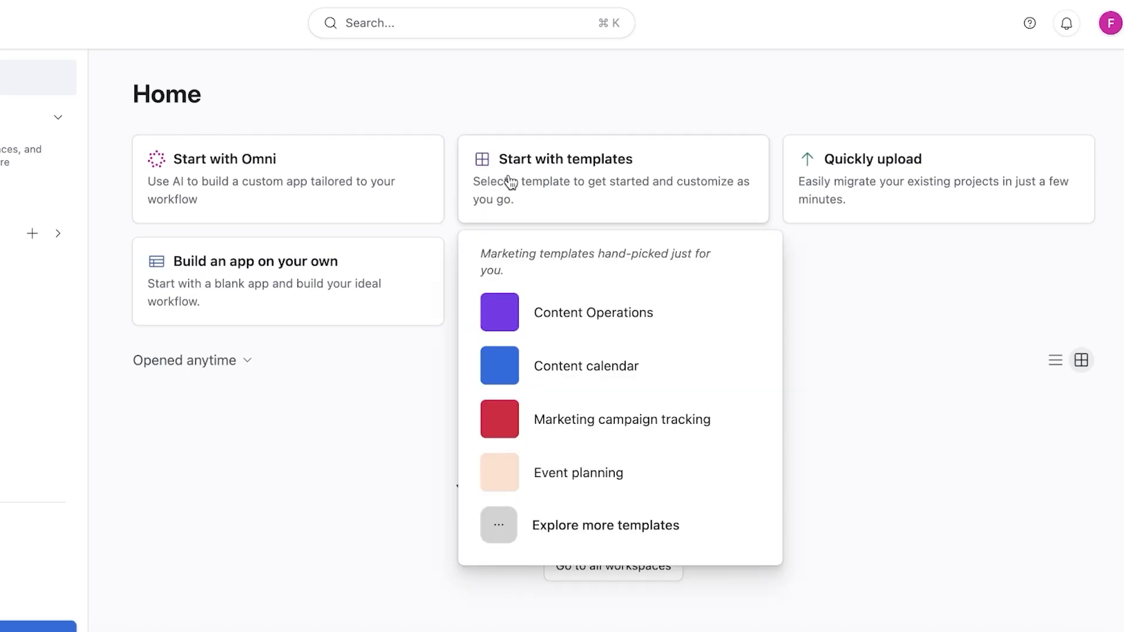
{"action": "left_click", "coordinate": [551, 525]}
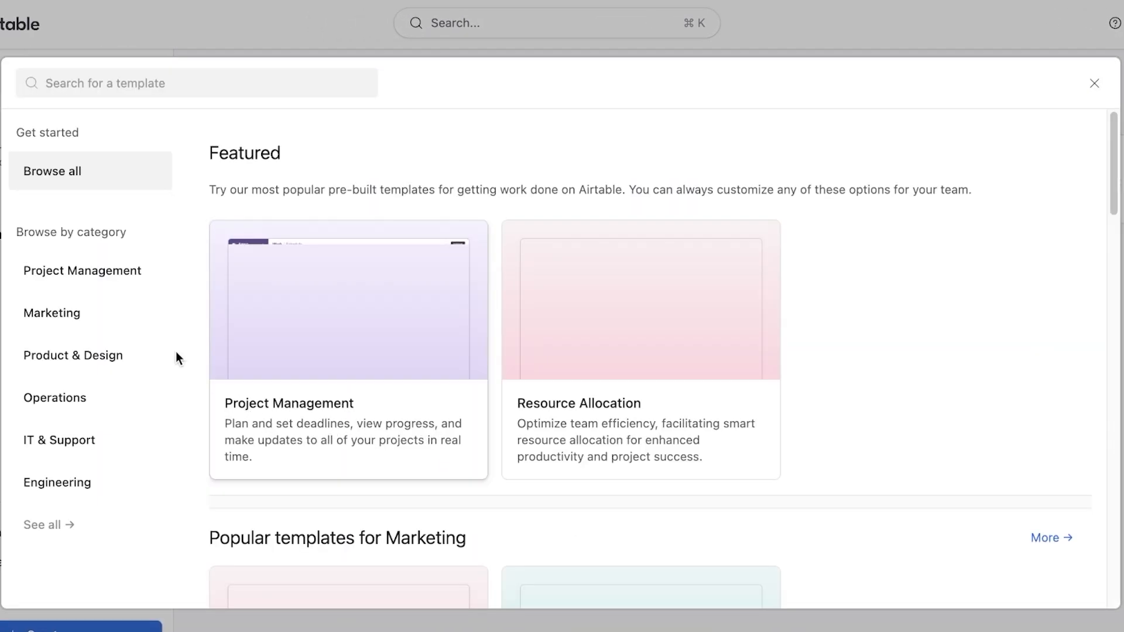
{"action": "left_click", "coordinate": [91, 275]}
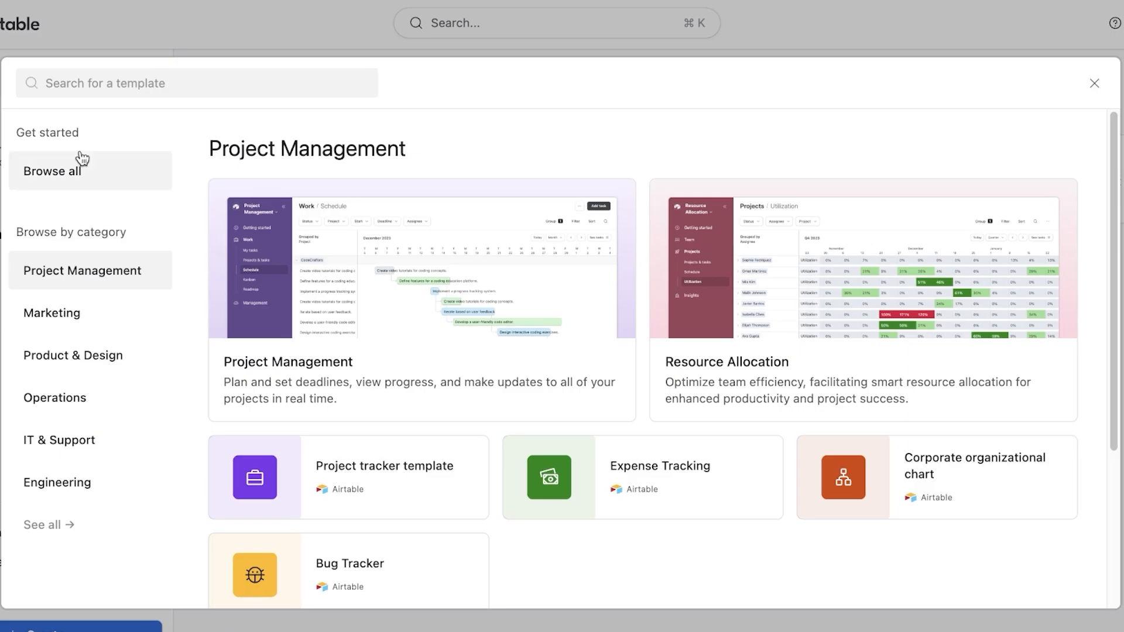
{"action": "scroll", "coordinate": [572, 253], "scroll_direction": "down", "scroll_amount": 4}
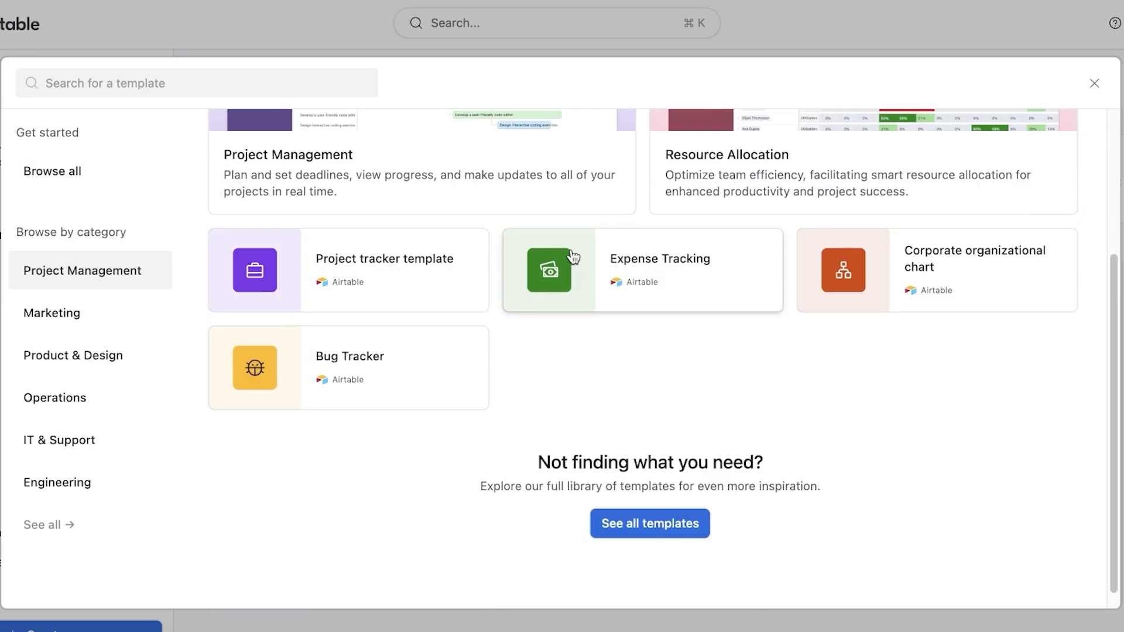
{"action": "scroll", "coordinate": [572, 258], "scroll_direction": "up", "scroll_amount": 3}
{"action": "scroll", "coordinate": [572, 257], "scroll_direction": "up", "scroll_amount": 1}
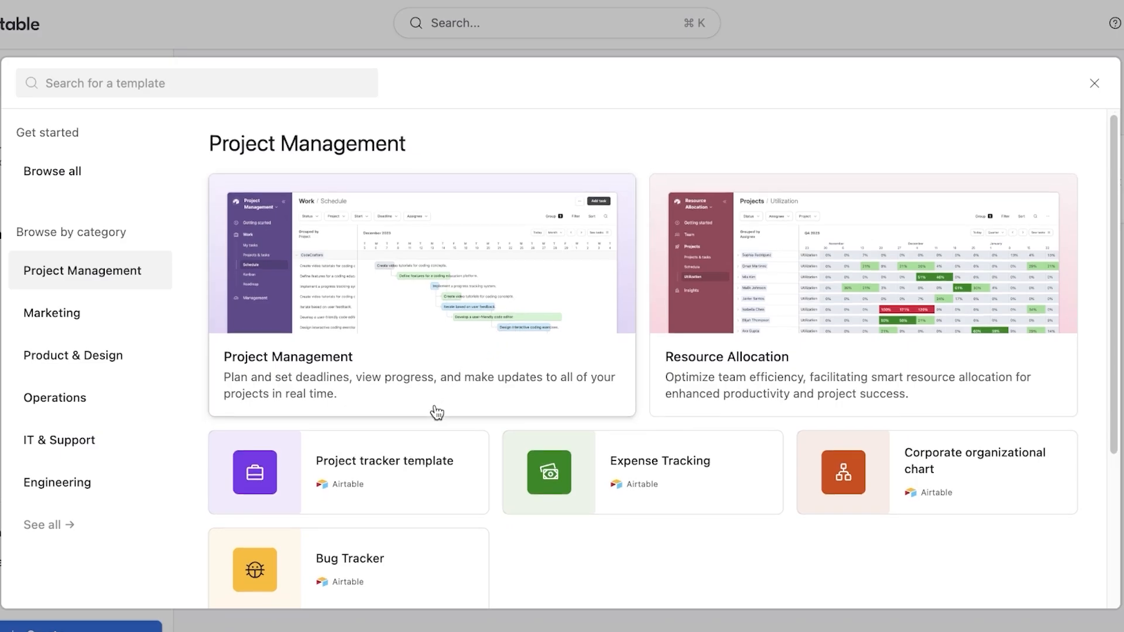
{"action": "scroll", "coordinate": [434, 409], "scroll_direction": "down", "scroll_amount": 4}
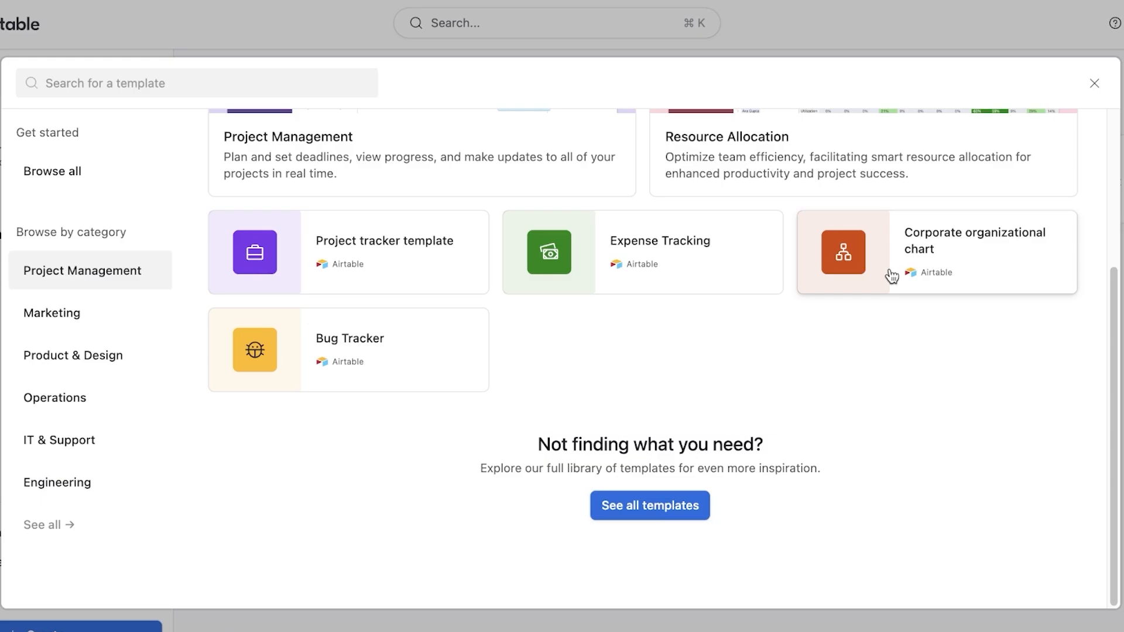
{"action": "scroll", "coordinate": [269, 316], "scroll_direction": "up", "scroll_amount": 4}
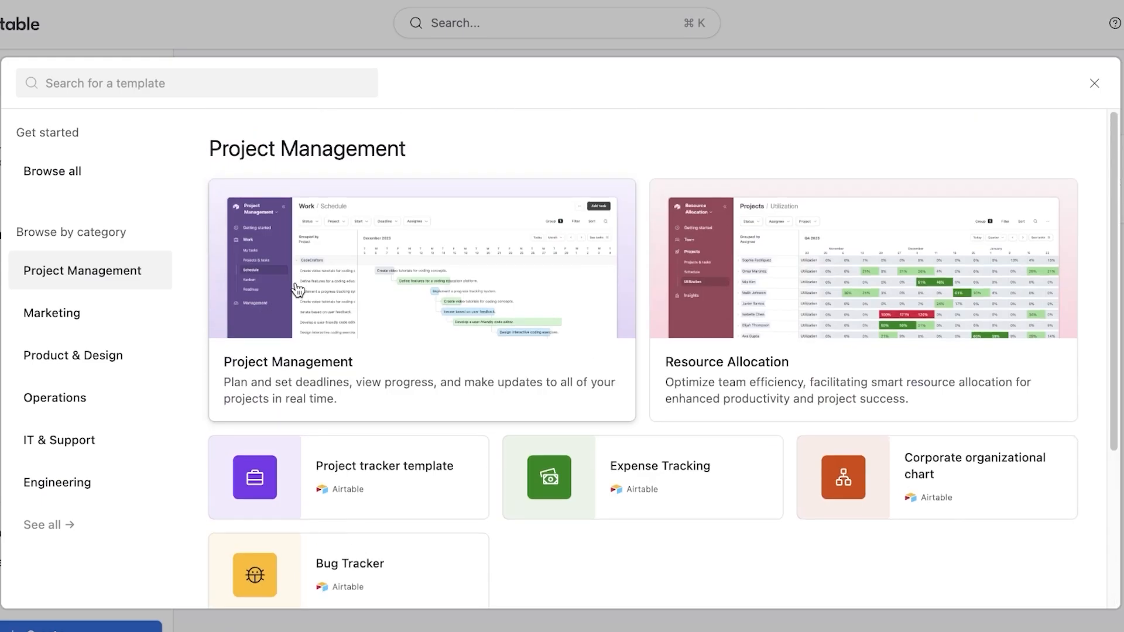
- Preview the Project Management template's details and create an app from it
{"action": "left_click", "coordinate": [296, 287]}
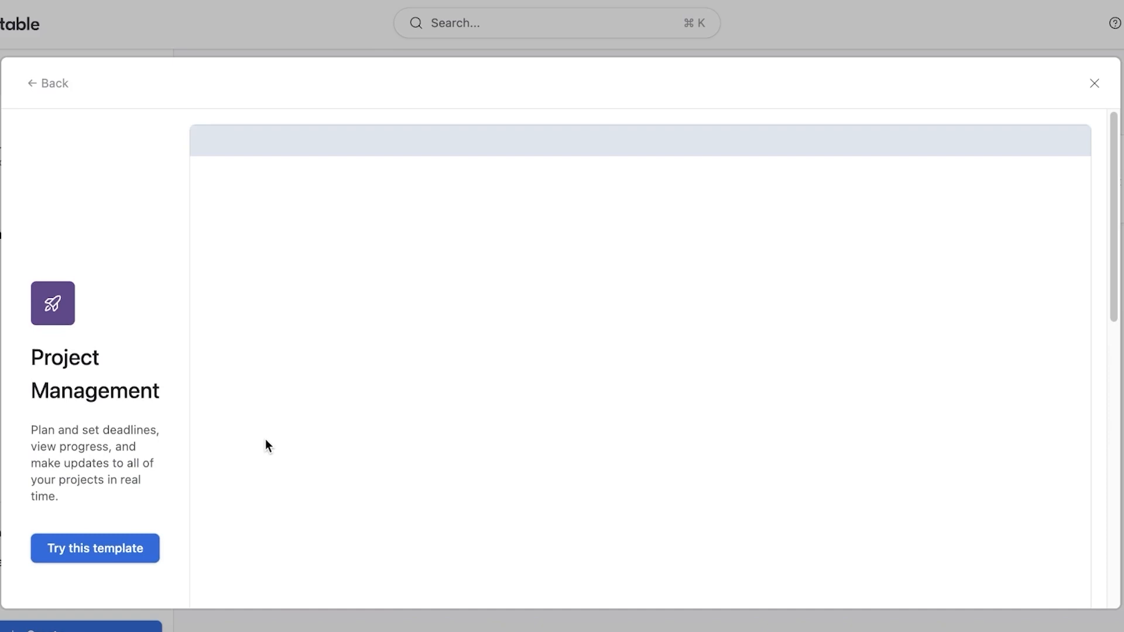
{"action": "scroll", "coordinate": [175, 289], "scroll_direction": "down", "scroll_amount": 4}
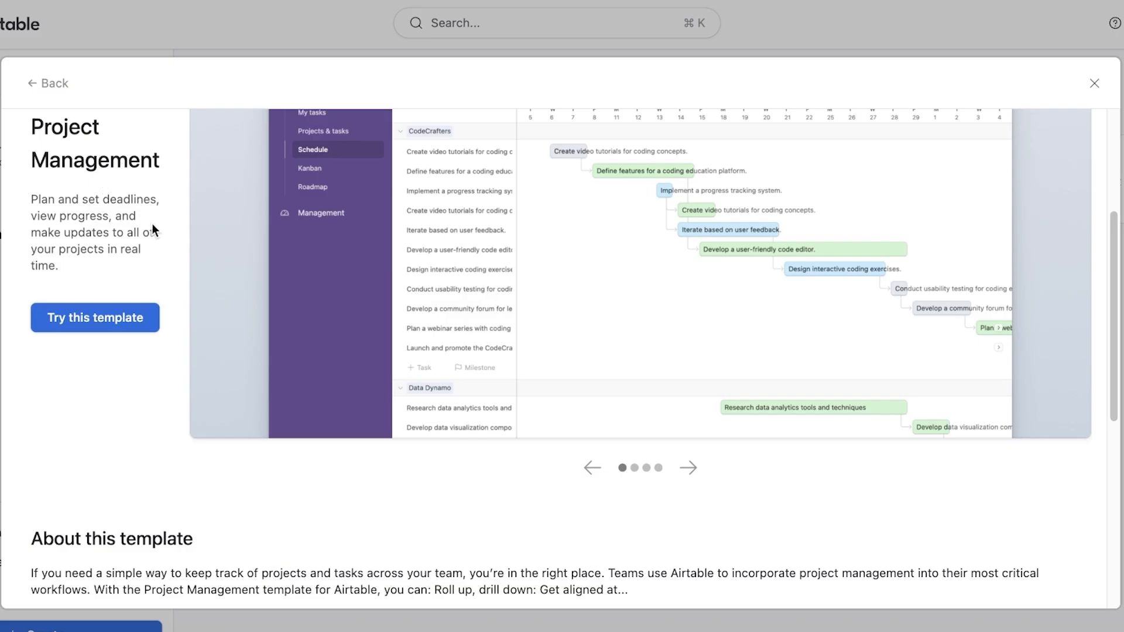
{"action": "left_click", "coordinate": [130, 321]}
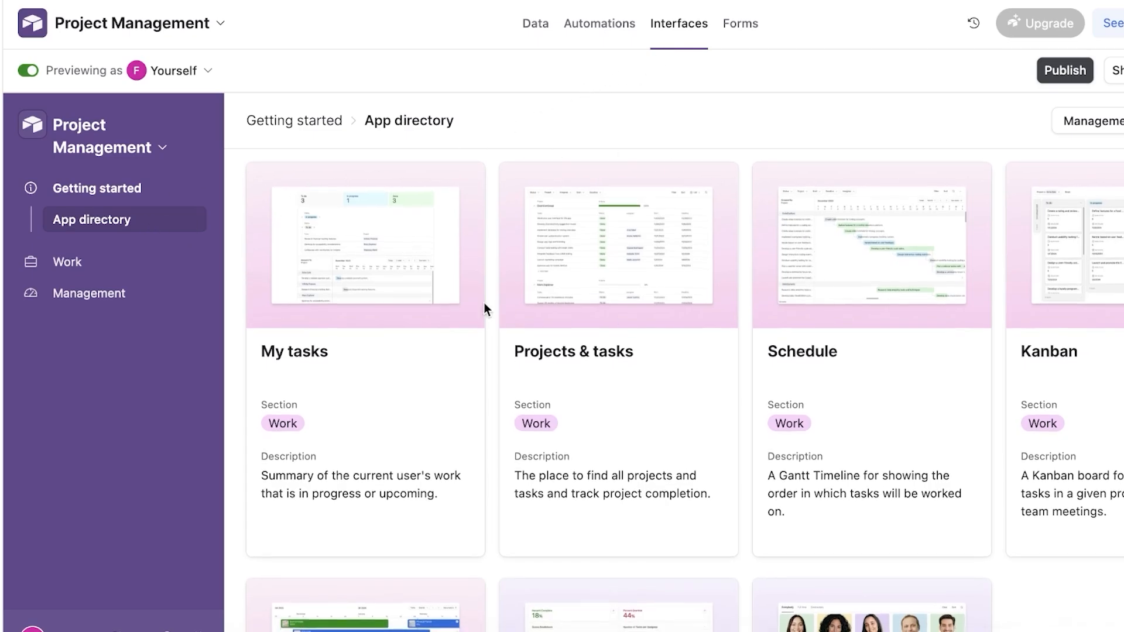
- Look through the app's interfaces: the App directory, the collaborator preview list, and the Work and Management sections
{"action": "scroll", "coordinate": [1001, 250], "scroll_direction": "down", "scroll_amount": 5}
{"action": "scroll", "coordinate": [999, 244], "scroll_direction": "up", "scroll_amount": 5}
{"action": "left_click", "coordinate": [170, 72]}
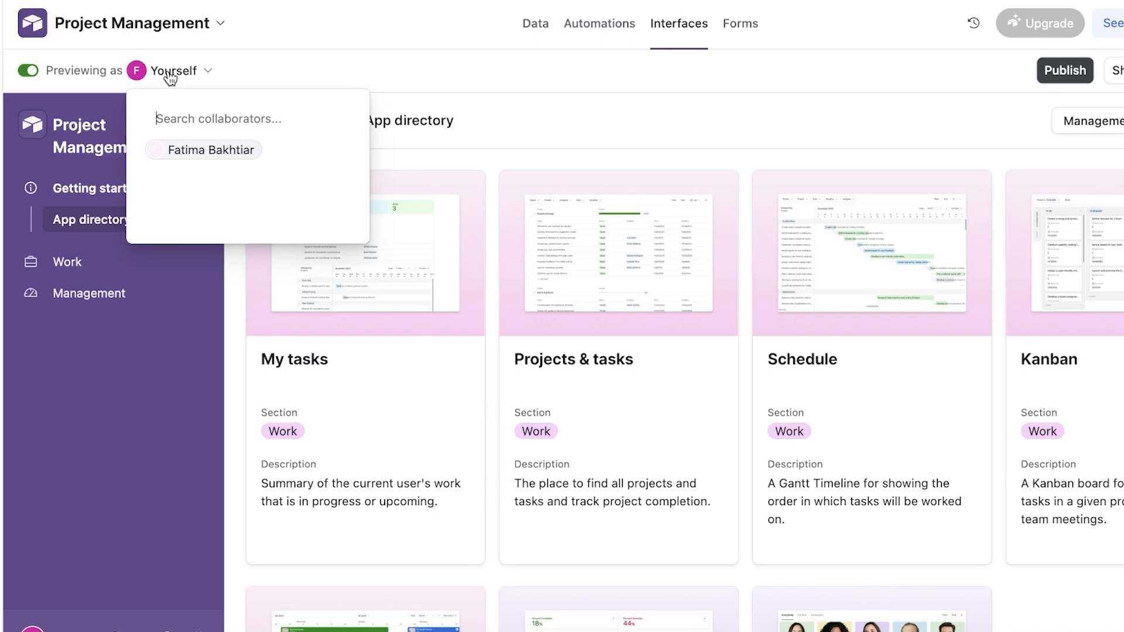
{"action": "left_click", "coordinate": [170, 73]}
{"action": "scroll", "coordinate": [273, 211], "scroll_direction": "down", "scroll_amount": 1}
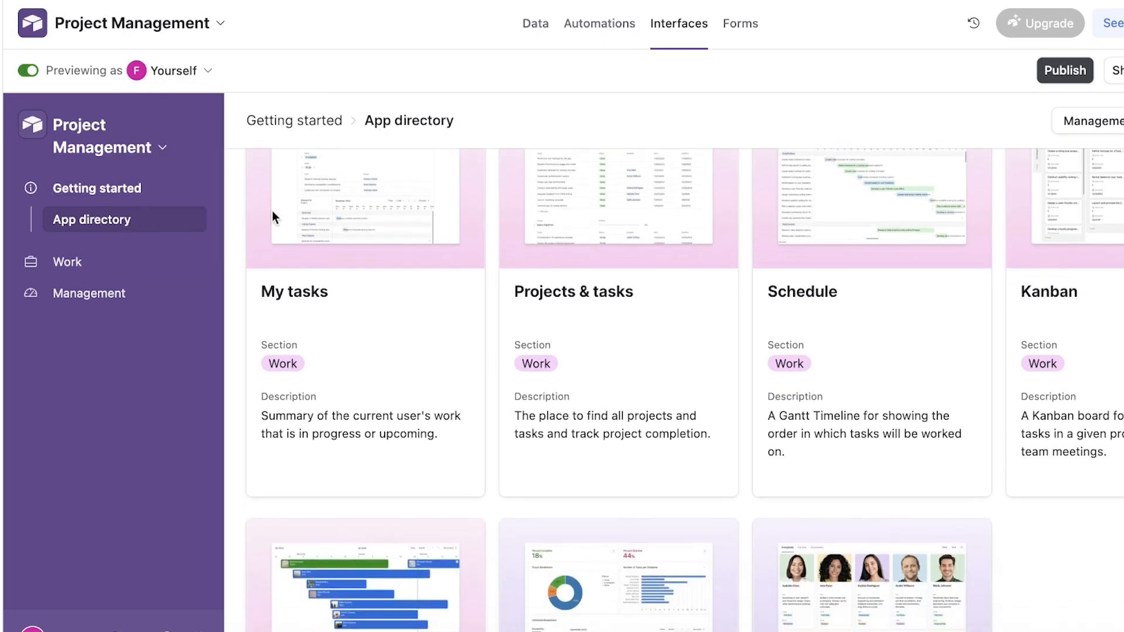
{"action": "left_click", "coordinate": [117, 256]}
{"action": "left_click", "coordinate": [76, 402]}
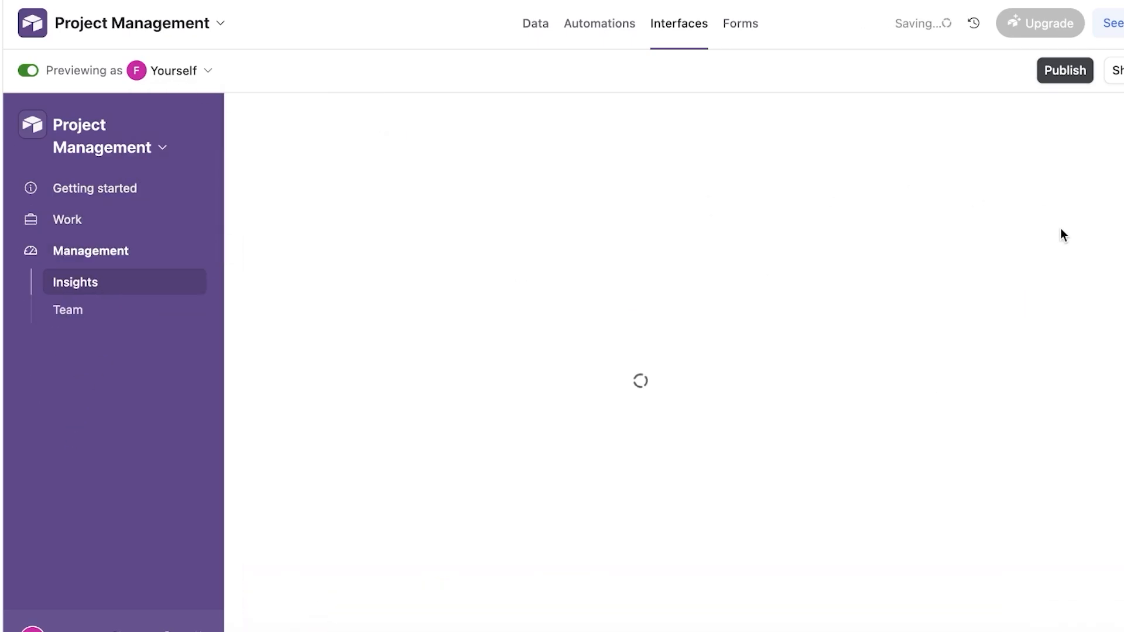
- Switch to the app's underlying data and review the records in the Getting started table
{"action": "left_click", "coordinate": [536, 26]}
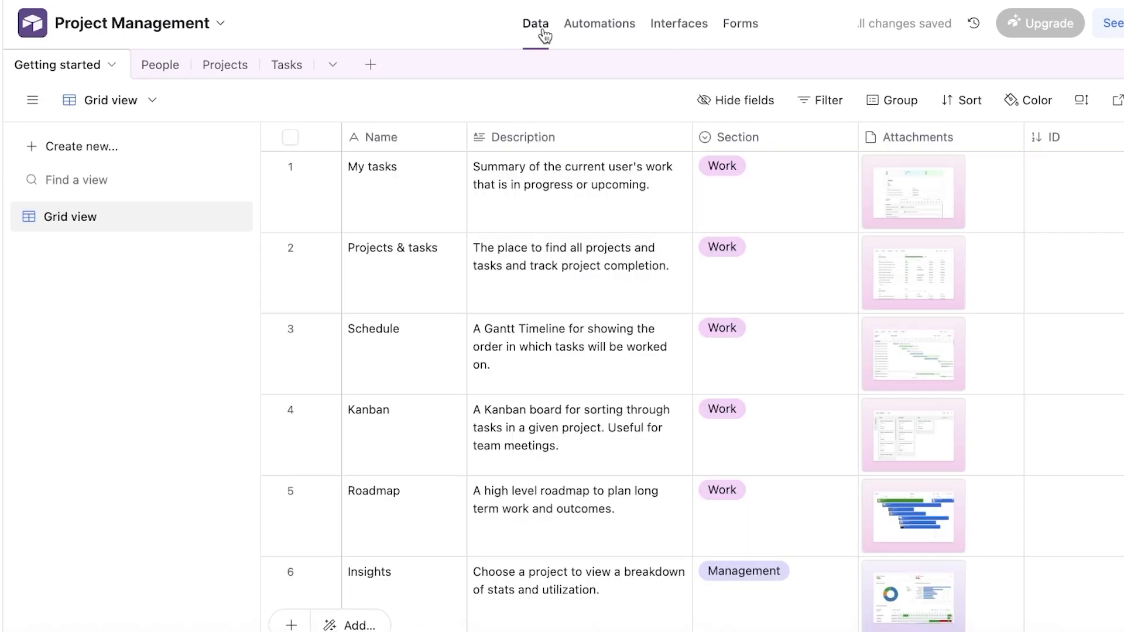
{"action": "mouse_move", "coordinate": [87, 220]}
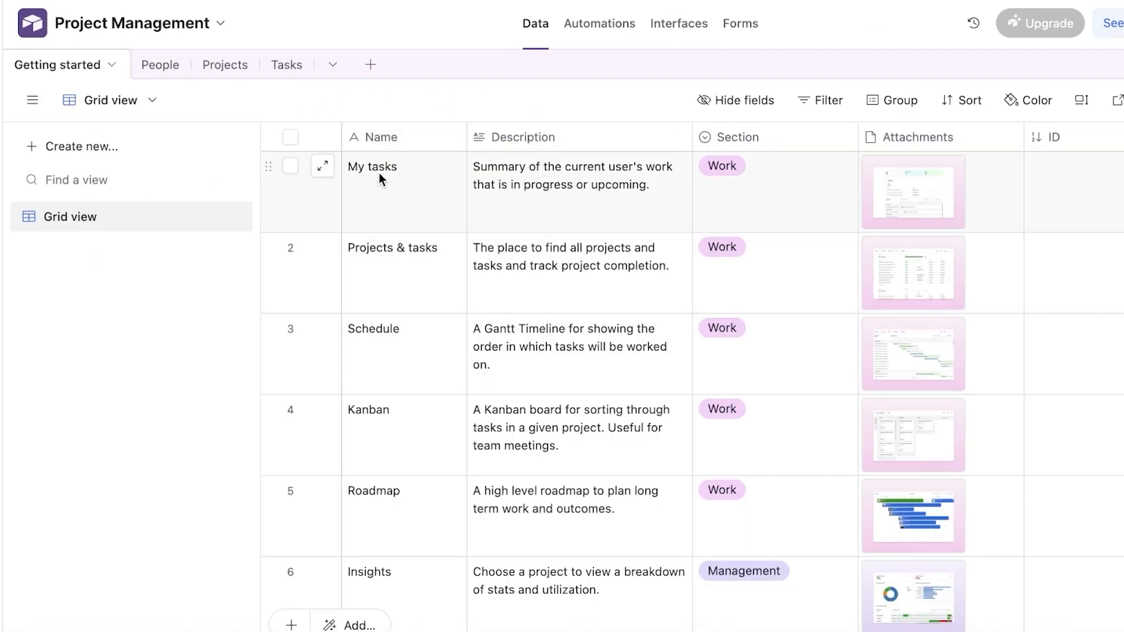
{"action": "scroll", "coordinate": [415, 250], "scroll_direction": "down", "scroll_amount": 2}
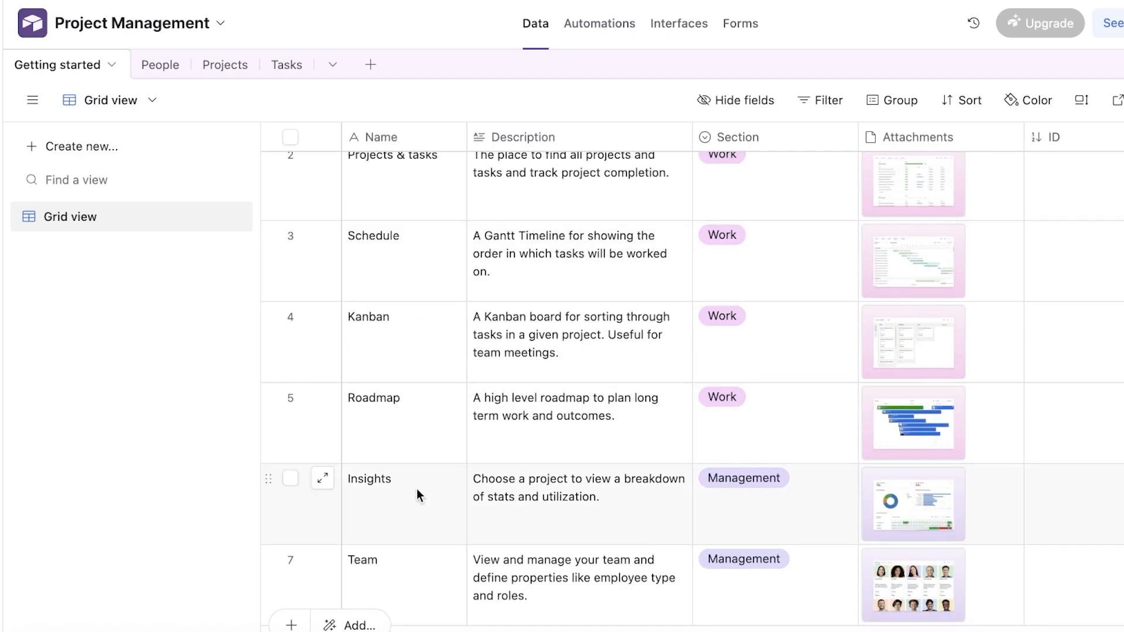
{"action": "scroll", "coordinate": [414, 494], "scroll_direction": "down", "scroll_amount": 3}
- In the People table, select the last three records, rows 8 to 10
{"action": "left_click", "coordinate": [178, 65]}
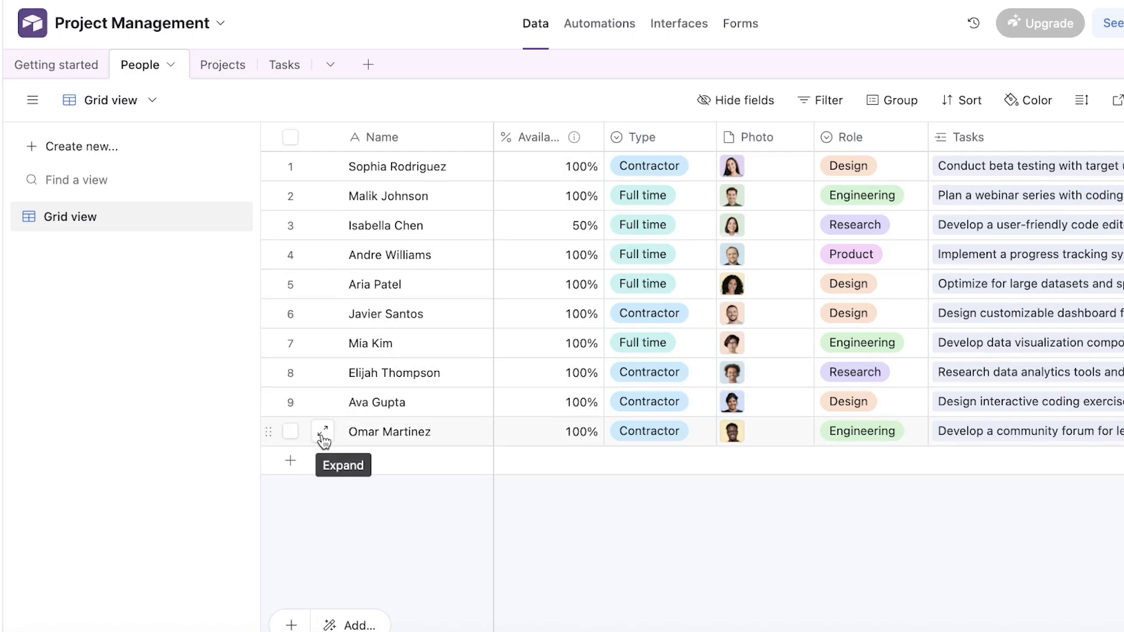
{"action": "left_click", "coordinate": [291, 432]}
{"action": "left_click", "coordinate": [288, 402]}
{"action": "left_click", "coordinate": [292, 374]}
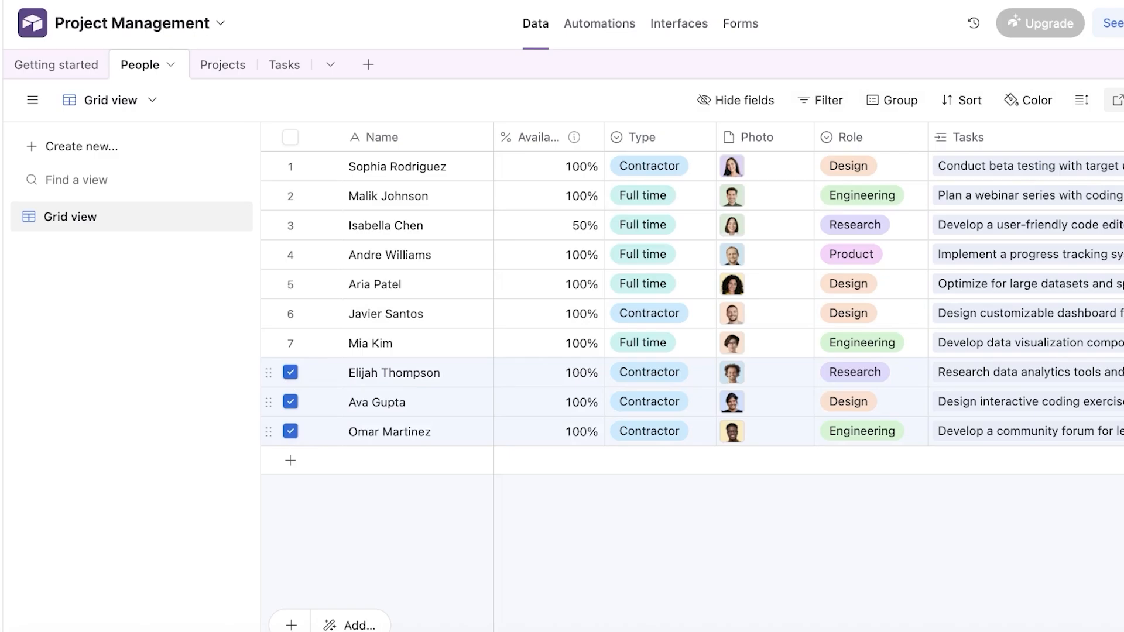
- Check the base's extra tools, look over the Projects and Tasks tables, and dismiss the date dependencies notice
{"action": "left_click", "coordinate": [1078, 76]}
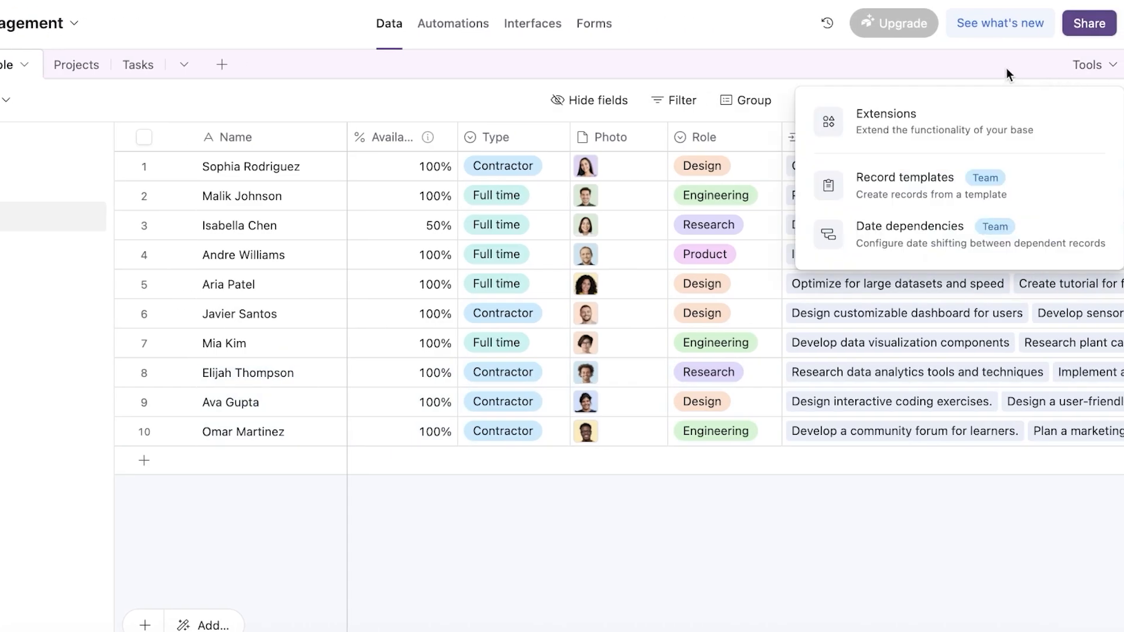
{"action": "left_click", "coordinate": [1007, 73]}
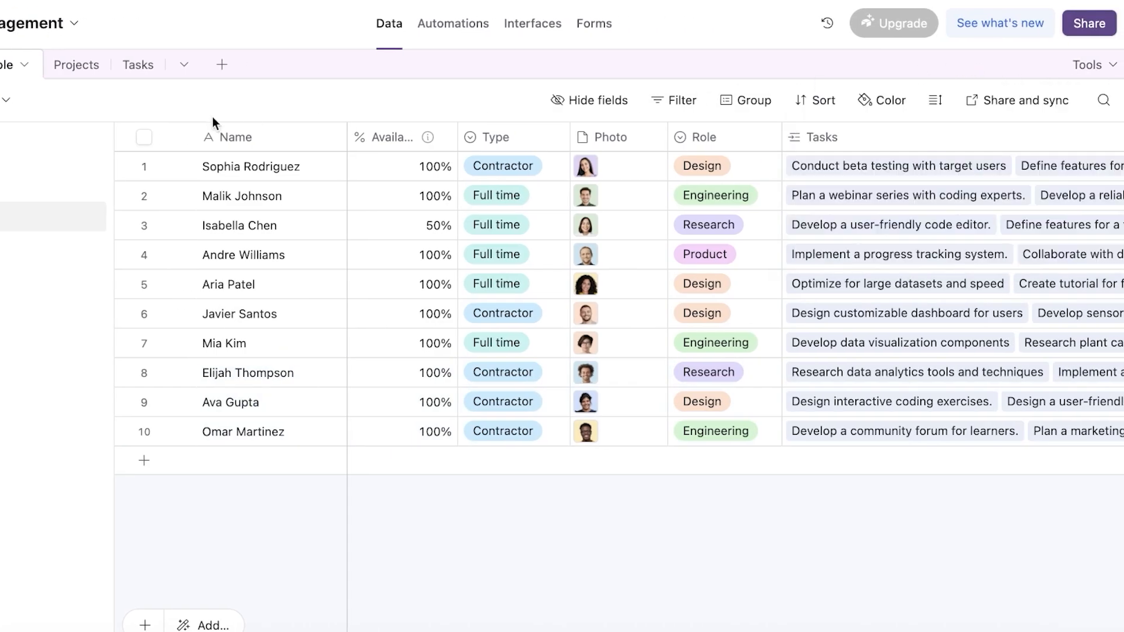
{"action": "left_click", "coordinate": [111, 66]}
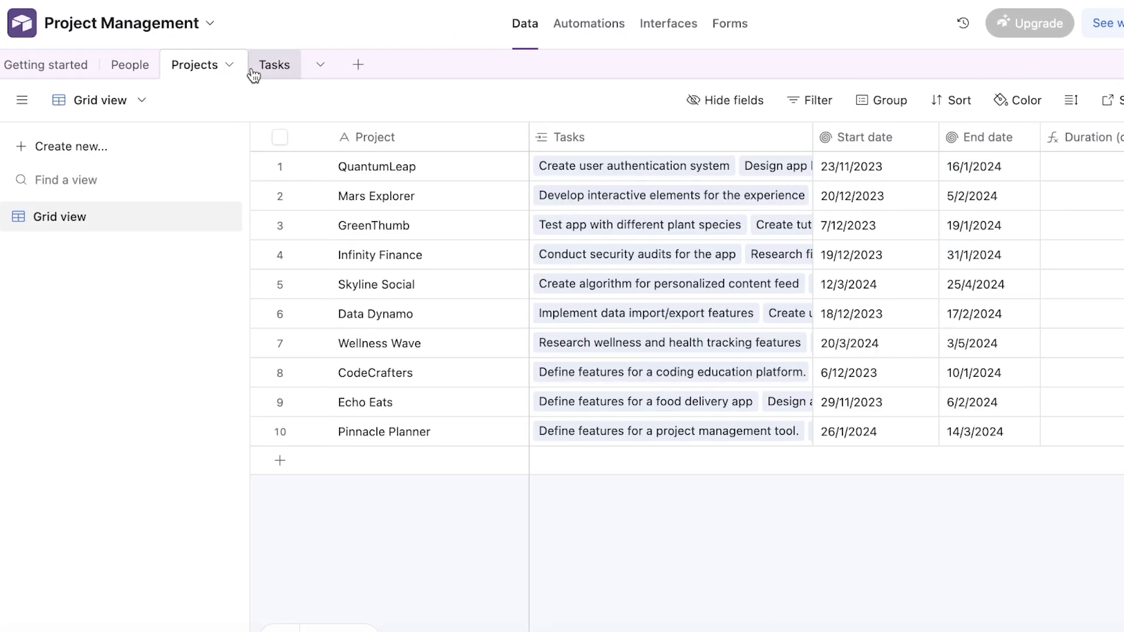
{"action": "left_click", "coordinate": [253, 75]}
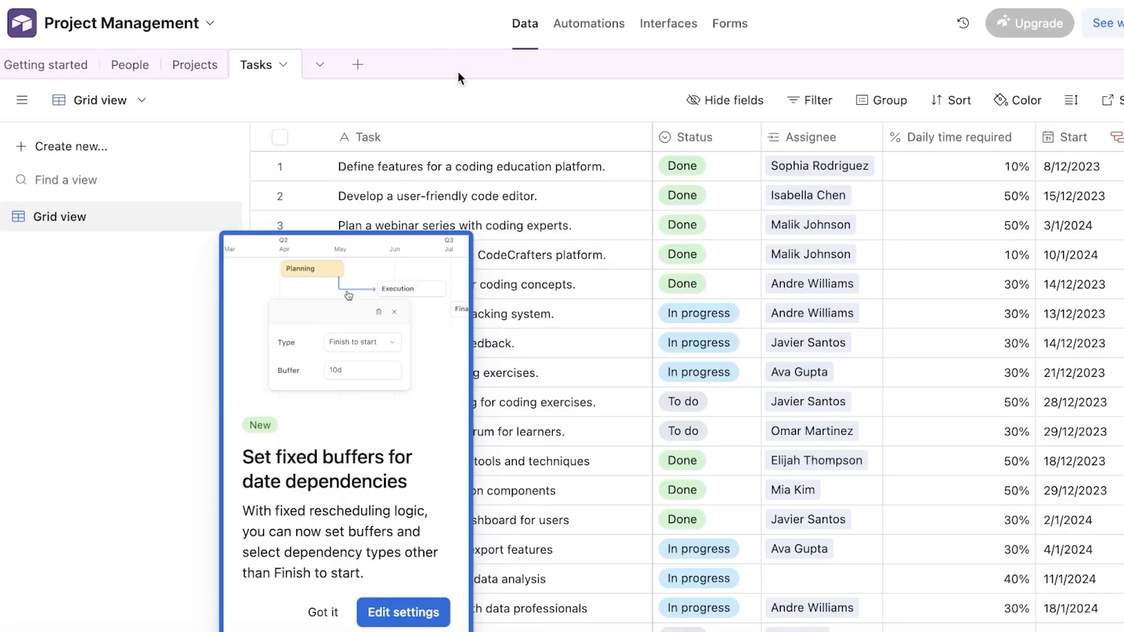
{"action": "left_click", "coordinate": [322, 612]}
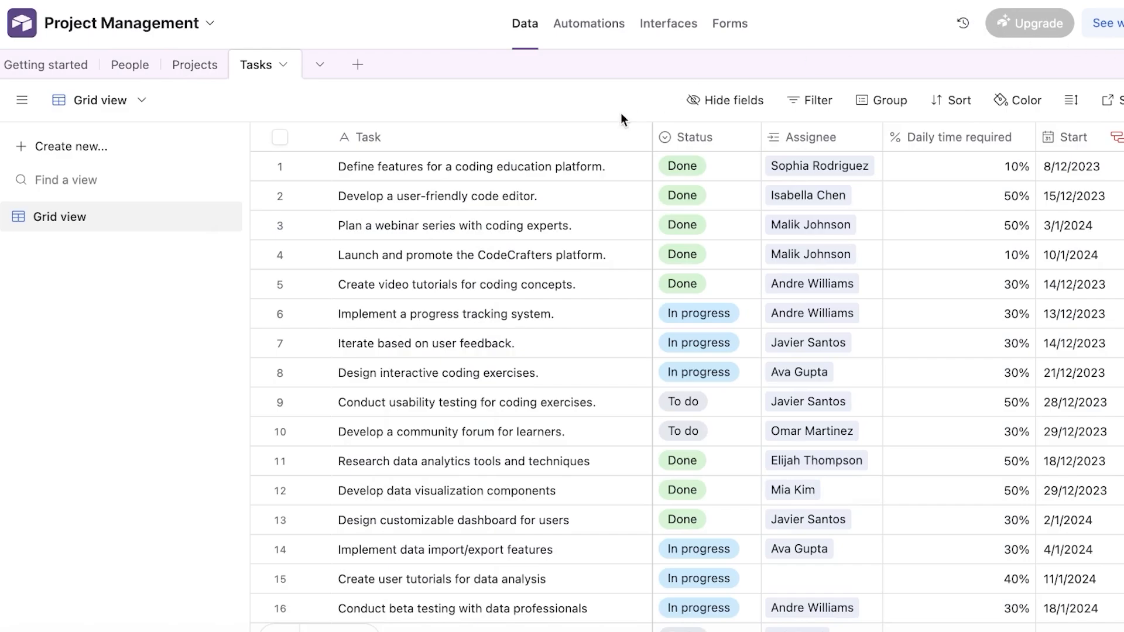
- Rename the Project Management base to Sonic App
{"action": "left_click", "coordinate": [210, 24]}
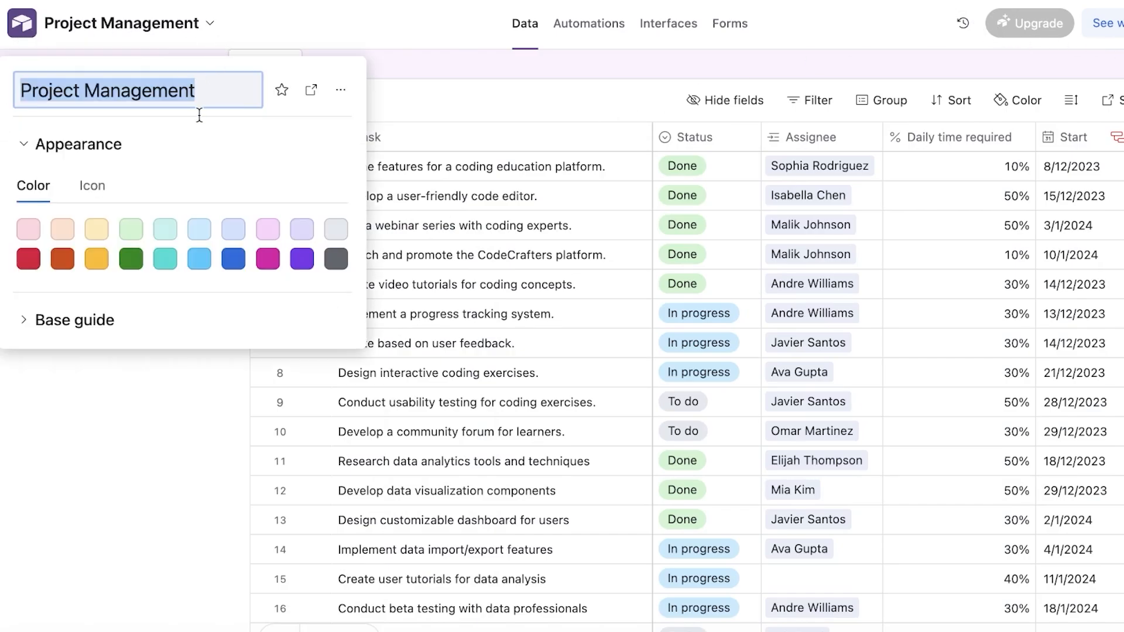
{"action": "key", "text": "BackSpace"}
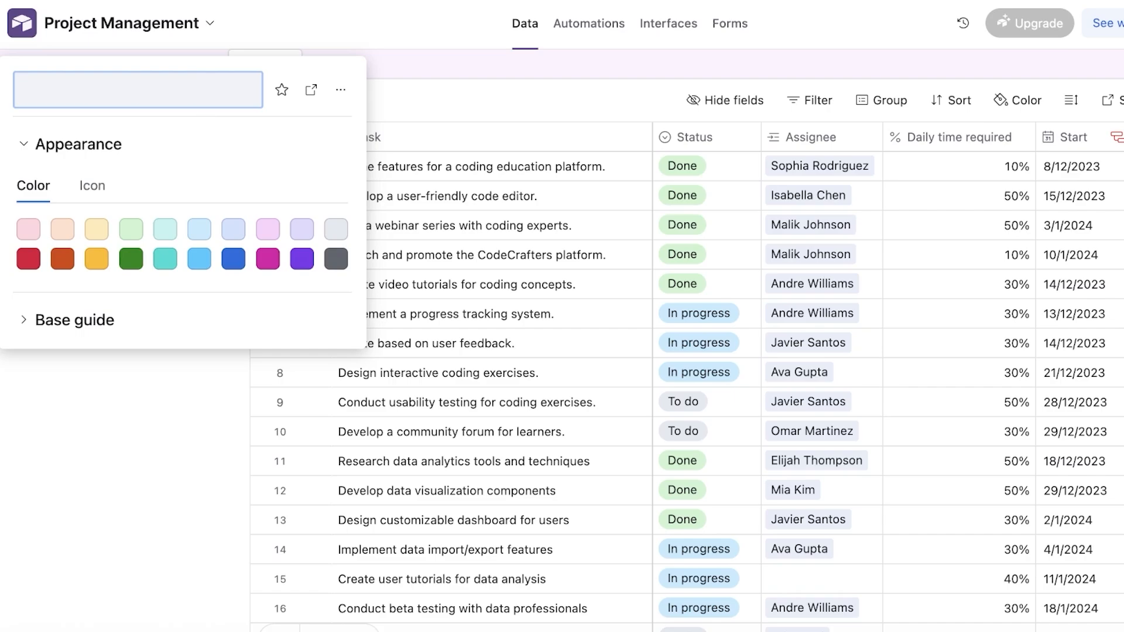
{"action": "type", "text": "P"}
{"action": "key", "text": "BackSpace"}
{"action": "type", "text": "Sonic App"}
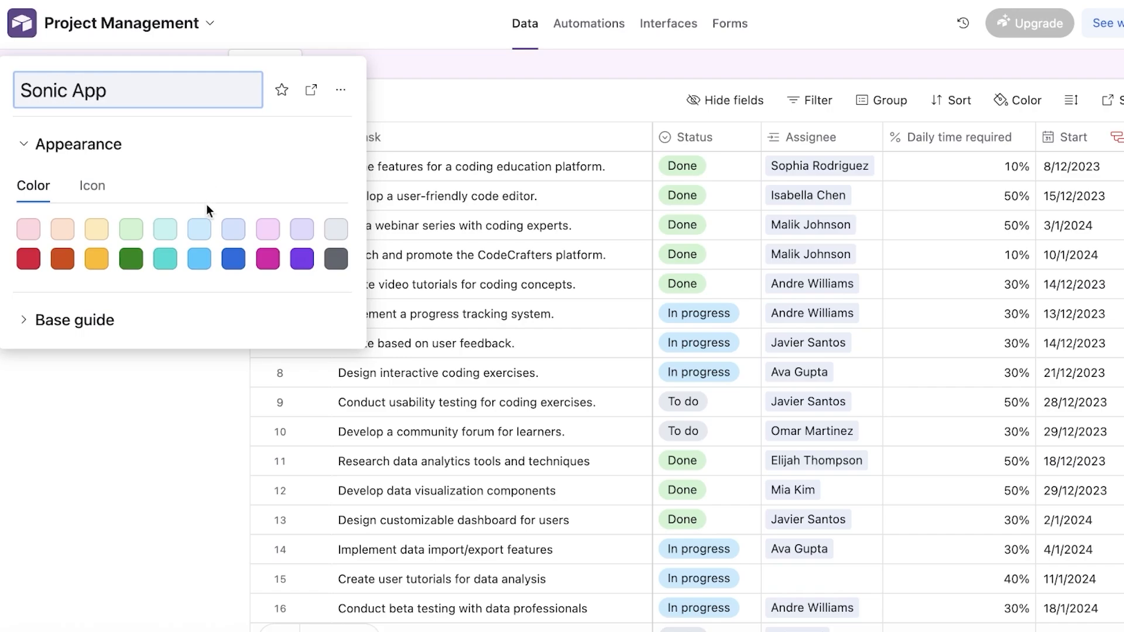
- Set the base's color to dark pink and collapse the Base guide section
{"action": "left_click", "coordinate": [233, 258]}
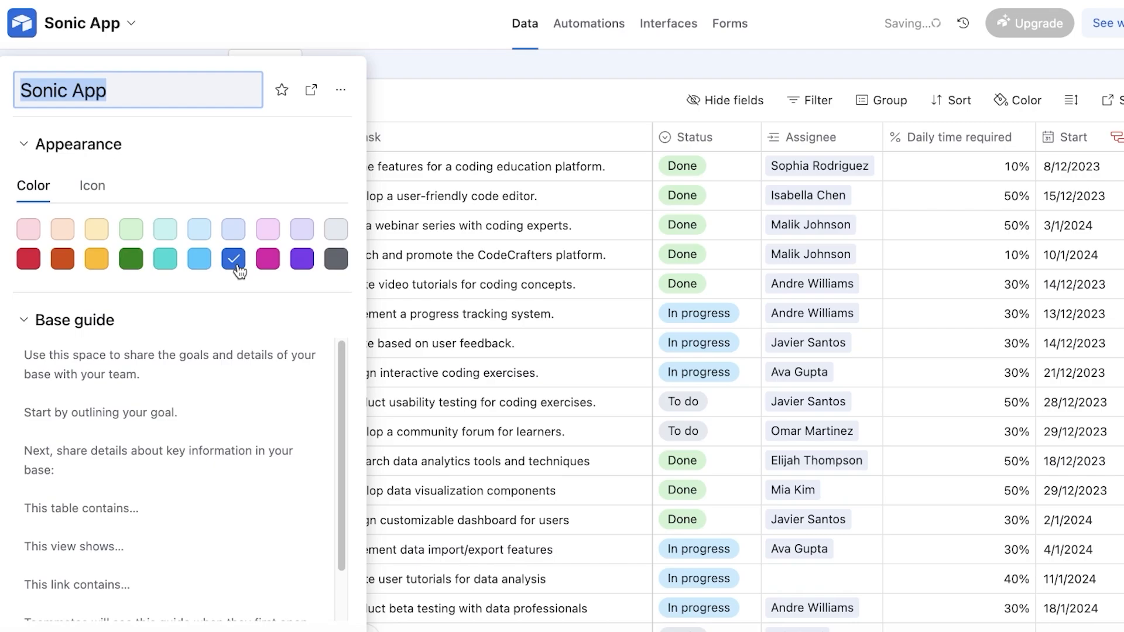
{"action": "left_click", "coordinate": [267, 258]}
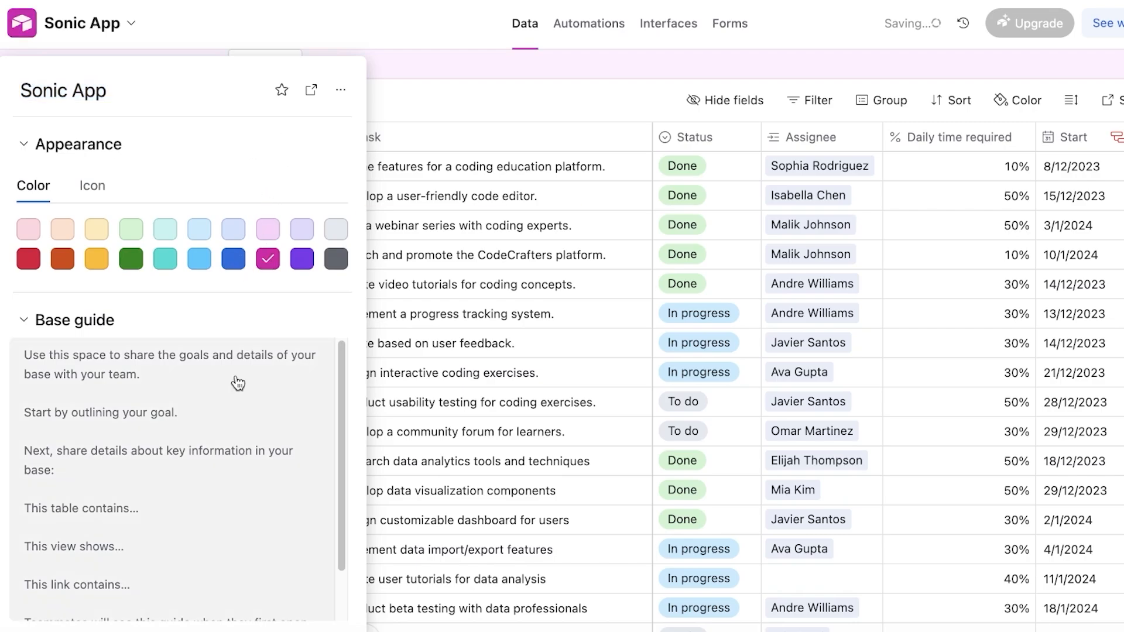
{"action": "left_click", "coordinate": [236, 377]}
{"action": "double_click", "coordinate": [241, 322]}
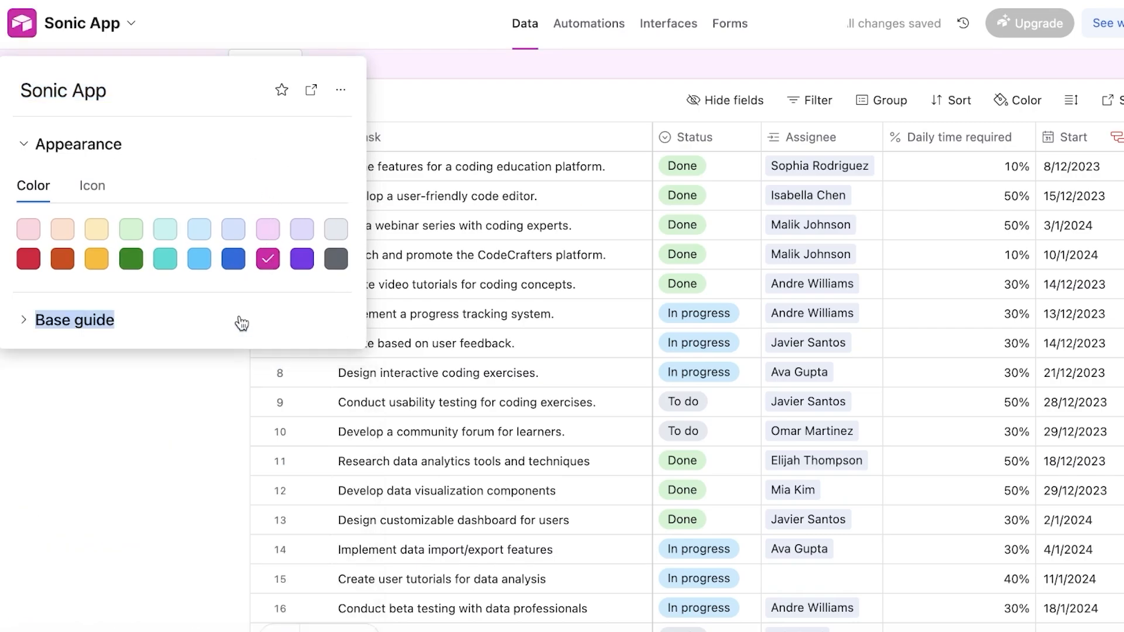
- Review the base's sharing options: email invites, invite link permissions and access, and public sharing, without creating a link
{"action": "left_click", "coordinate": [307, 89]}
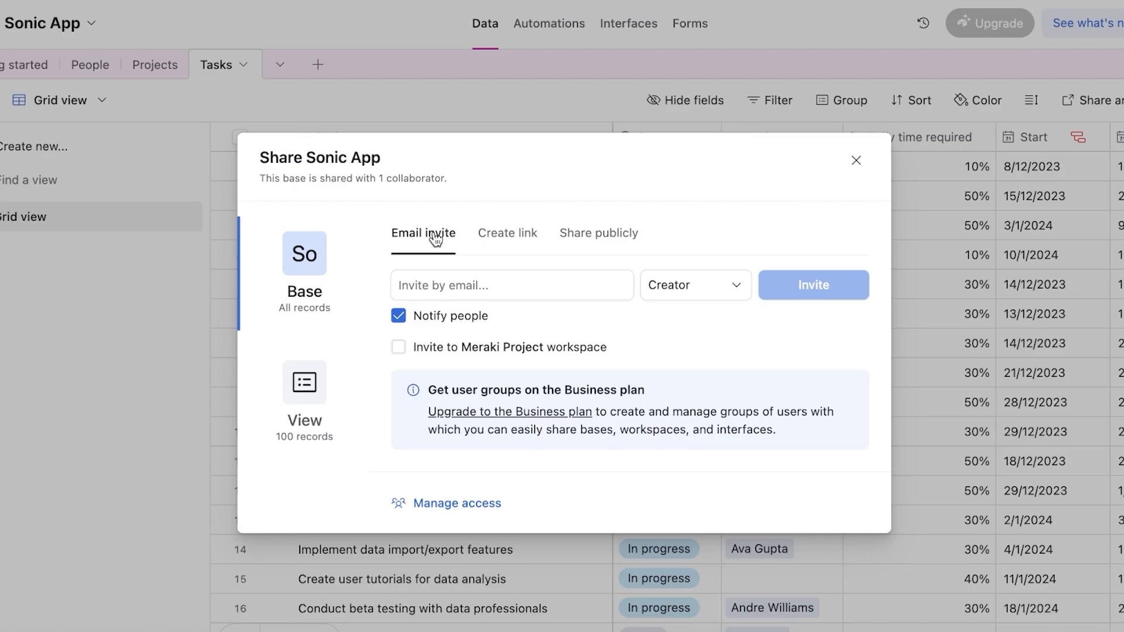
{"action": "left_click", "coordinate": [498, 234]}
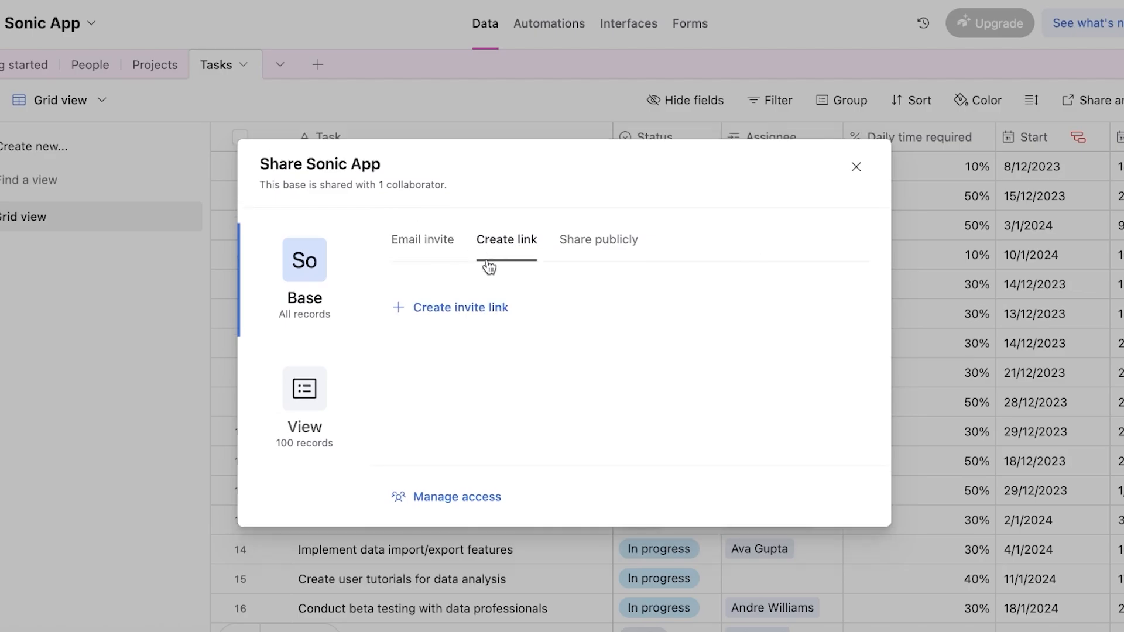
{"action": "left_click", "coordinate": [502, 309]}
{"action": "left_click", "coordinate": [480, 294]}
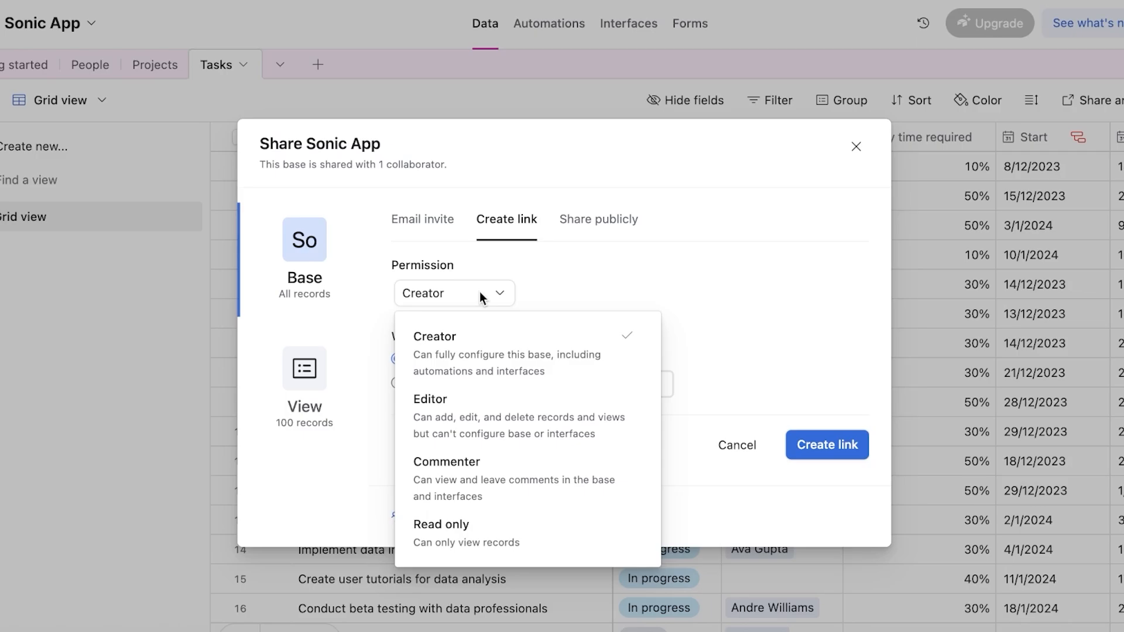
{"action": "left_click", "coordinate": [561, 284]}
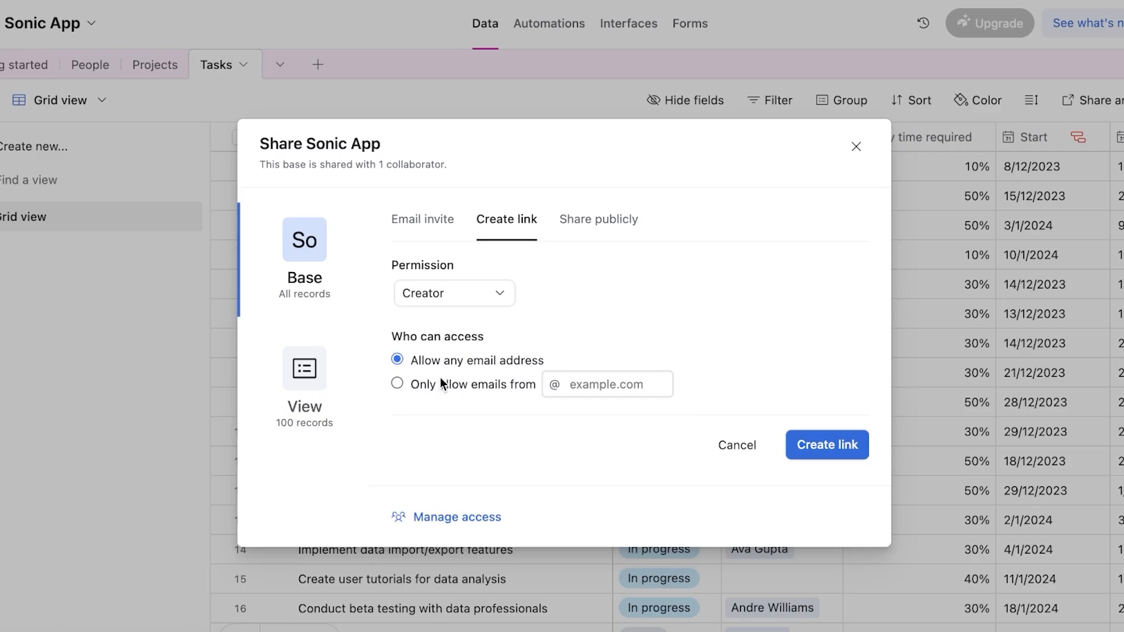
{"action": "left_click", "coordinate": [483, 385]}
{"action": "double_click", "coordinate": [614, 219]}
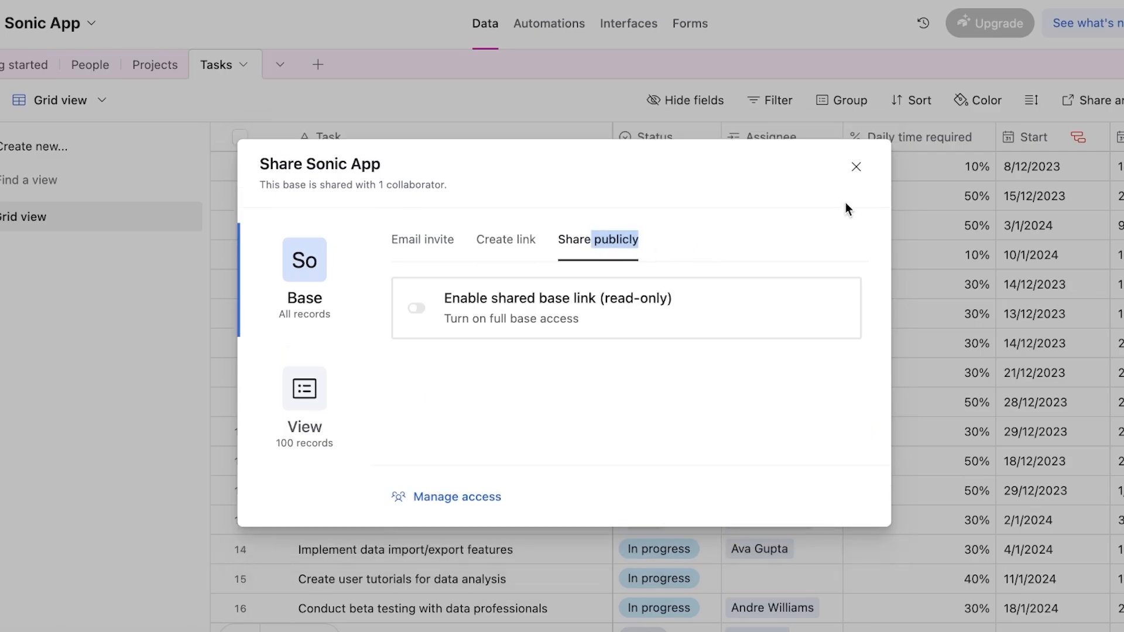
{"action": "left_click", "coordinate": [848, 171]}
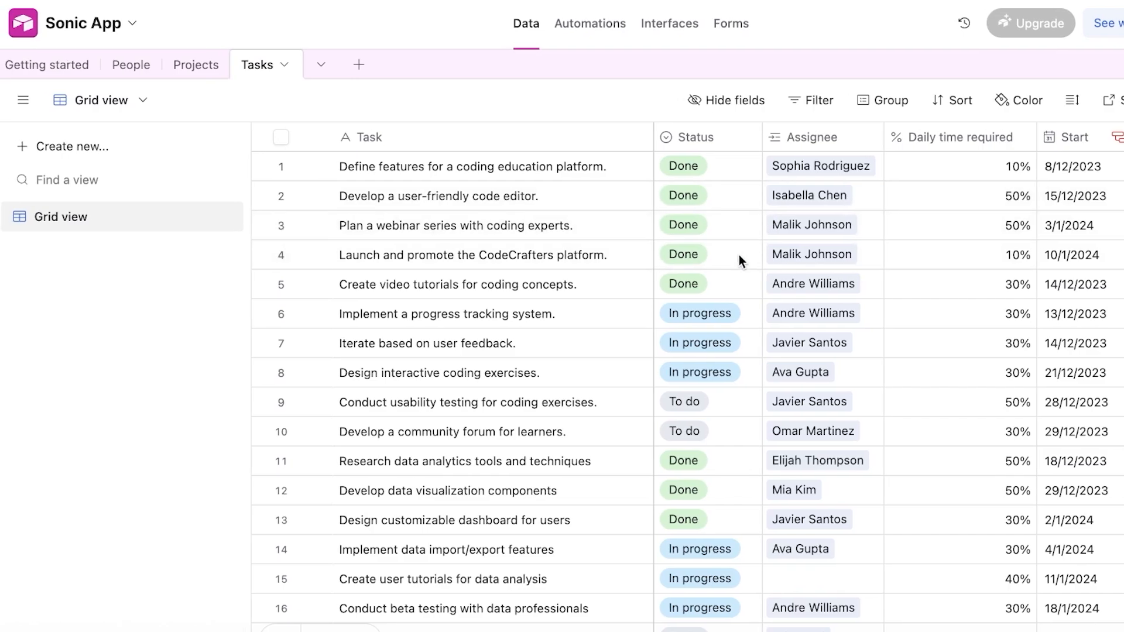
- Revisit the Getting started, People and Projects tables, closing the AI chat on the way
{"action": "left_click", "coordinate": [49, 65]}
{"action": "left_click", "coordinate": [18, 65]}
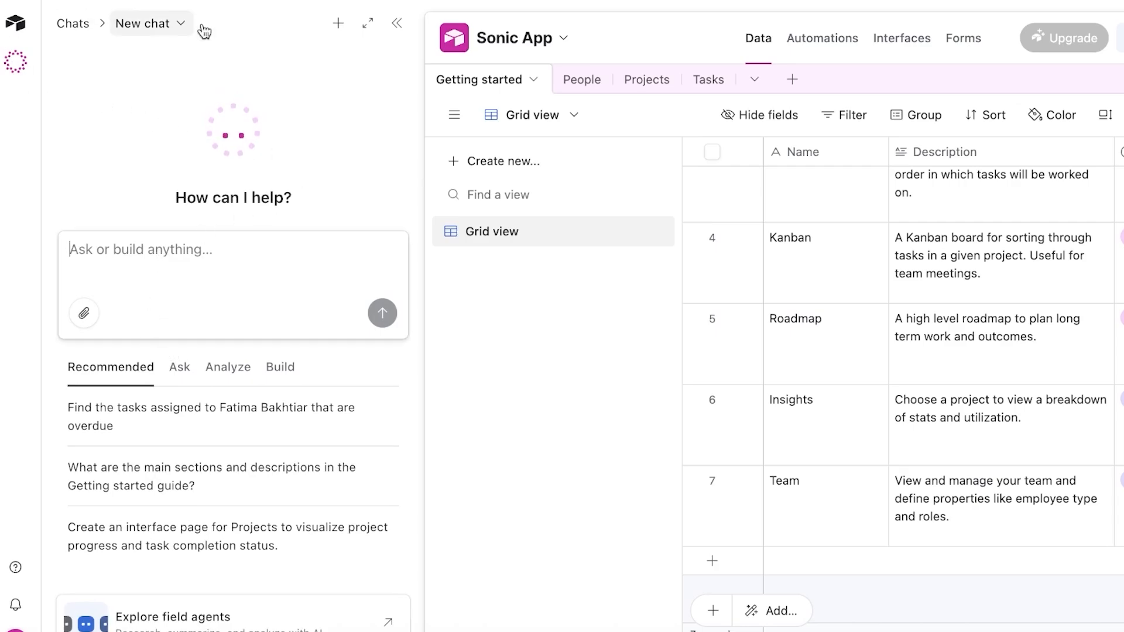
{"action": "left_click", "coordinate": [396, 26]}
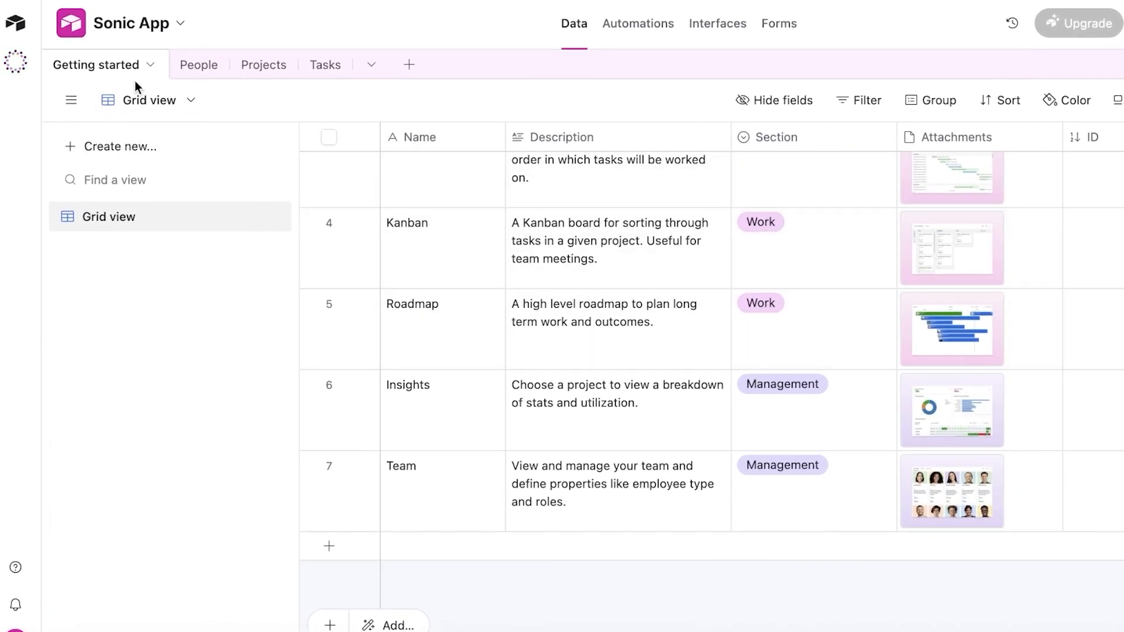
{"action": "left_click", "coordinate": [196, 66]}
{"action": "left_click", "coordinate": [252, 65]}
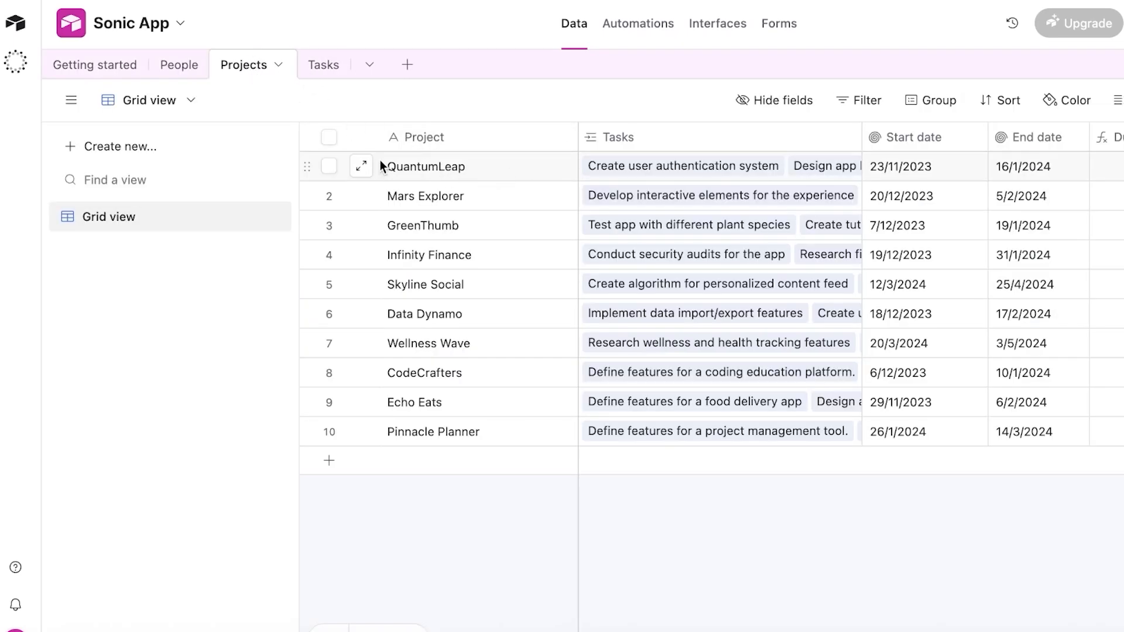
- Expand the QuantumLeap record in the Projects table, examine its linked tasks, dates and statistics, and close it
{"action": "left_click", "coordinate": [451, 175]}
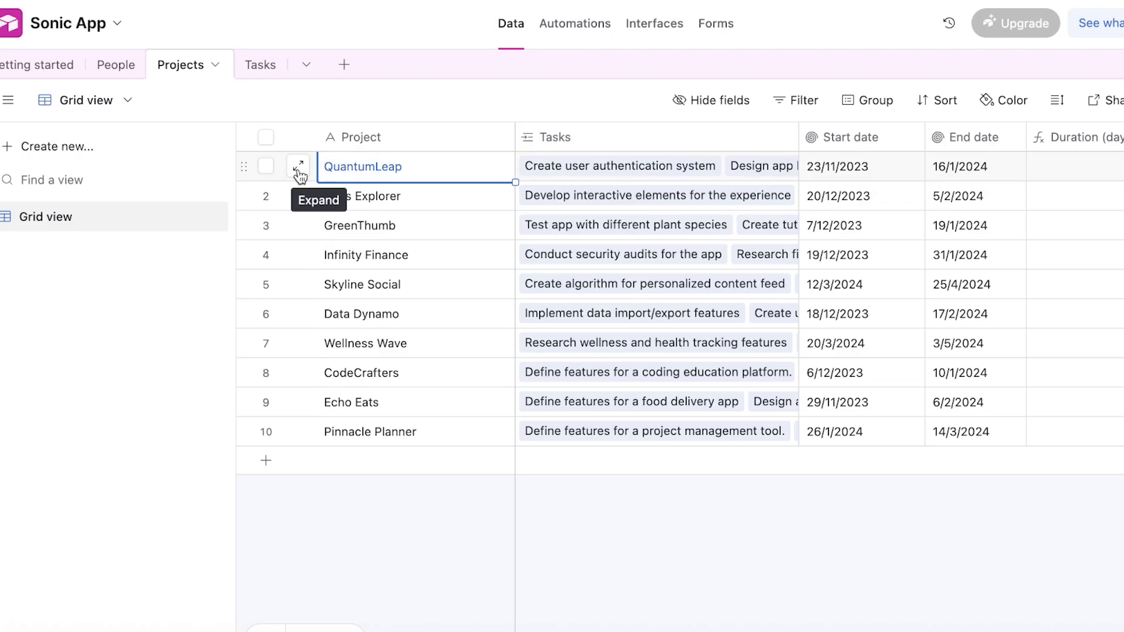
{"action": "left_click", "coordinate": [299, 169]}
{"action": "scroll", "coordinate": [379, 256], "scroll_direction": "down", "scroll_amount": 3}
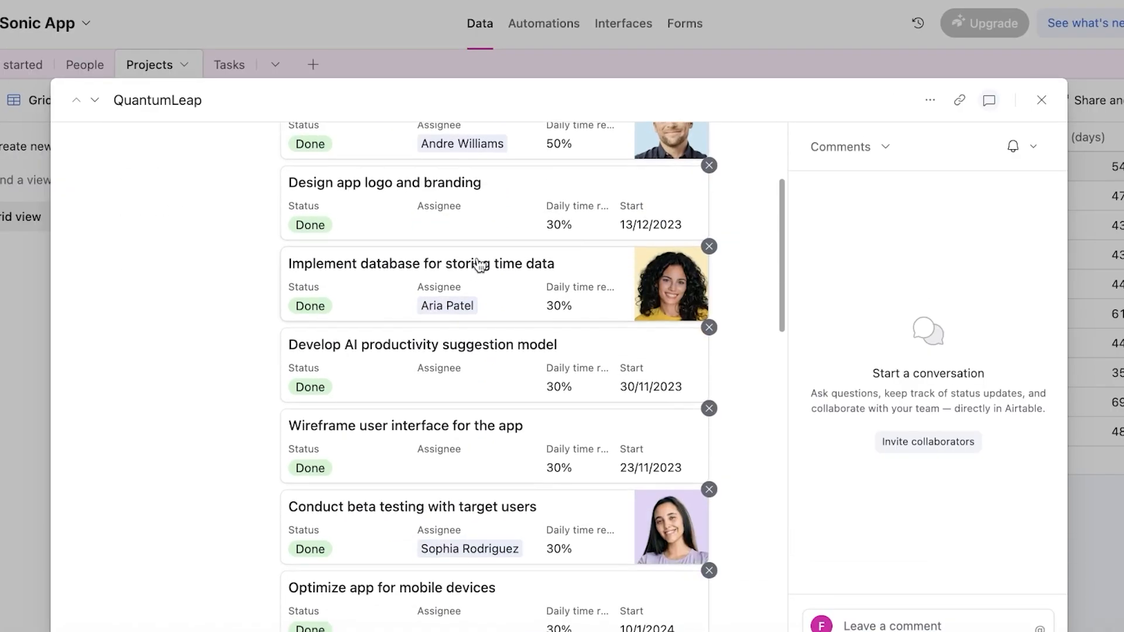
{"action": "scroll", "coordinate": [479, 264], "scroll_direction": "up", "scroll_amount": 5}
{"action": "scroll", "coordinate": [408, 241], "scroll_direction": "down", "scroll_amount": 1}
{"action": "scroll", "coordinate": [376, 271], "scroll_direction": "up", "scroll_amount": 1}
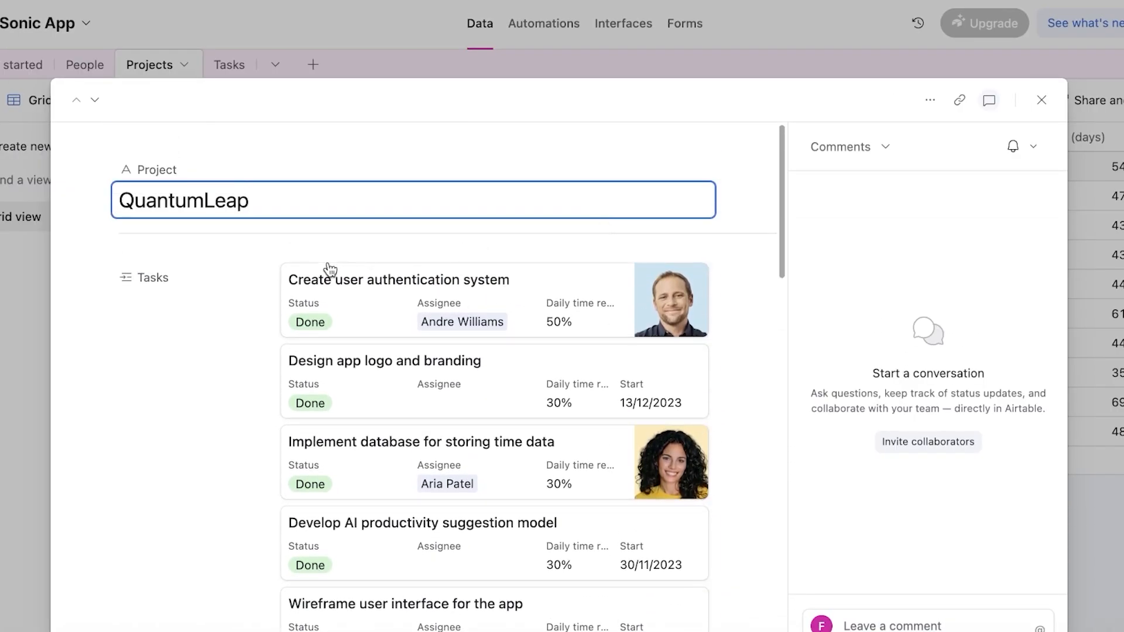
{"action": "scroll", "coordinate": [549, 286], "scroll_direction": "down", "scroll_amount": 15}
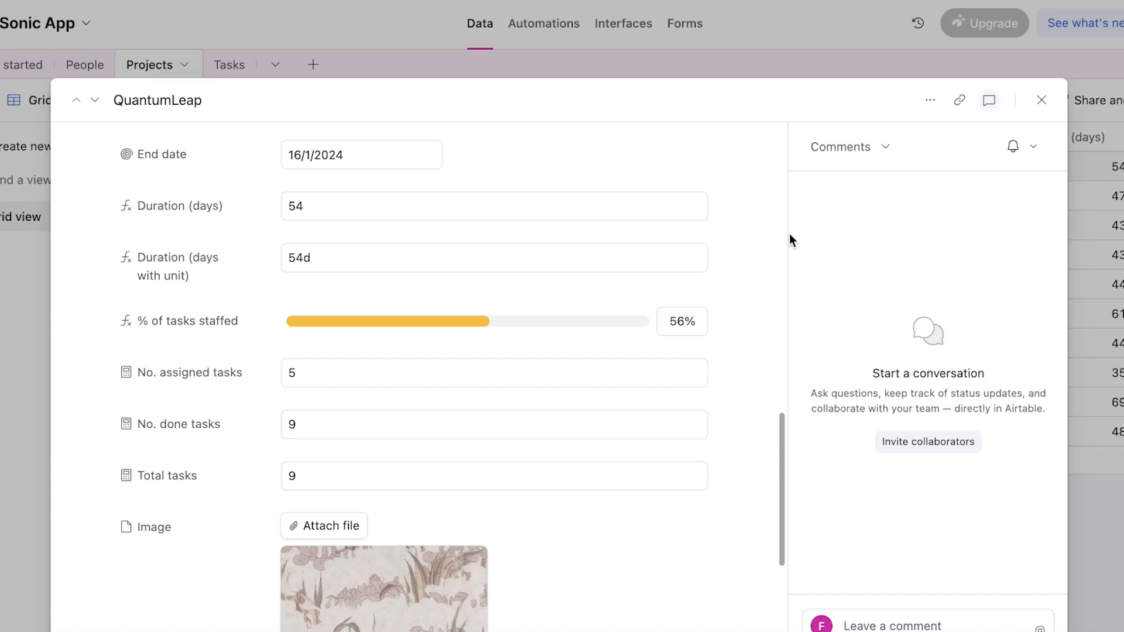
{"action": "left_click", "coordinate": [1041, 100]}
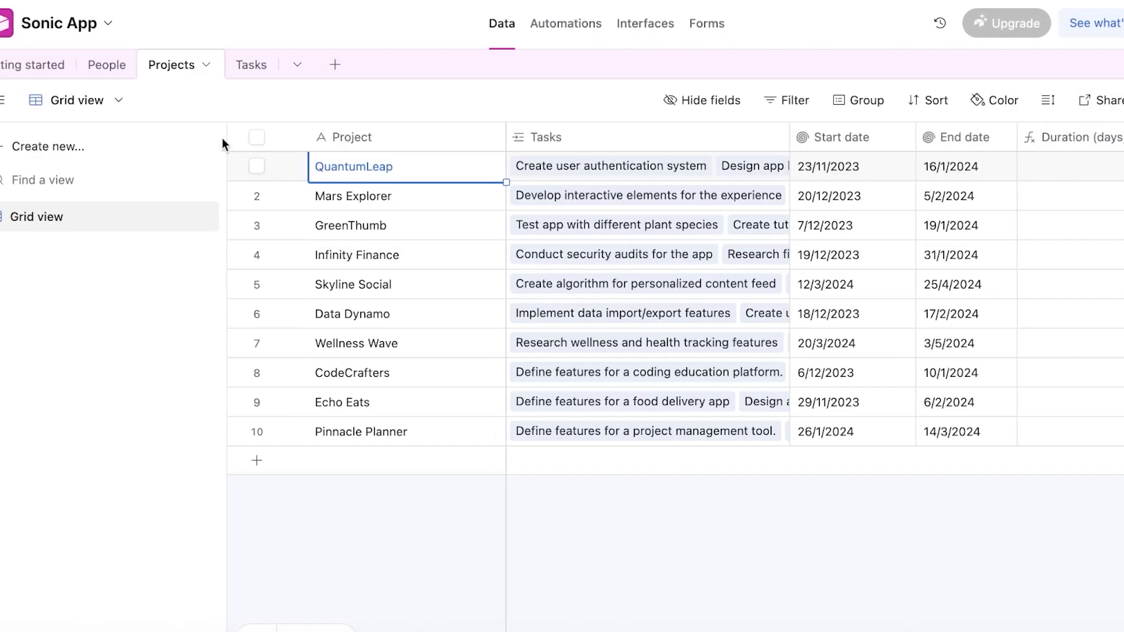
- Check the Projects table's data import options and add a new blank table from scratch to the base
{"action": "left_click", "coordinate": [206, 66]}
{"action": "mouse_move", "coordinate": [201, 112]}
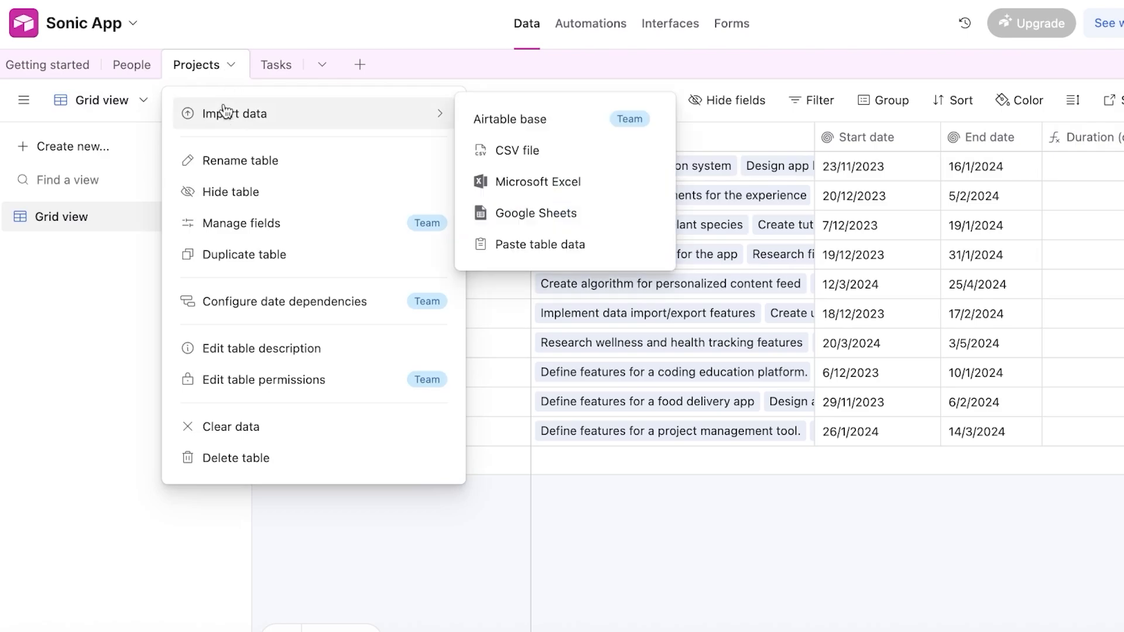
{"action": "left_click", "coordinate": [359, 66]}
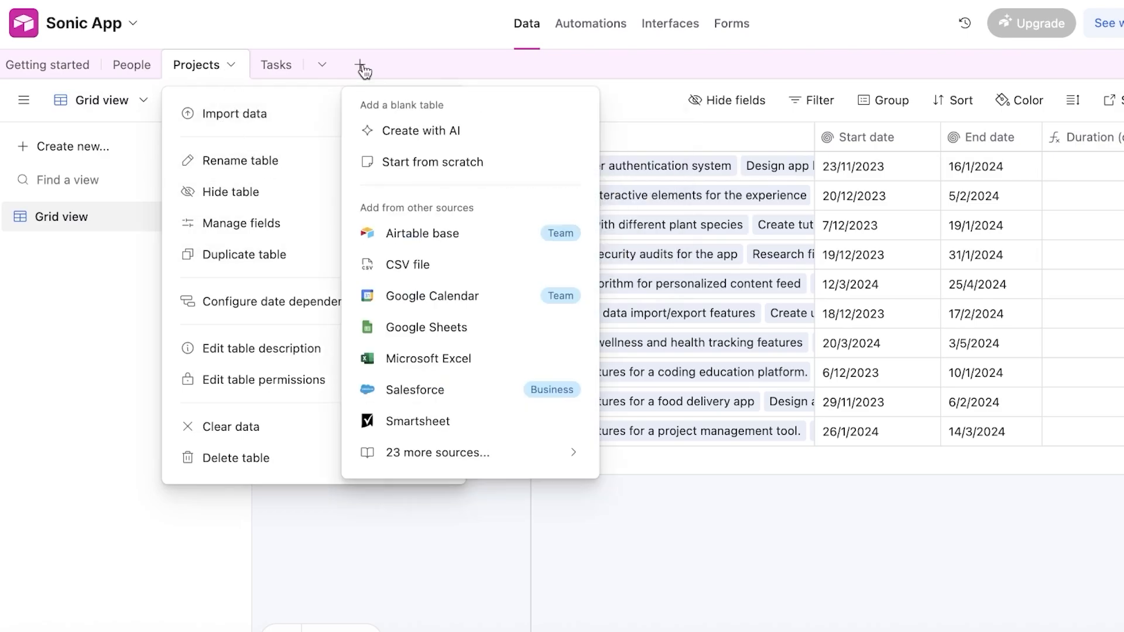
{"action": "left_click", "coordinate": [401, 158]}
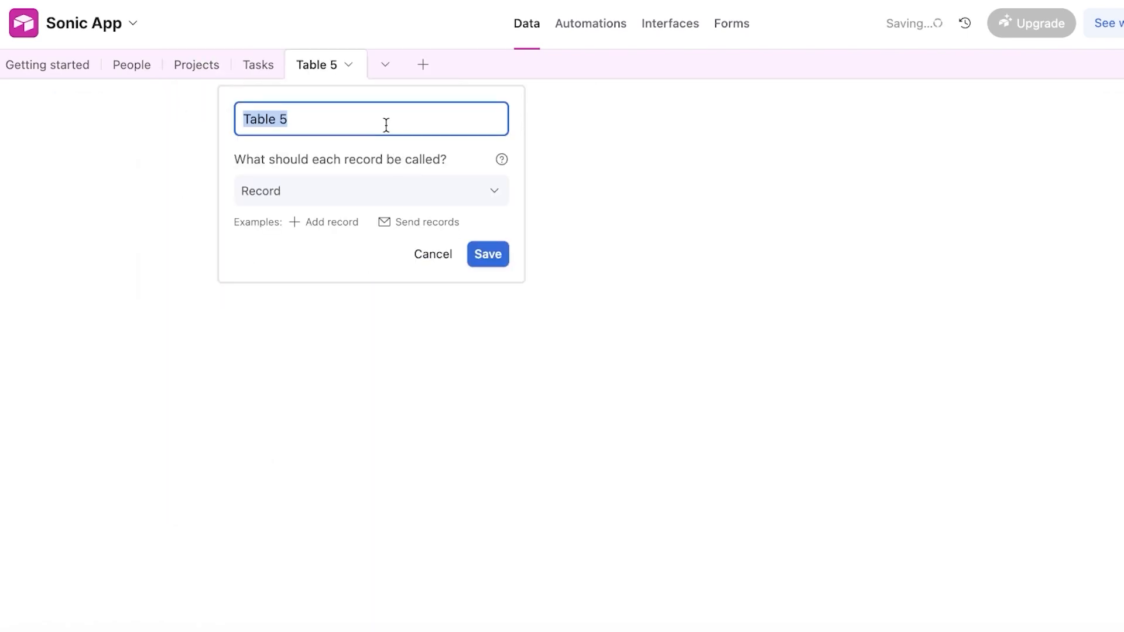
{"action": "key", "text": "BackSpace"}
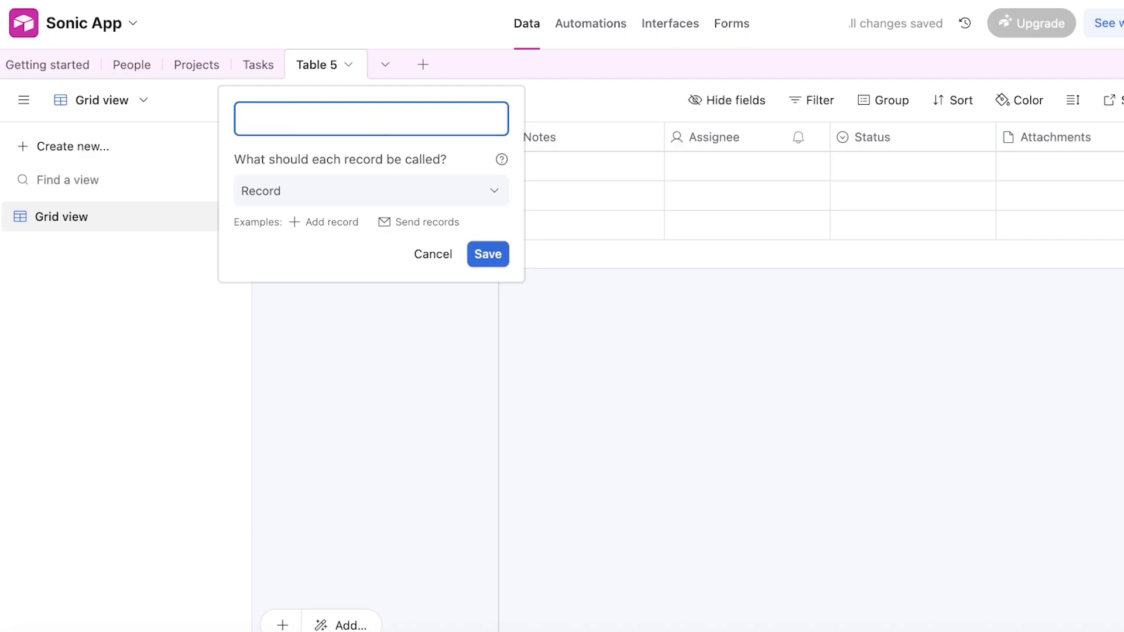
{"action": "left_click", "coordinate": [175, 65]}
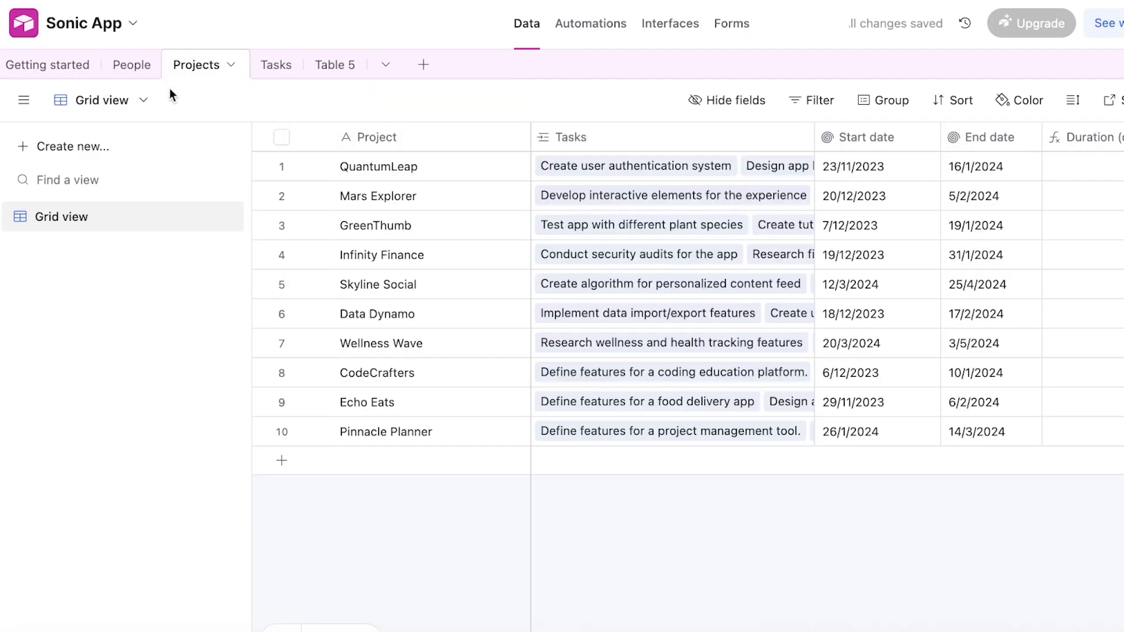
{"action": "left_click", "coordinate": [346, 75]}
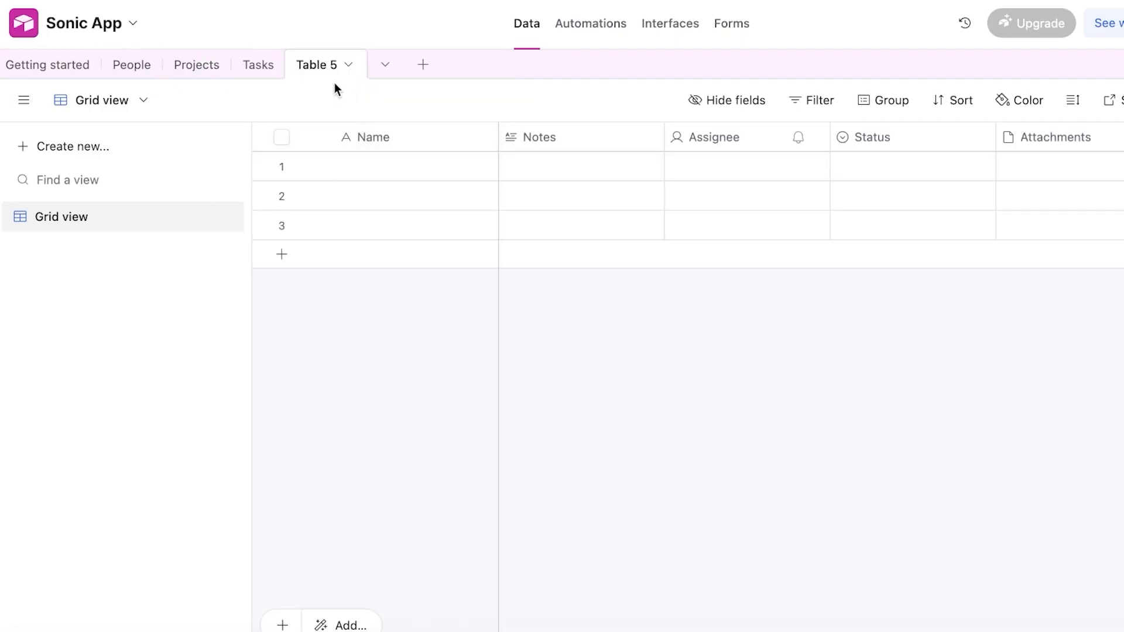
- Rename the new Table 5 as QuantumLeap and have each of its records called Task
{"action": "left_click", "coordinate": [347, 67]}
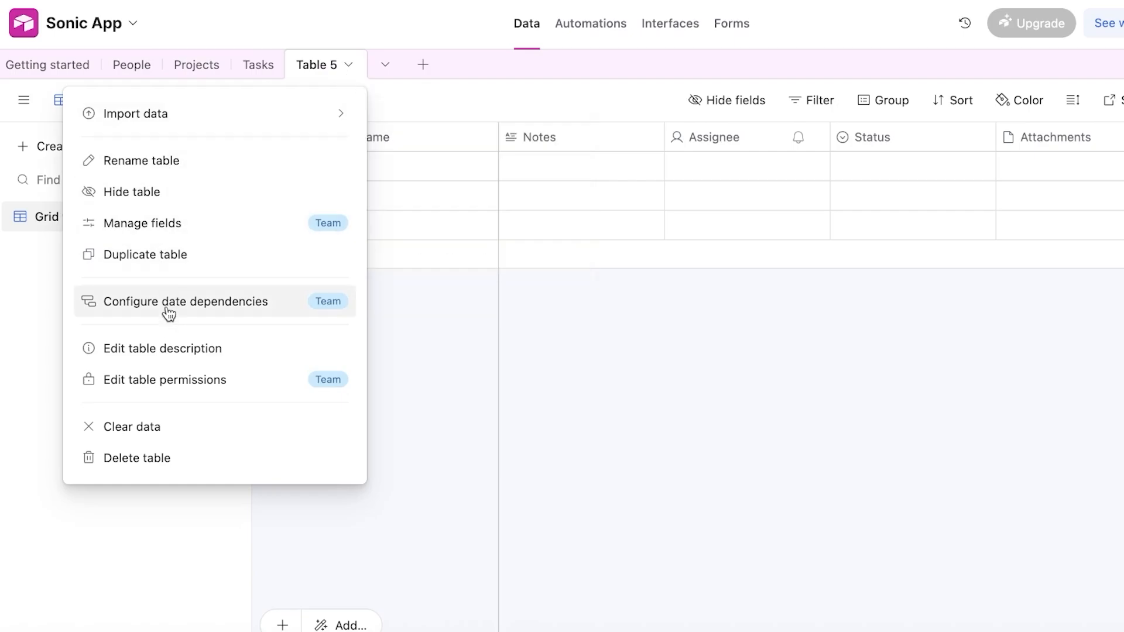
{"action": "left_click", "coordinate": [140, 160]}
{"action": "type", "text": "Quan"}
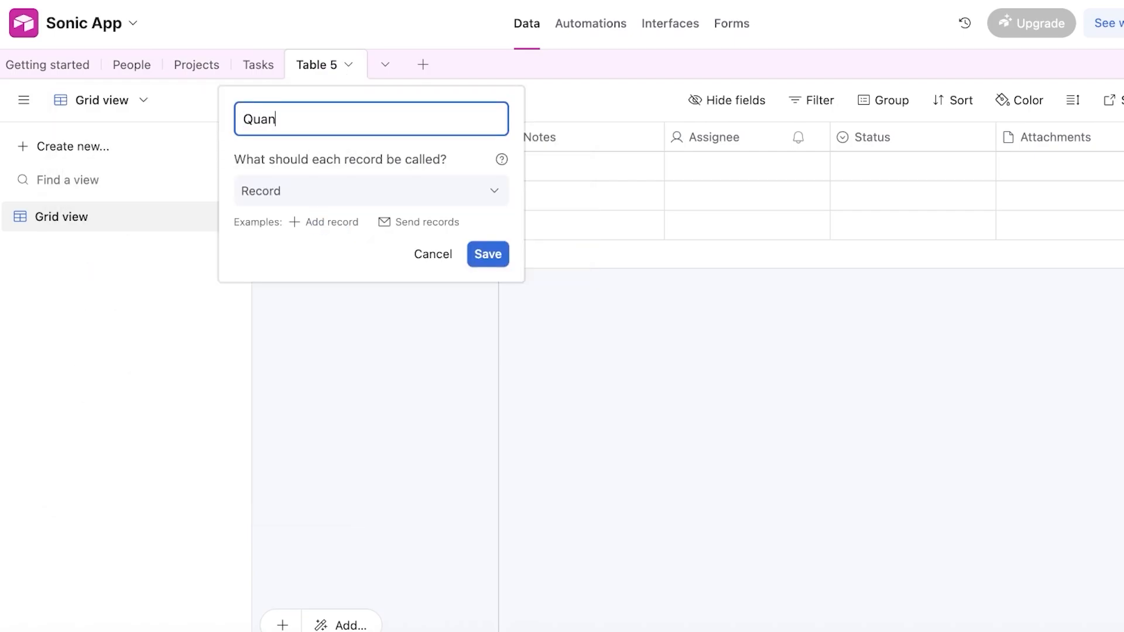
{"action": "type", "text": "tum Leap"}
{"action": "left_click", "coordinate": [324, 191]}
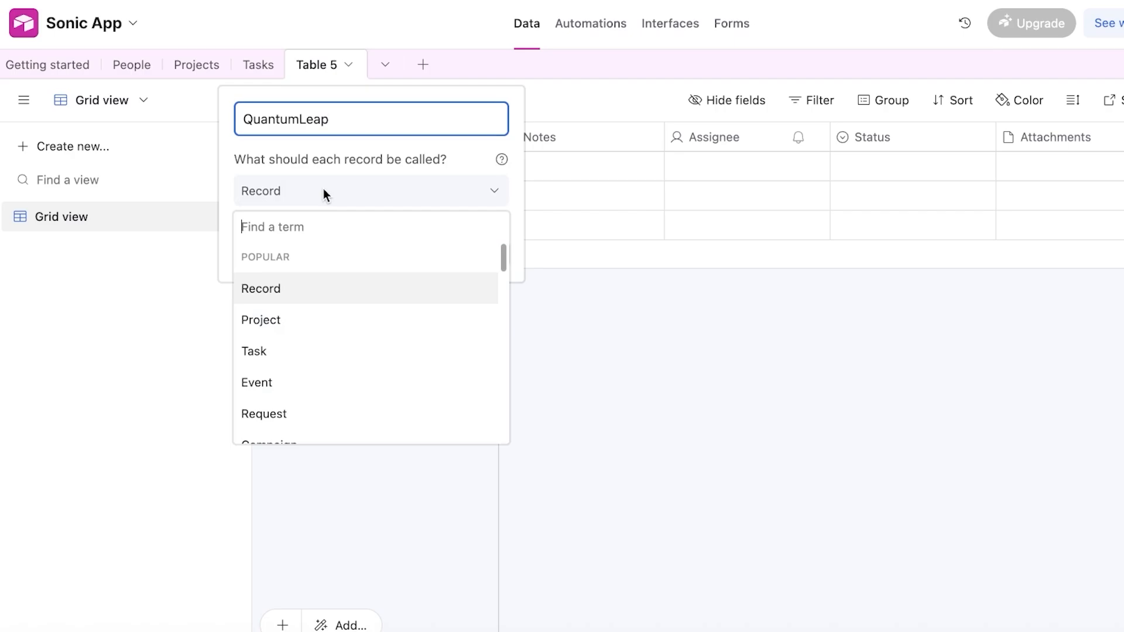
{"action": "left_click", "coordinate": [285, 352]}
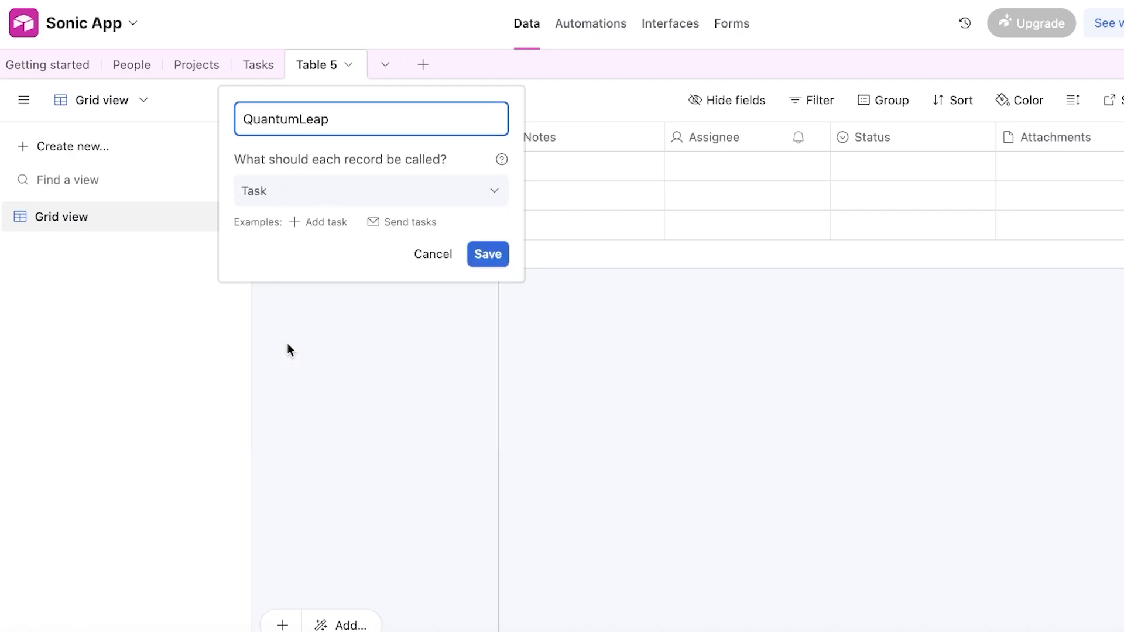
{"action": "left_click", "coordinate": [300, 199]}
{"action": "scroll", "coordinate": [298, 316], "scroll_direction": "down", "scroll_amount": 5}
{"action": "scroll", "coordinate": [299, 303], "scroll_direction": "up", "scroll_amount": 5}
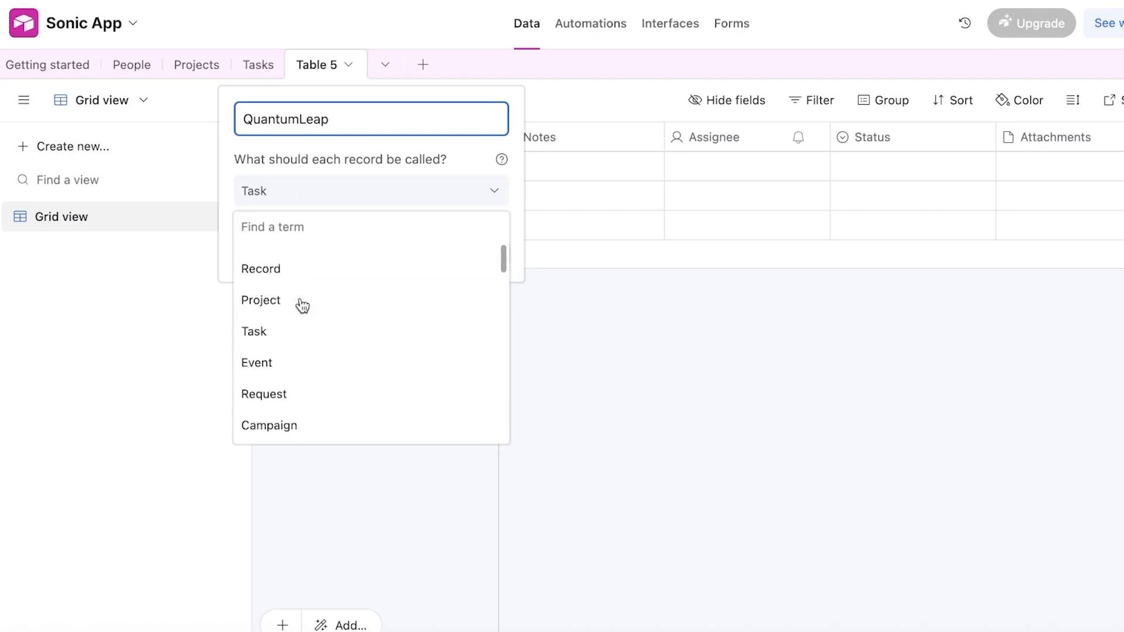
{"action": "left_click", "coordinate": [394, 192]}
{"action": "left_click", "coordinate": [477, 259]}
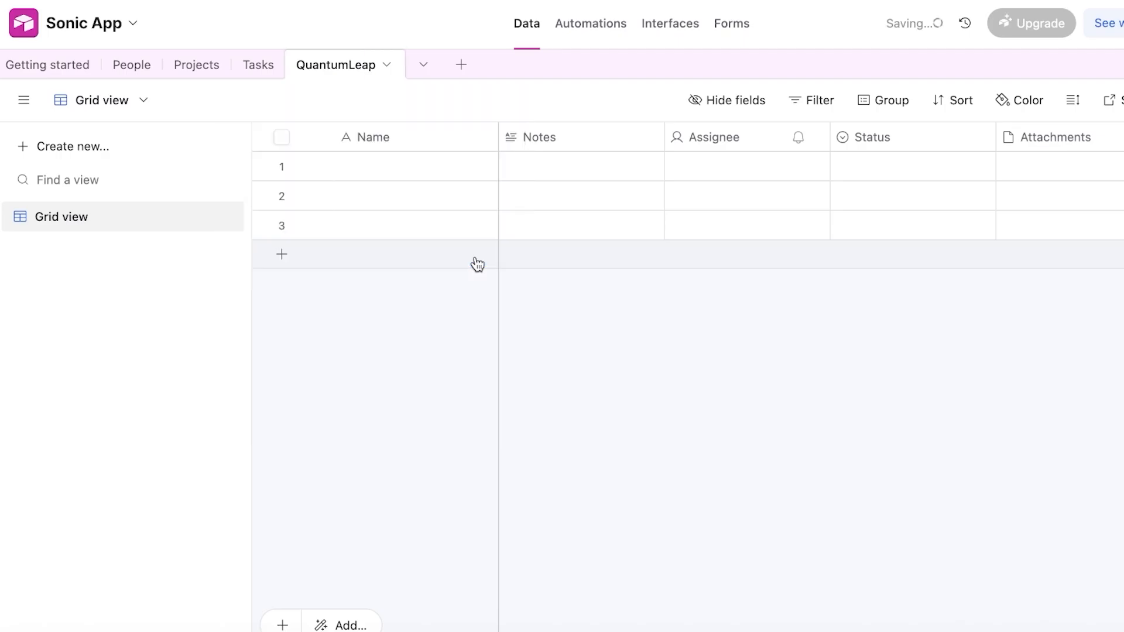
- Link the task "Define features for a coding education platform." to the QuantumLeap project in the Projects table and close its linked tasks
{"action": "left_click", "coordinate": [274, 69]}
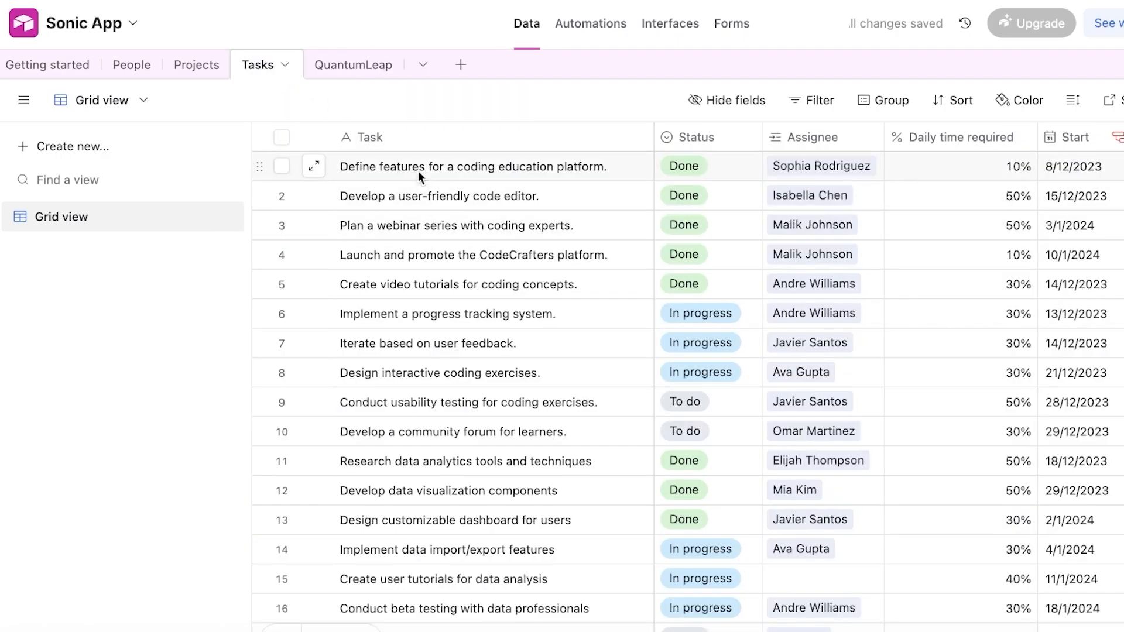
{"action": "left_click", "coordinate": [199, 65]}
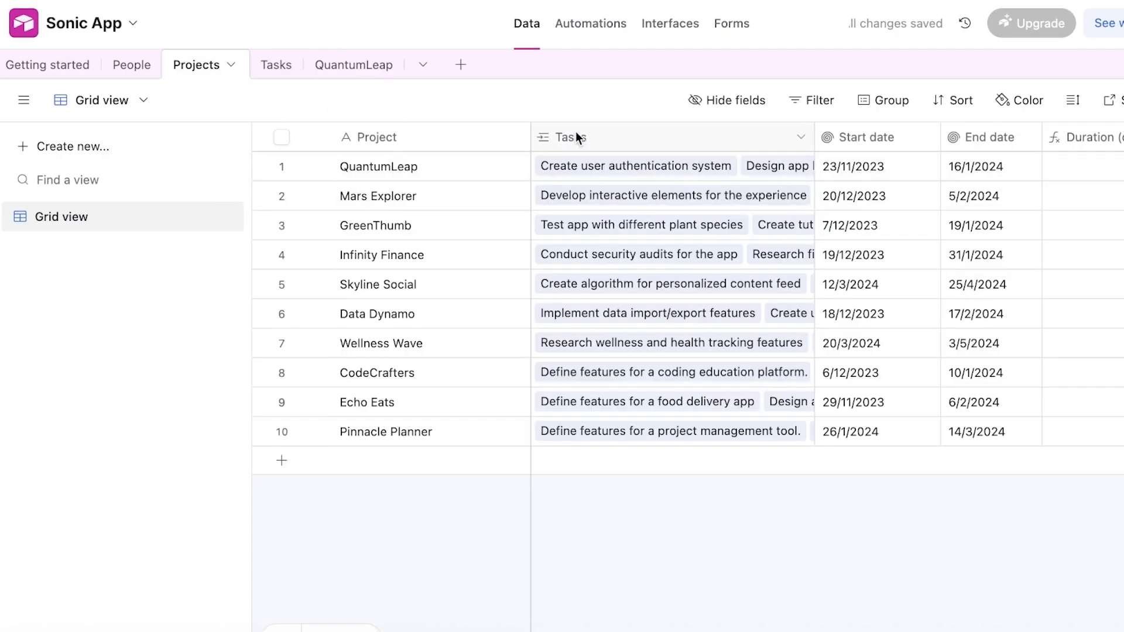
{"action": "left_click", "coordinate": [744, 160]}
{"action": "left_click", "coordinate": [713, 167]}
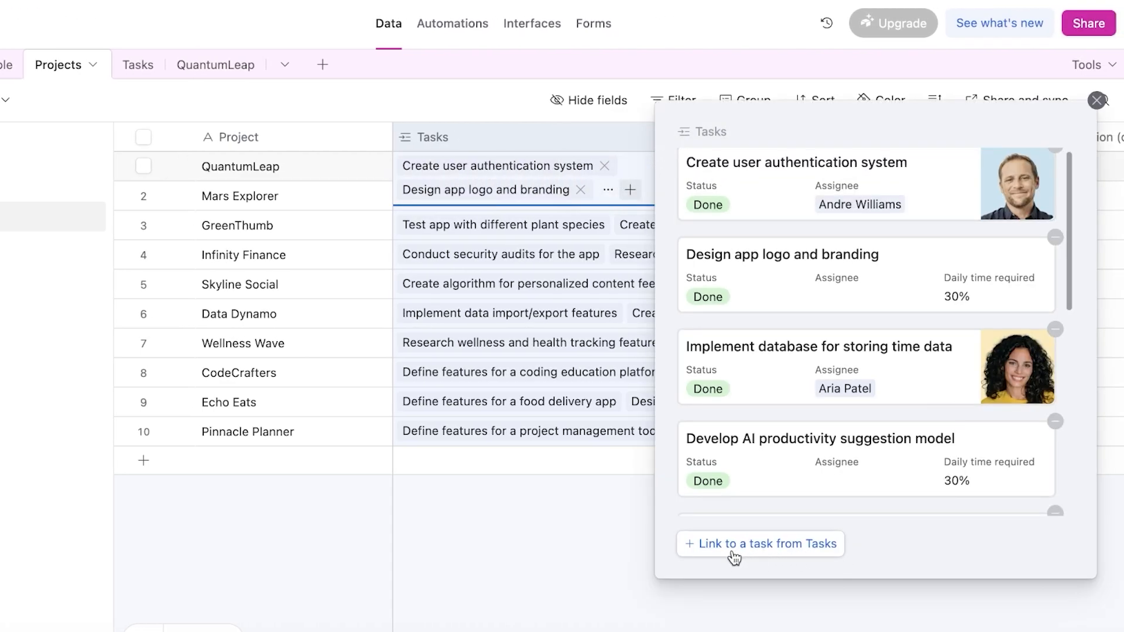
{"action": "left_click", "coordinate": [766, 546]}
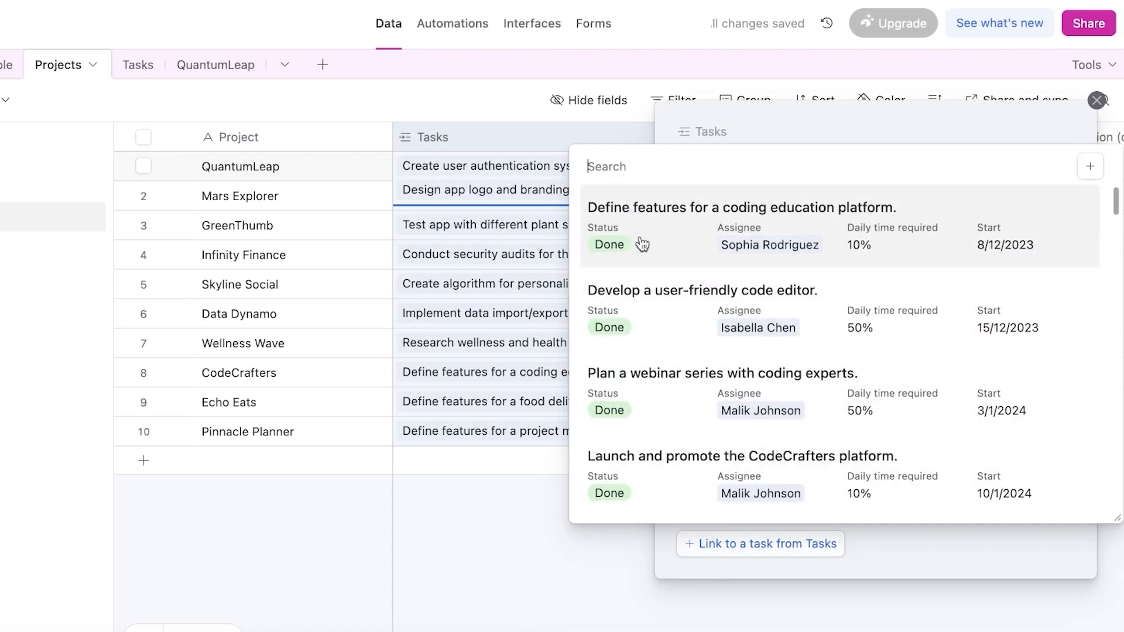
{"action": "left_click", "coordinate": [642, 243]}
{"action": "scroll", "coordinate": [948, 392], "scroll_direction": "down", "scroll_amount": 10}
{"action": "scroll", "coordinate": [965, 457], "scroll_direction": "up", "scroll_amount": 10}
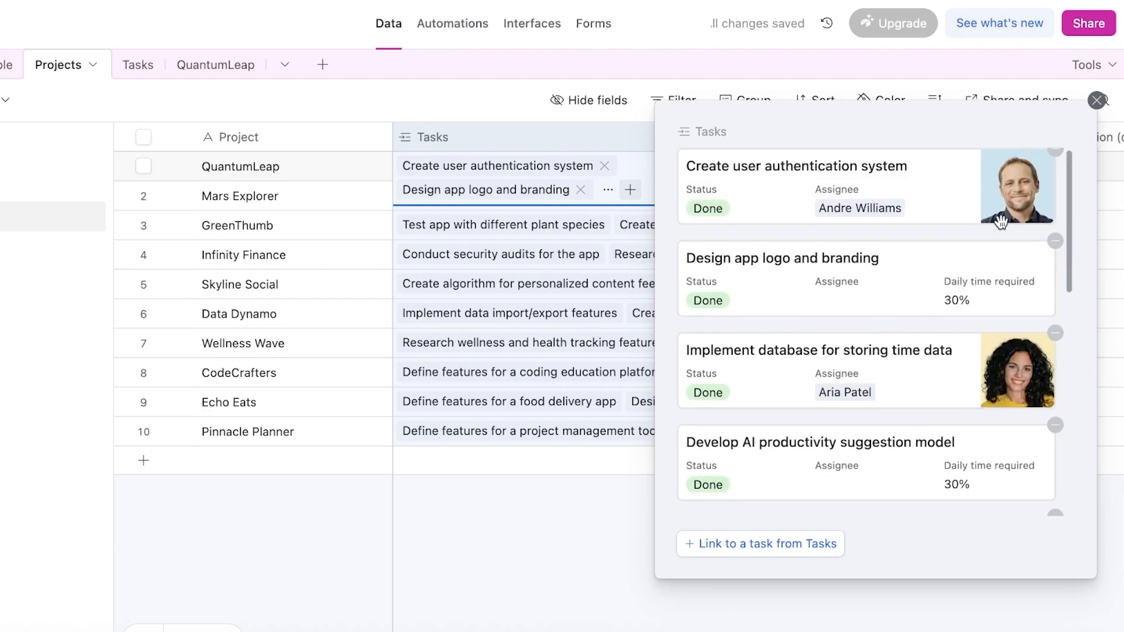
{"action": "left_click", "coordinate": [1096, 101]}
- Return from the QuantumLeap table to the home page and delete the Sonic App base
{"action": "left_click", "coordinate": [222, 67]}
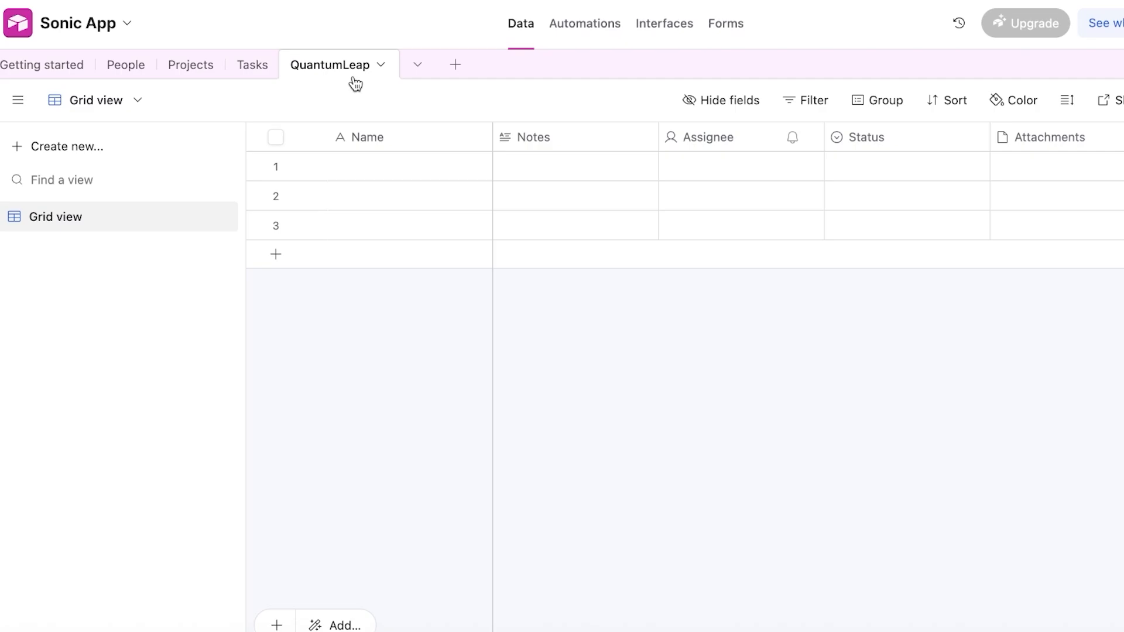
{"action": "left_click", "coordinate": [66, 21]}
{"action": "left_click", "coordinate": [180, 380]}
{"action": "left_click", "coordinate": [12, 28]}
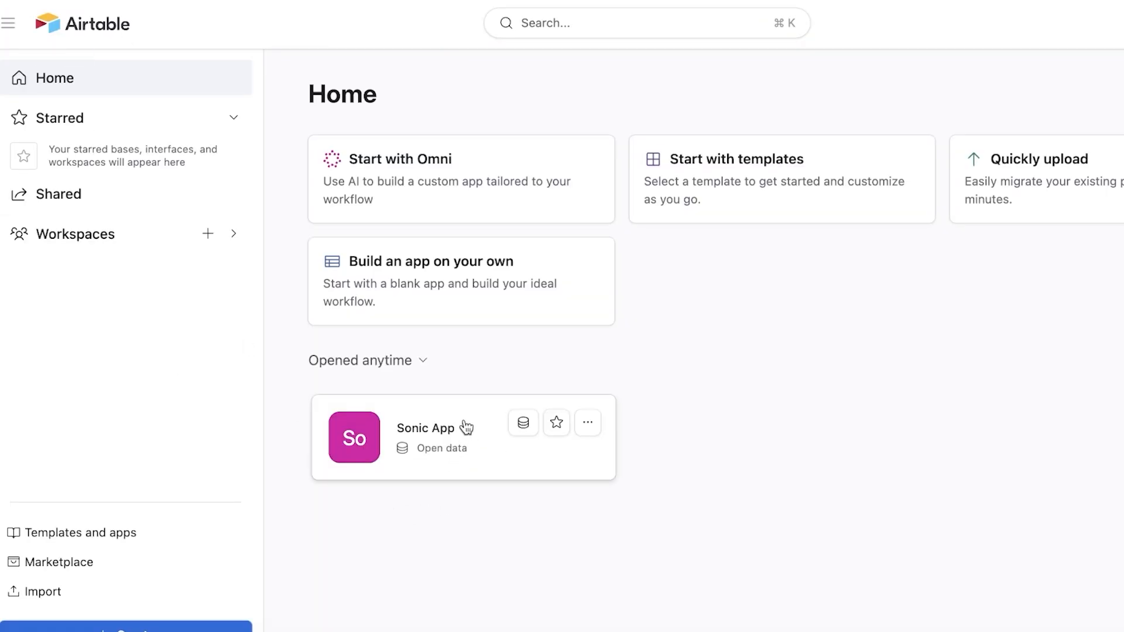
{"action": "left_click", "coordinate": [589, 425]}
{"action": "left_click", "coordinate": [616, 378]}
{"action": "left_click", "coordinate": [571, 562]}
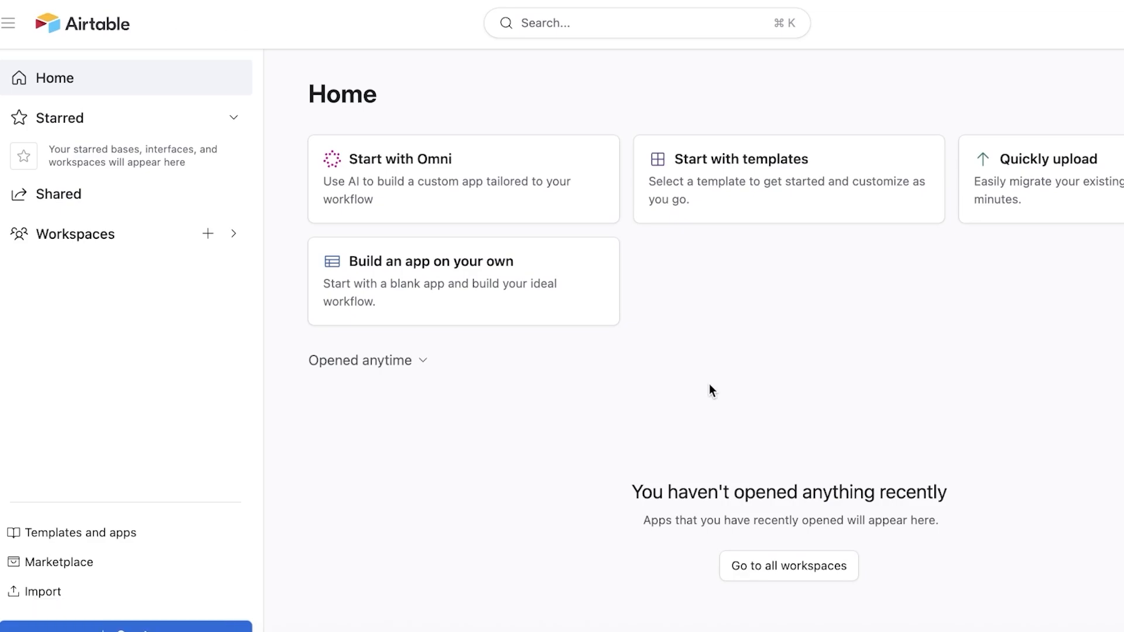
- Start an Omni app with the prompt "Build a project manager for my new project called 'Sonic App'. Include tasks, bugs, epics, issues."
{"action": "left_click", "coordinate": [421, 178]}
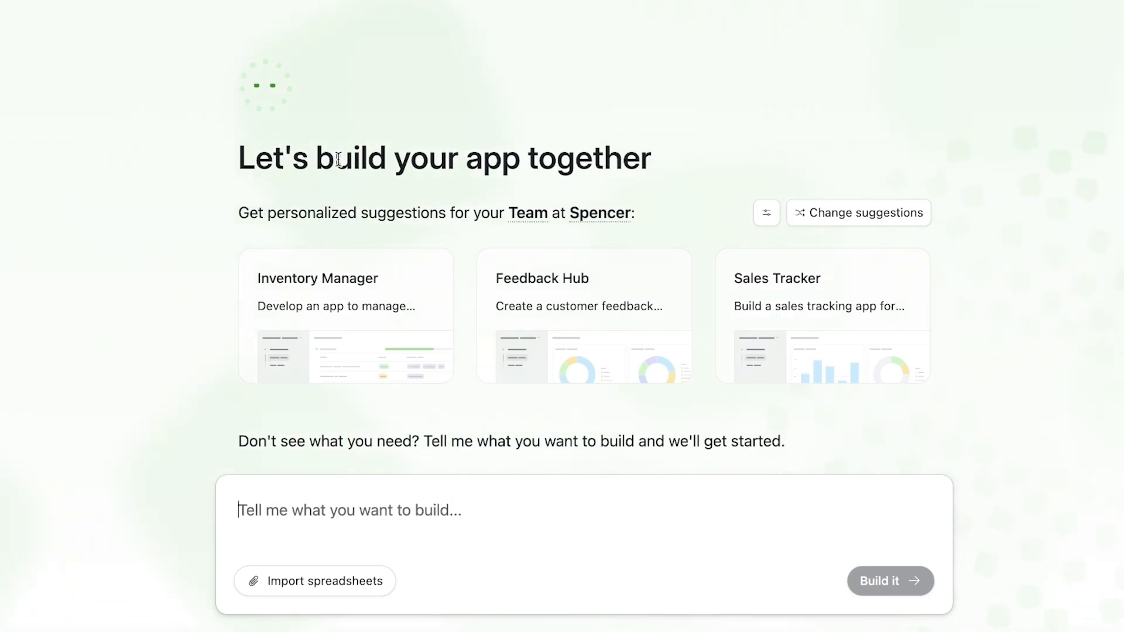
{"action": "type", "text": "Build a proje"}
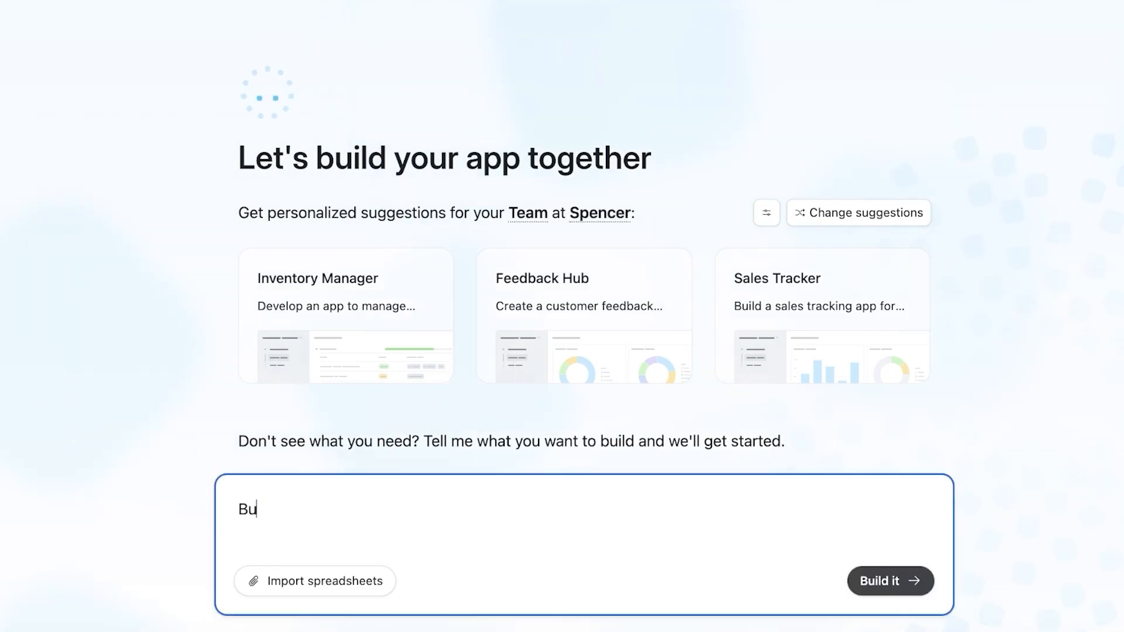
{"action": "type", "text": "ct "}
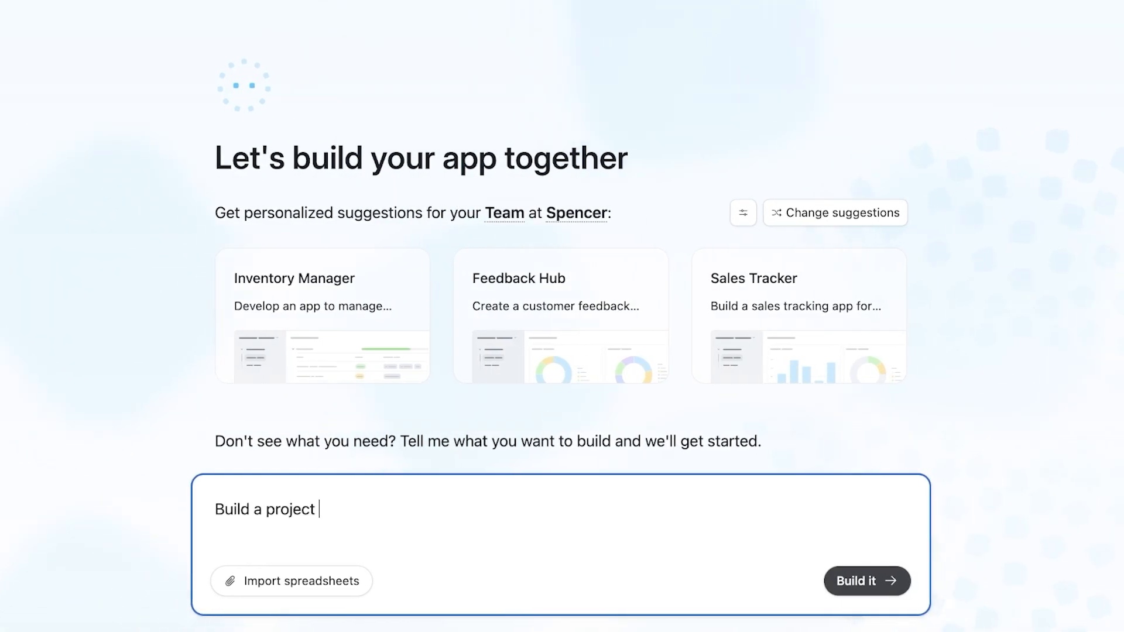
{"action": "type", "text": "manager for m"}
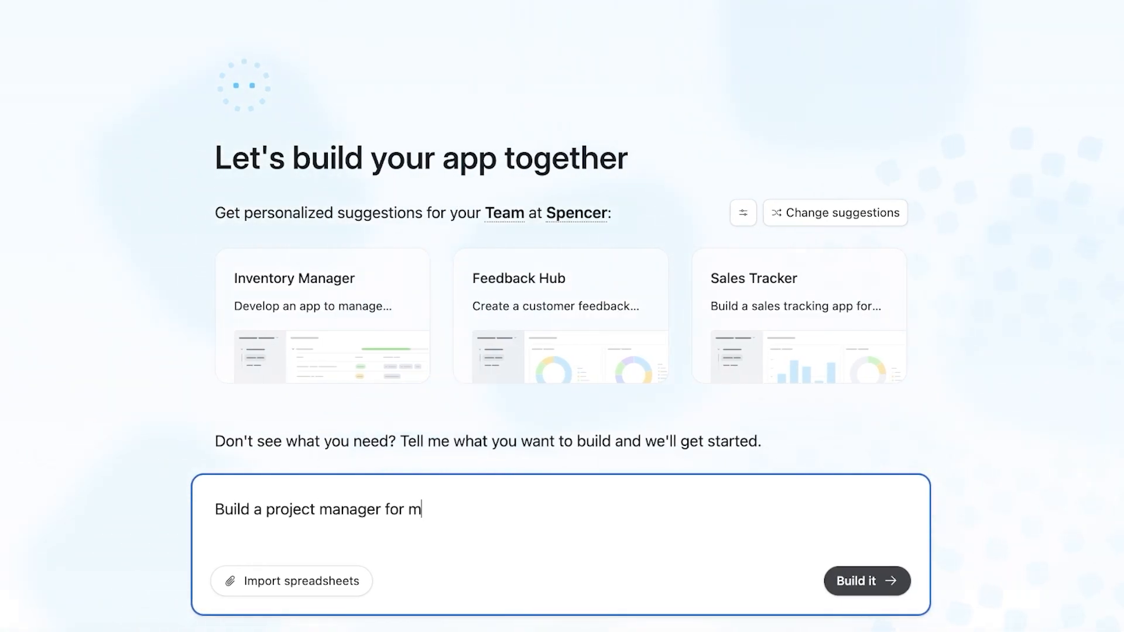
{"action": "type", "text": "y new project ca"}
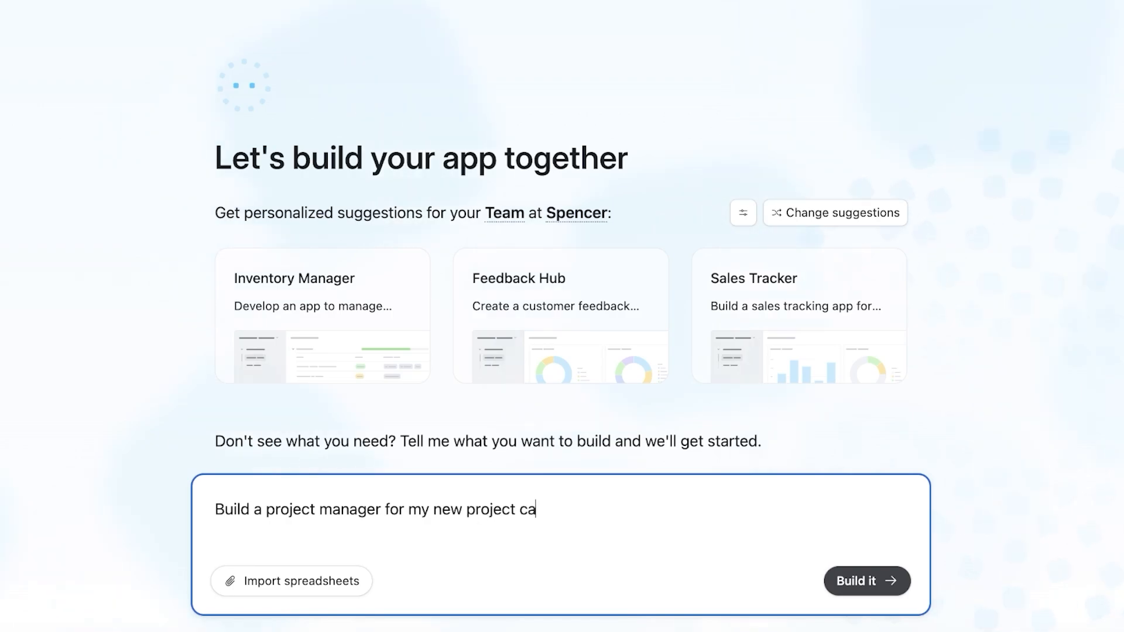
{"action": "type", "text": "lled 'Sonic App"}
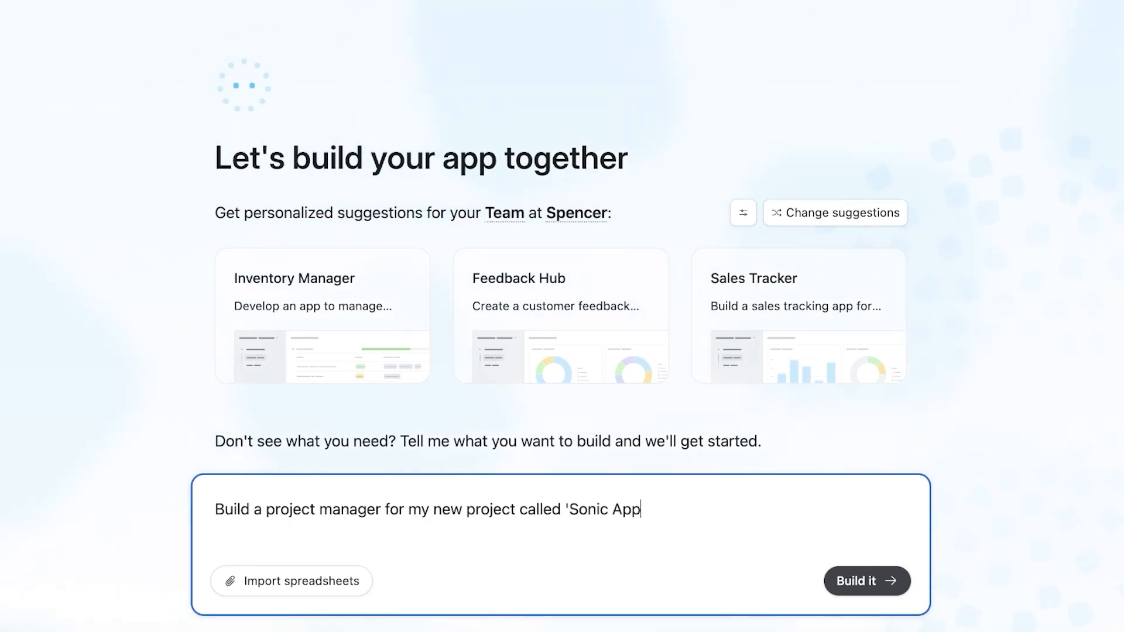
{"action": "type", "text": "'. Include tas"}
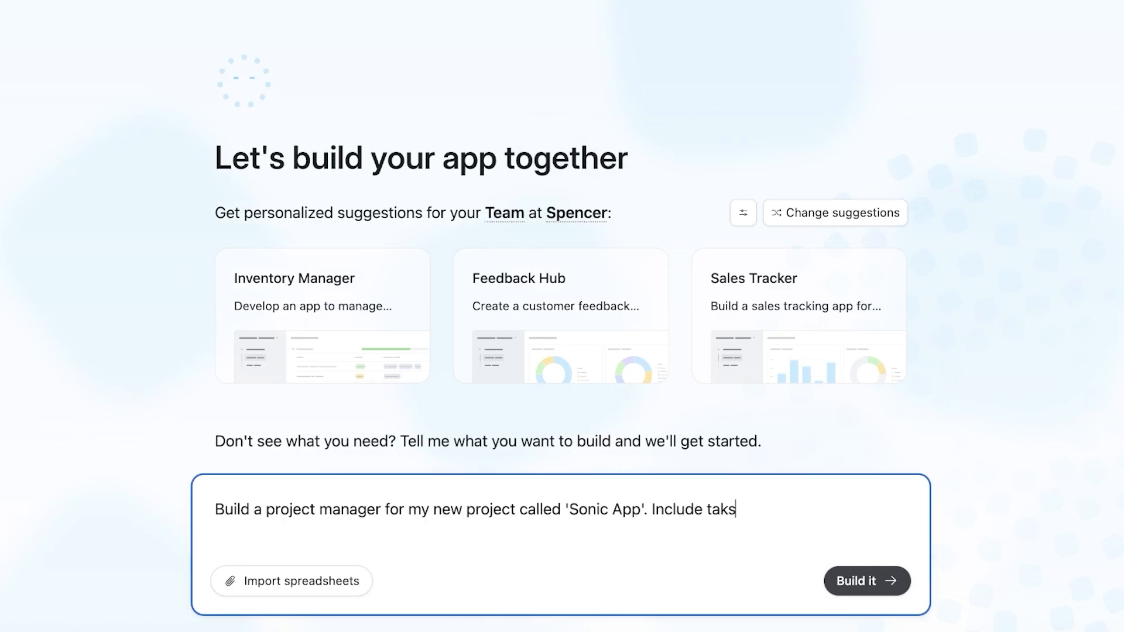
{"action": "type", "text": "ks, bugs, ep"}
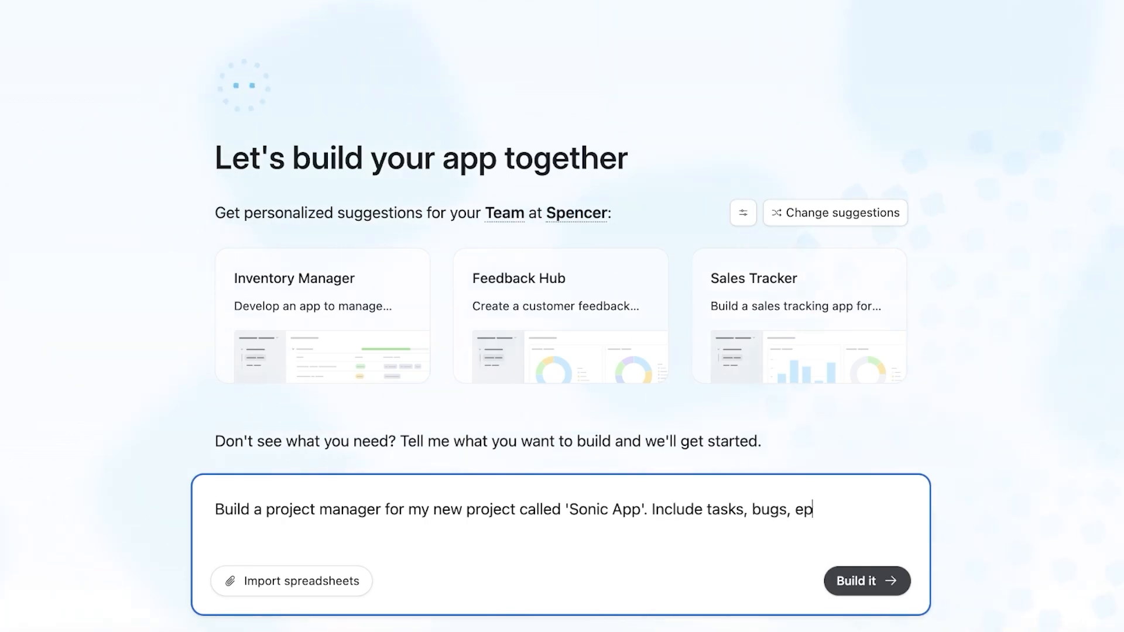
{"action": "type", "text": "ics, issues."}
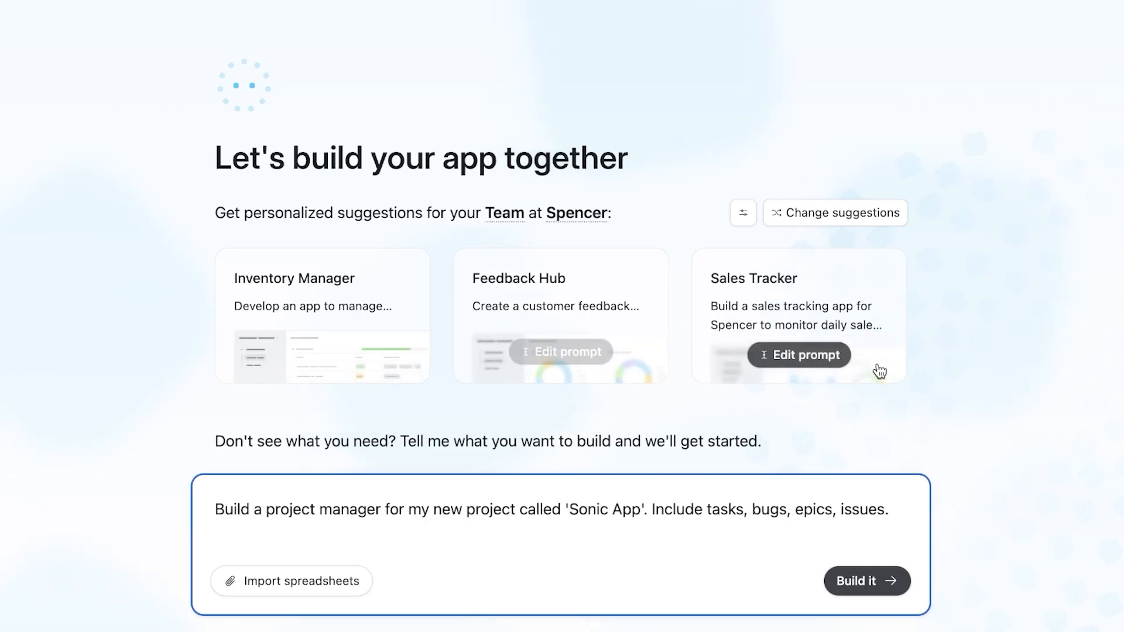
- Set the company name to Sonic and the industry type to Tech in the personalized suggestion settings
{"action": "left_click", "coordinate": [739, 219]}
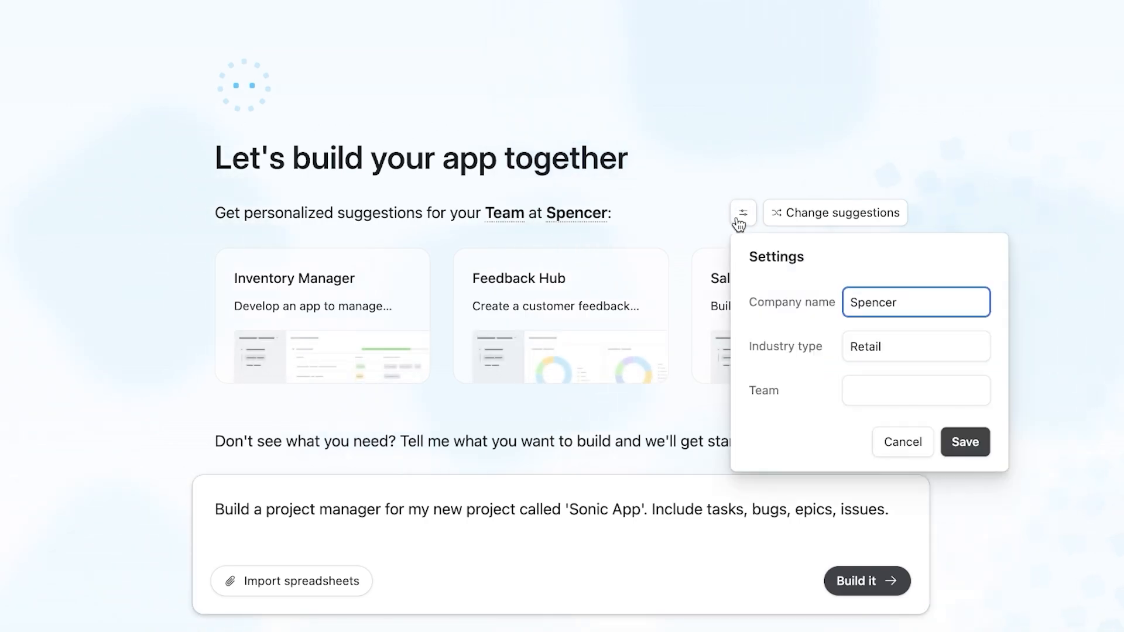
{"action": "double_click", "coordinate": [900, 292]}
{"action": "key", "text": "BackSpace"}
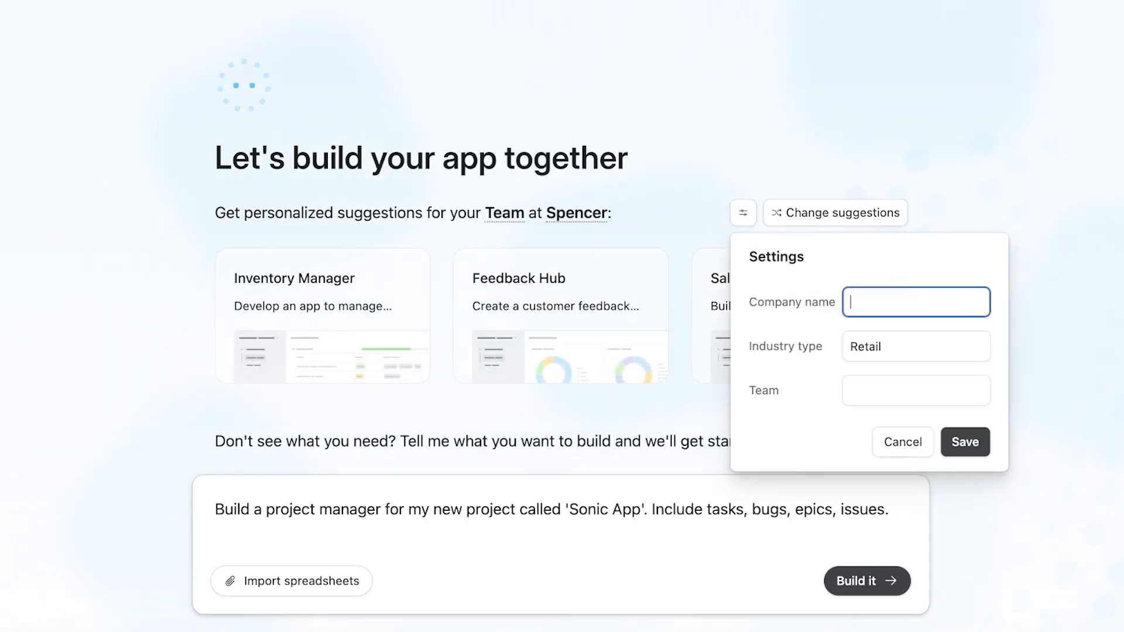
{"action": "type", "text": "Sonic"}
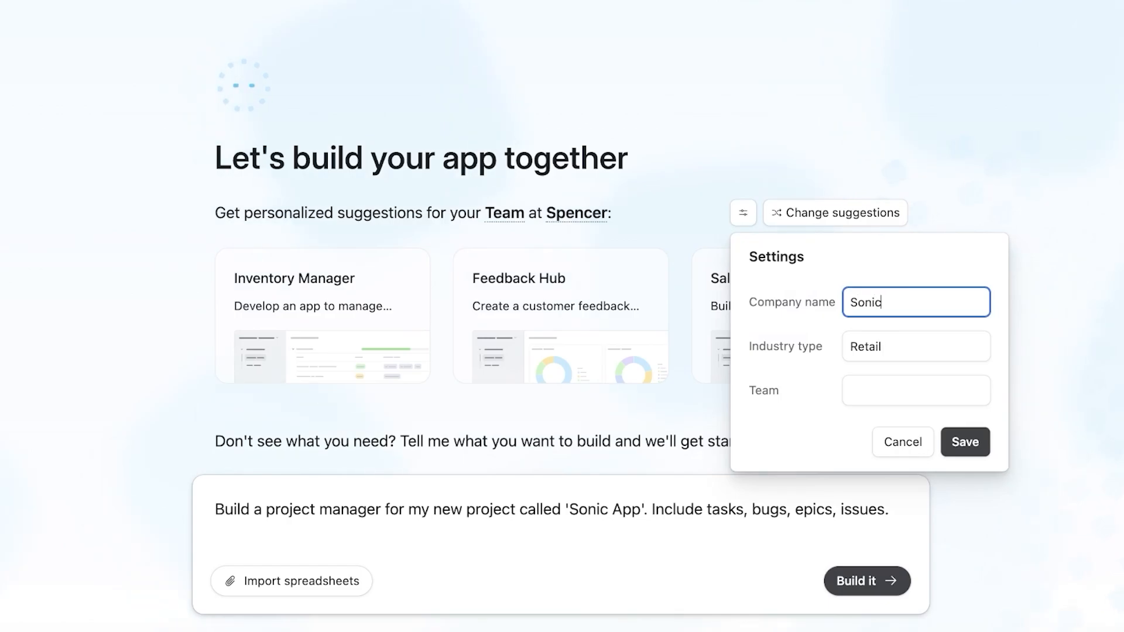
{"action": "double_click", "coordinate": [908, 348]}
{"action": "key", "text": "BackSpace"}
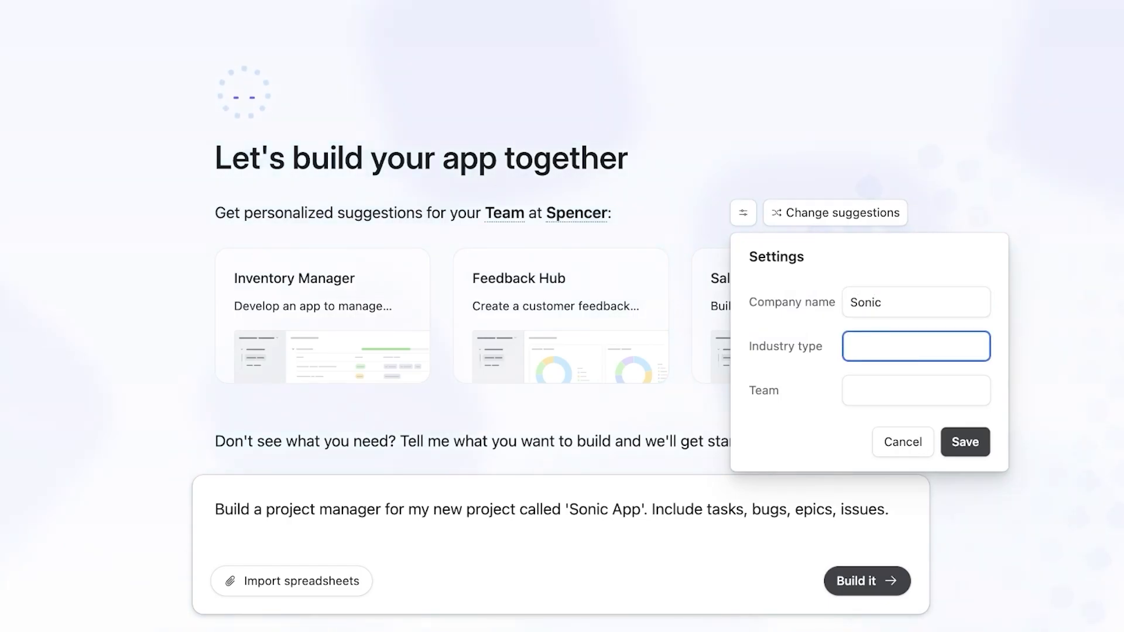
{"action": "type", "text": "Tech"}
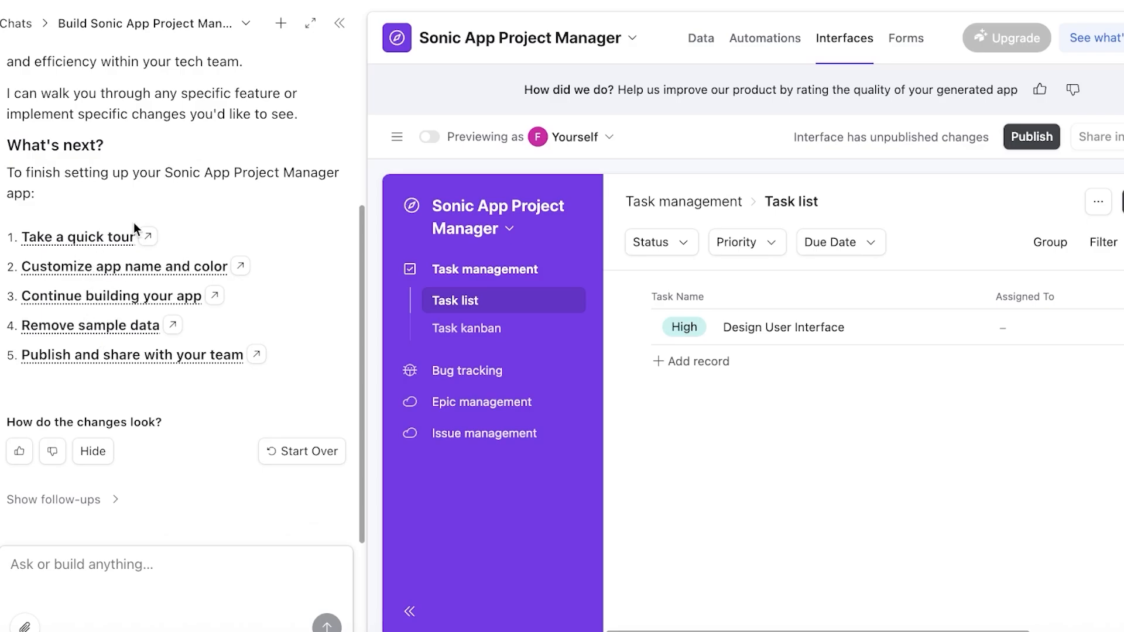
- Rename the generated app as "SonicProject Manager" and change its color to dark pink
{"action": "left_click", "coordinate": [196, 269]}
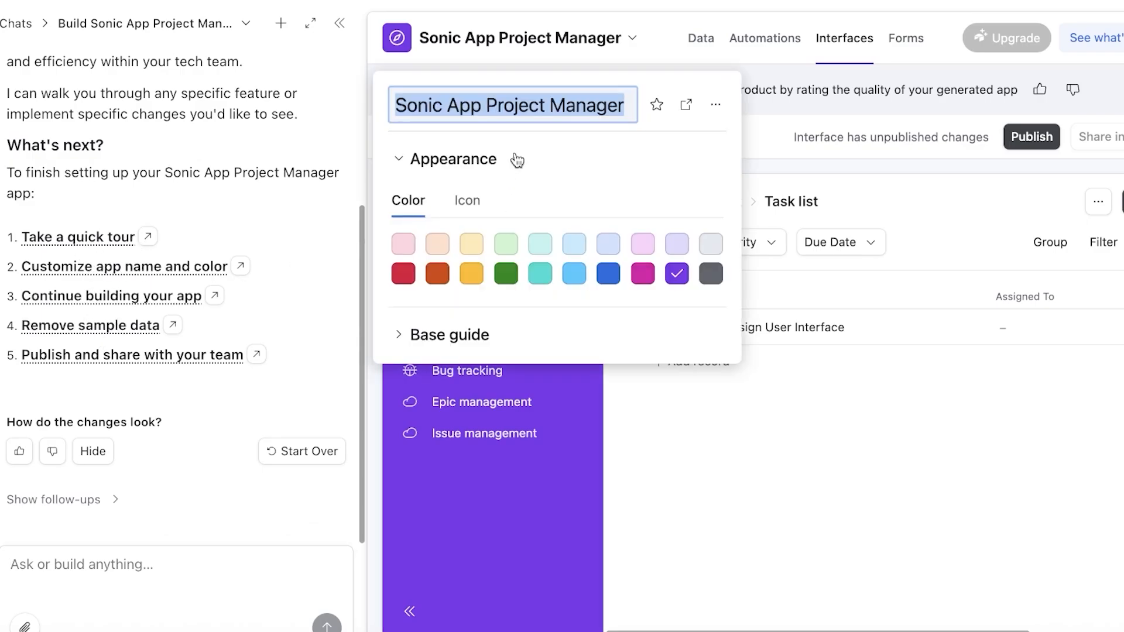
{"action": "left_click", "coordinate": [549, 105]}
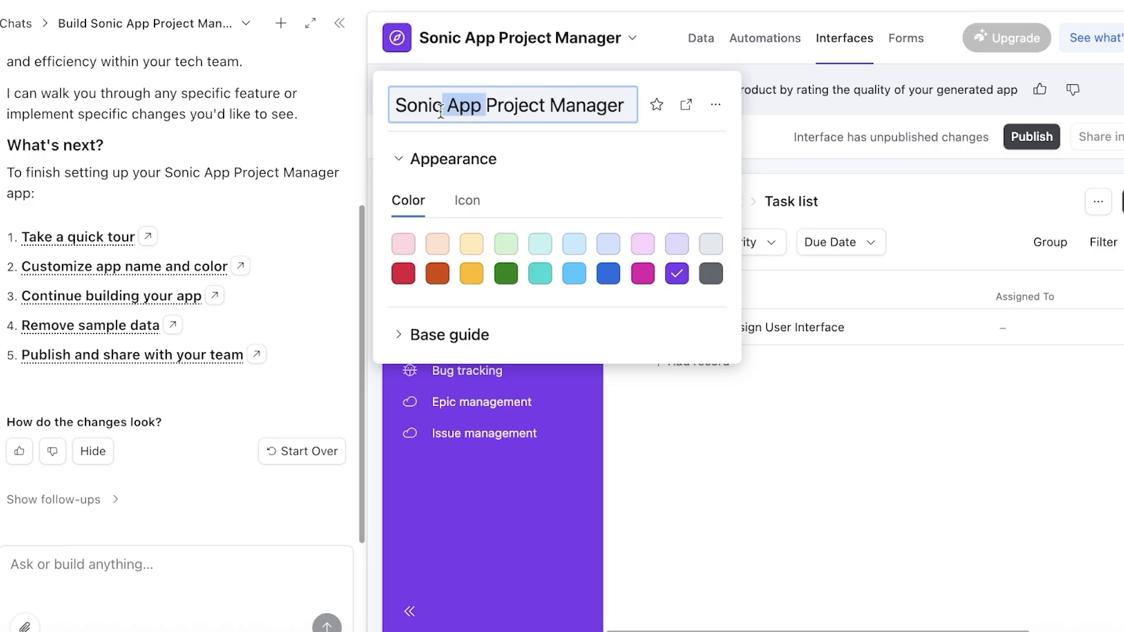
{"action": "key", "text": "BackSpace"}
{"action": "left_click", "coordinate": [643, 273]}
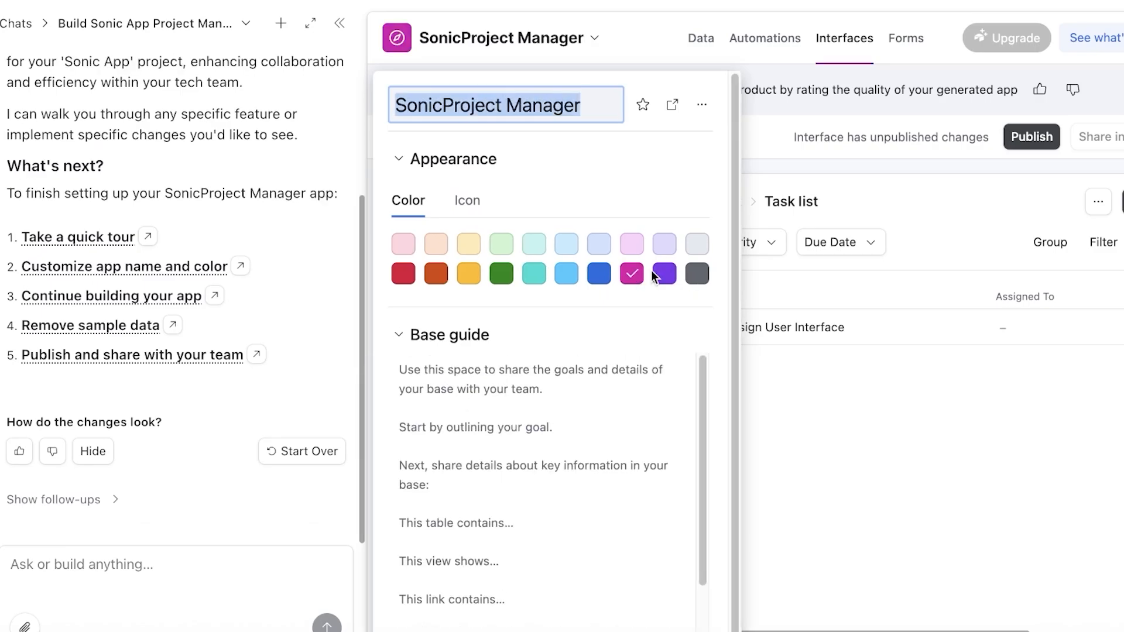
{"action": "left_click", "coordinate": [316, 230]}
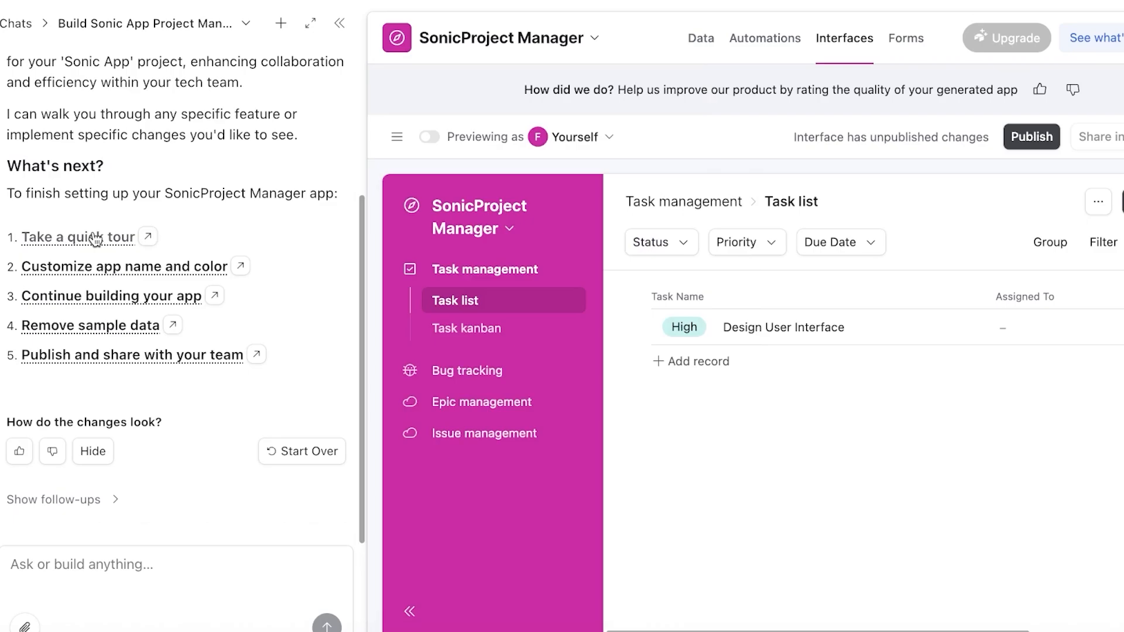
- Examine the suggested follow-ups for continuing the app, its Tasks data table and its automation triggers
{"action": "left_click", "coordinate": [92, 297]}
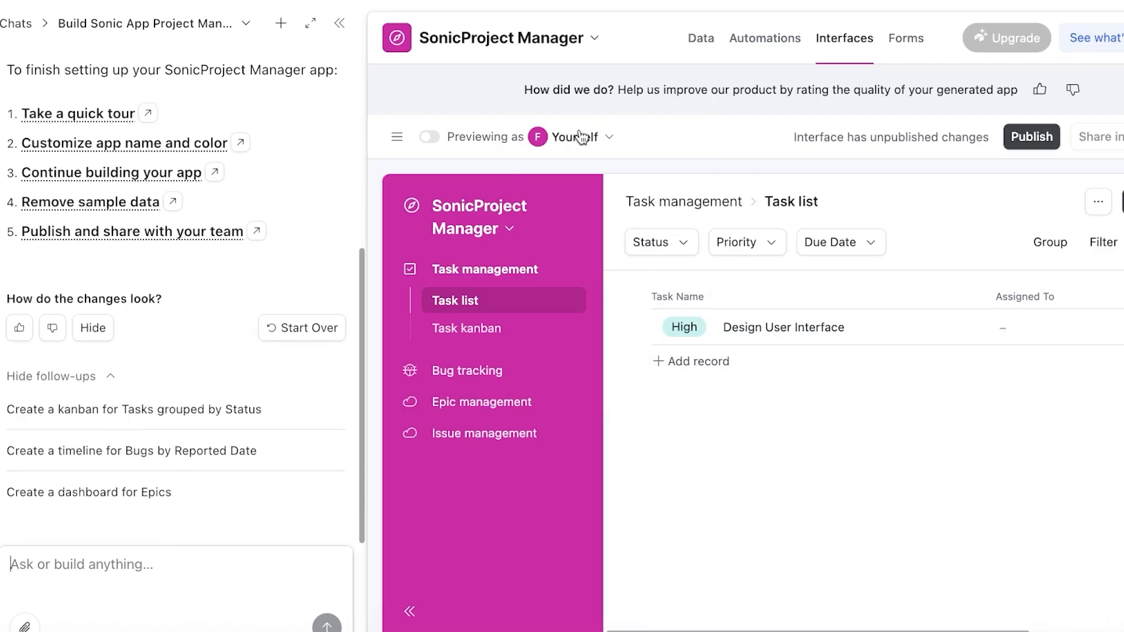
{"action": "left_click", "coordinate": [701, 39]}
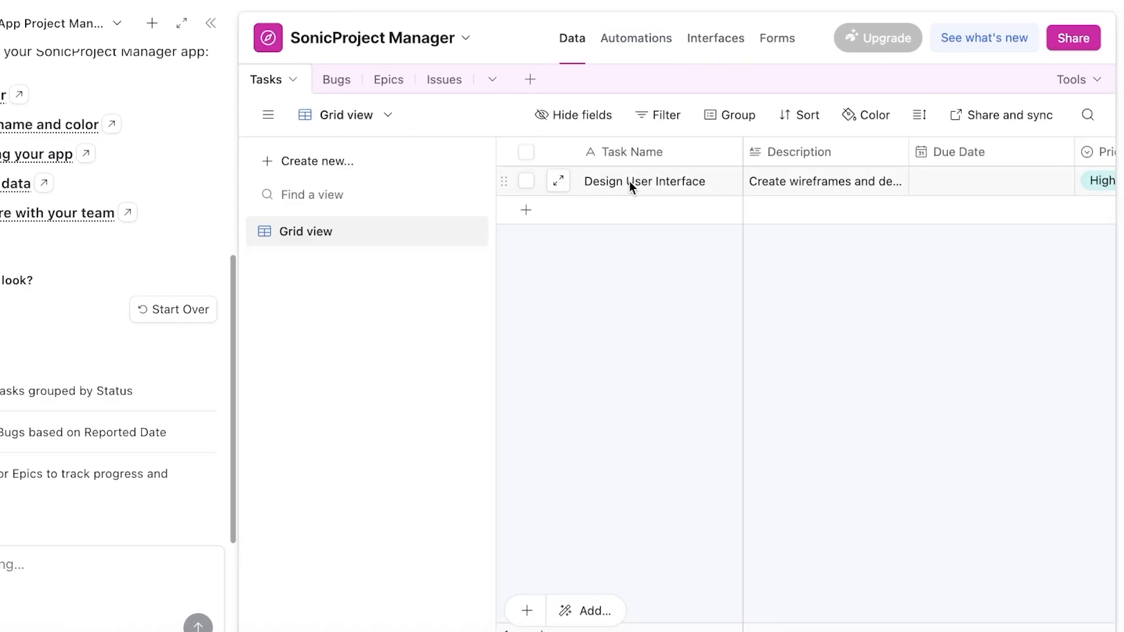
{"action": "left_click", "coordinate": [657, 46]}
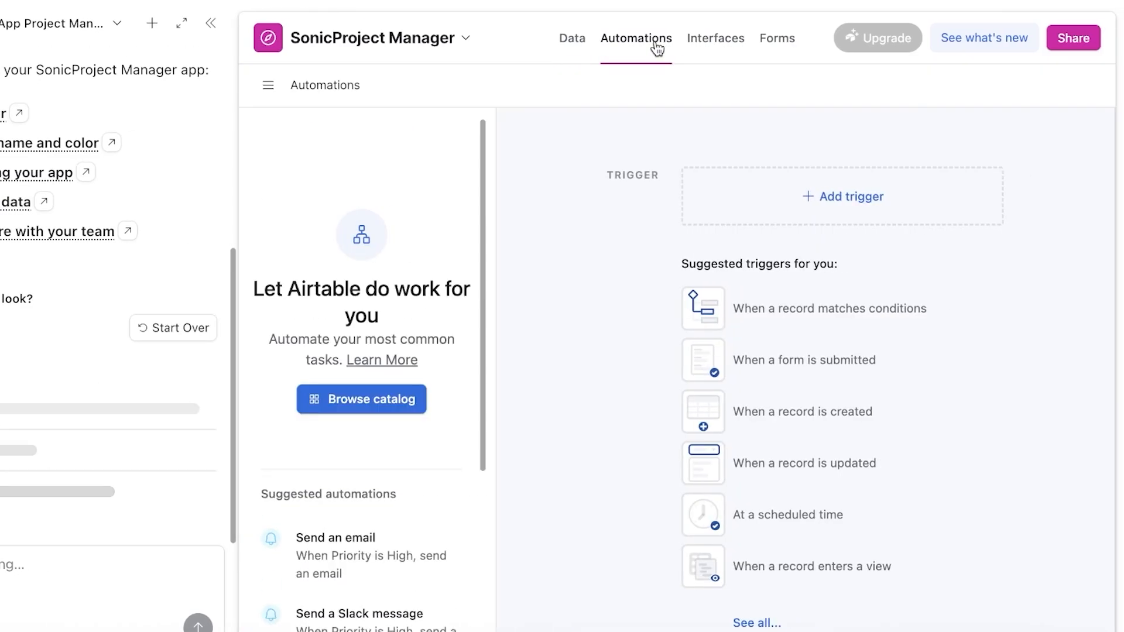
- Look through the task, bug, epic and issue management interfaces, the forms list and the Tasks data table
{"action": "left_click", "coordinate": [691, 41]}
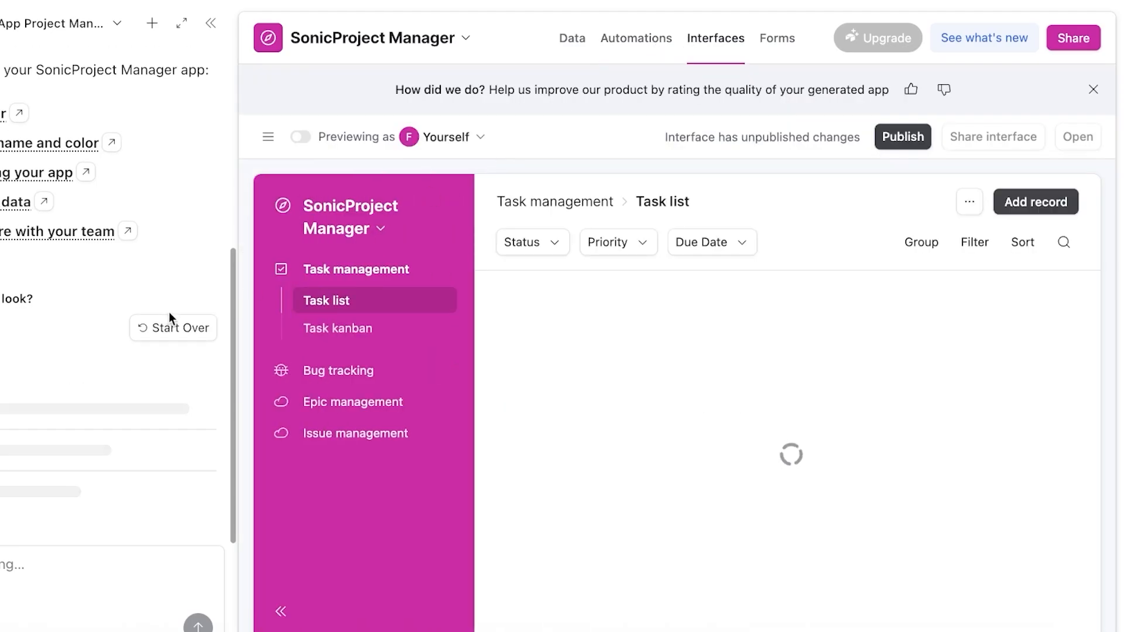
{"action": "left_click", "coordinate": [346, 330]}
{"action": "left_click", "coordinate": [311, 371]}
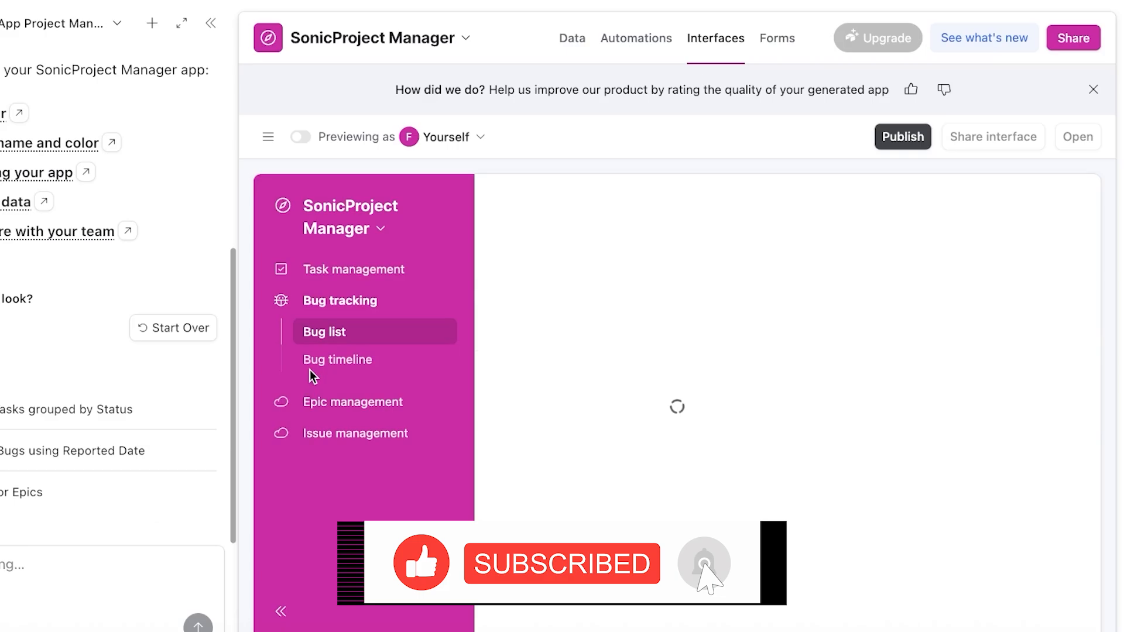
{"action": "left_click", "coordinate": [314, 401]}
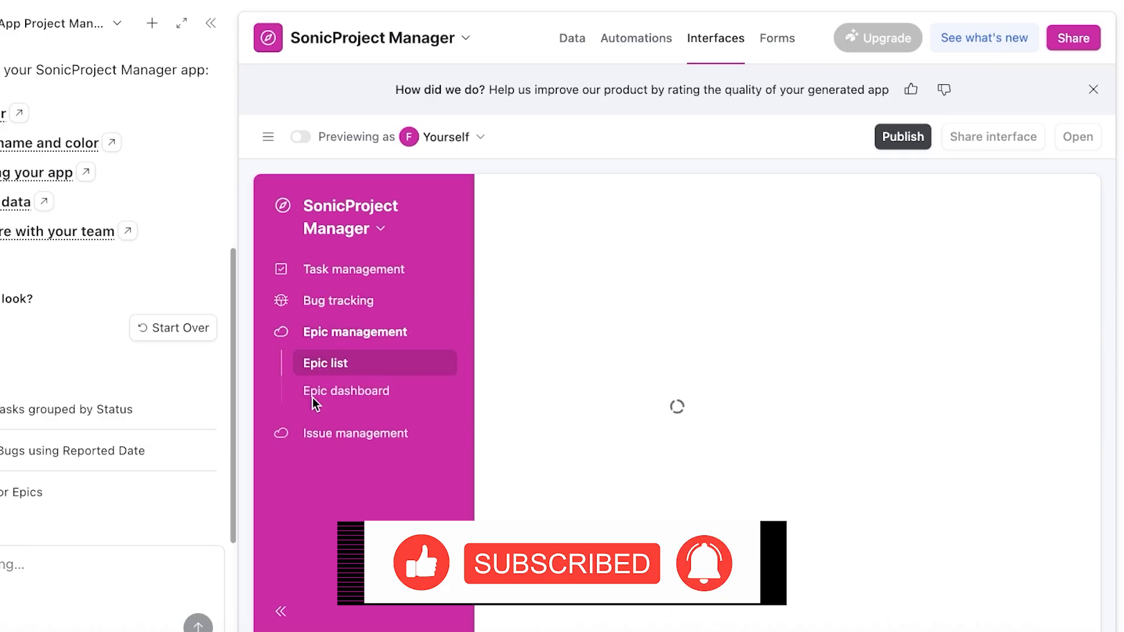
{"action": "left_click", "coordinate": [366, 439]}
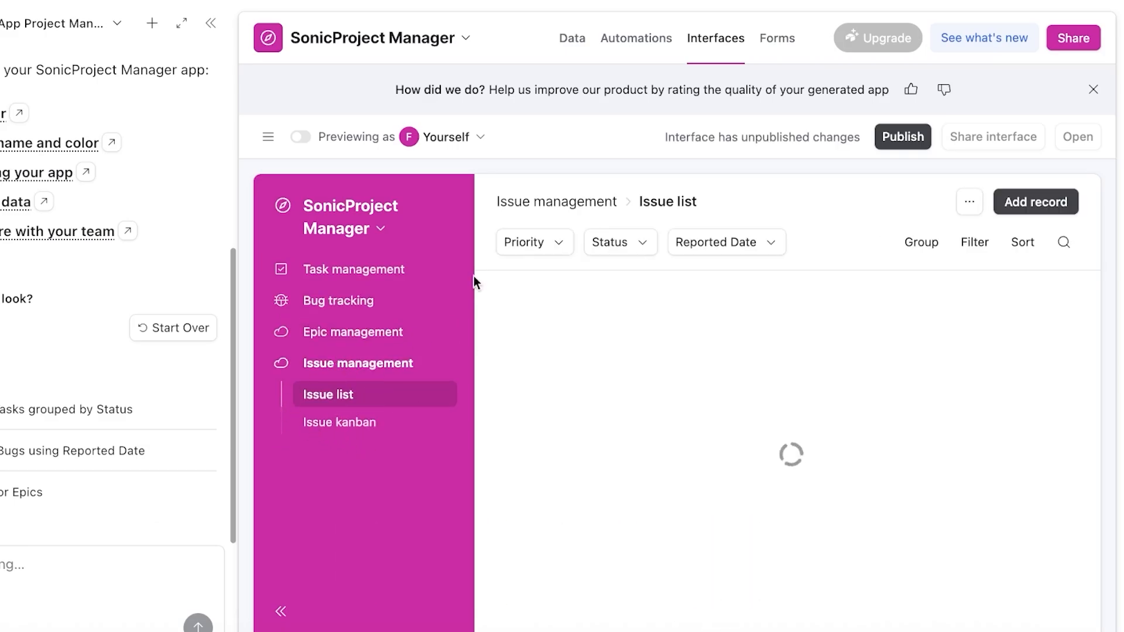
{"action": "left_click", "coordinate": [762, 45]}
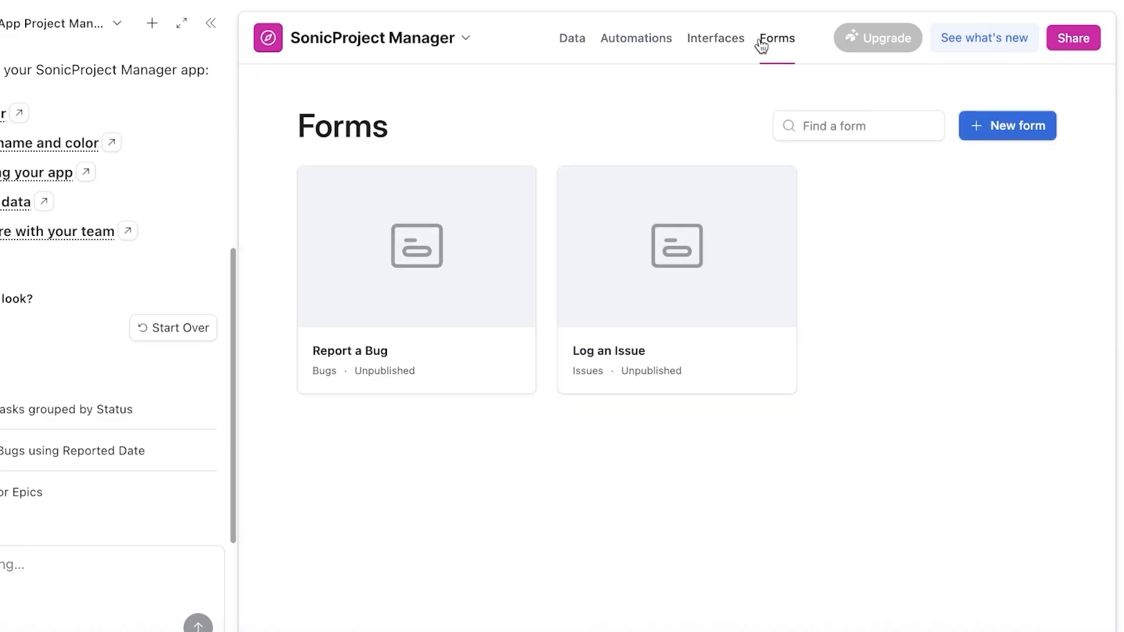
{"action": "left_click", "coordinate": [717, 44]}
{"action": "left_click", "coordinate": [579, 47]}
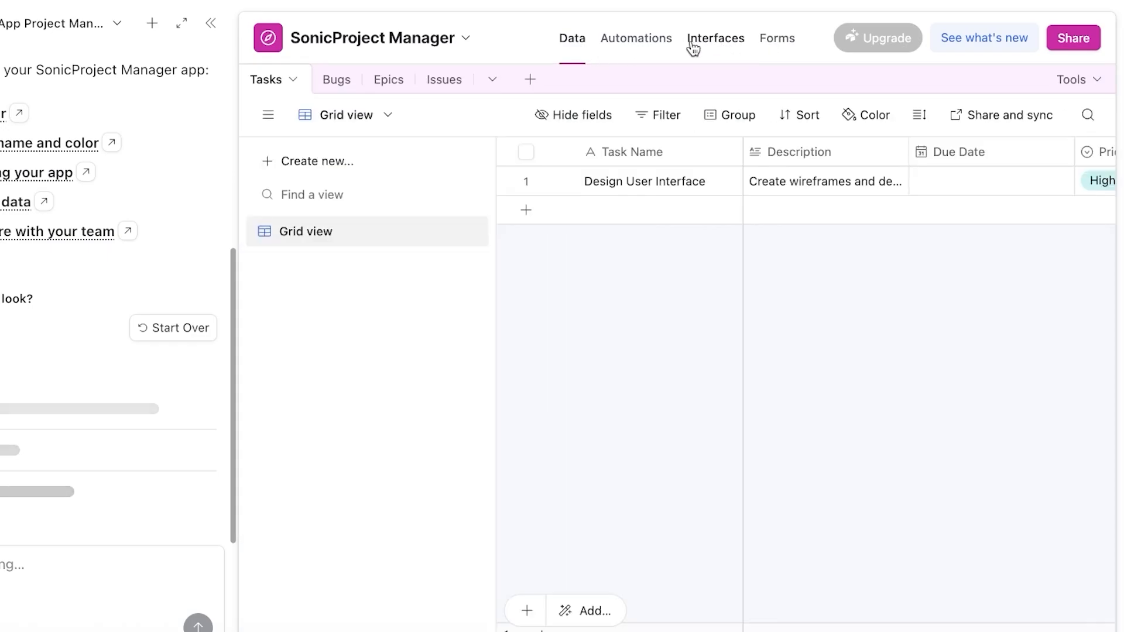
{"action": "left_click", "coordinate": [693, 45]}
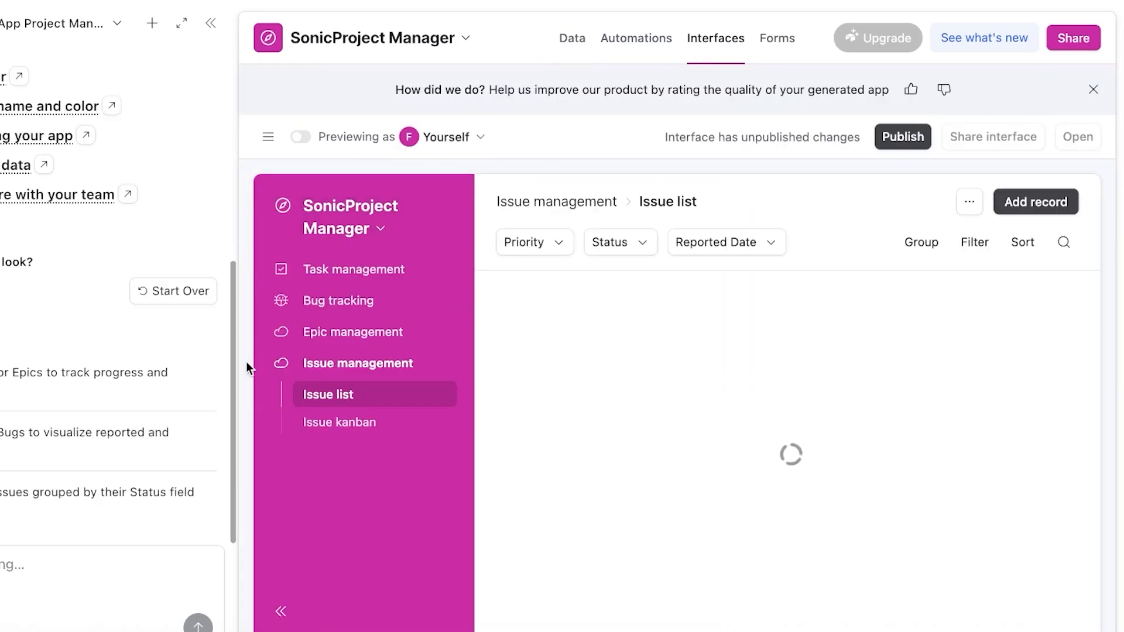
- Review the Task list and Task kanban pages under Task management, viewing the board through its Completed stack
{"action": "left_click", "coordinate": [351, 269]}
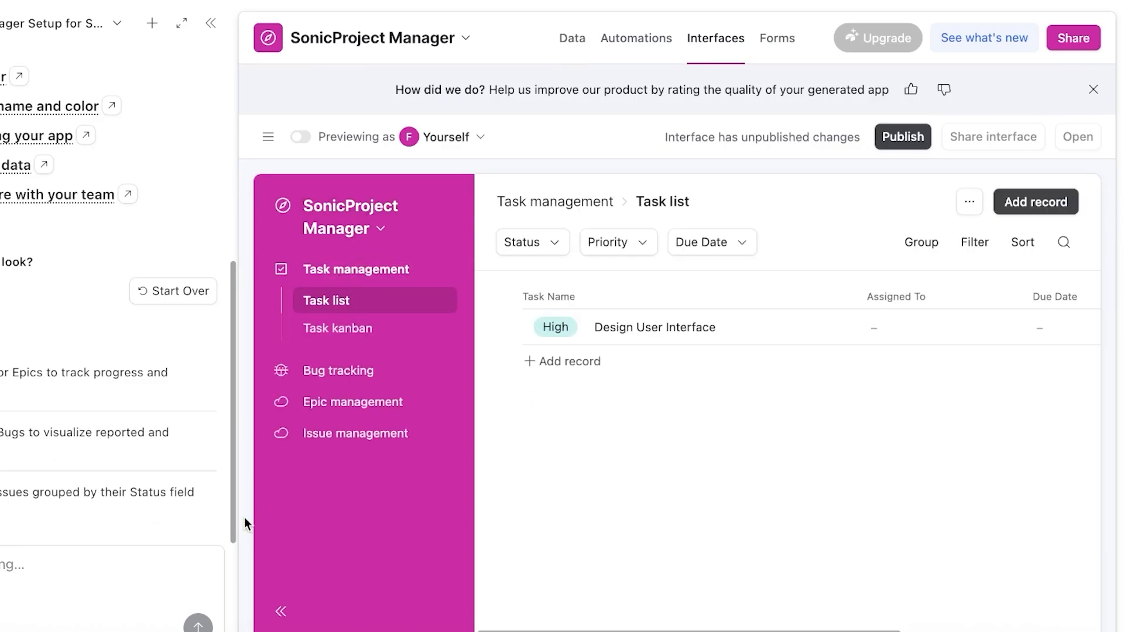
{"action": "left_click", "coordinate": [411, 332]}
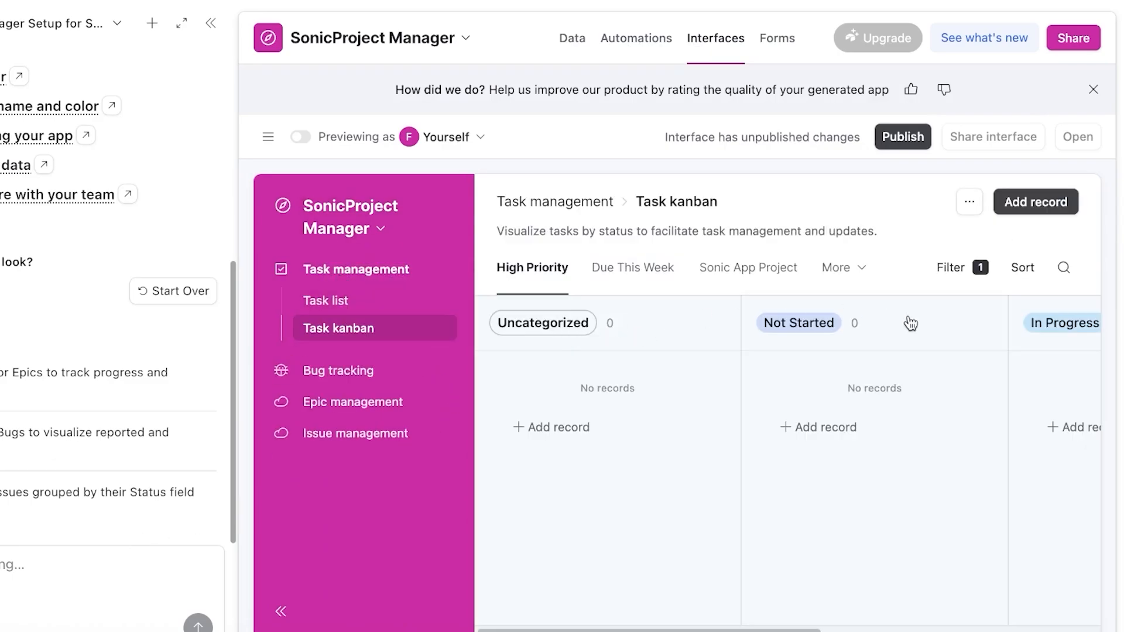
{"action": "left_click", "coordinate": [719, 627]}
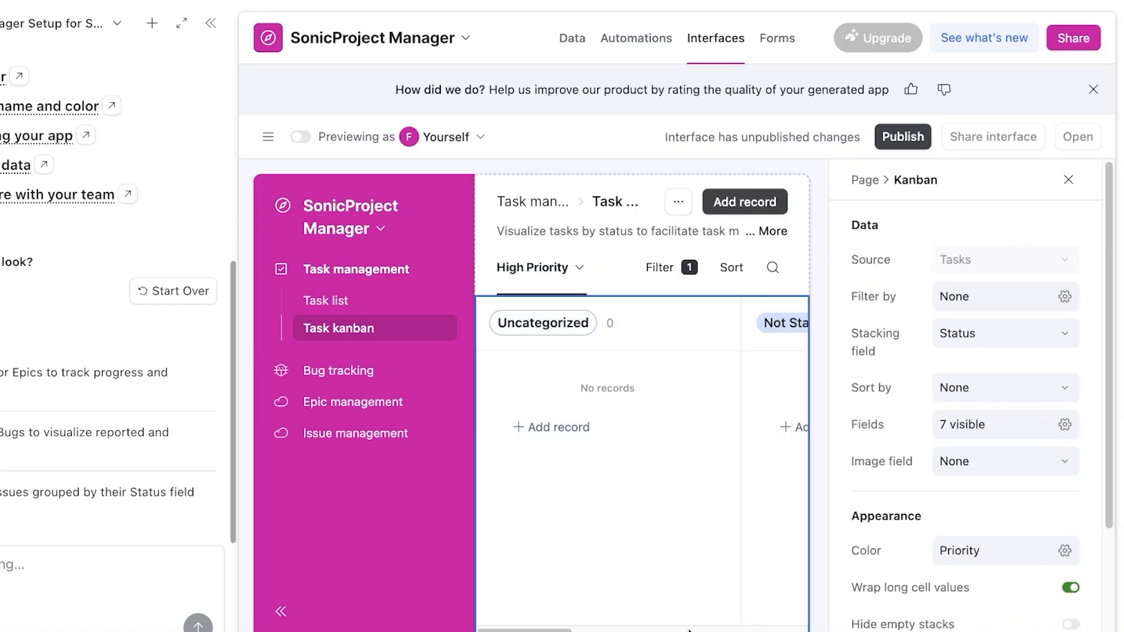
{"action": "left_click", "coordinate": [1070, 180]}
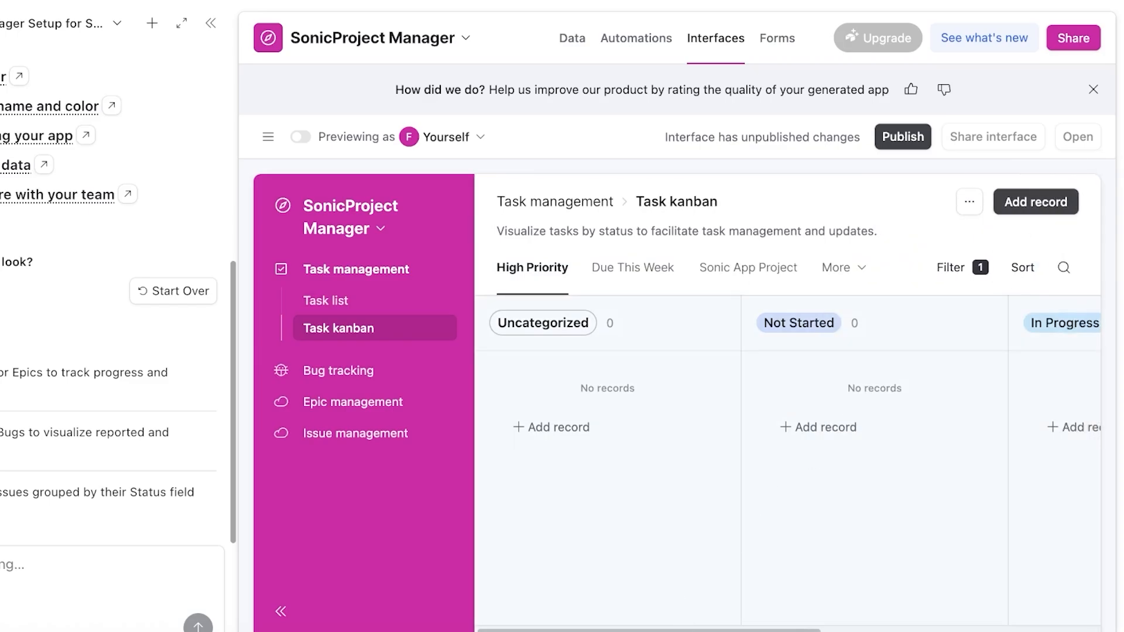
{"action": "left_click", "coordinate": [837, 623]}
{"action": "left_click", "coordinate": [686, 629]}
{"action": "left_click", "coordinate": [695, 629]}
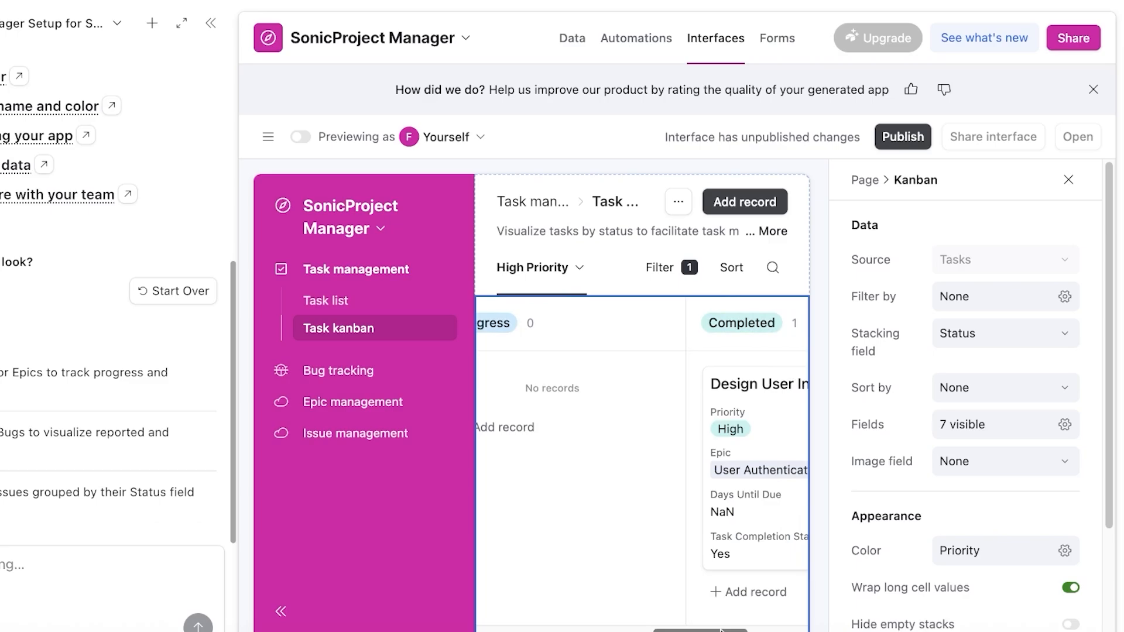
{"action": "left_click", "coordinate": [782, 630]}
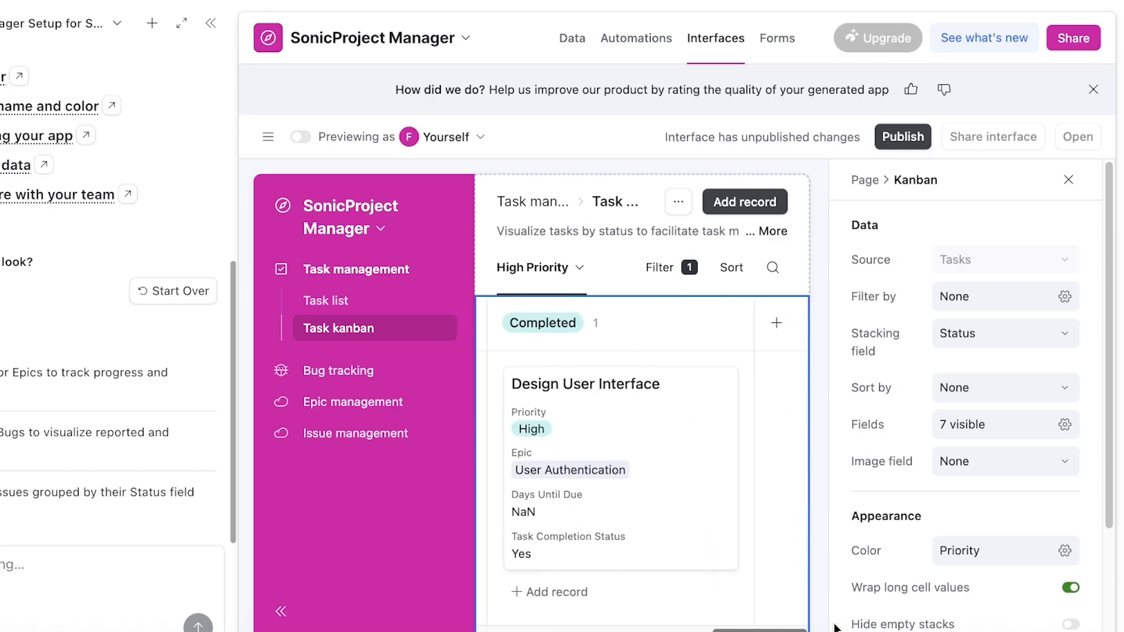
- Dismiss the app rating banner and examine the Task kanban board's data, appearance and user action settings
{"action": "left_click", "coordinate": [1088, 89]}
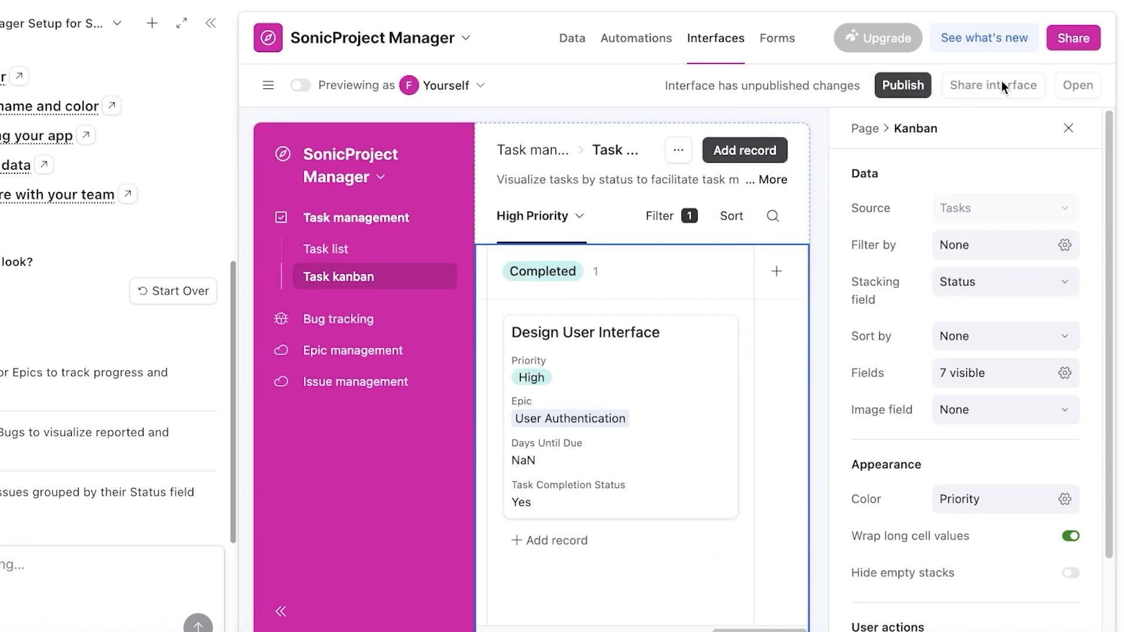
{"action": "left_click", "coordinate": [1068, 128]}
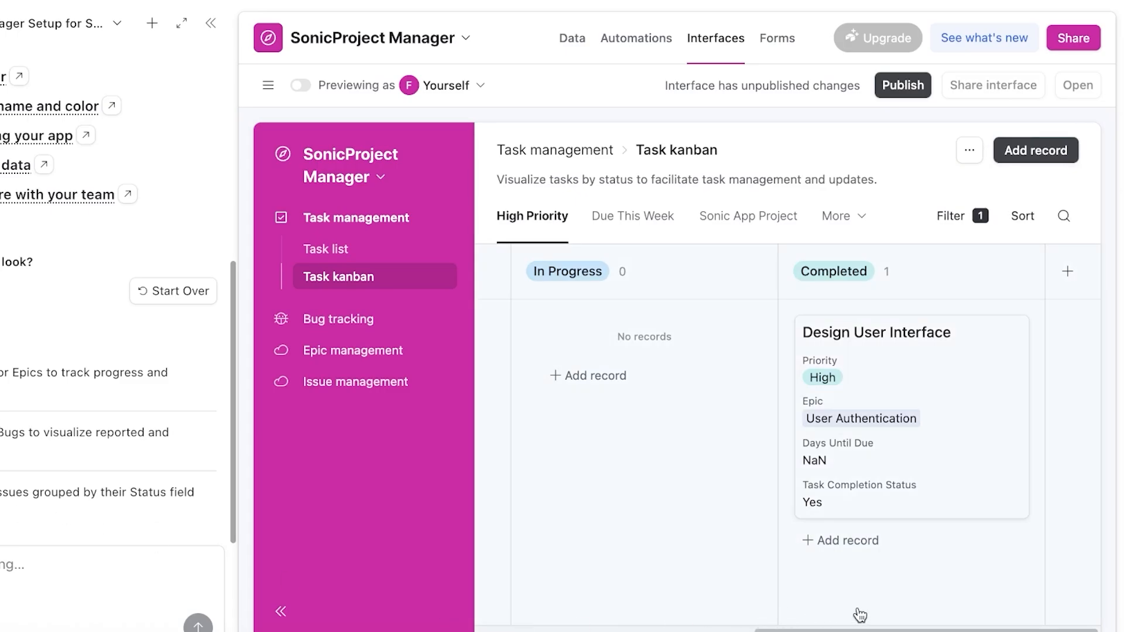
{"action": "left_click", "coordinate": [889, 366]}
{"action": "scroll", "coordinate": [913, 268], "scroll_direction": "down", "scroll_amount": 1}
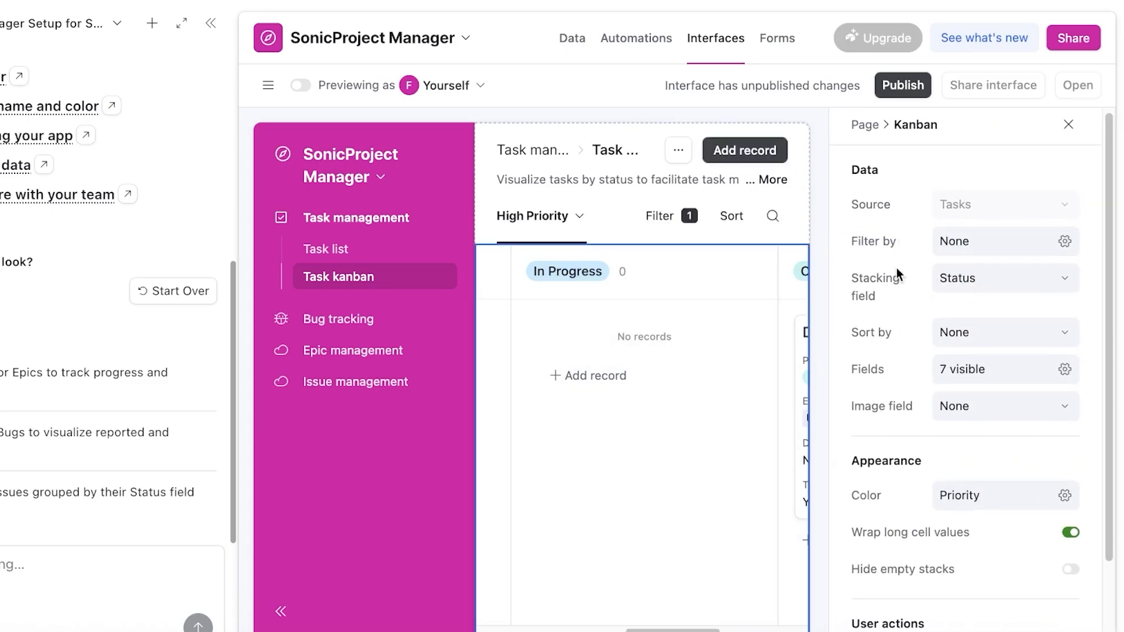
{"action": "scroll", "coordinate": [886, 378], "scroll_direction": "down", "scroll_amount": 3}
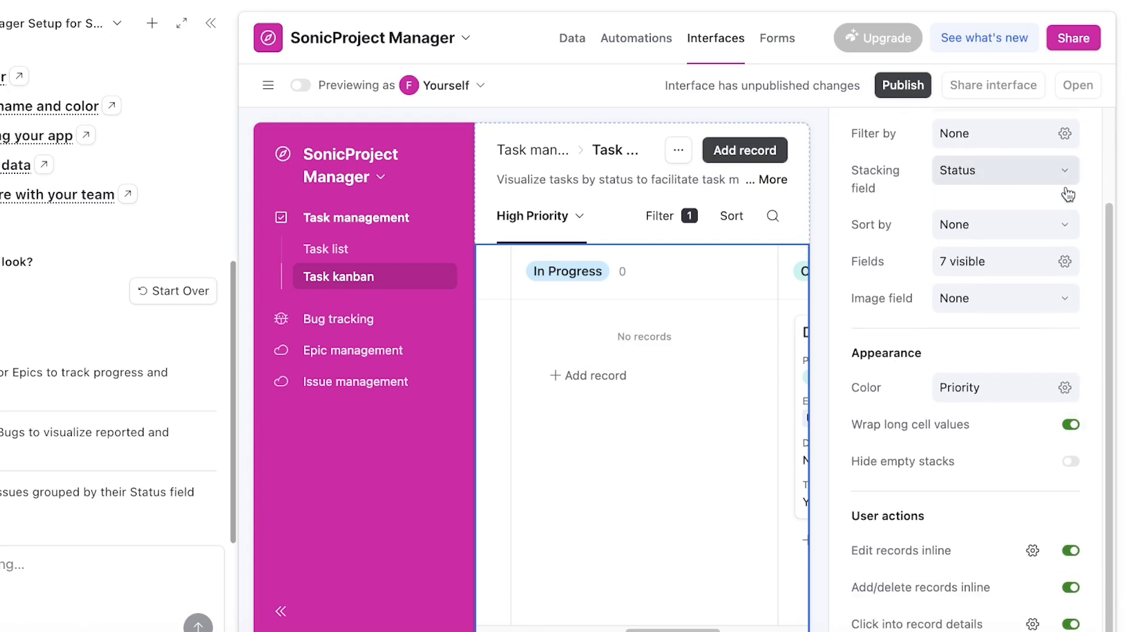
{"action": "scroll", "coordinate": [901, 371], "scroll_direction": "up", "scroll_amount": 3}
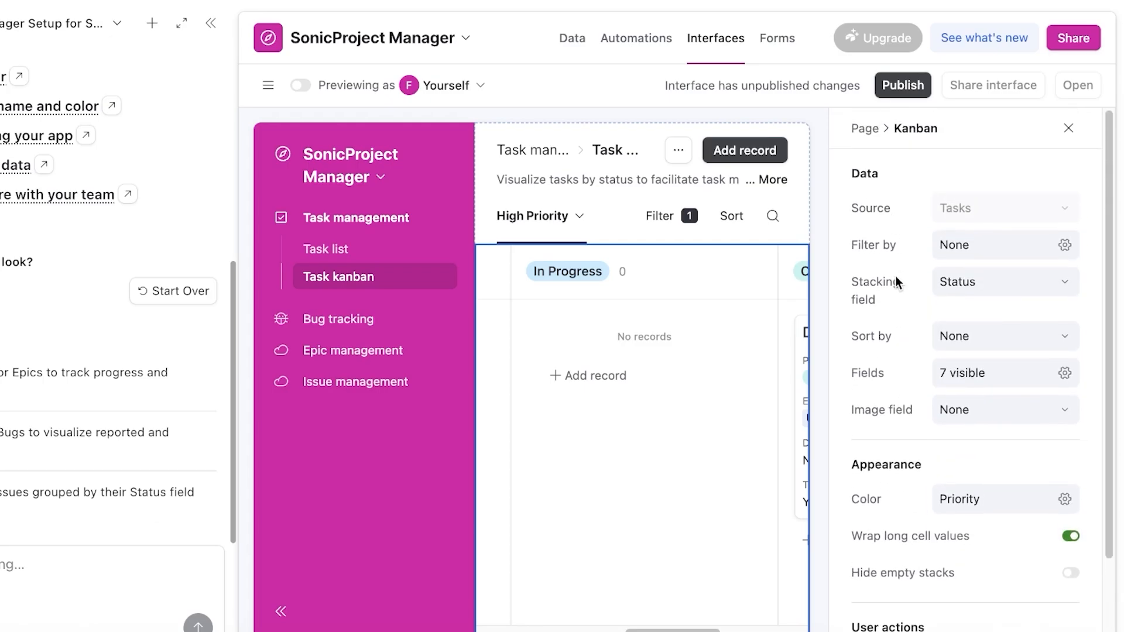
{"action": "left_click", "coordinate": [1067, 125]}
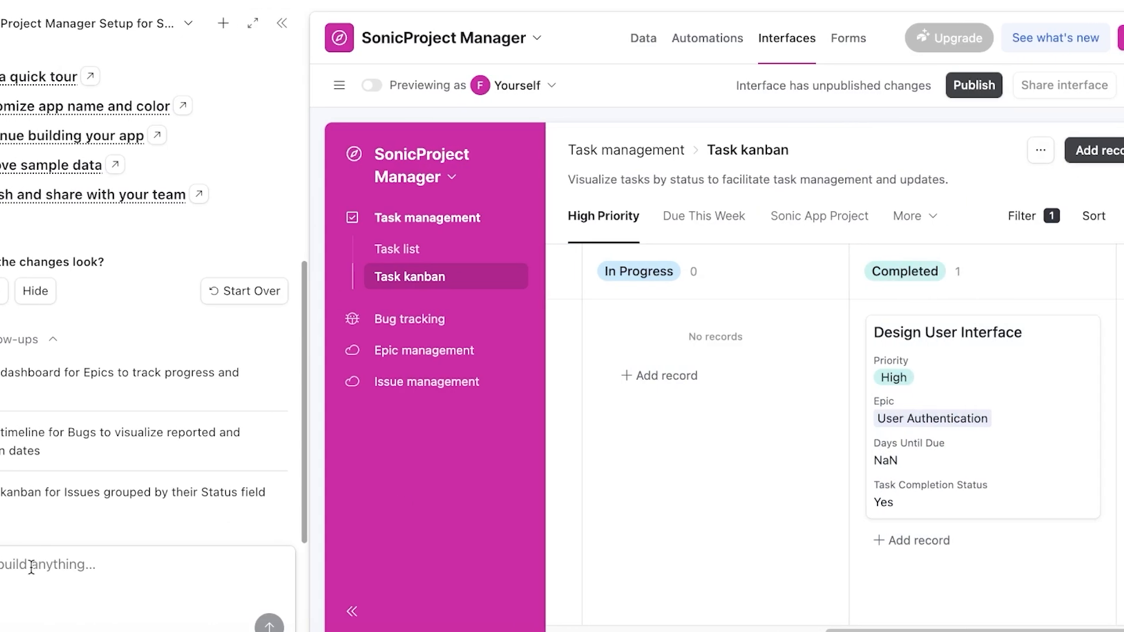
- Send Omni the prompt "create a 'my work' section under task managment"
{"action": "type", "text": "create a 'my work section under task manag"}
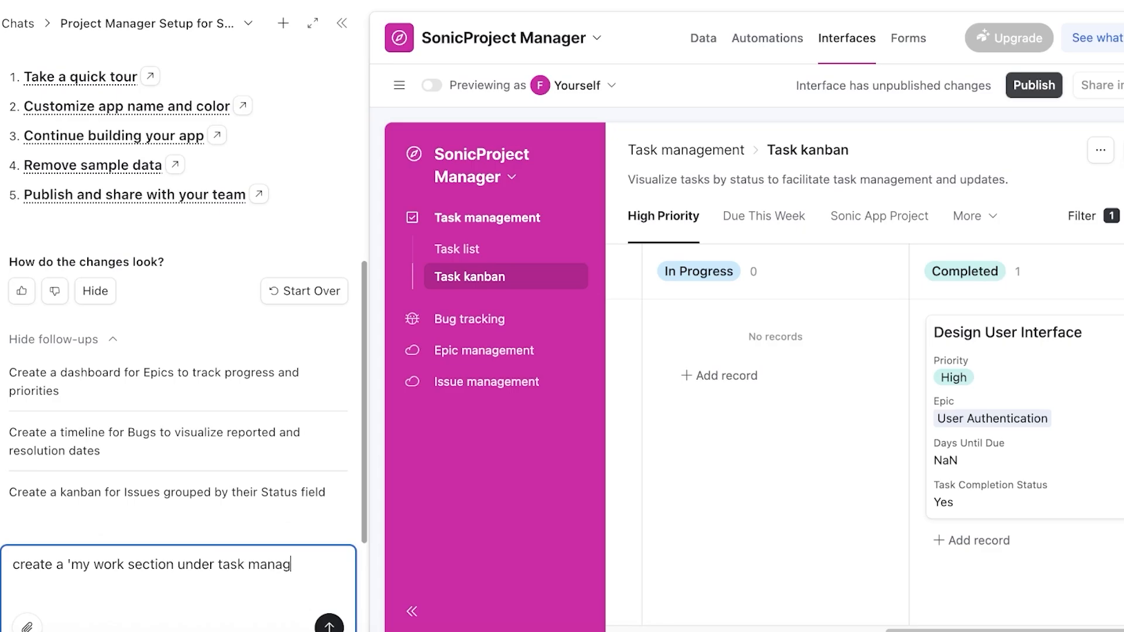
{"action": "type", "text": "nt"}
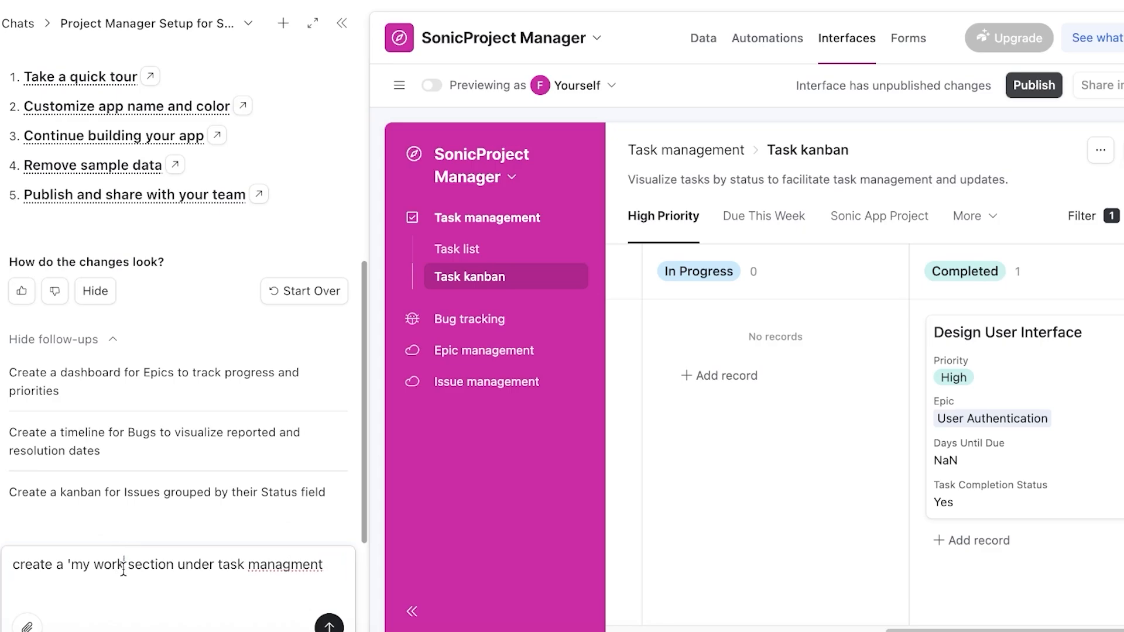
{"action": "left_click", "coordinate": [123, 566]}
{"action": "type", "text": "'"}
{"action": "key", "text": "Return"}
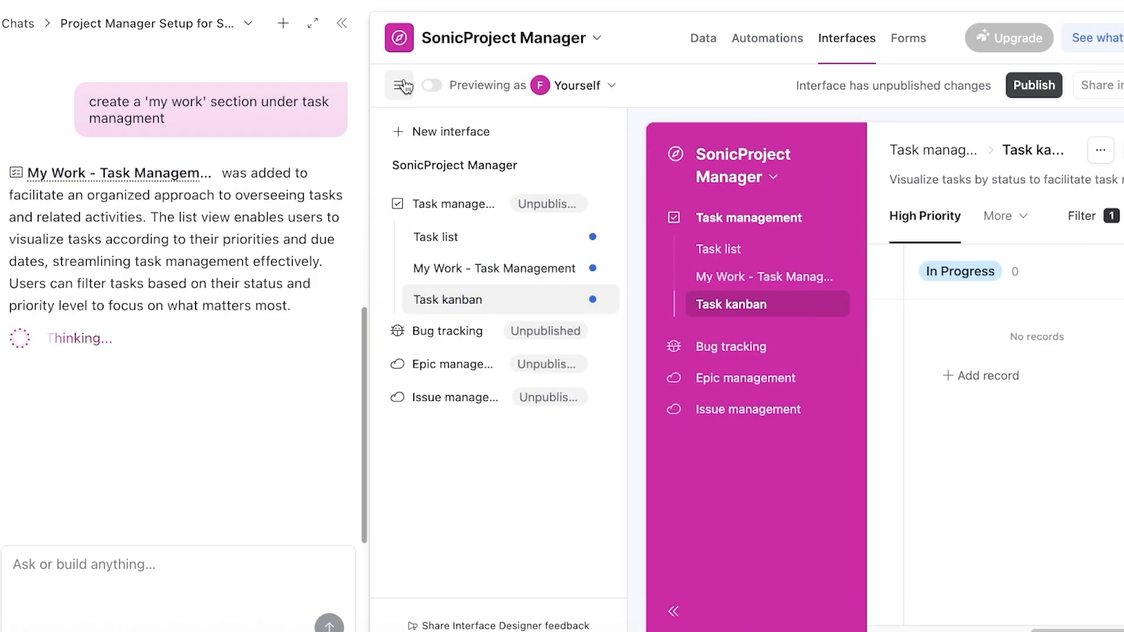
- View the My Work - Task Management page at full width, without the interface list or page settings
{"action": "left_click", "coordinate": [468, 271]}
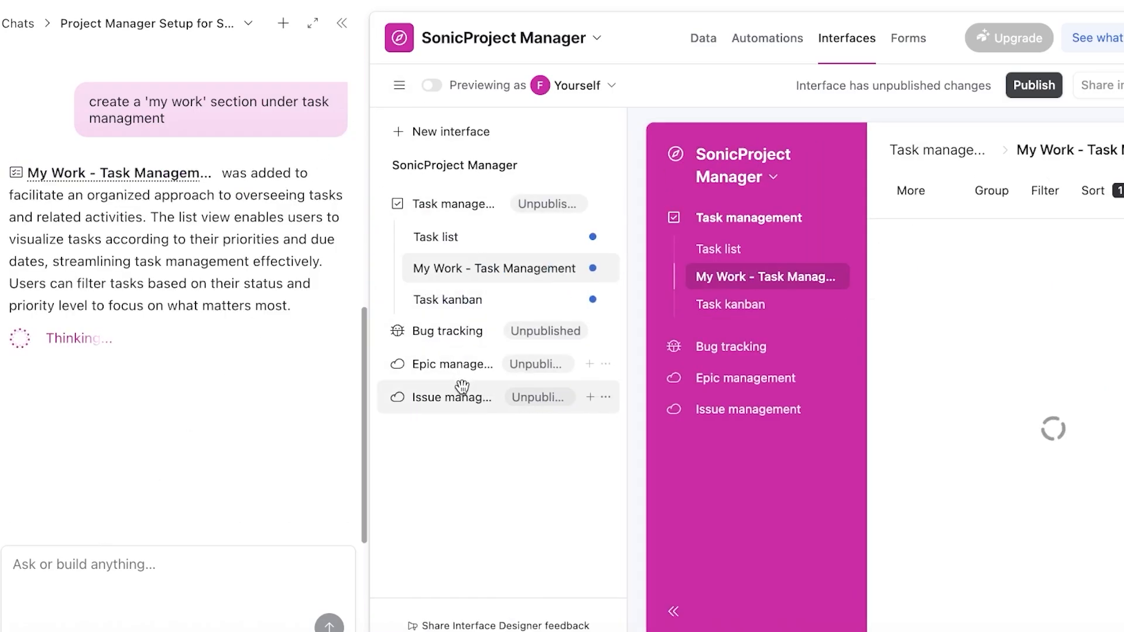
{"action": "left_click", "coordinate": [399, 85]}
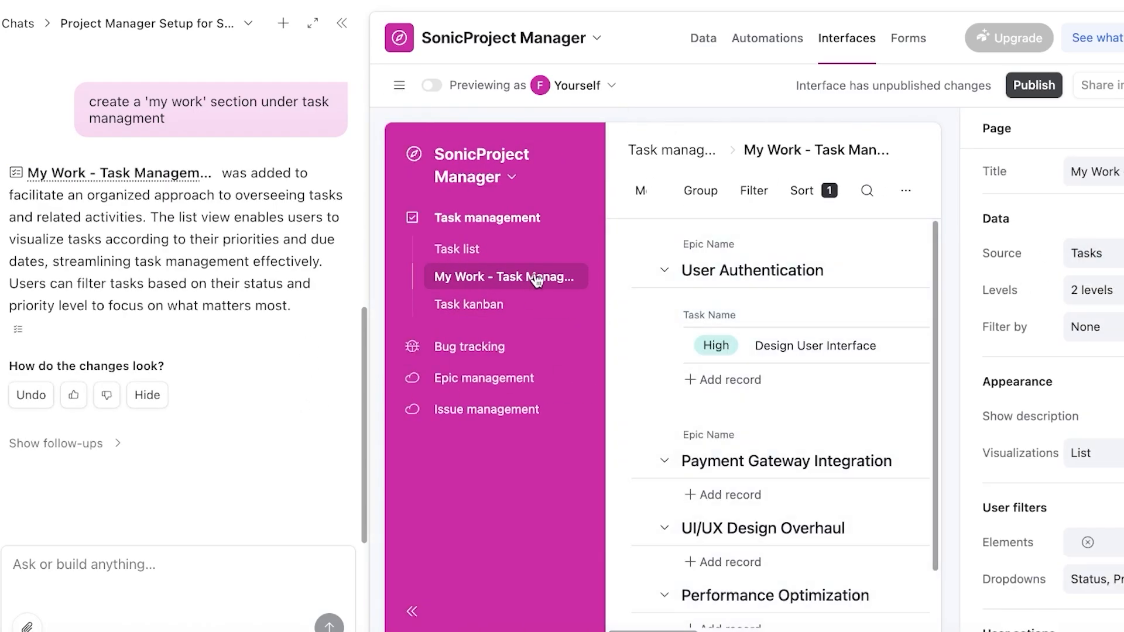
{"action": "left_click", "coordinate": [1121, 128]}
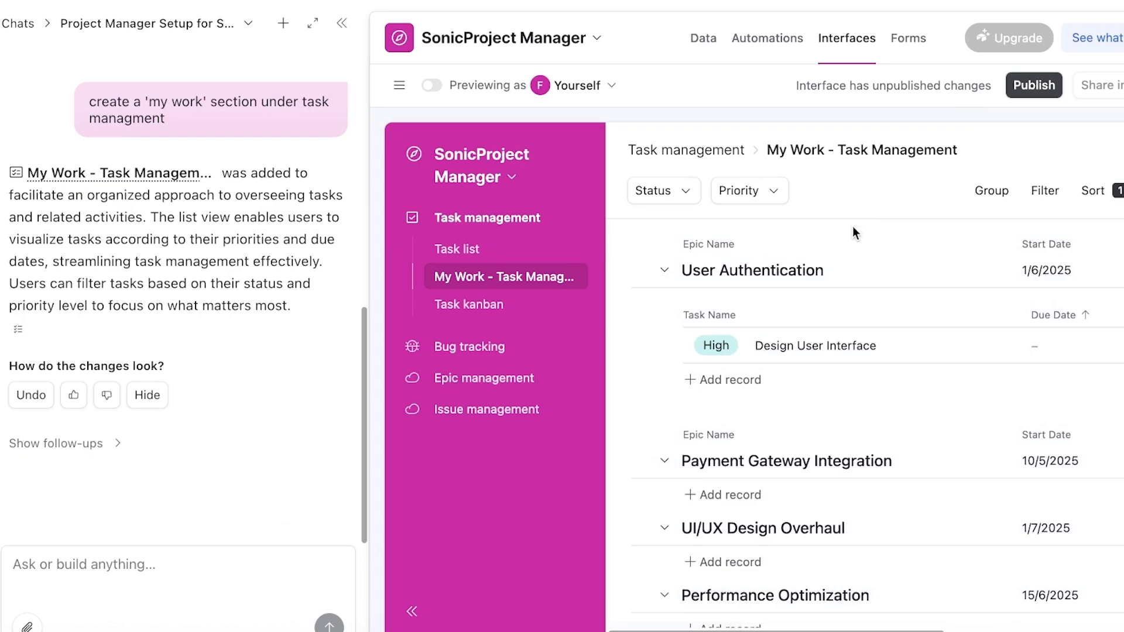
- Prompt Omni to create a section for teams, with Teams and Team Chat tables
{"action": "left_click", "coordinate": [150, 581]}
{"action": "type", "text": "create a section for t"}
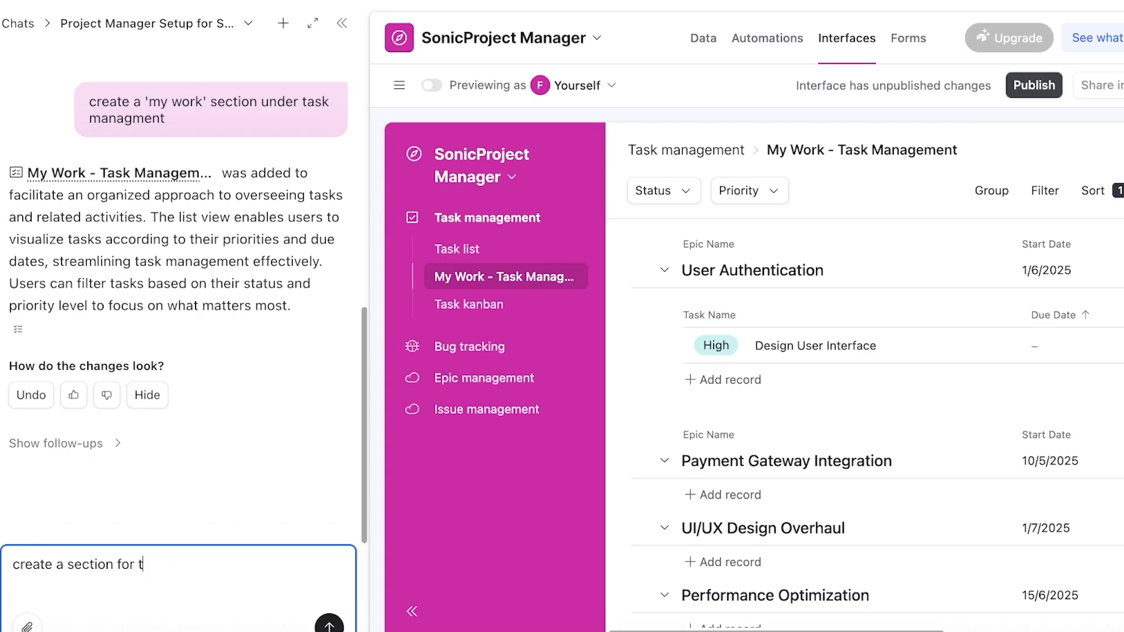
{"action": "type", "text": "s"}
{"action": "key", "text": "Return"}
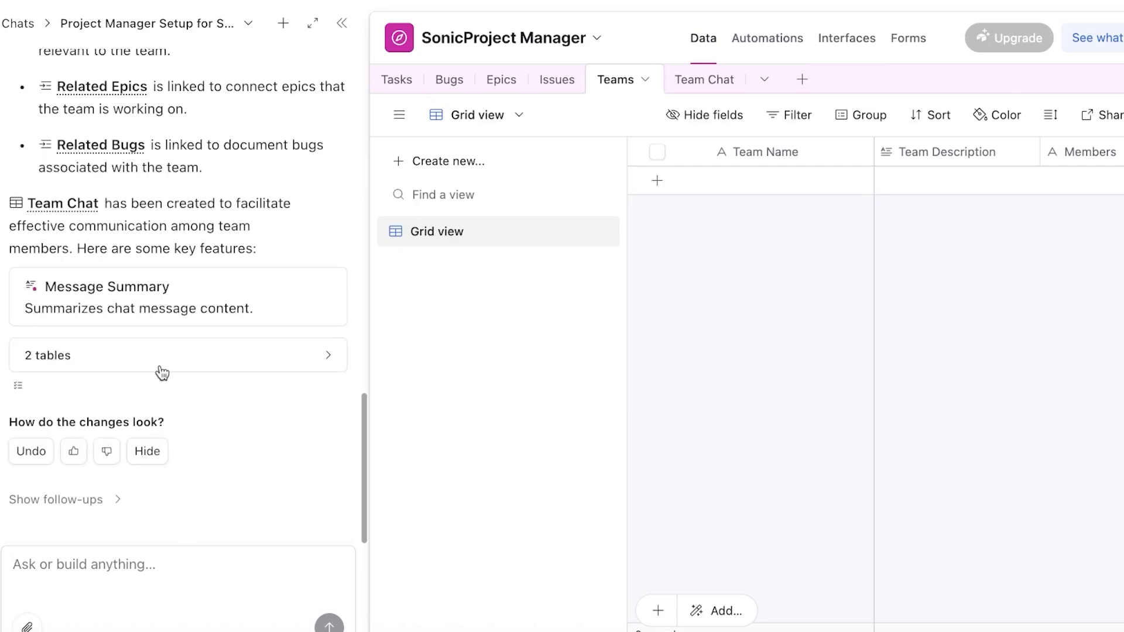
- Examine Omni's summary of the new Teams and Team Chat tables, including the expanded list of Teams fields
{"action": "scroll", "coordinate": [163, 373], "scroll_direction": "up", "scroll_amount": 1}
{"action": "left_click", "coordinate": [625, 87]}
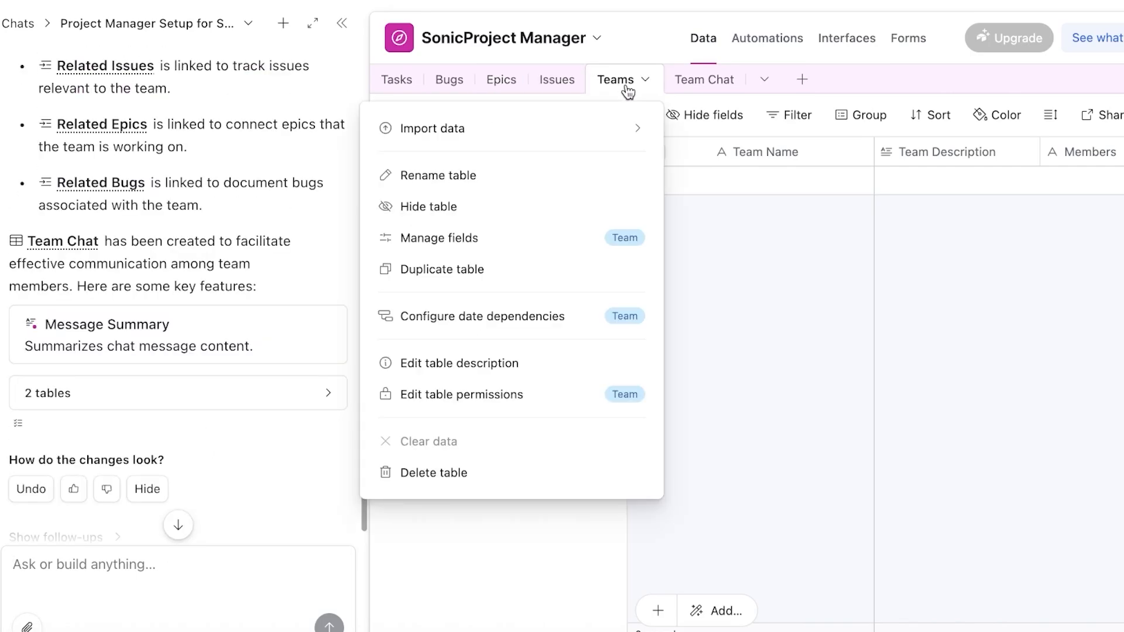
{"action": "left_click", "coordinate": [627, 92]}
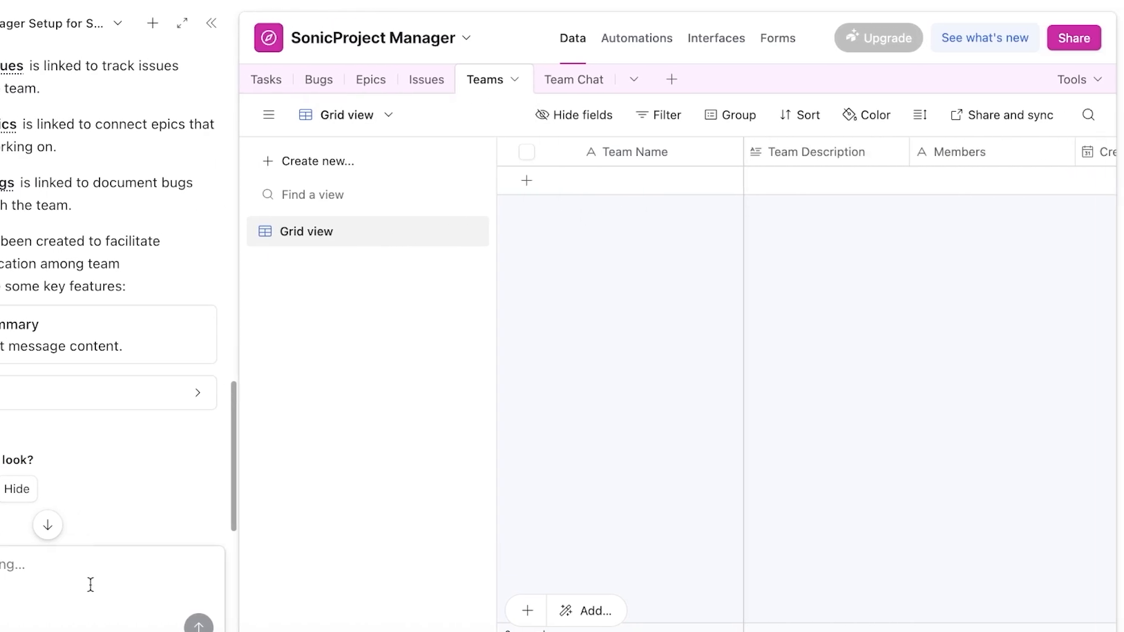
{"action": "left_click", "coordinate": [127, 392]}
{"action": "left_click", "coordinate": [56, 426]}
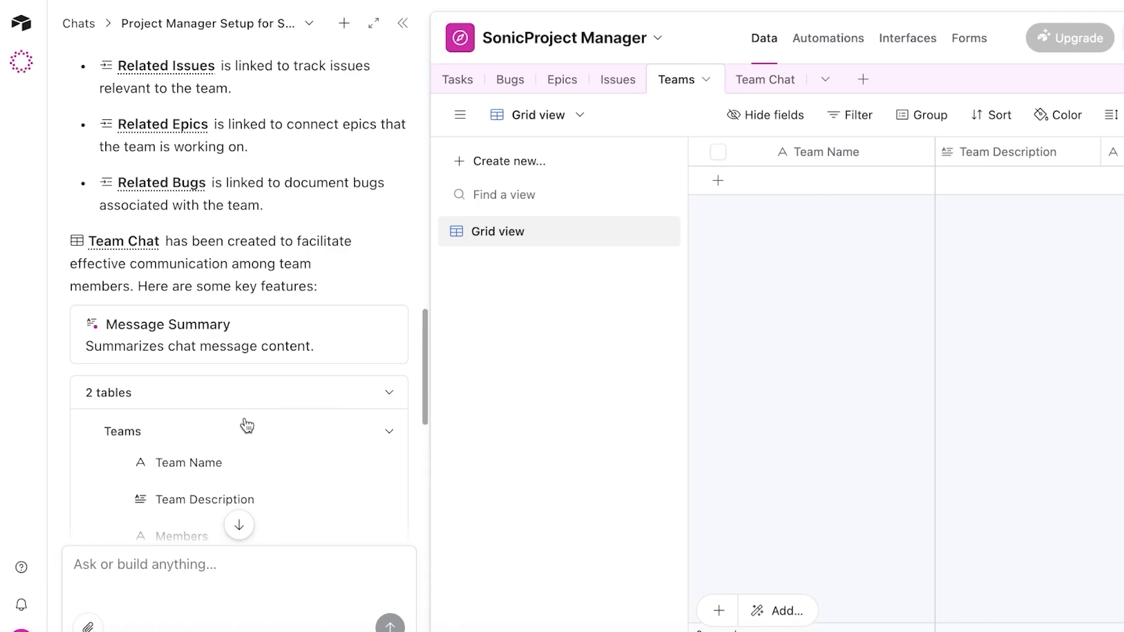
{"action": "scroll", "coordinate": [247, 425], "scroll_direction": "down", "scroll_amount": 8}
{"action": "scroll", "coordinate": [149, 345], "scroll_direction": "up", "scroll_amount": 4}
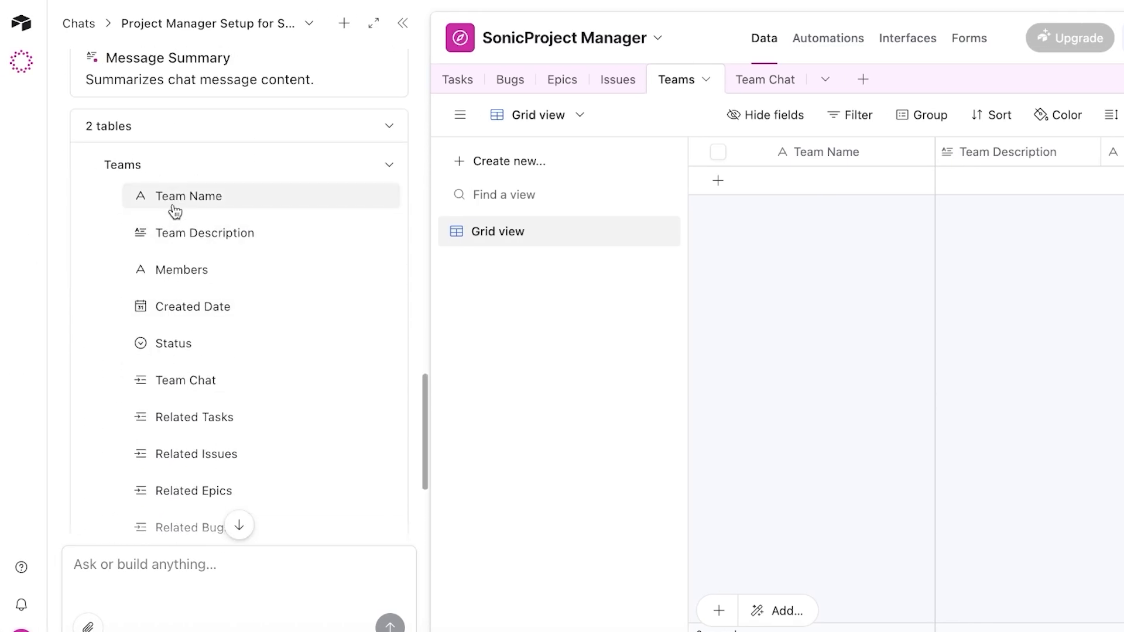
- Send Omni the prompt "add people under teams" and add a blank record to the Teams table
{"action": "left_click", "coordinate": [146, 564]}
{"action": "type", "text": "add"}
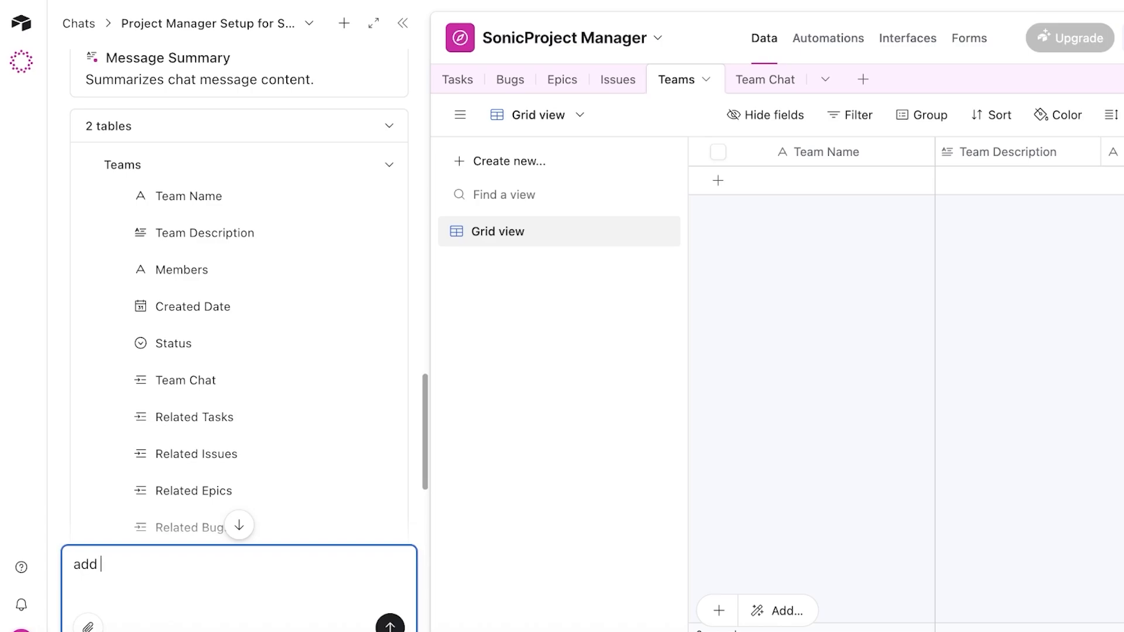
{"action": "type", "text": " people under "}
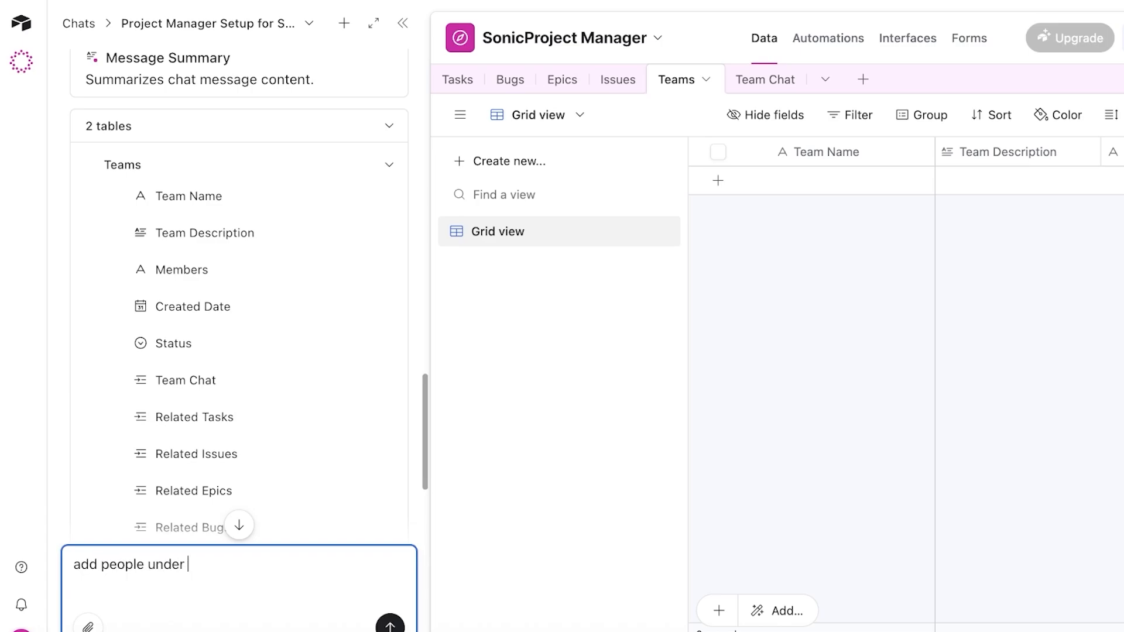
{"action": "type", "text": "teams"}
{"action": "key", "text": "Return"}
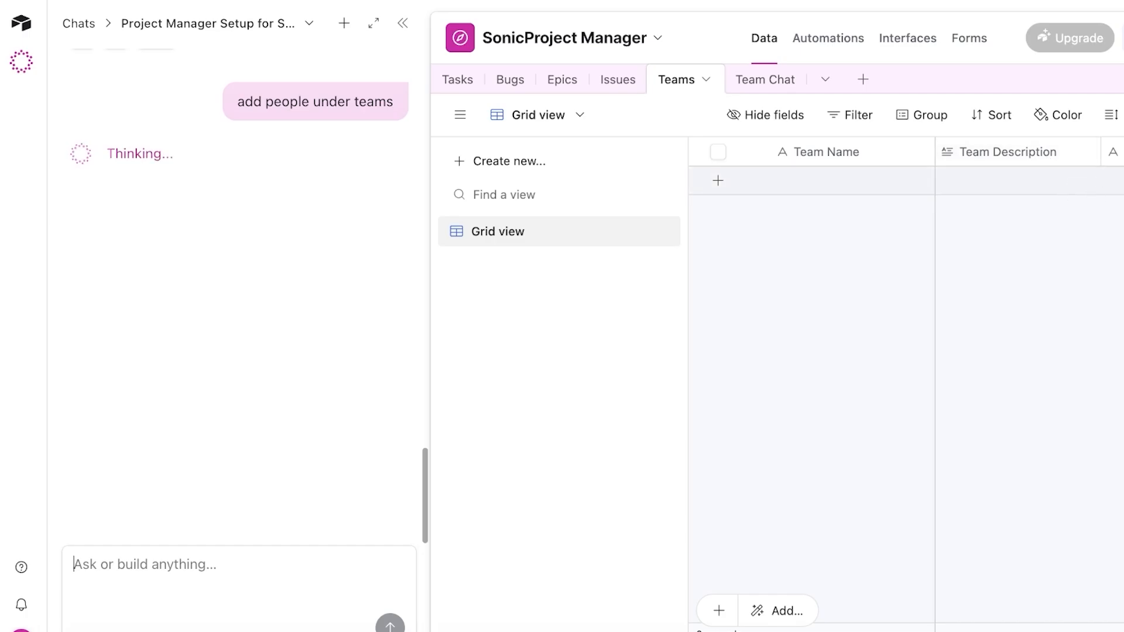
{"action": "left_click", "coordinate": [1106, 179]}
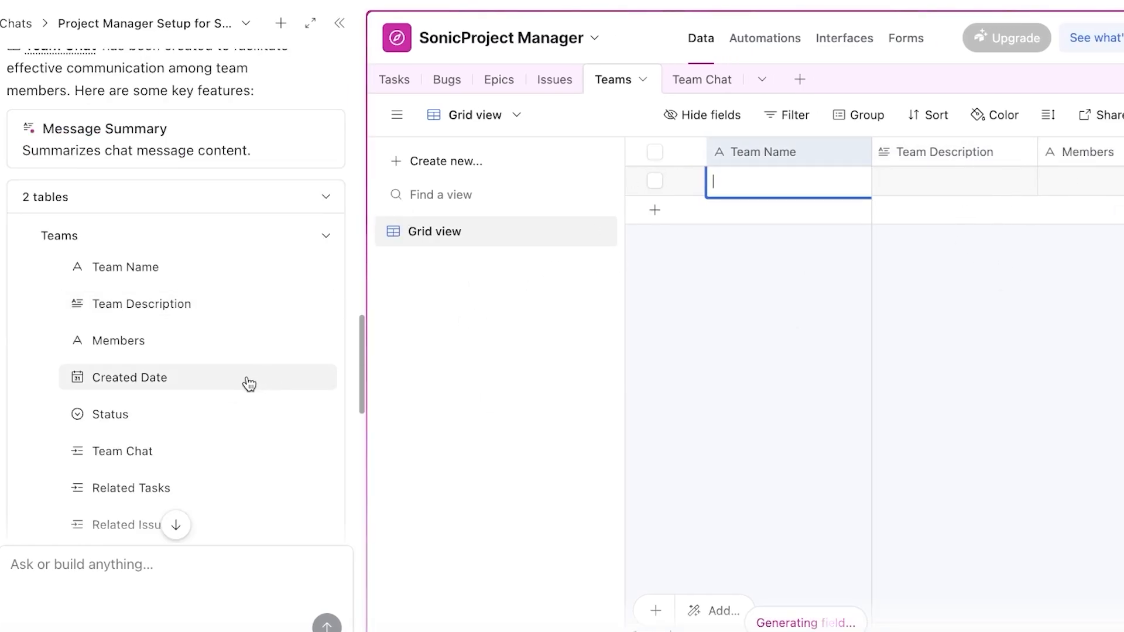
- Review the Omni conversation and the People field in the Teams table, and close Omni
{"action": "scroll", "coordinate": [238, 385], "scroll_direction": "up", "scroll_amount": 3}
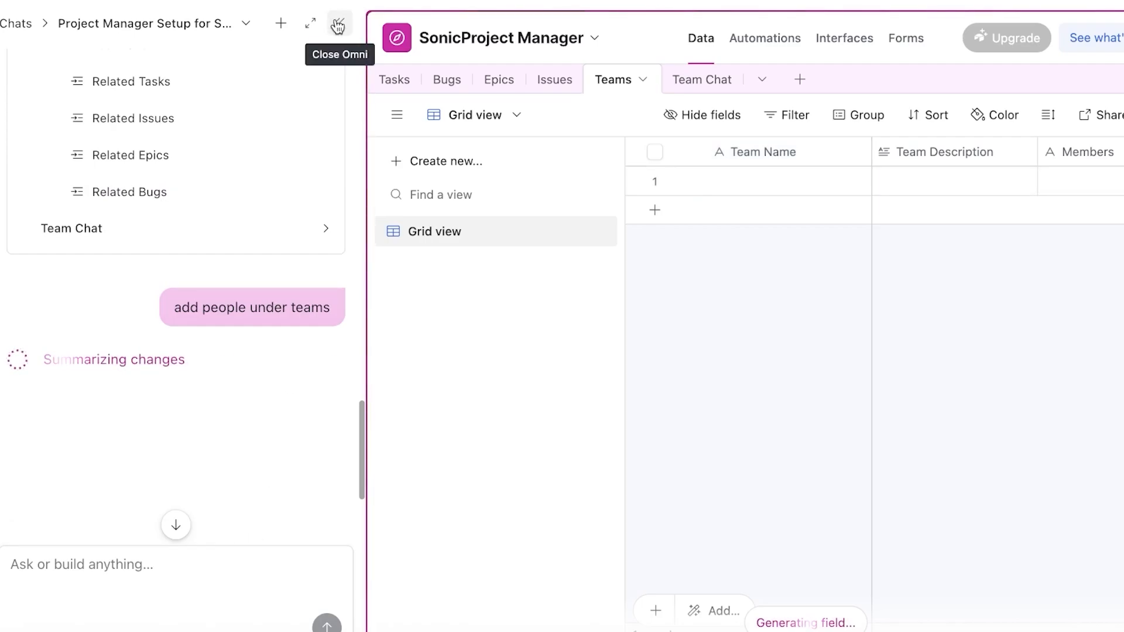
{"action": "scroll", "coordinate": [175, 306], "scroll_direction": "up", "scroll_amount": 20}
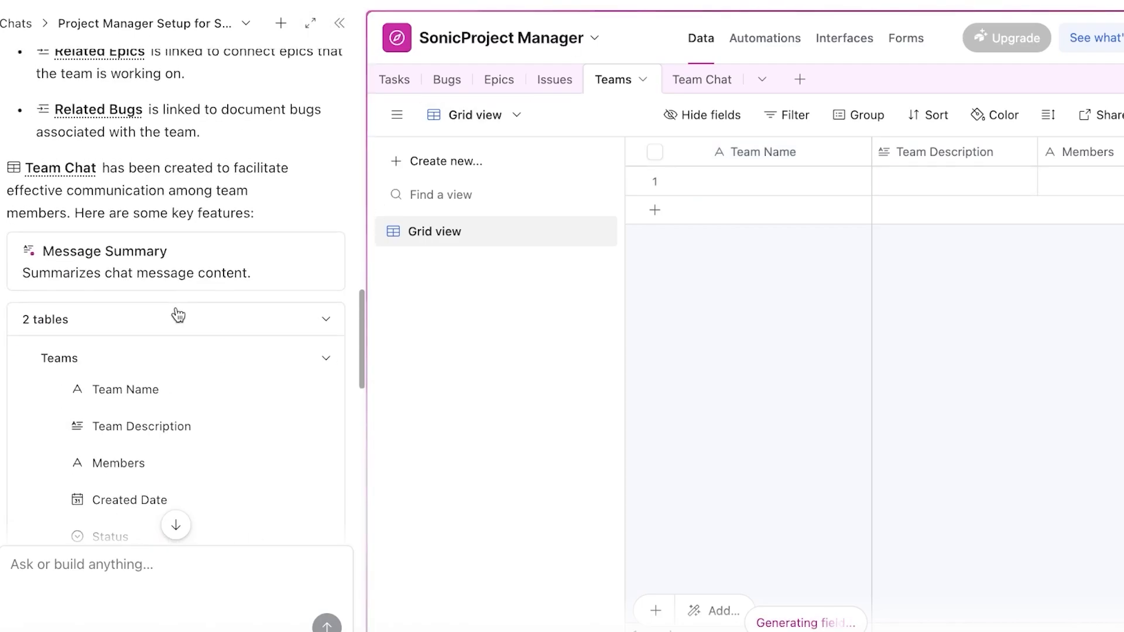
{"action": "left_click", "coordinate": [703, 298]}
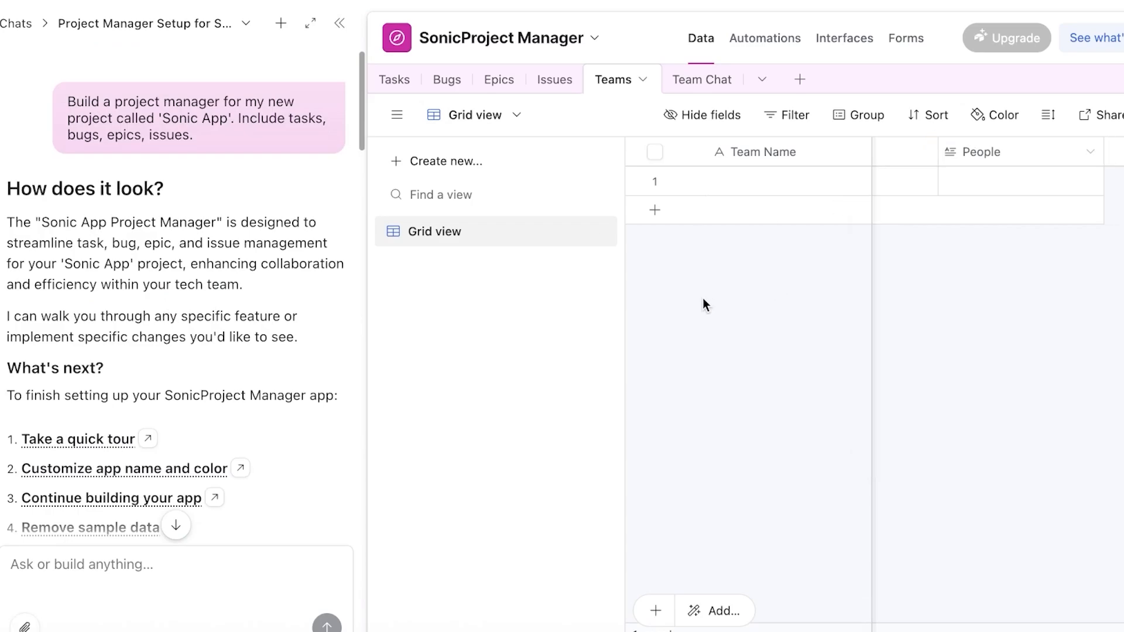
{"action": "scroll", "coordinate": [196, 209], "scroll_direction": "down", "scroll_amount": 10}
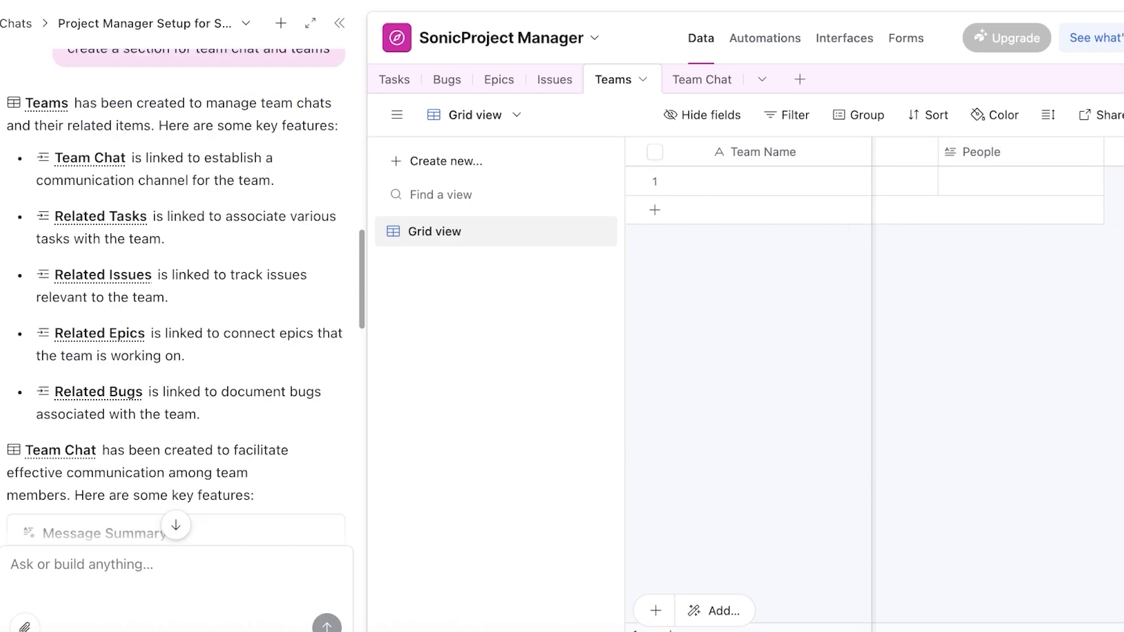
{"action": "left_click", "coordinate": [335, 31]}
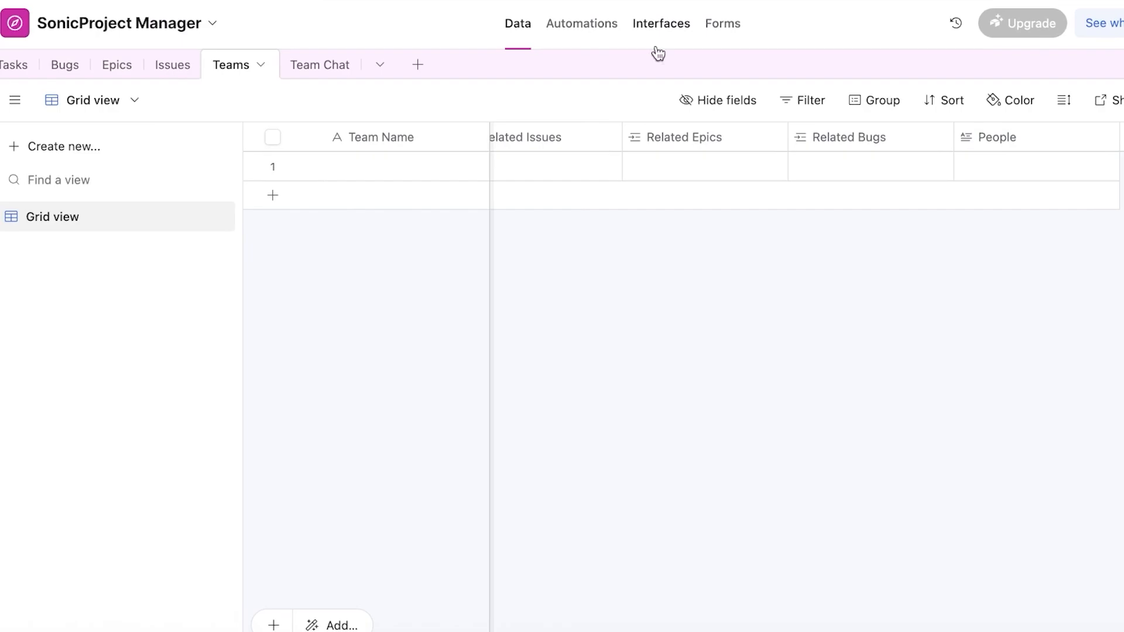
- Look through the Tasks, Bugs, Epics, Issues, Teams and Team Chat tables, including the options available for the Tasks table
{"action": "left_click", "coordinate": [26, 75]}
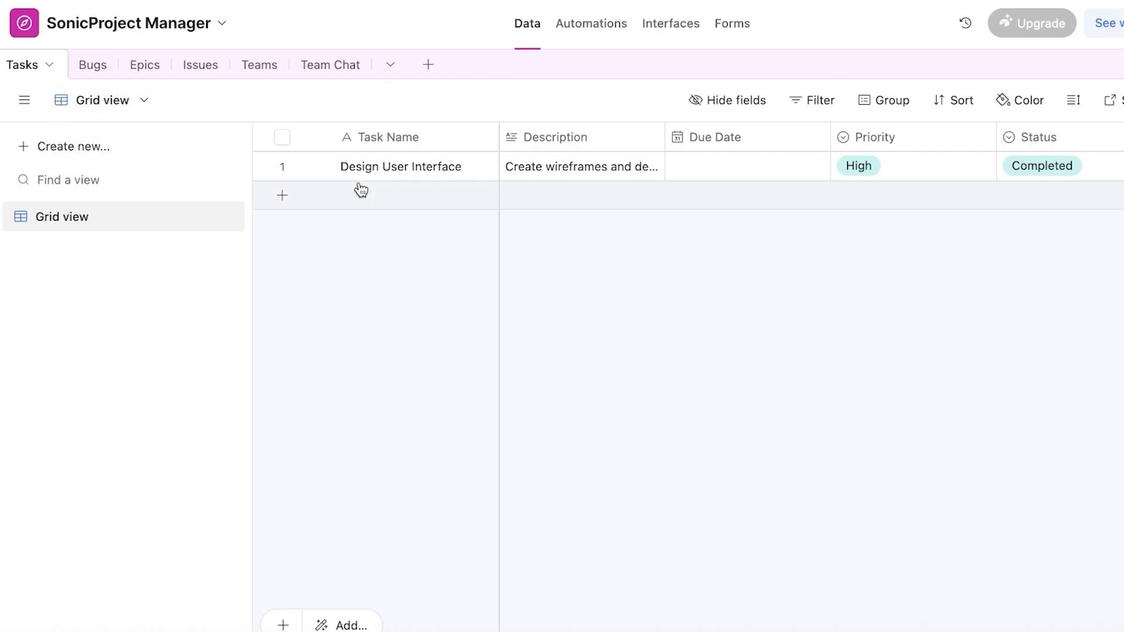
{"action": "left_click", "coordinate": [51, 66]}
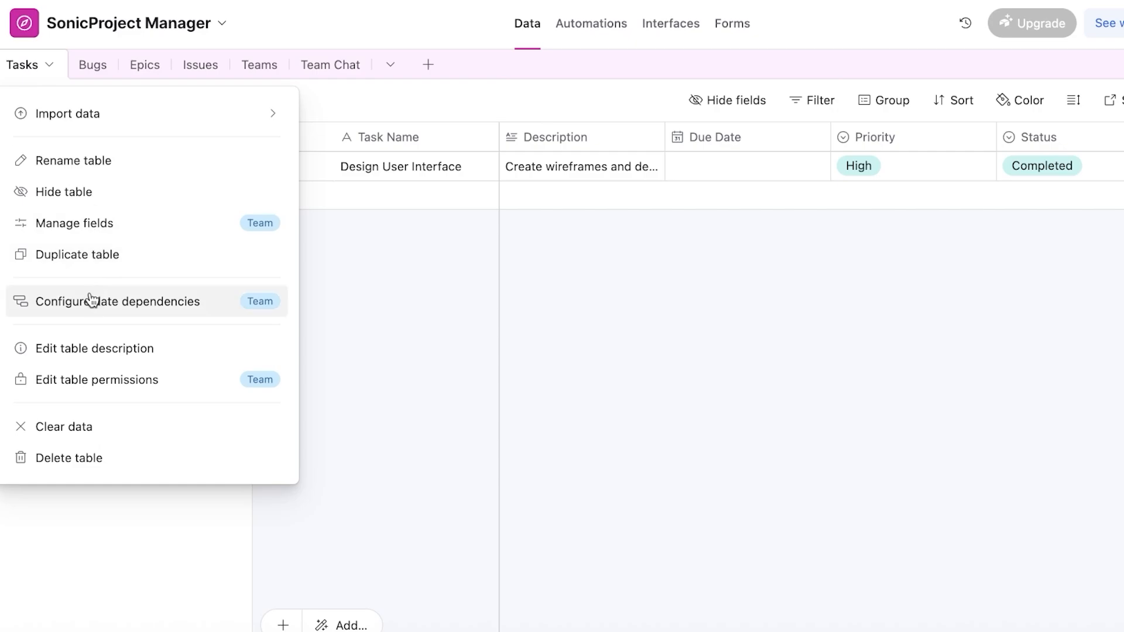
{"action": "left_click", "coordinate": [546, 252]}
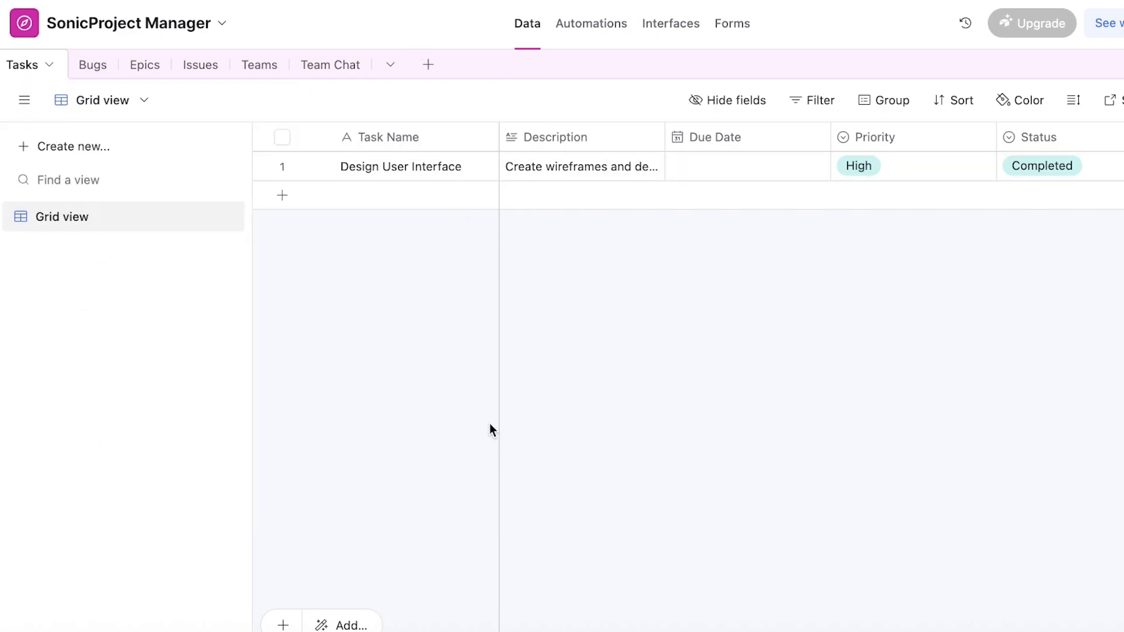
{"action": "left_click", "coordinate": [94, 75]}
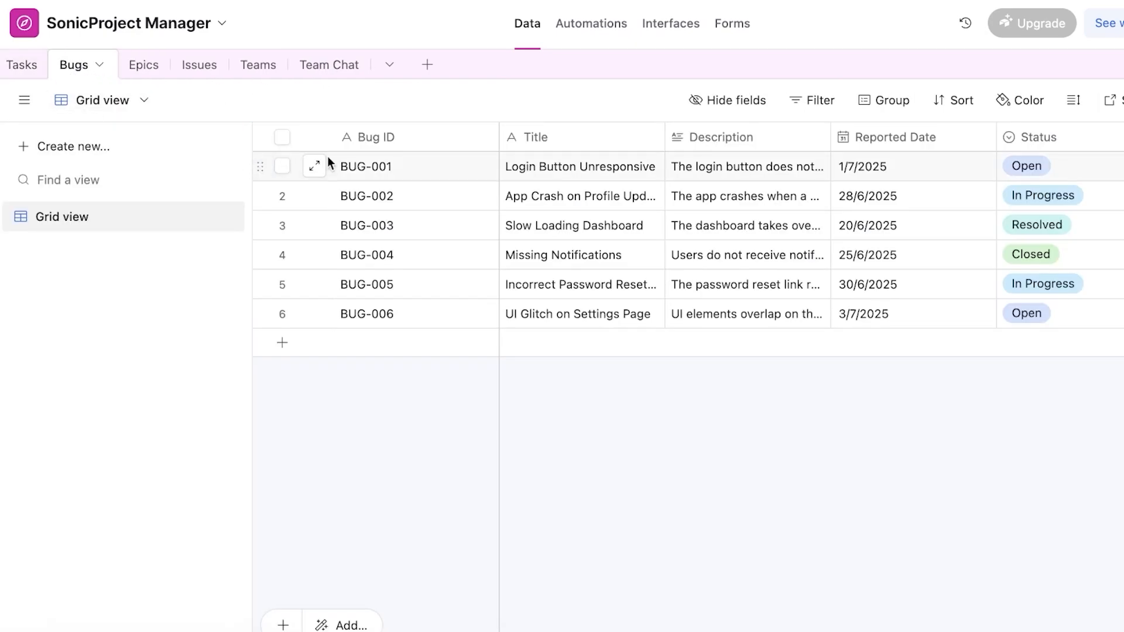
{"action": "left_click", "coordinate": [144, 65]}
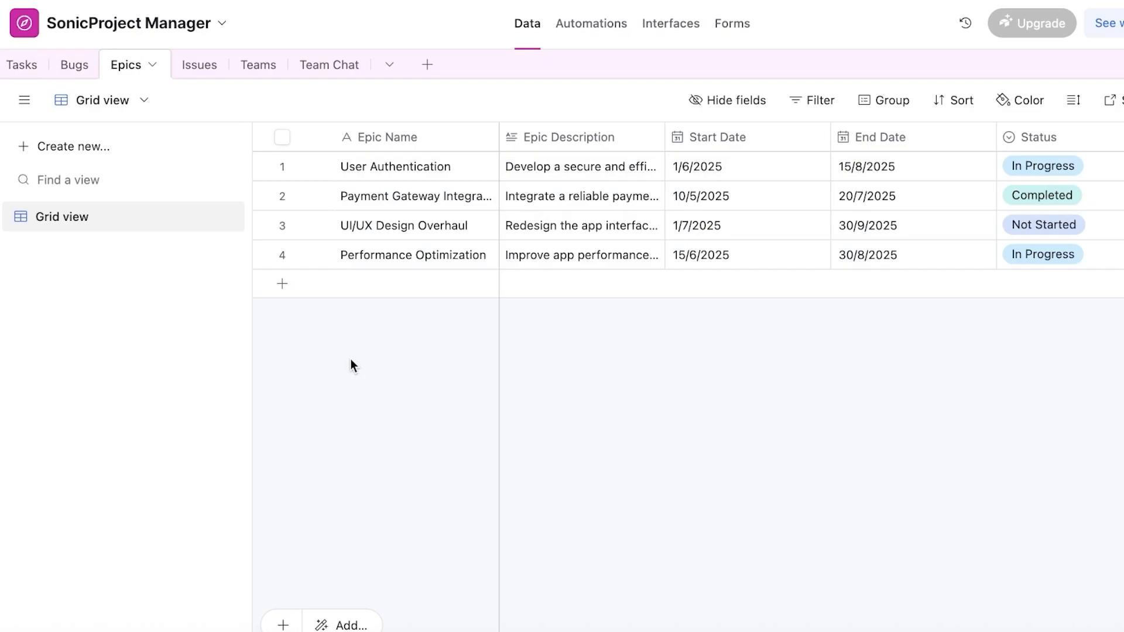
{"action": "left_click", "coordinate": [199, 64]}
{"action": "left_click", "coordinate": [246, 66]}
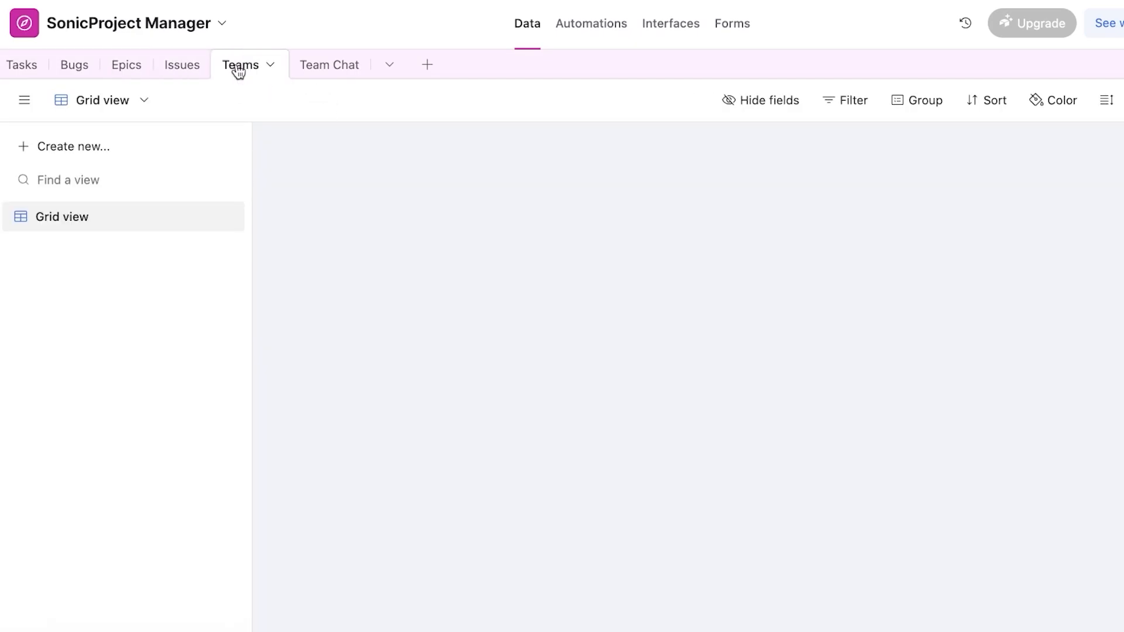
{"action": "left_click", "coordinate": [307, 68]}
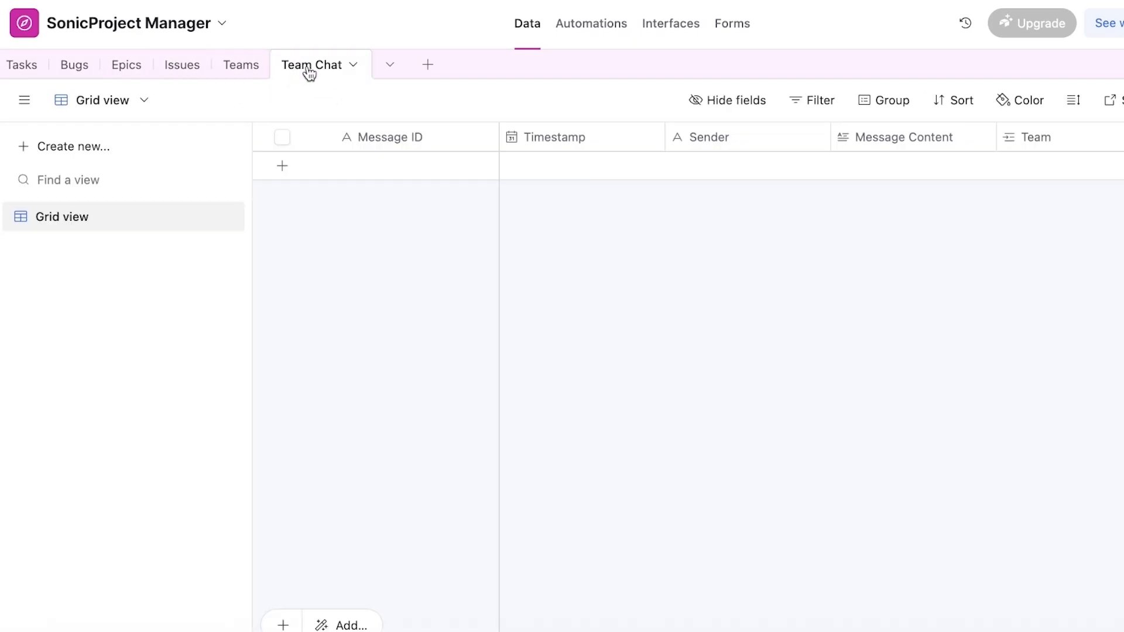
- Delete the Team Chat table that Omni created
{"action": "left_click", "coordinate": [353, 67]}
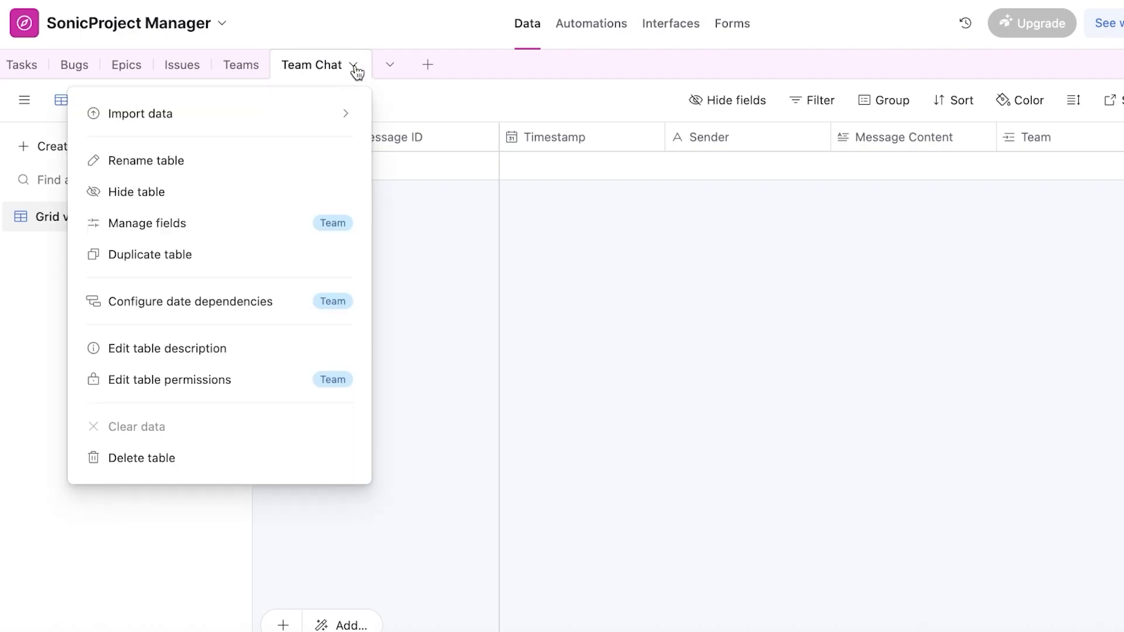
{"action": "left_click", "coordinate": [133, 463]}
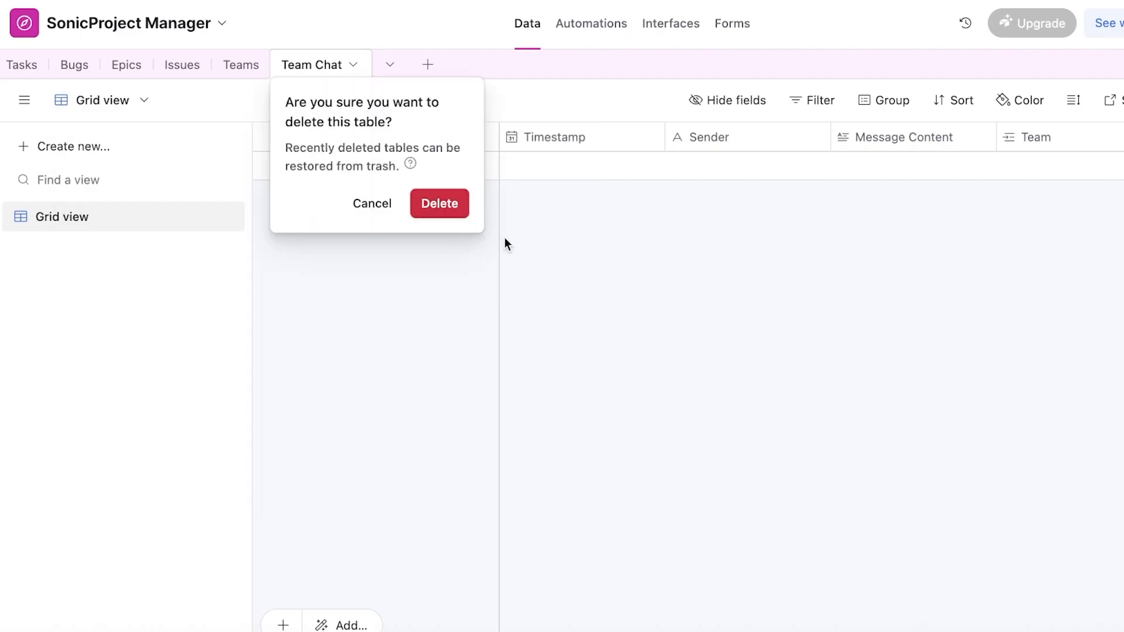
{"action": "left_click", "coordinate": [438, 203]}
- Create a blank table from scratch and name it Team Chat
{"action": "left_click", "coordinate": [344, 67]}
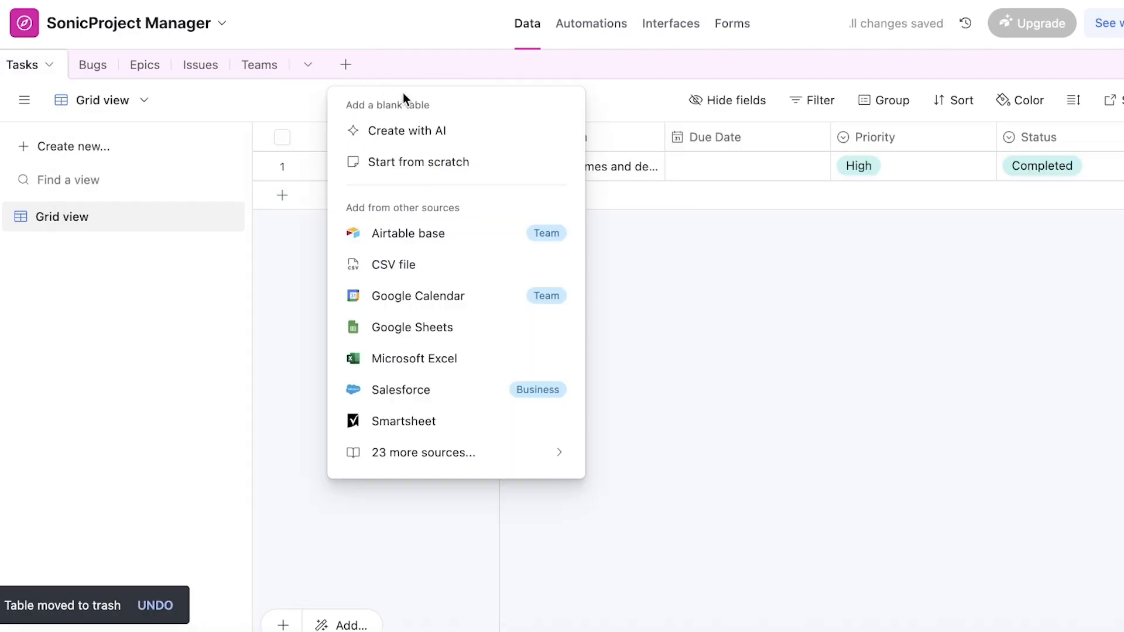
{"action": "left_click", "coordinate": [413, 173]}
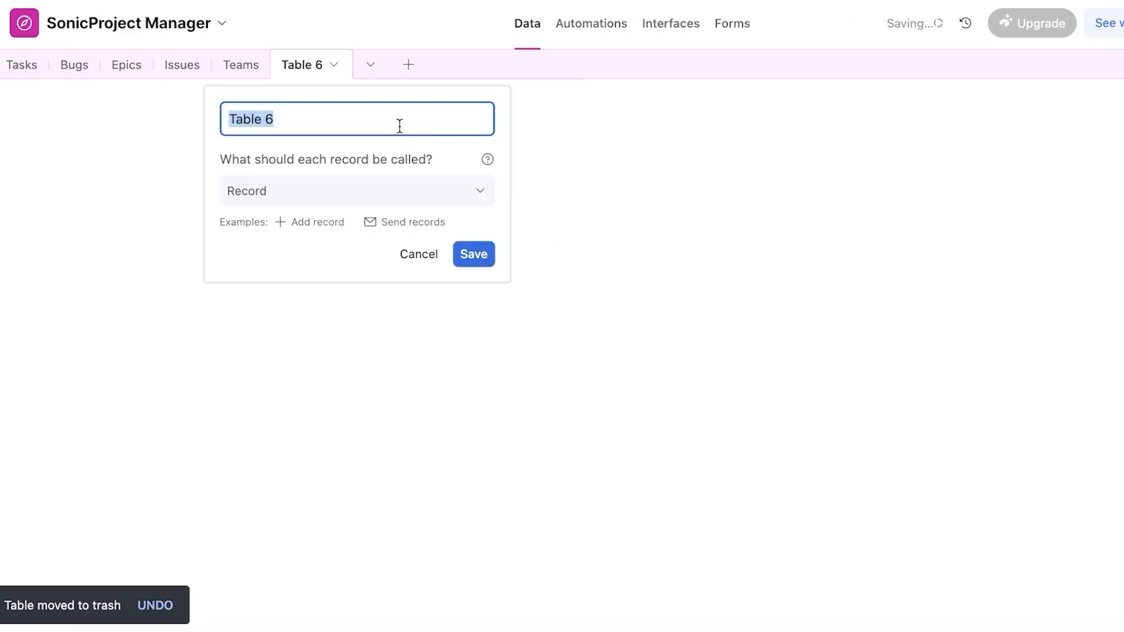
{"action": "key", "text": "BackSpace"}
{"action": "type", "text": "Team C"}
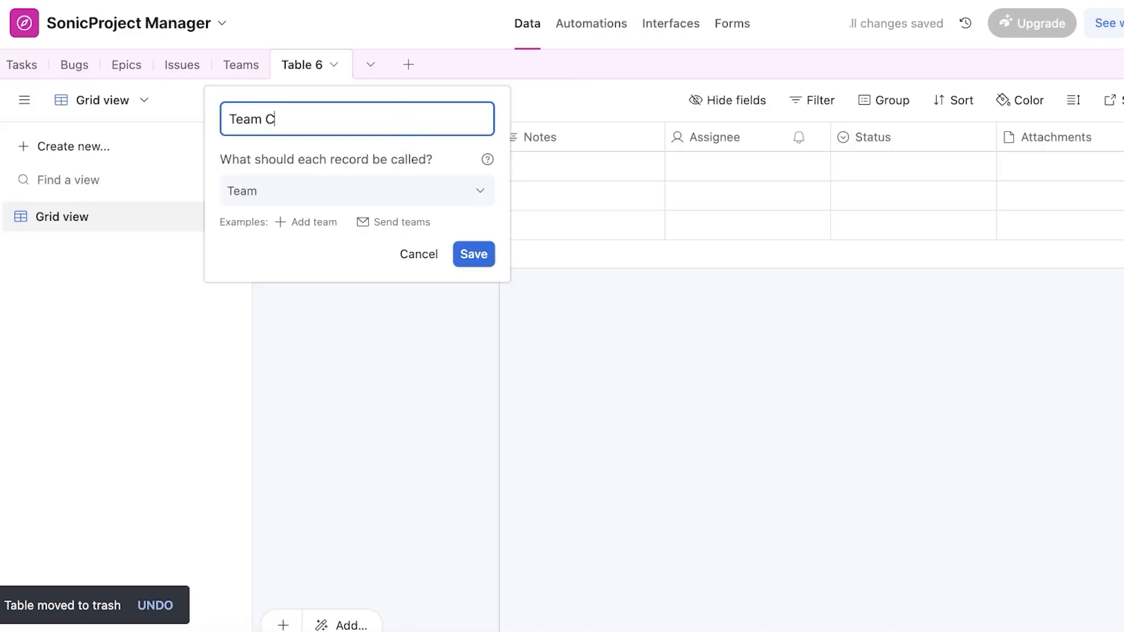
{"action": "type", "text": "hat"}
{"action": "key", "text": "Return"}
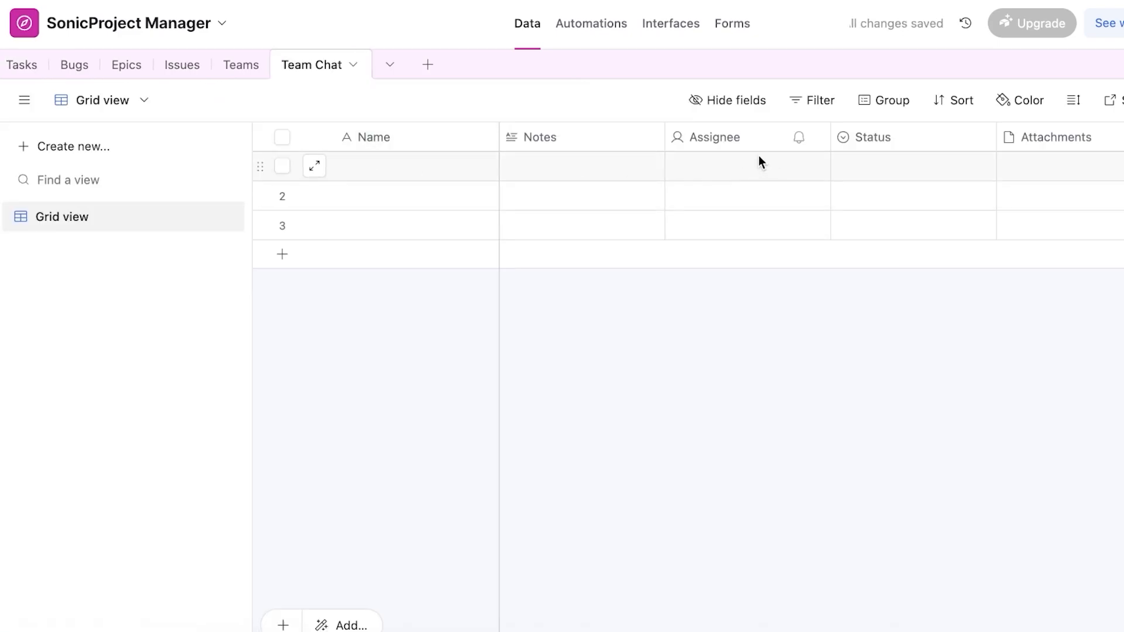
- Delete the manually created Team Chat table
{"action": "left_click", "coordinate": [352, 66]}
{"action": "left_click", "coordinate": [180, 466]}
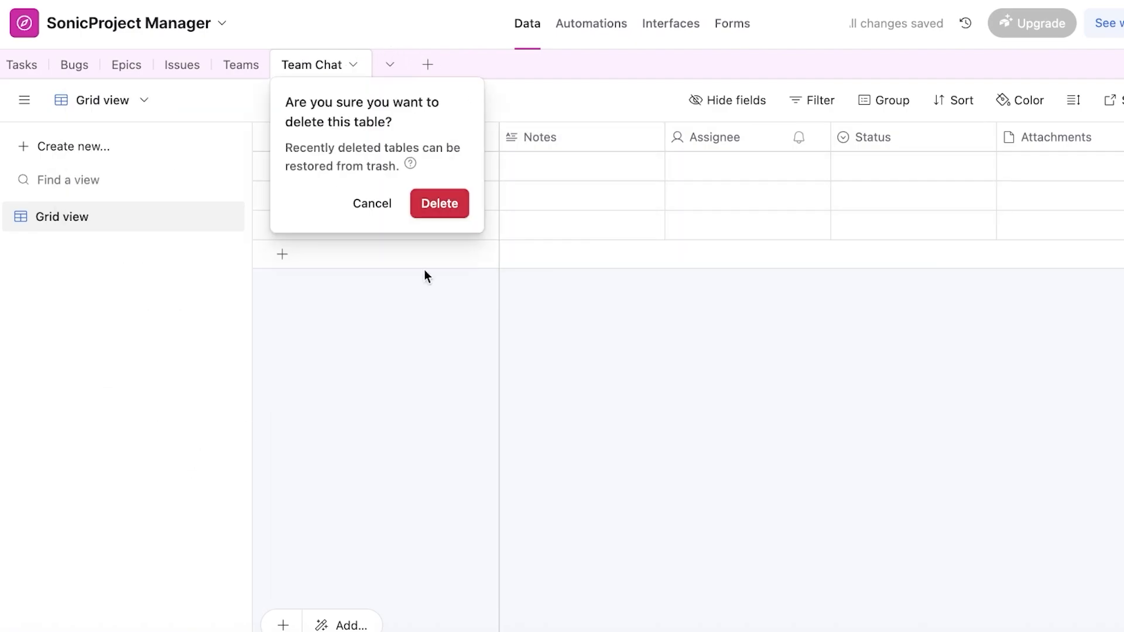
{"action": "left_click", "coordinate": [459, 205]}
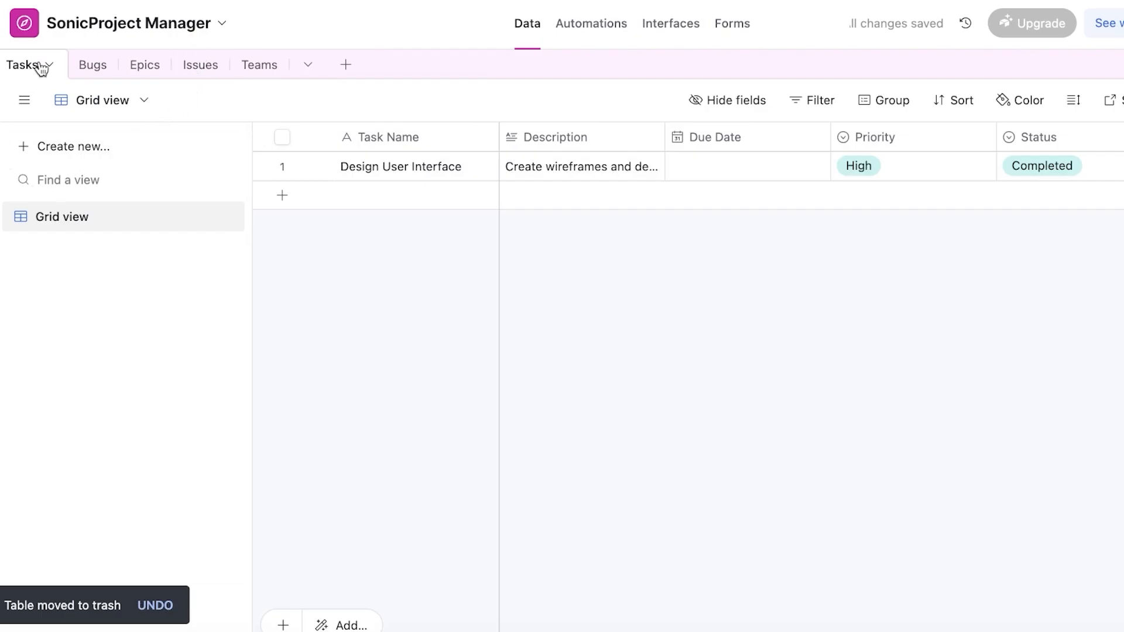
- Publish the Task management, Bug tracking, Epic management and Issue management interfaces
{"action": "left_click", "coordinate": [600, 30]}
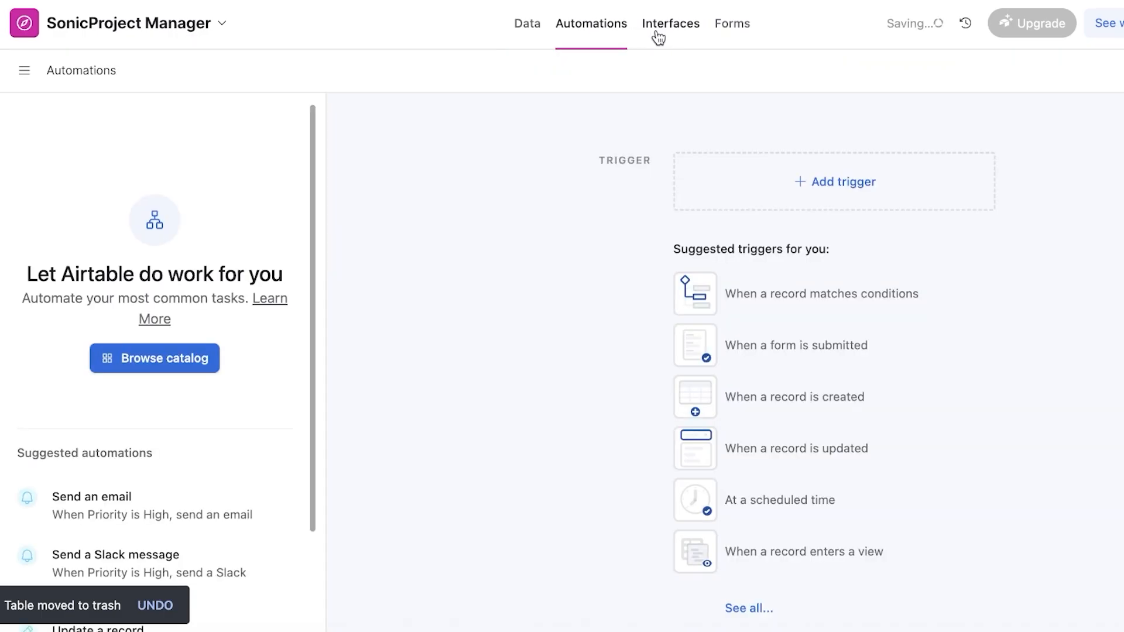
{"action": "left_click", "coordinate": [679, 36]}
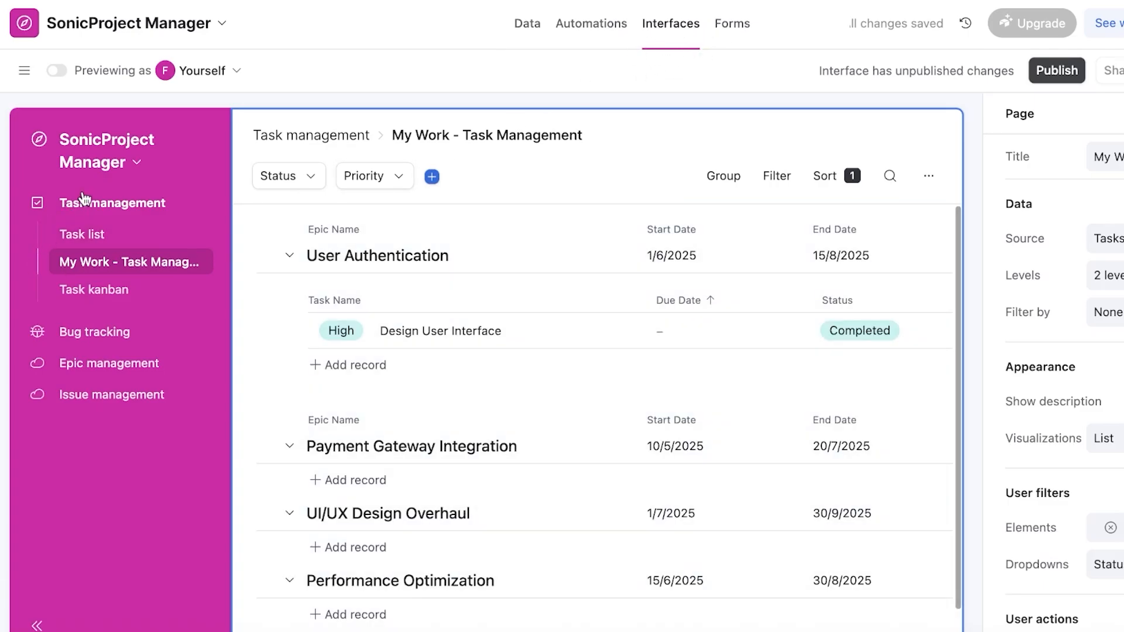
{"action": "left_click", "coordinate": [1056, 70]}
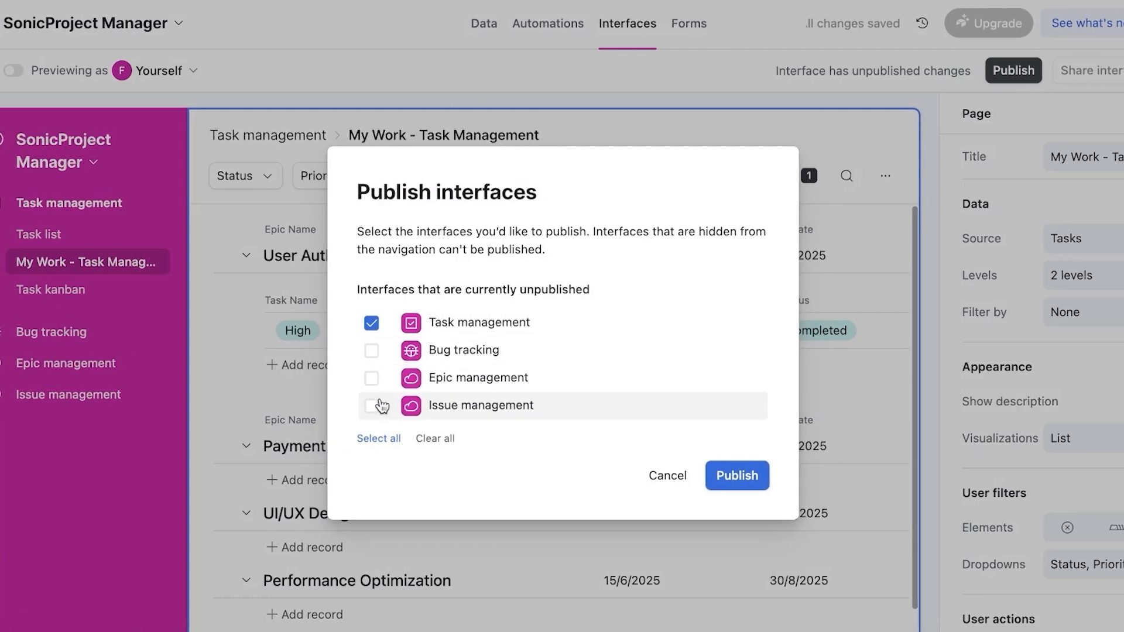
{"action": "left_click", "coordinate": [389, 350]}
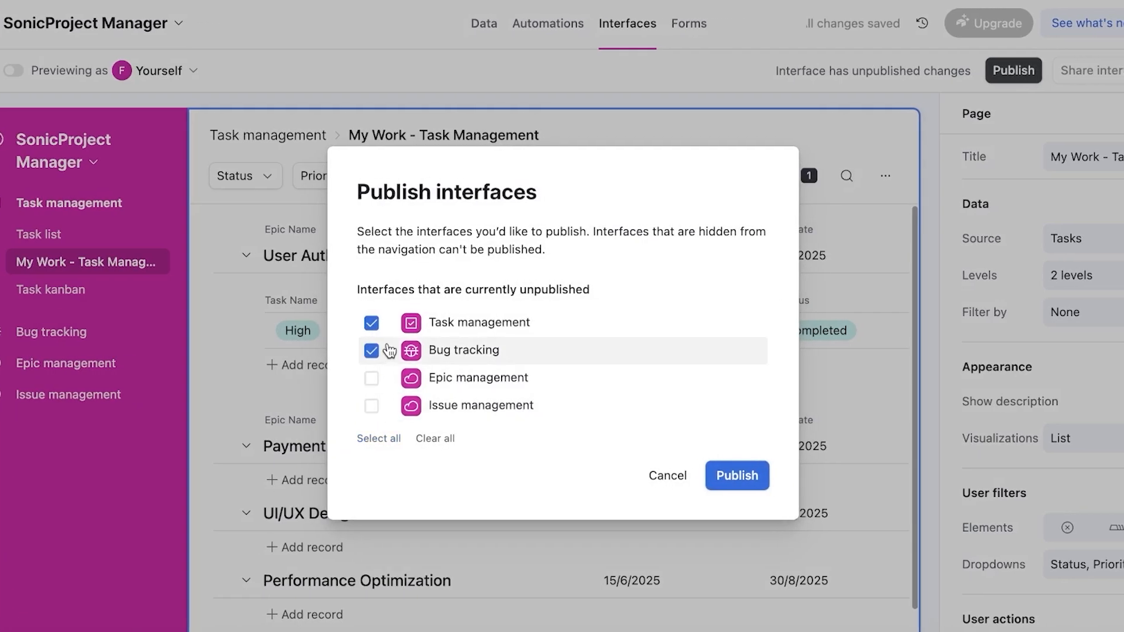
{"action": "left_click", "coordinate": [389, 378]}
{"action": "left_click", "coordinate": [389, 405]}
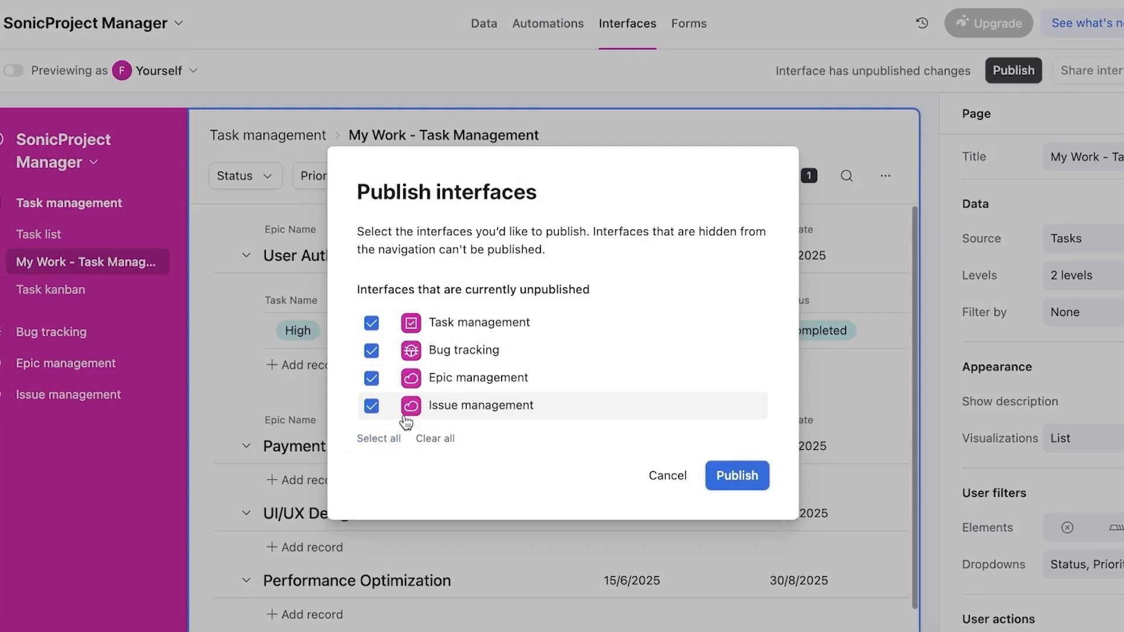
{"action": "left_click", "coordinate": [758, 475]}
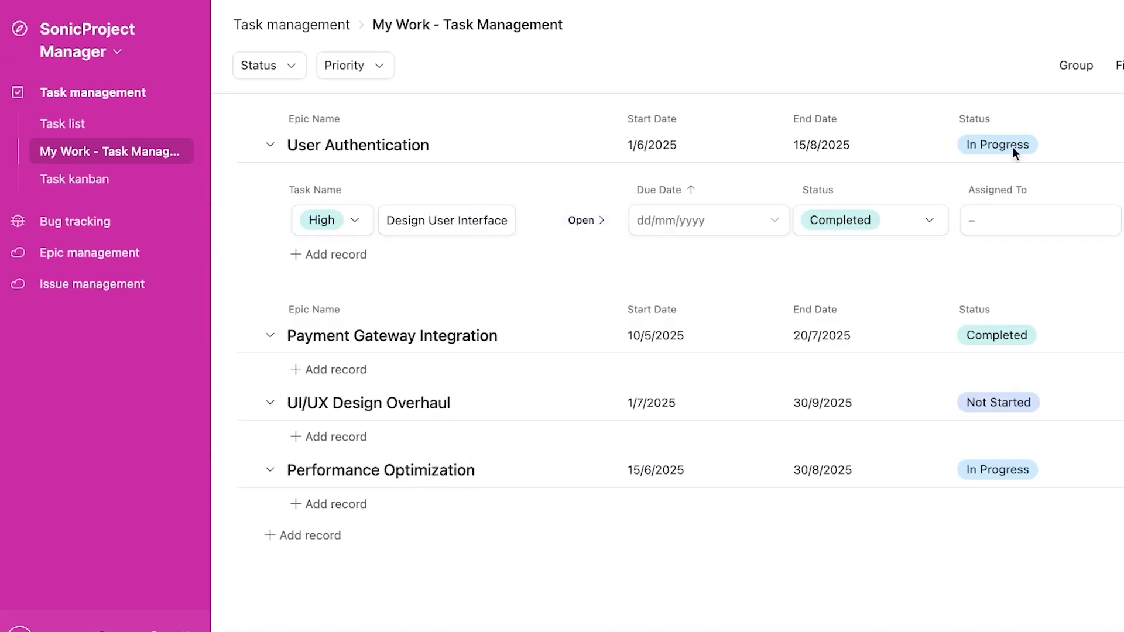
- Add a record named "Test level 3" to the Task list page of the published interface
{"action": "double_click", "coordinate": [69, 125]}
{"action": "left_click", "coordinate": [306, 184]}
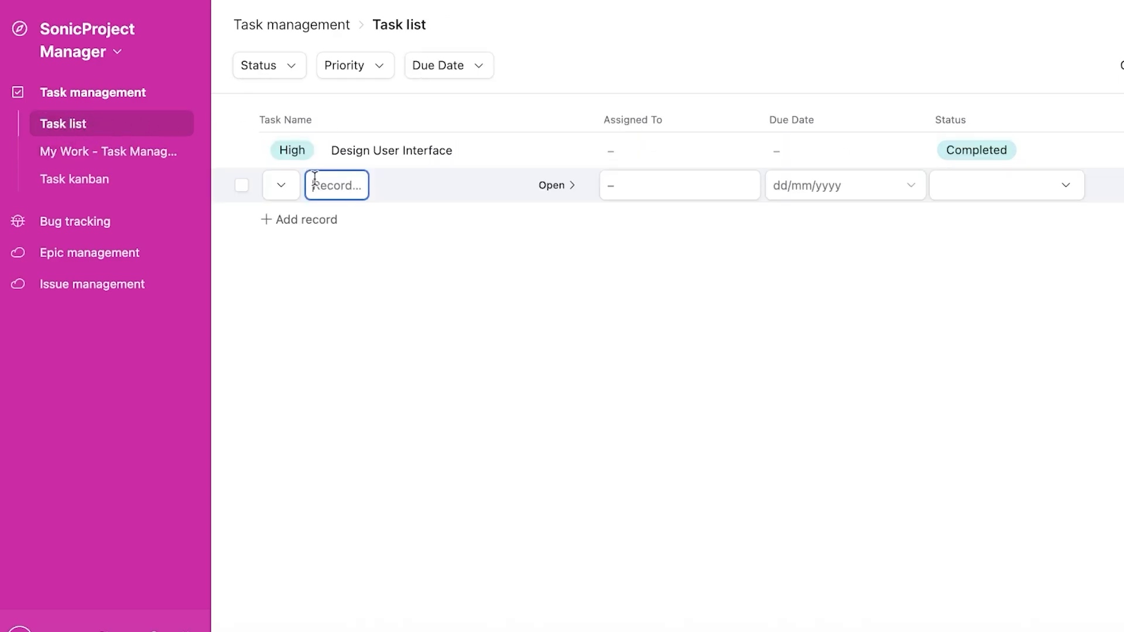
{"action": "type", "text": "A"}
{"action": "key", "text": "BackSpace"}
{"action": "type", "text": "Te"}
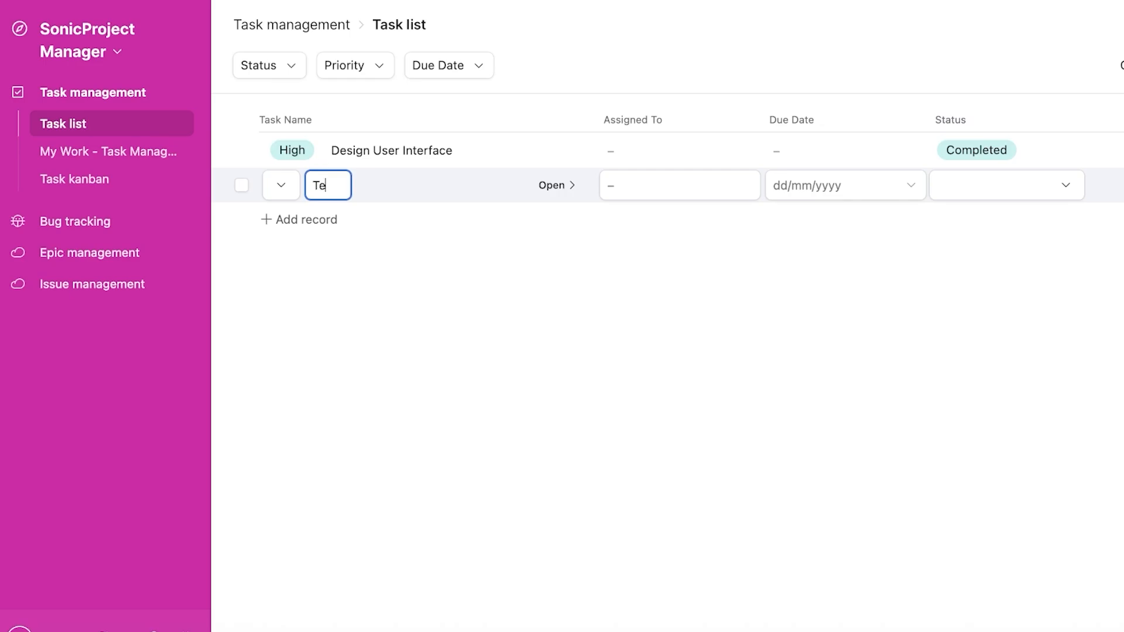
{"action": "type", "text": "st level 3"}
{"action": "key", "text": "Return"}
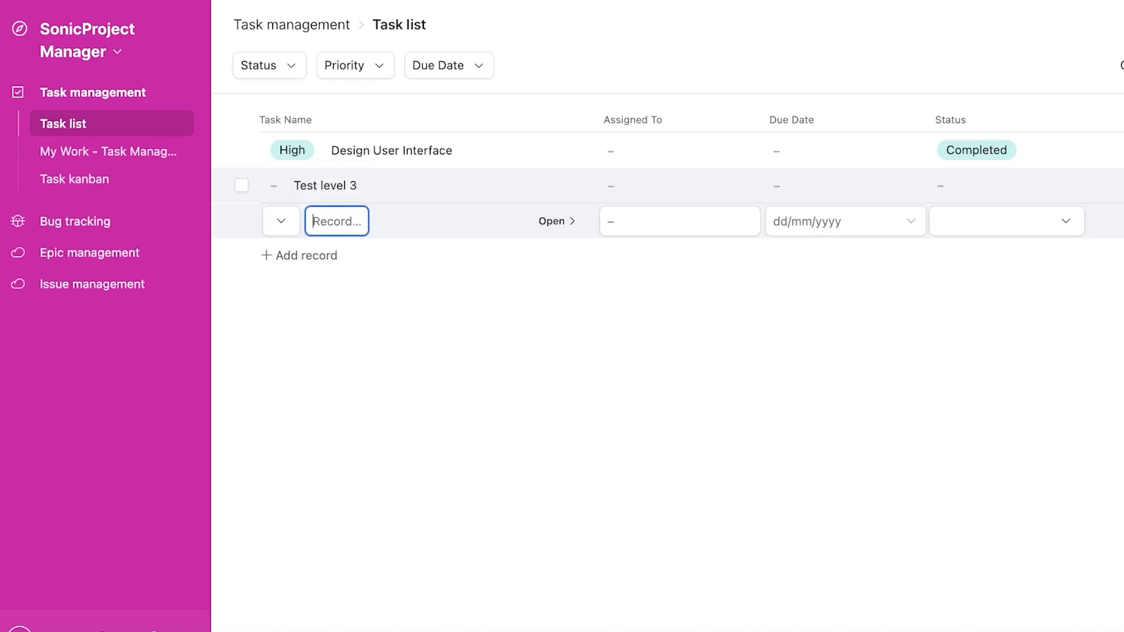
- Set the priority of the "Test level 3" task to High
{"action": "left_click", "coordinate": [290, 184]}
{"action": "left_click", "coordinate": [281, 185]}
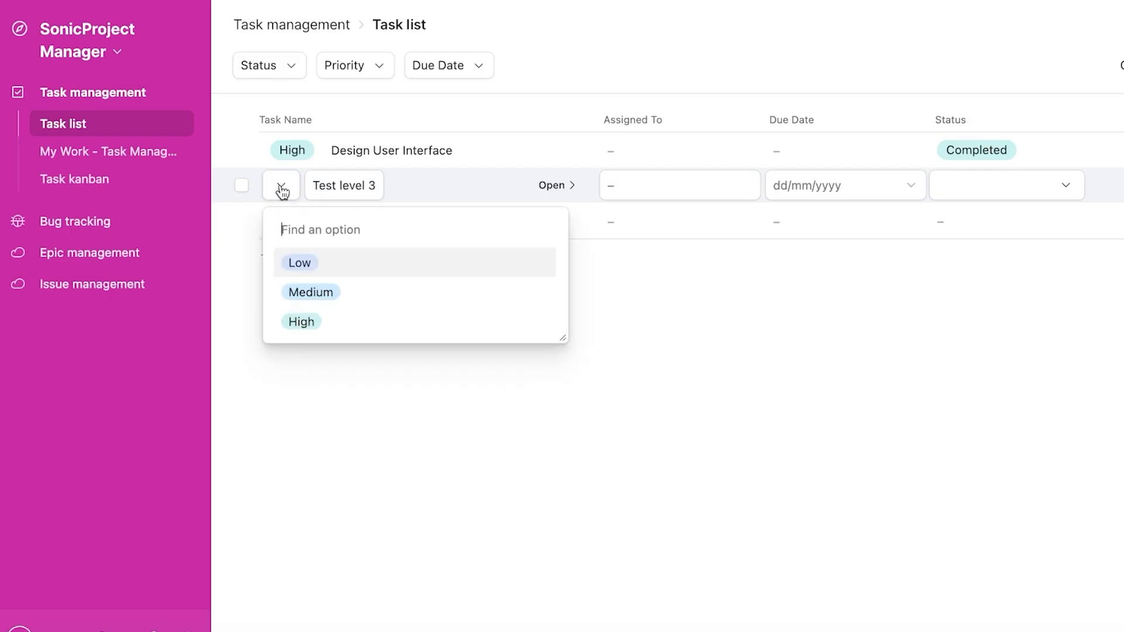
{"action": "left_click", "coordinate": [301, 318]}
- Open the details of the "Test level 3" task and try starting a mention in its Description
{"action": "left_click", "coordinate": [548, 186]}
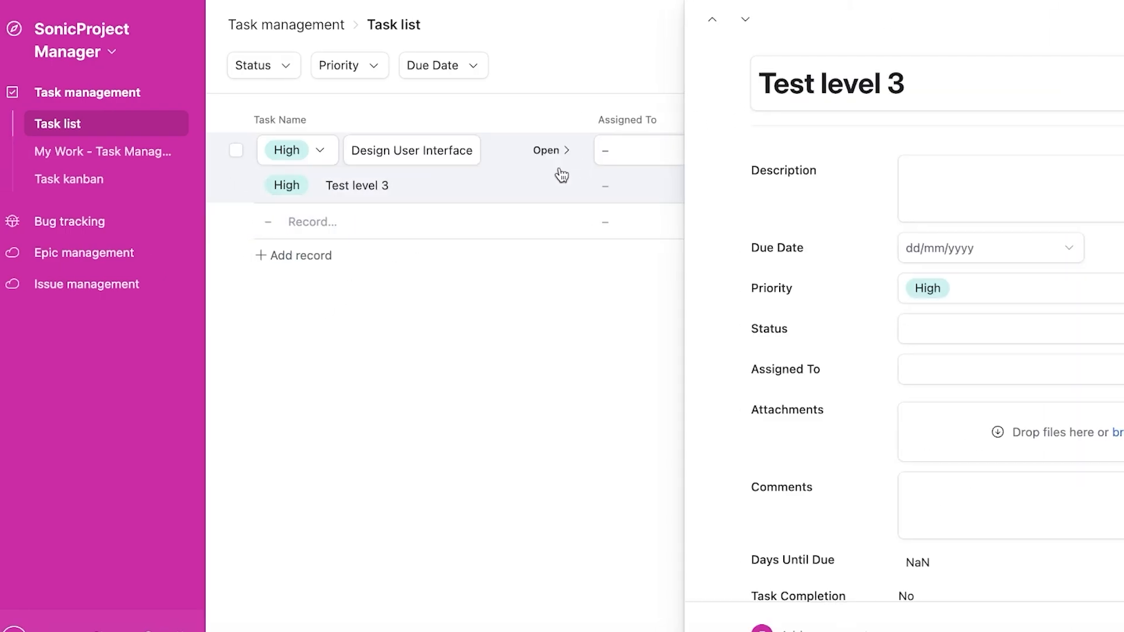
{"action": "left_click", "coordinate": [815, 165]}
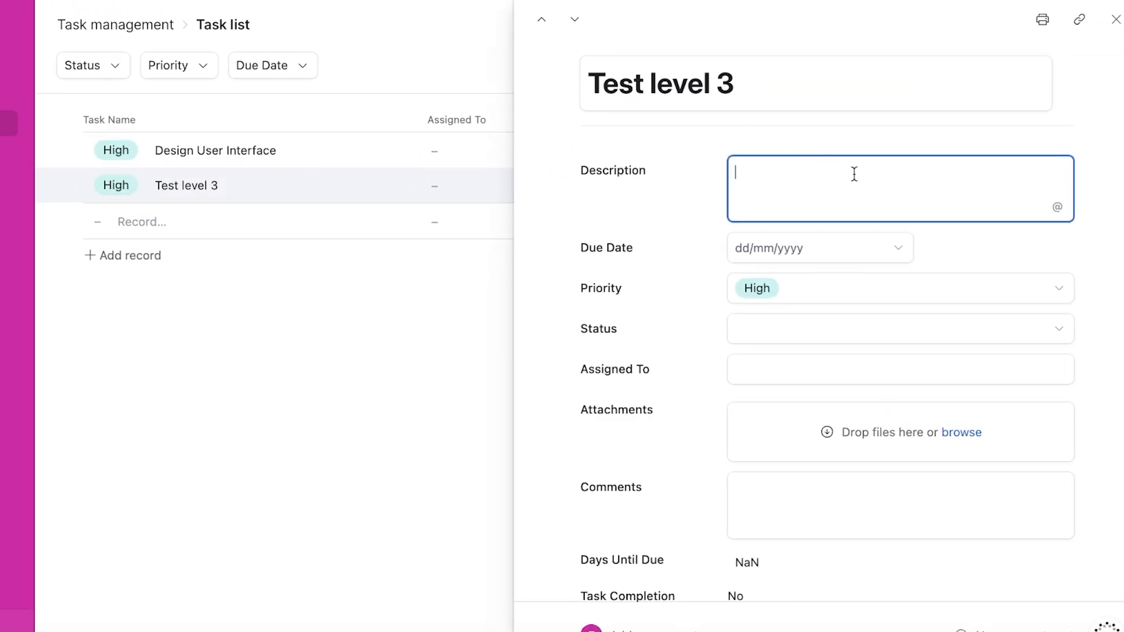
{"action": "type", "text": "@"}
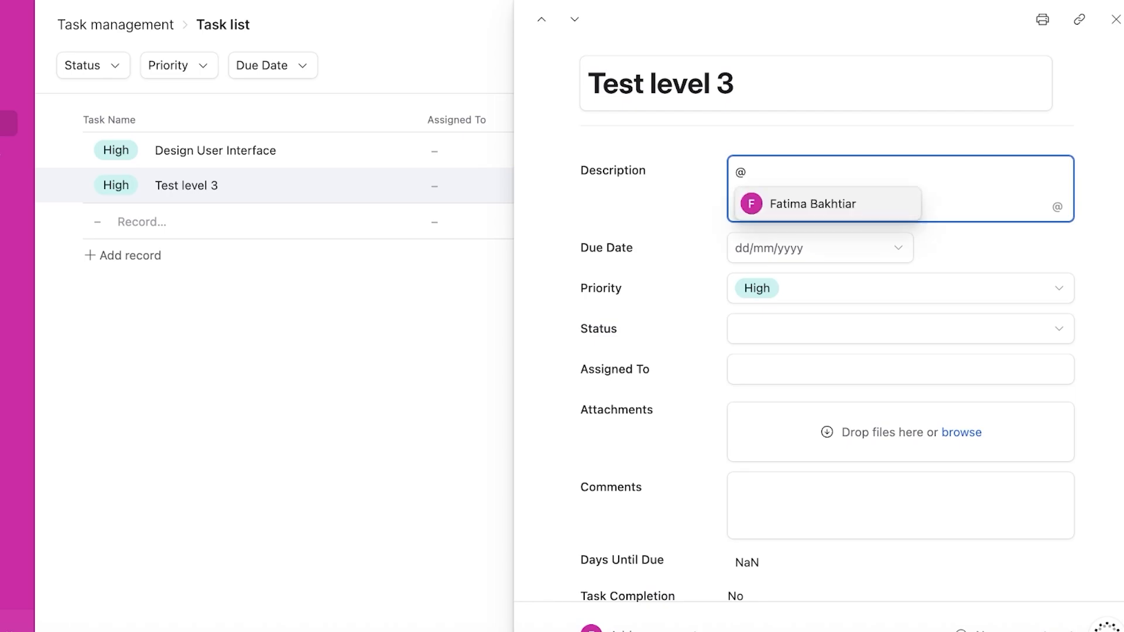
{"action": "key", "text": "BackSpace"}
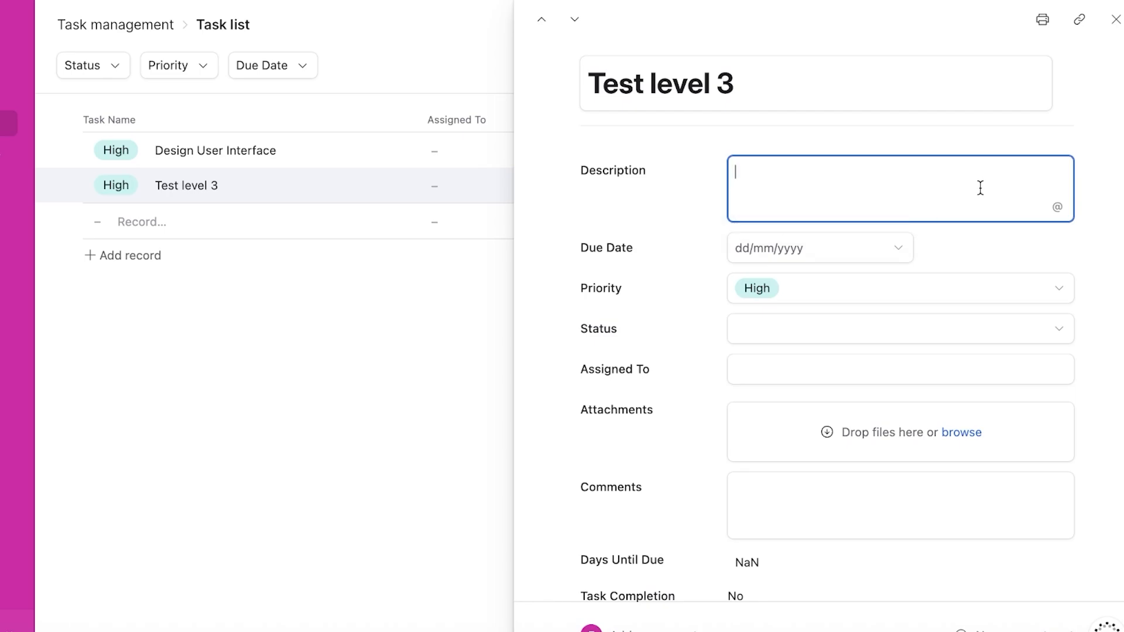
- Fill in the "Test level 3" task's details with due date 12/7/2025, priority Medium and status In Progress
{"action": "left_click", "coordinate": [810, 245]}
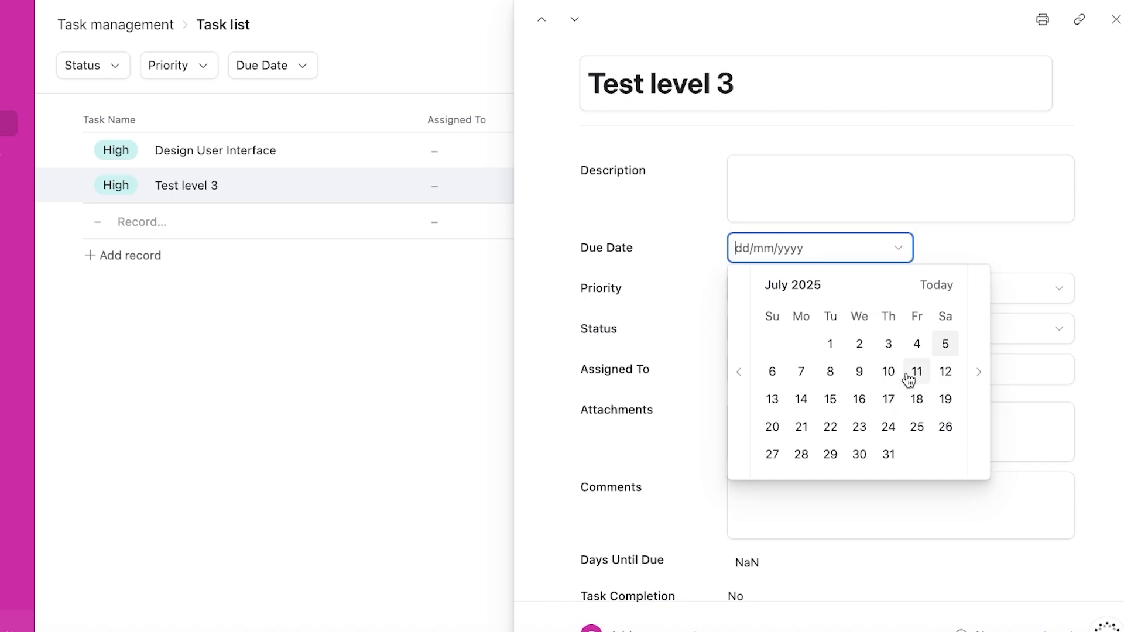
{"action": "left_click", "coordinate": [941, 375]}
{"action": "key", "text": "Tab"}
{"action": "left_click", "coordinate": [777, 434]}
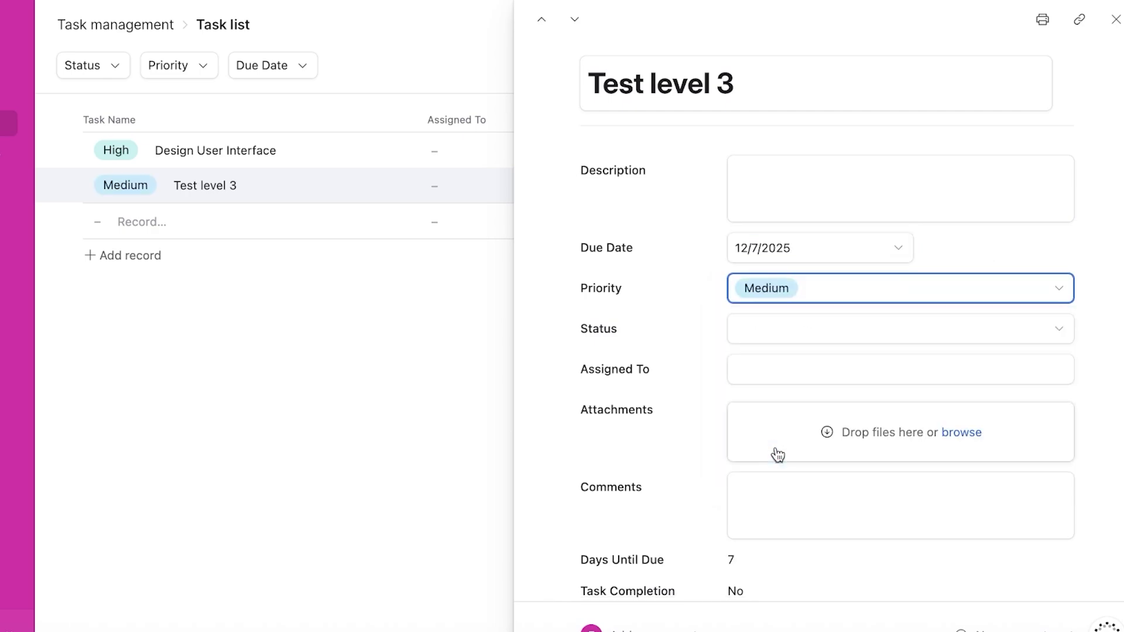
{"action": "left_click", "coordinate": [783, 342]}
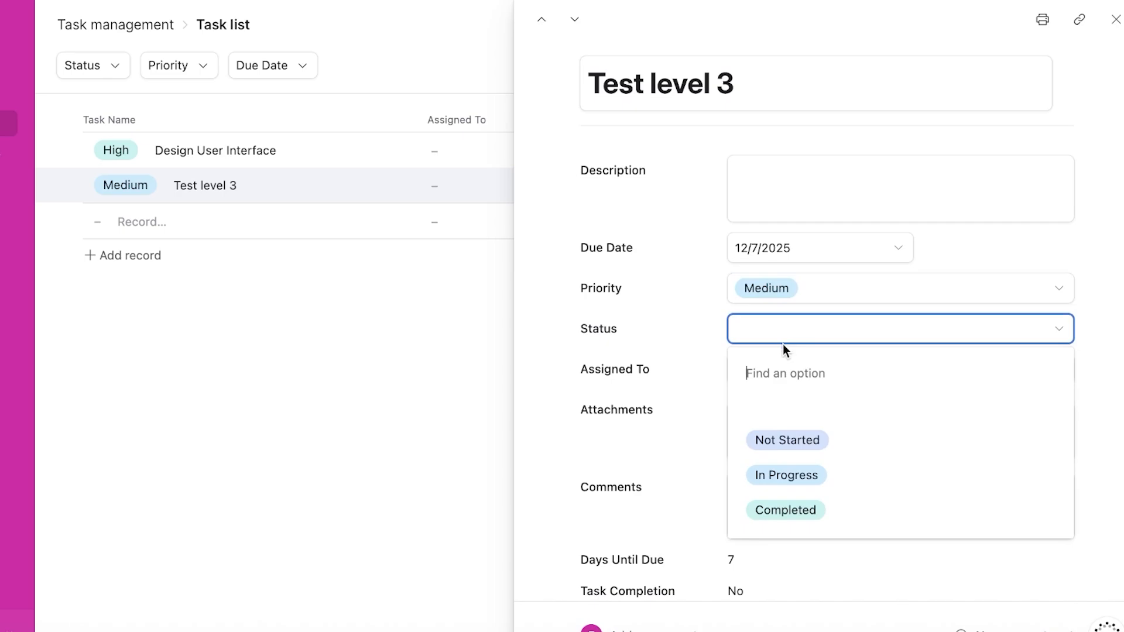
{"action": "left_click", "coordinate": [774, 473]}
{"action": "left_click", "coordinate": [802, 371]}
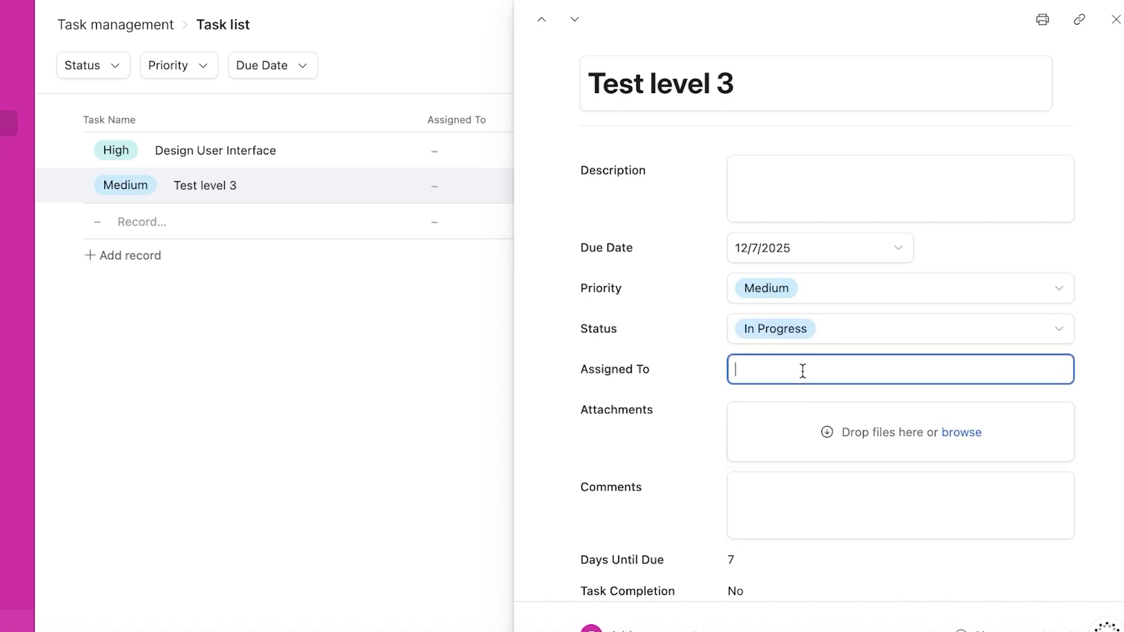
{"action": "type", "text": "A"}
{"action": "key", "text": "BackSpace"}
- Examine the remaining fields of the "Test level 3" task, including Attachments, Comments, Summary and Priority Suggestion
{"action": "scroll", "coordinate": [818, 409], "scroll_direction": "down", "scroll_amount": 1}
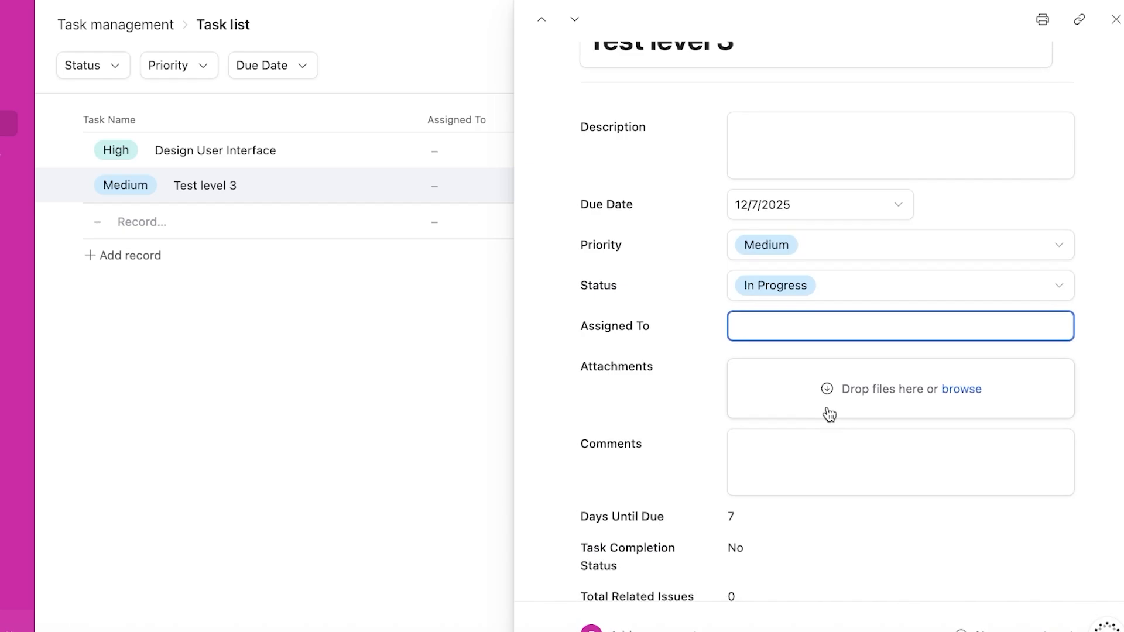
{"action": "scroll", "coordinate": [825, 398], "scroll_direction": "down", "scroll_amount": 5}
{"action": "left_click", "coordinate": [835, 246]}
{"action": "scroll", "coordinate": [786, 285], "scroll_direction": "down", "scroll_amount": 1}
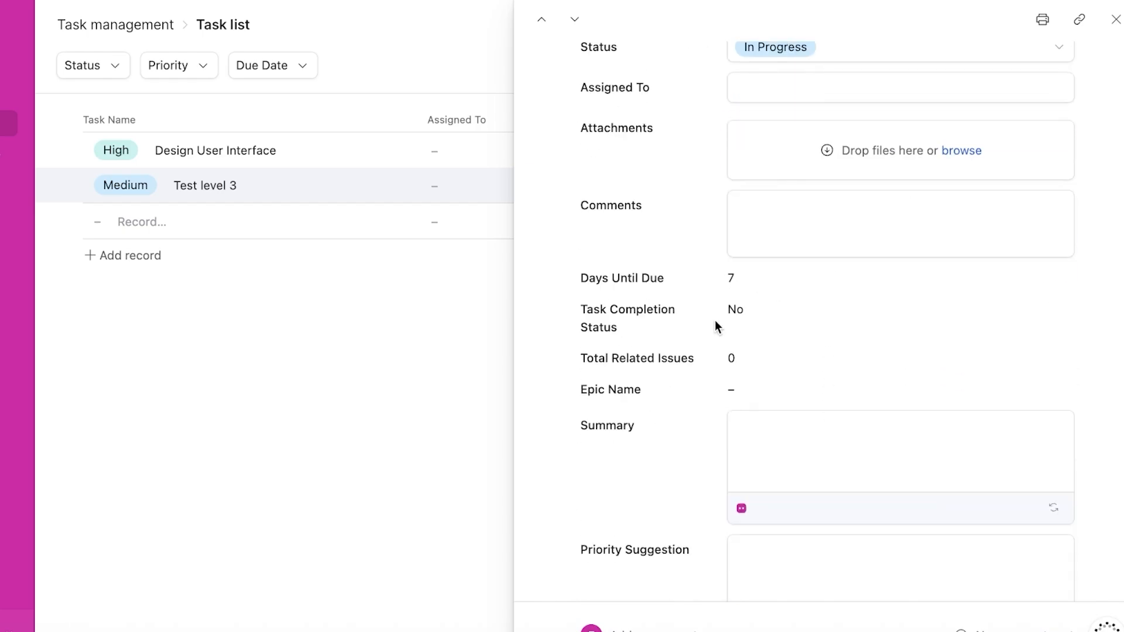
{"action": "scroll", "coordinate": [714, 325], "scroll_direction": "down", "scroll_amount": 4}
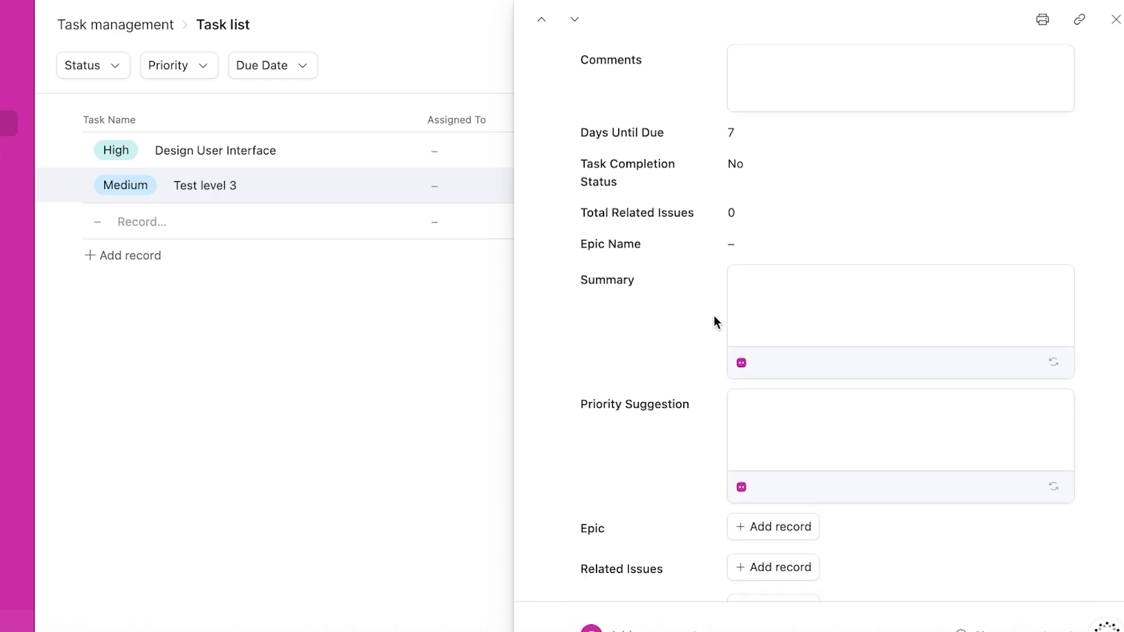
{"action": "scroll", "coordinate": [761, 251], "scroll_direction": "down", "scroll_amount": 1}
{"action": "left_click", "coordinate": [868, 243]}
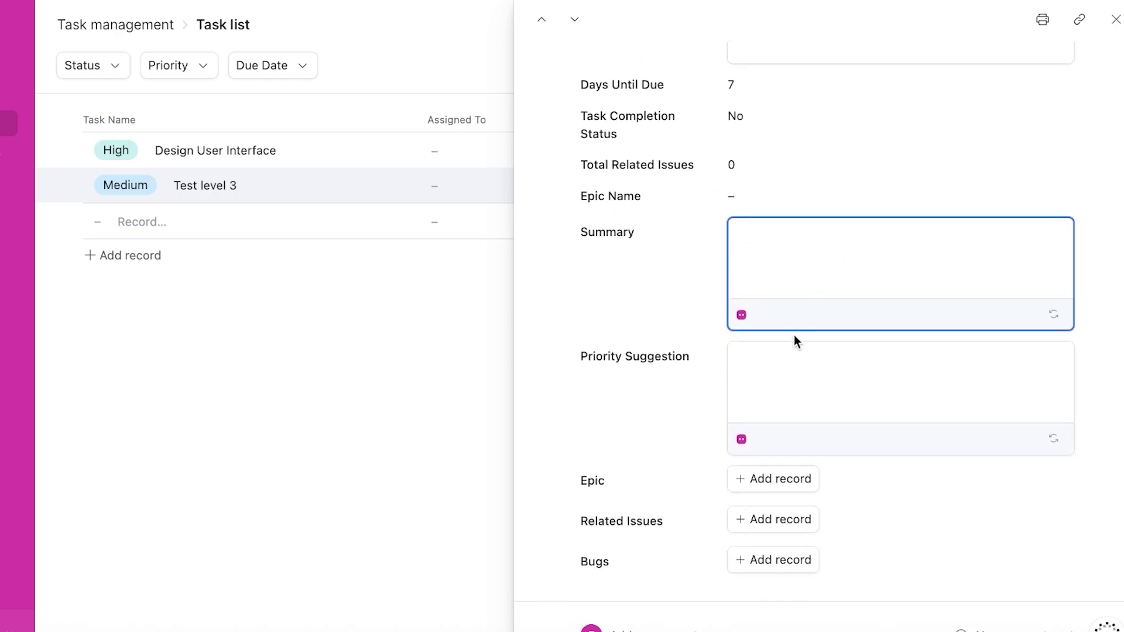
{"action": "scroll", "coordinate": [794, 338], "scroll_direction": "down", "scroll_amount": 2}
{"action": "left_click", "coordinate": [778, 301]}
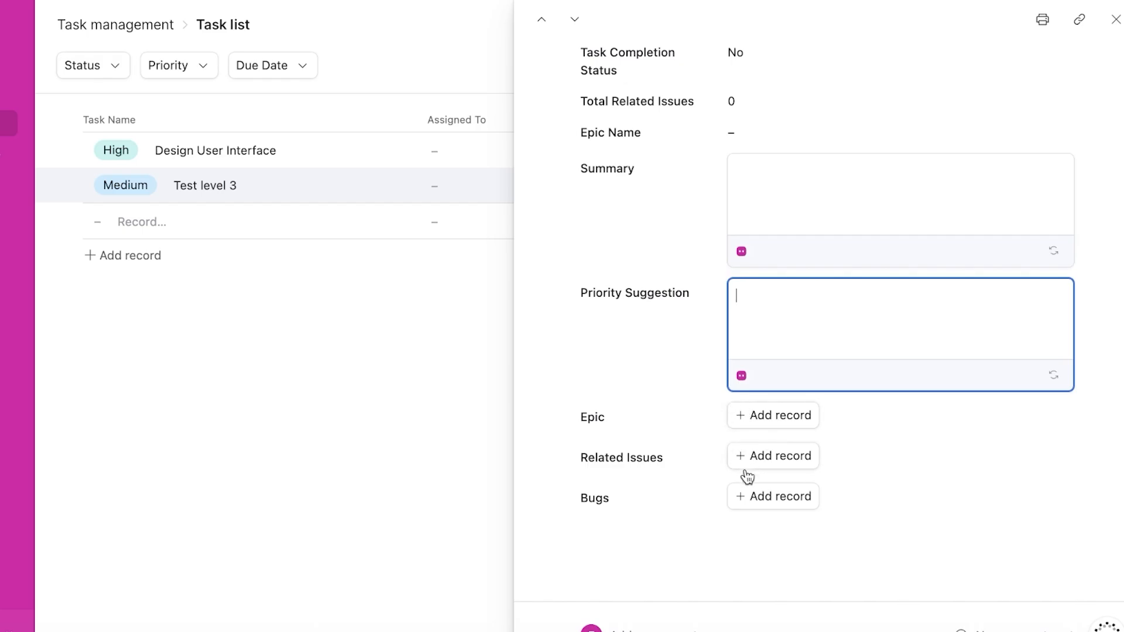
- Link bug BUG-003 to the "Test level 3" task and close the task's details
{"action": "left_click", "coordinate": [741, 501]}
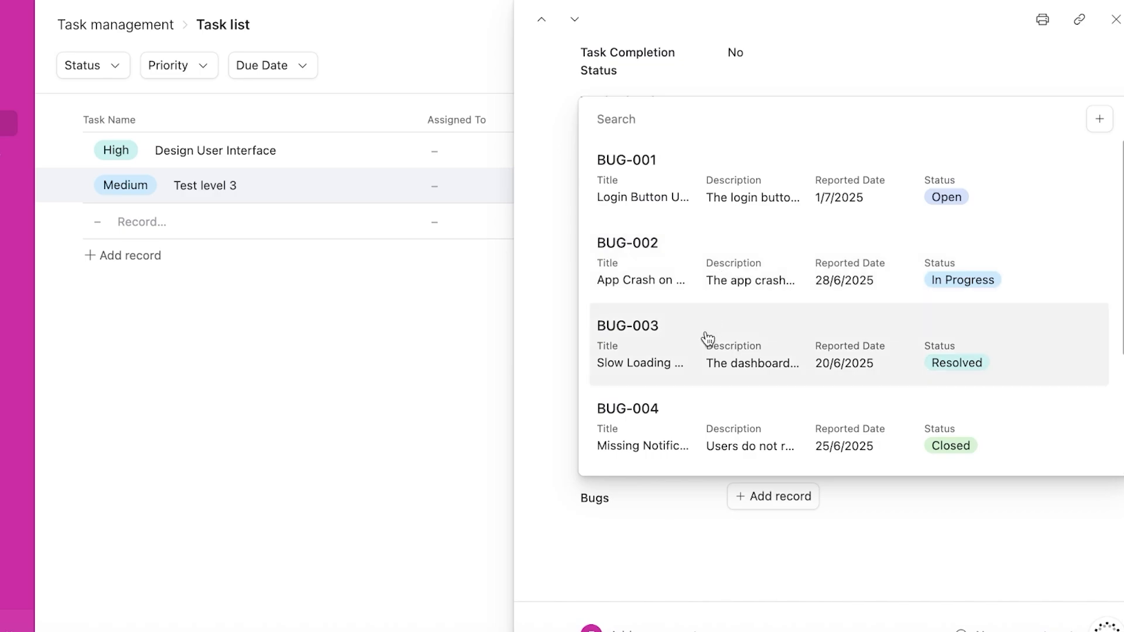
{"action": "left_click", "coordinate": [707, 338]}
{"action": "scroll", "coordinate": [819, 523], "scroll_direction": "down", "scroll_amount": 1}
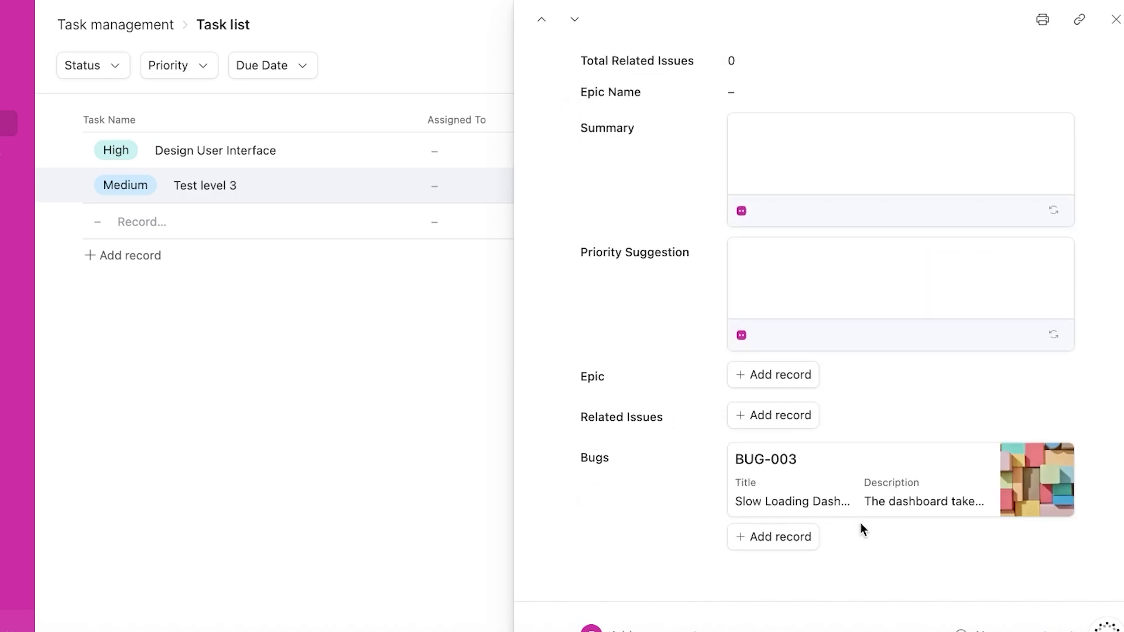
{"action": "scroll", "coordinate": [594, 165], "scroll_direction": "up", "scroll_amount": 10}
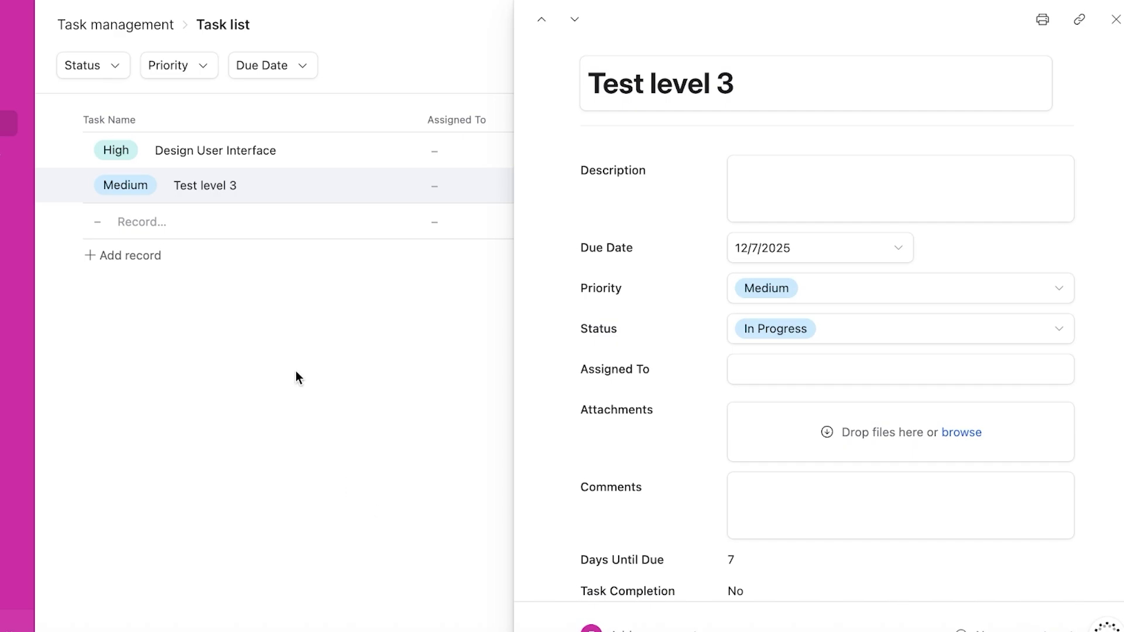
{"action": "left_click", "coordinate": [1115, 19]}
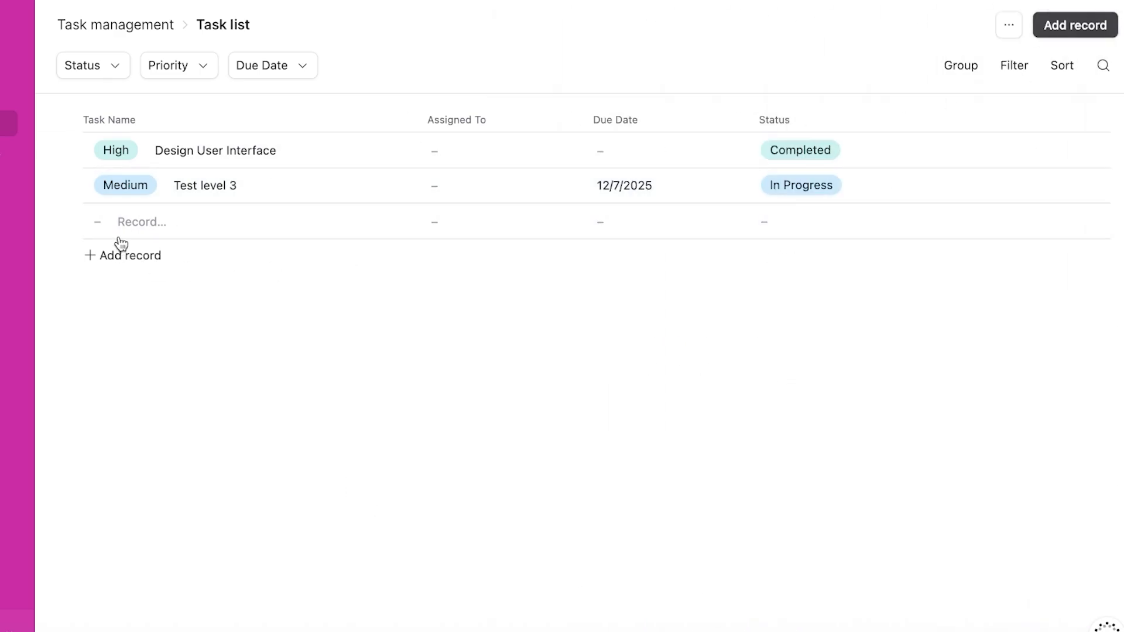
- Sort the tasks on the My Work - Task Management page by Status instead of Due Date
{"action": "mouse_move", "coordinate": [30, 231]}
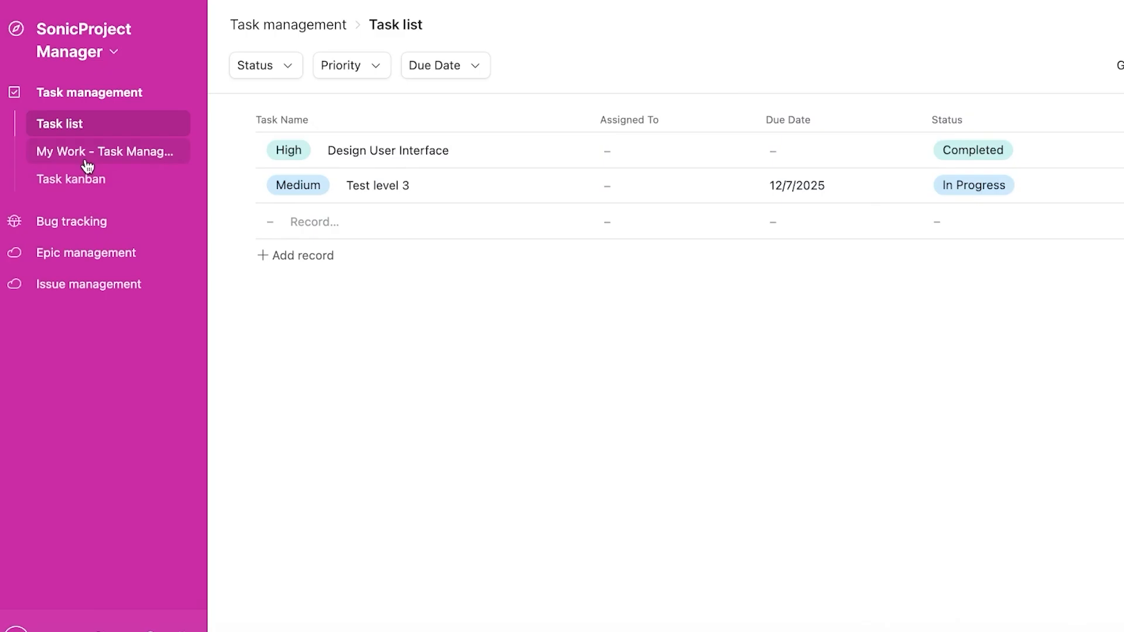
{"action": "left_click", "coordinate": [86, 157]}
{"action": "scroll", "coordinate": [367, 352], "scroll_direction": "down", "scroll_amount": 3}
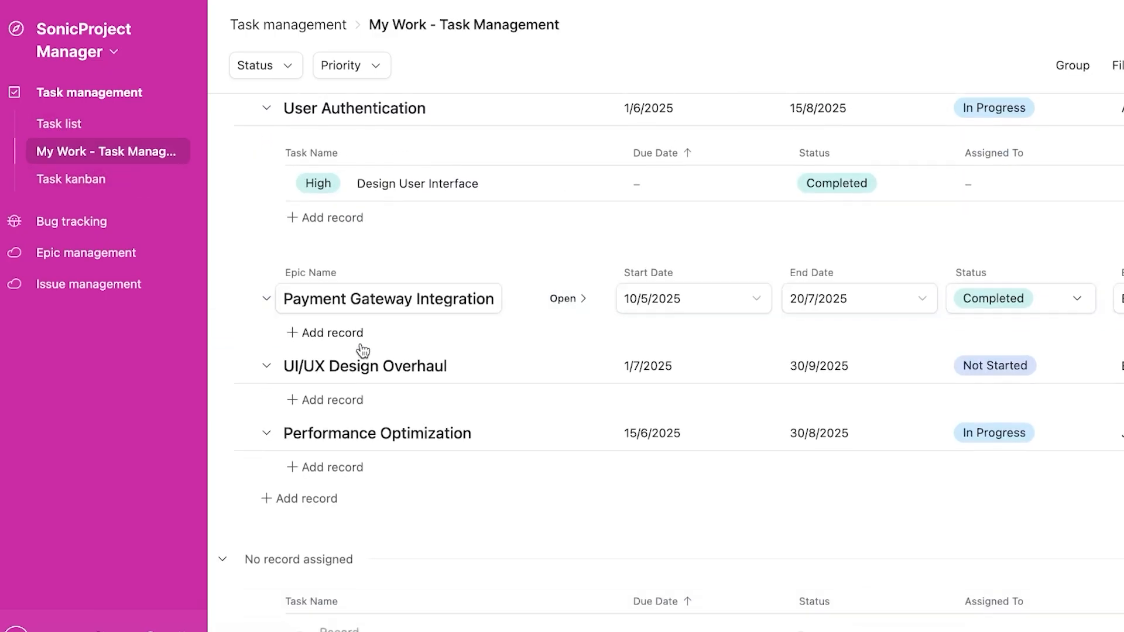
{"action": "scroll", "coordinate": [367, 415], "scroll_direction": "up", "scroll_amount": 3}
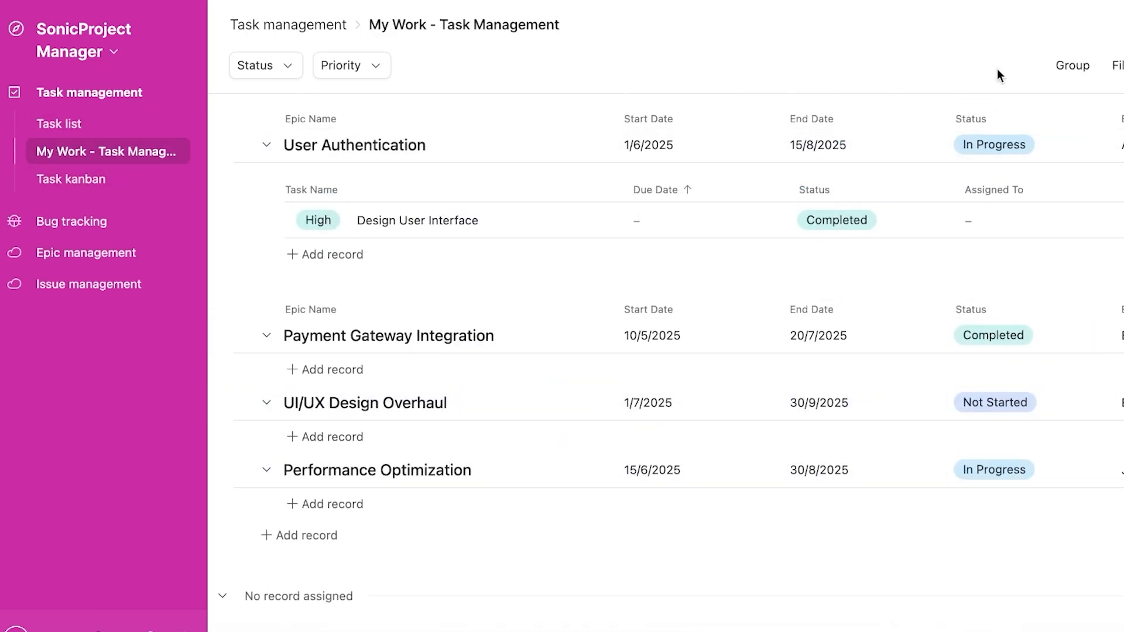
{"action": "left_click", "coordinate": [1119, 69]}
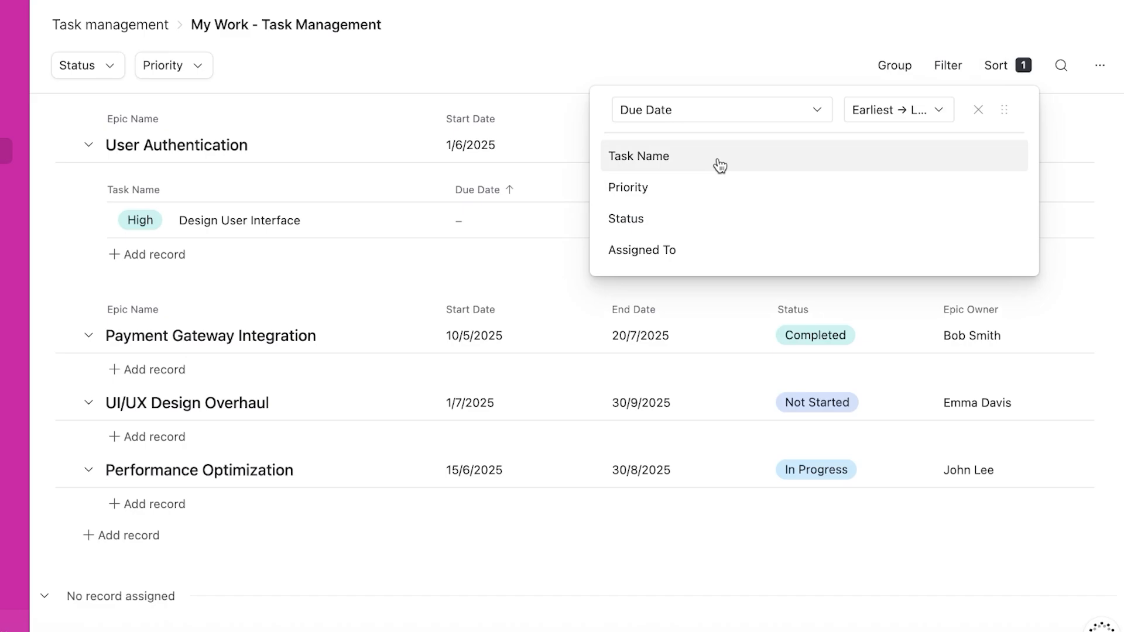
{"action": "left_click", "coordinate": [624, 218]}
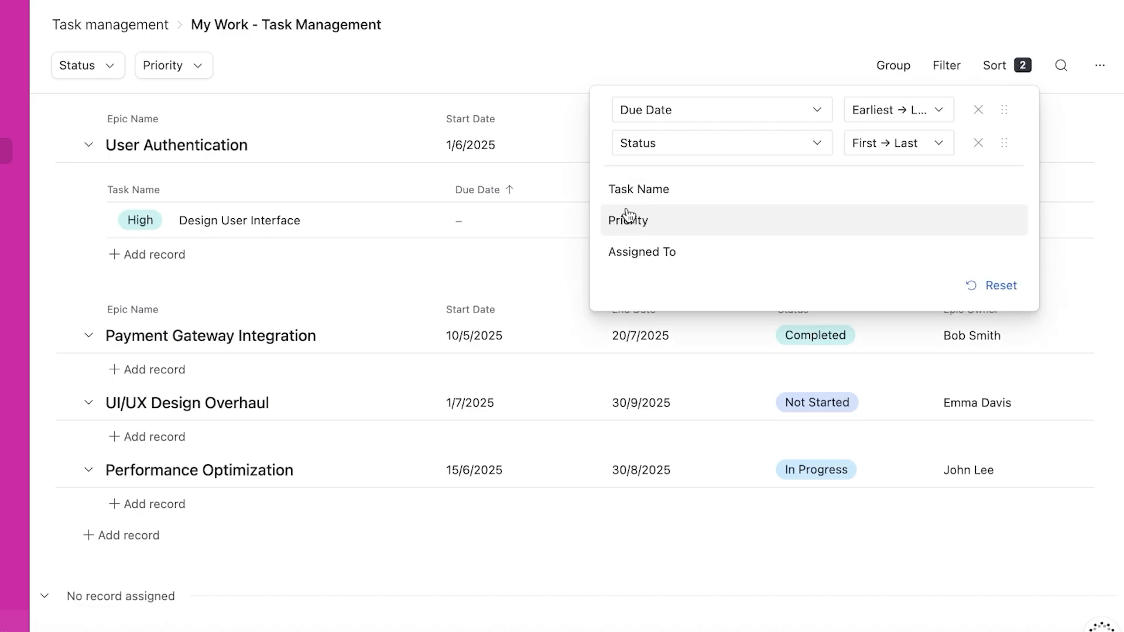
{"action": "left_click", "coordinate": [978, 109]}
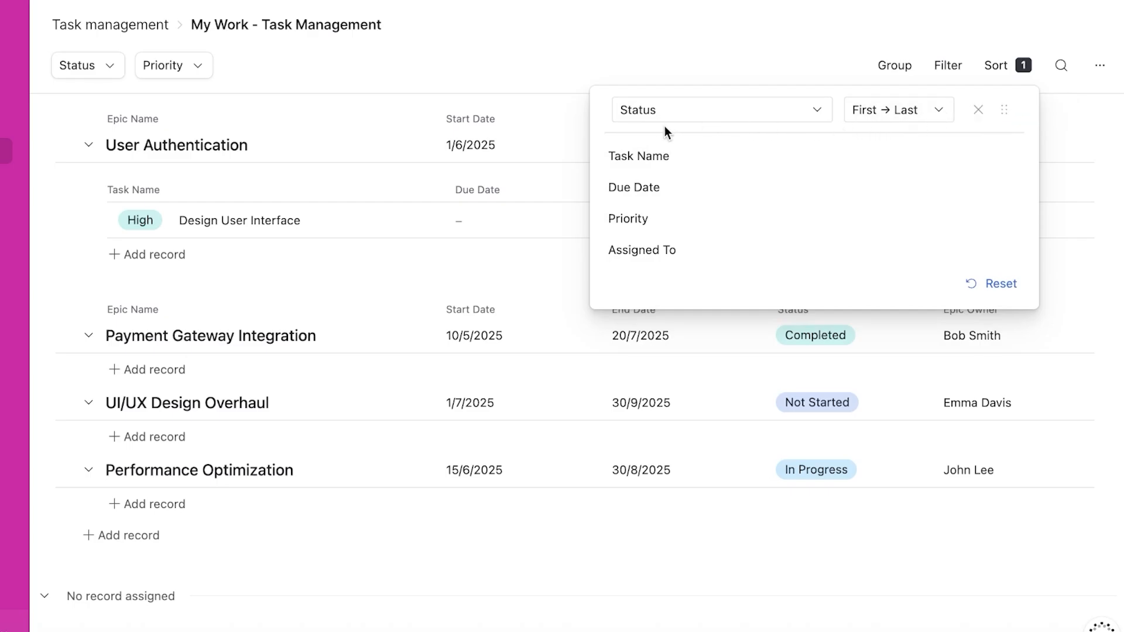
{"action": "left_click", "coordinate": [537, 391]}
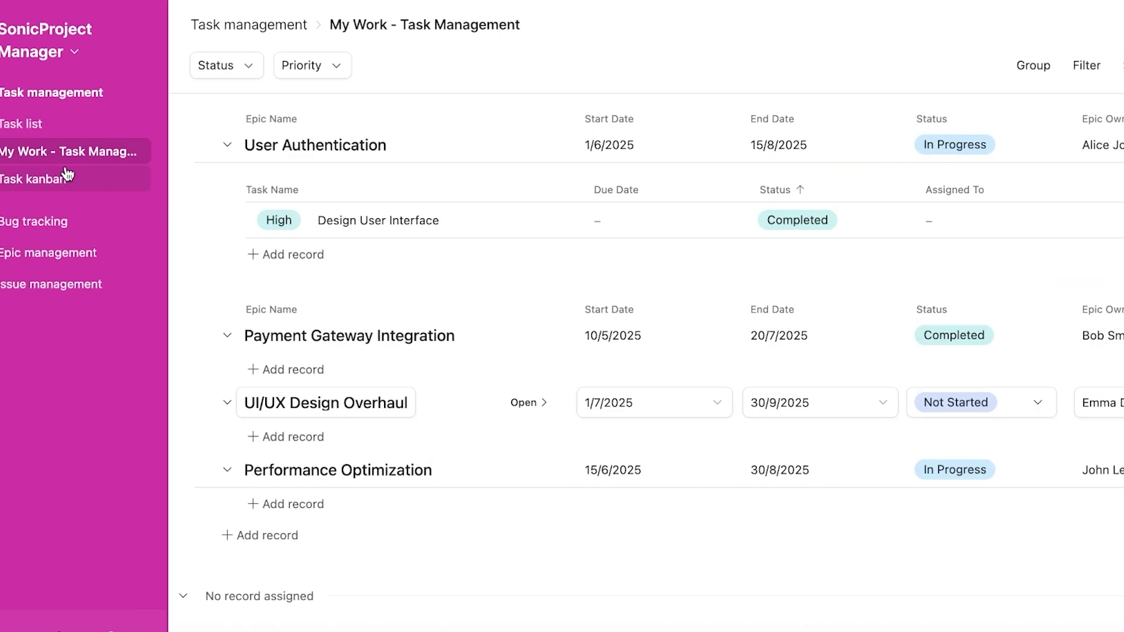
- Add an unnamed record to the Uncategorized column of the Task kanban page and close its details
{"action": "left_click", "coordinate": [97, 177]}
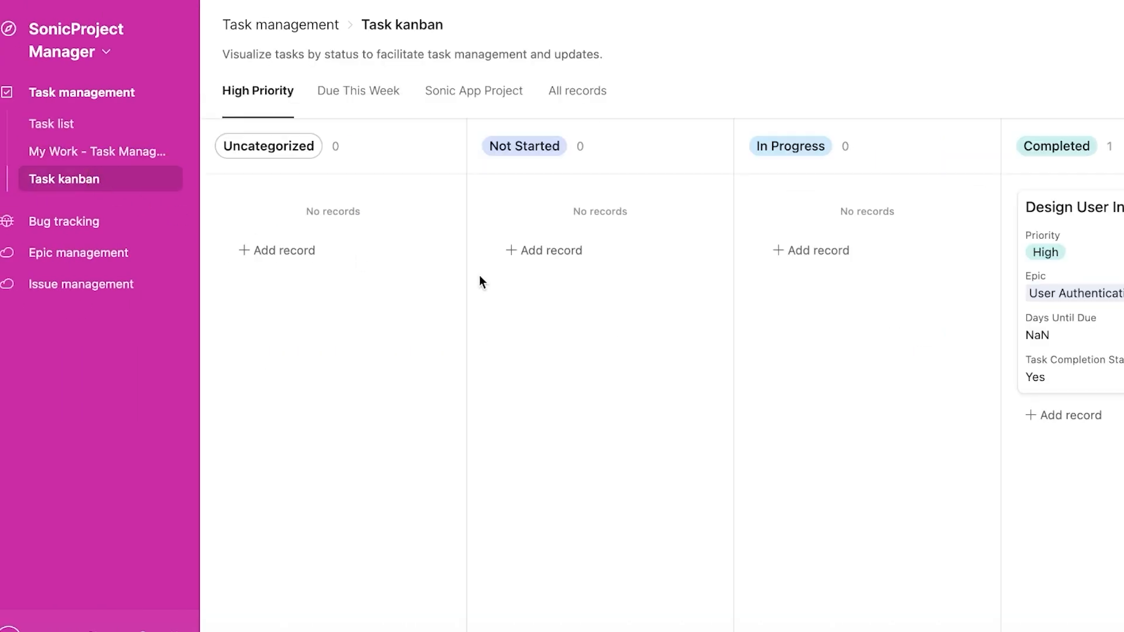
{"action": "left_click", "coordinate": [261, 251]}
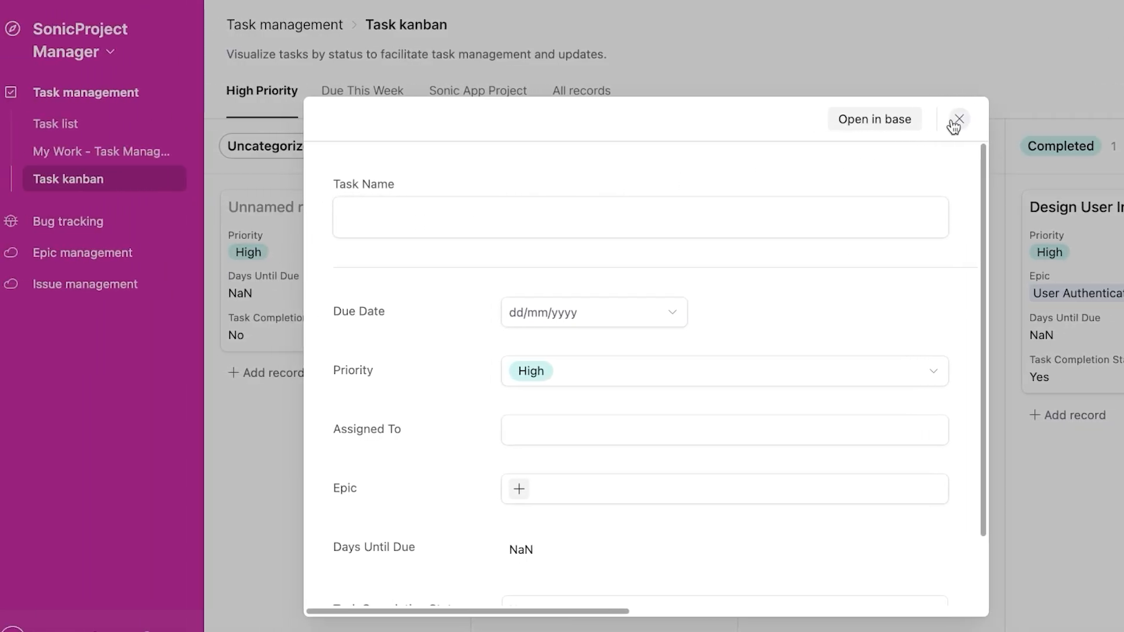
{"action": "left_click", "coordinate": [905, 116]}
- Add a record with Bug ID "issue with registration on desktop" to all records of the Bug list page
{"action": "left_click", "coordinate": [73, 226]}
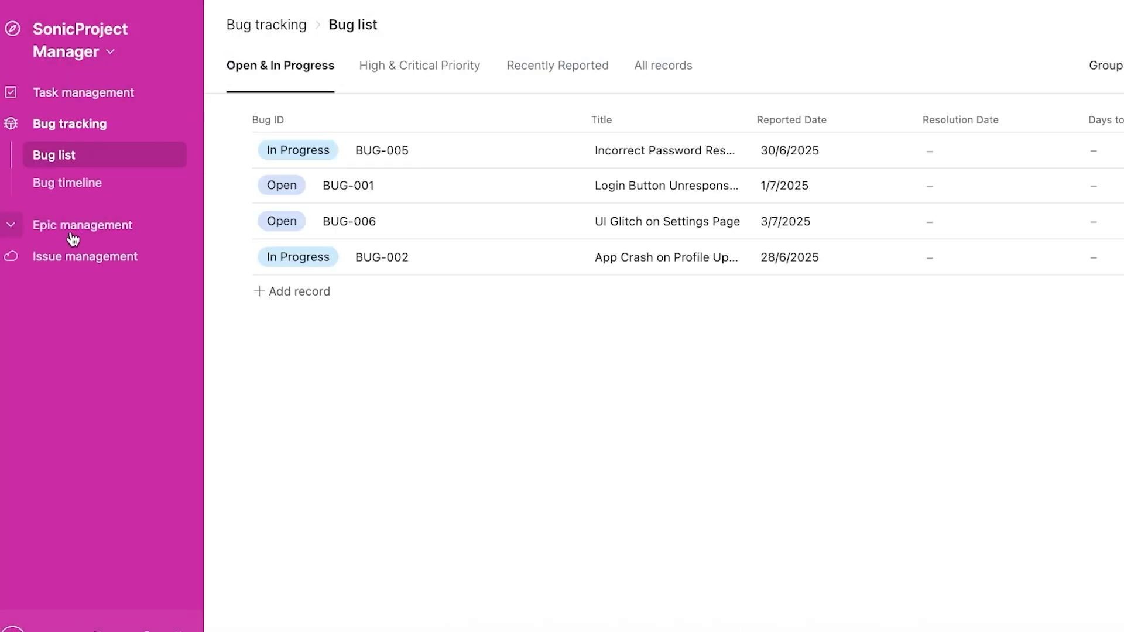
{"action": "left_click", "coordinate": [439, 68]}
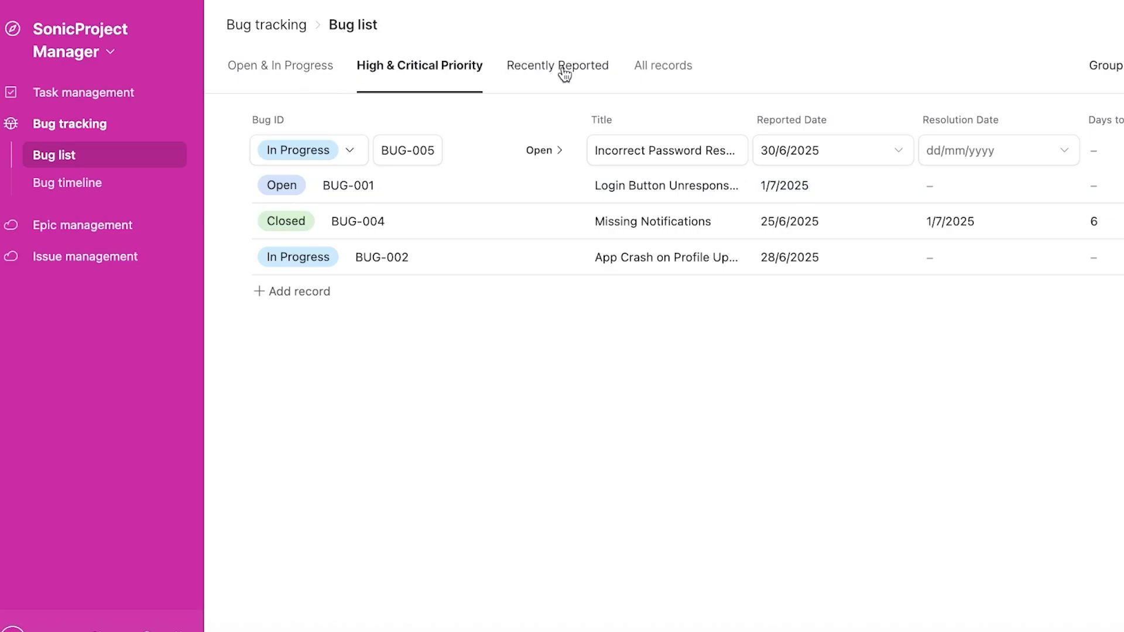
{"action": "left_click", "coordinate": [638, 70]}
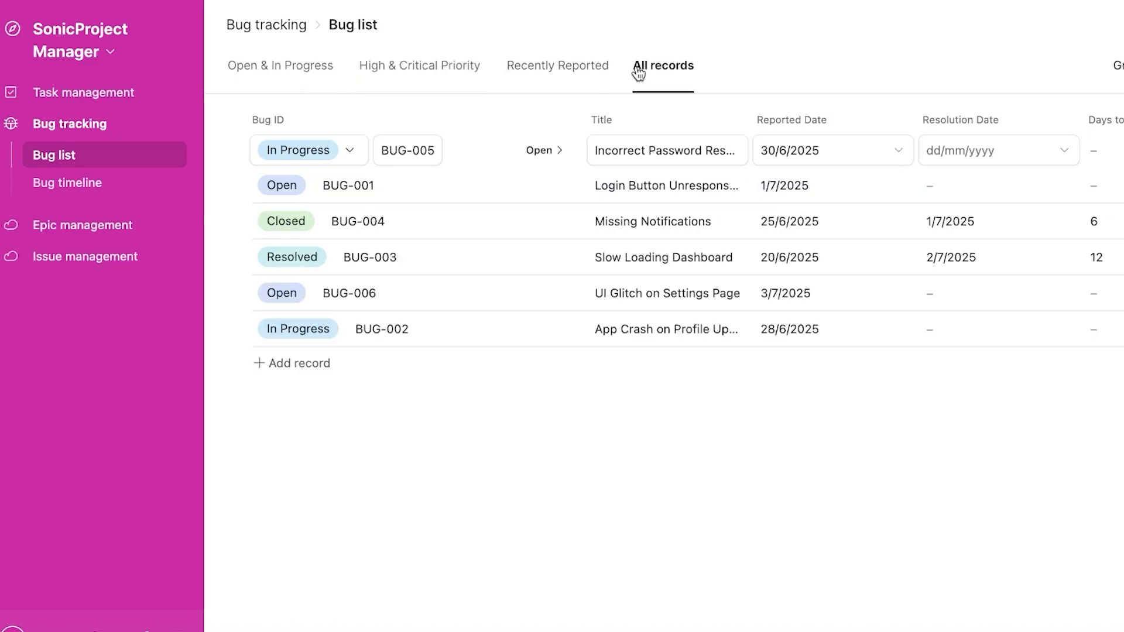
{"action": "left_click", "coordinate": [298, 364]}
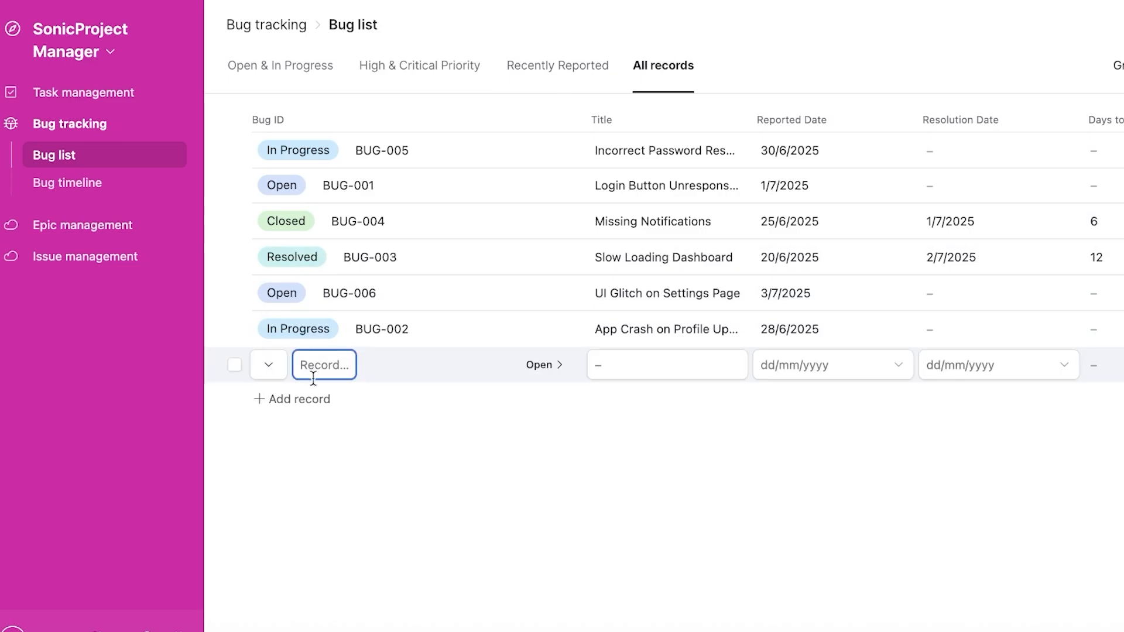
{"action": "type", "text": "issue with re"}
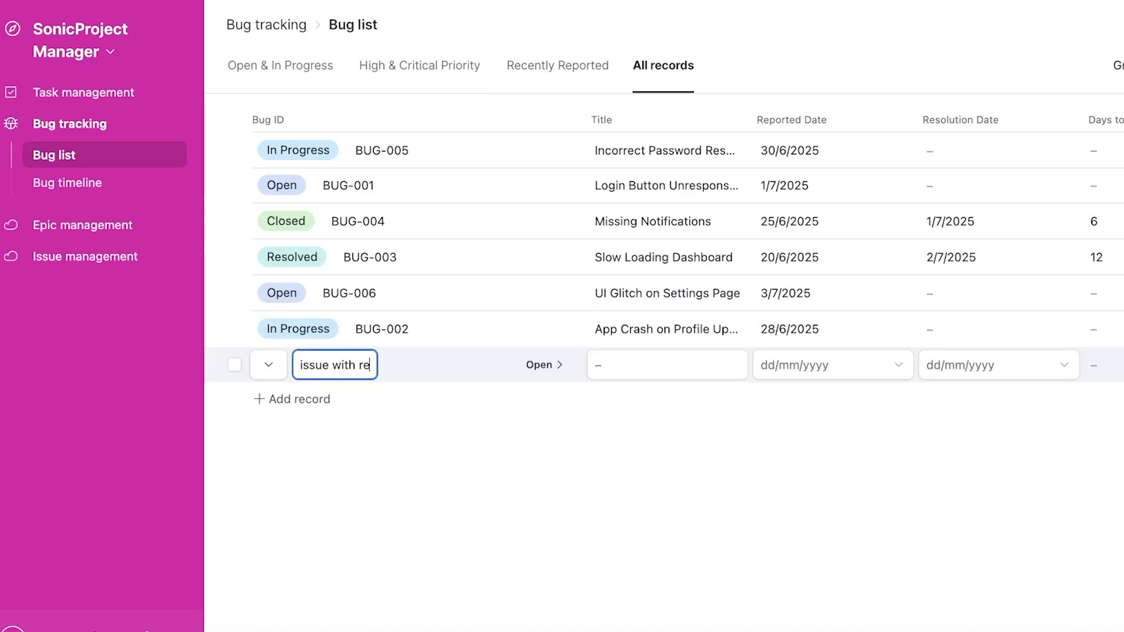
{"action": "type", "text": "gistration dn on"}
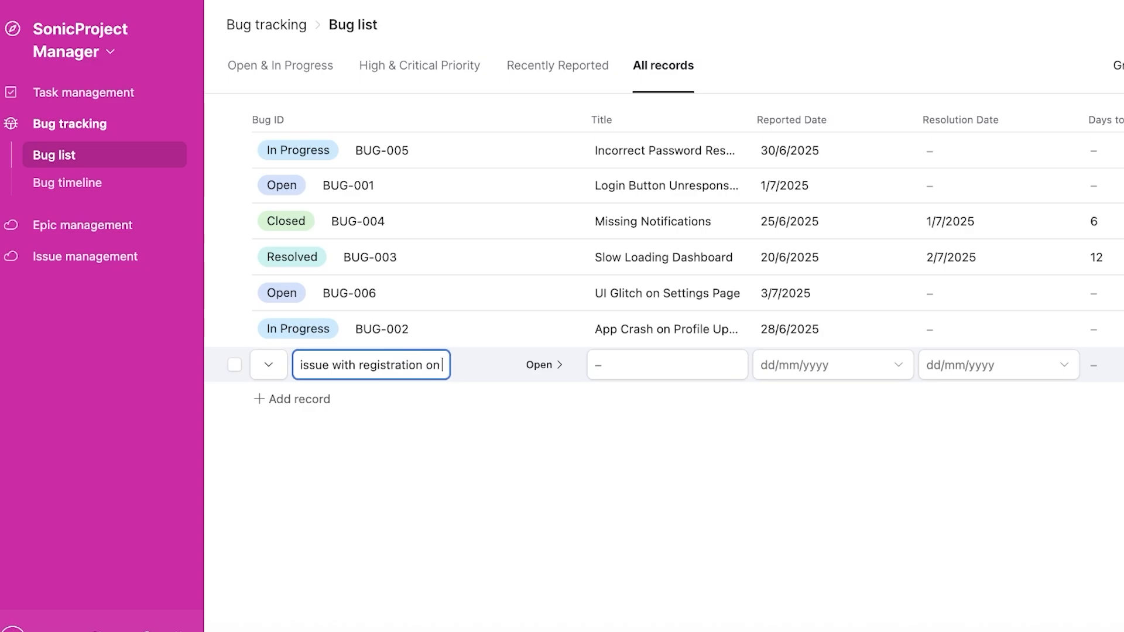
{"action": "type", "text": " desktop"}
{"action": "key", "text": "Return"}
- Set the status of the "issue with registration on desktop" bug to Open
{"action": "left_click", "coordinate": [269, 375]}
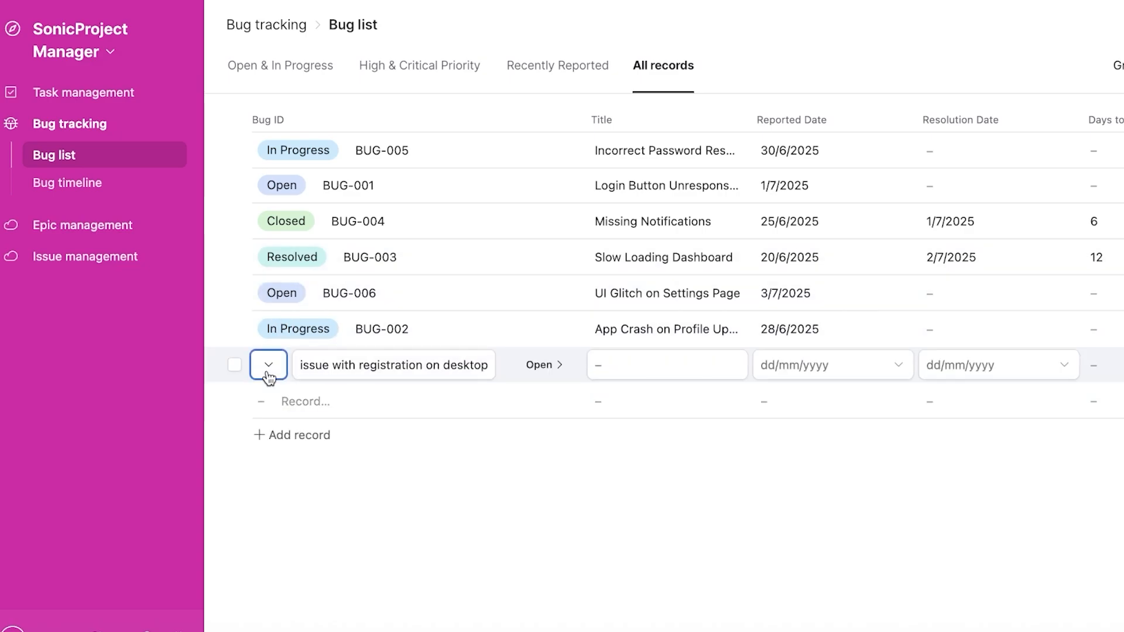
{"action": "left_click", "coordinate": [268, 374]}
{"action": "left_click", "coordinate": [351, 440]}
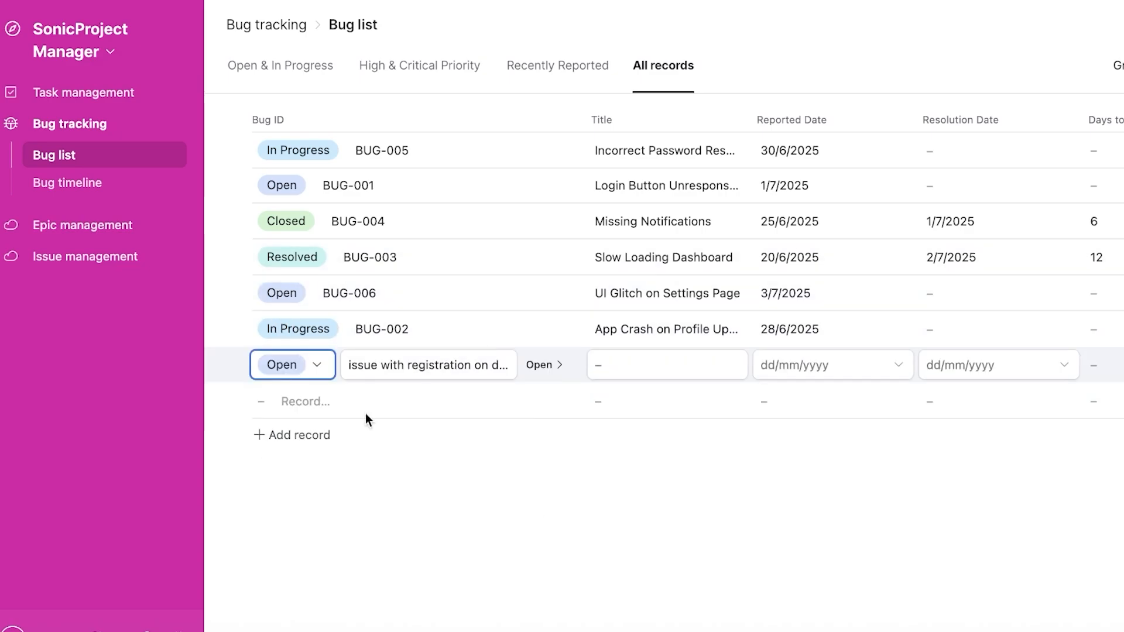
- Look at the empty Title, Reported Date and Resolution Date fields of the "issue with registration on desktop" bug
{"action": "left_click", "coordinate": [622, 359]}
{"action": "left_click", "coordinate": [808, 367]}
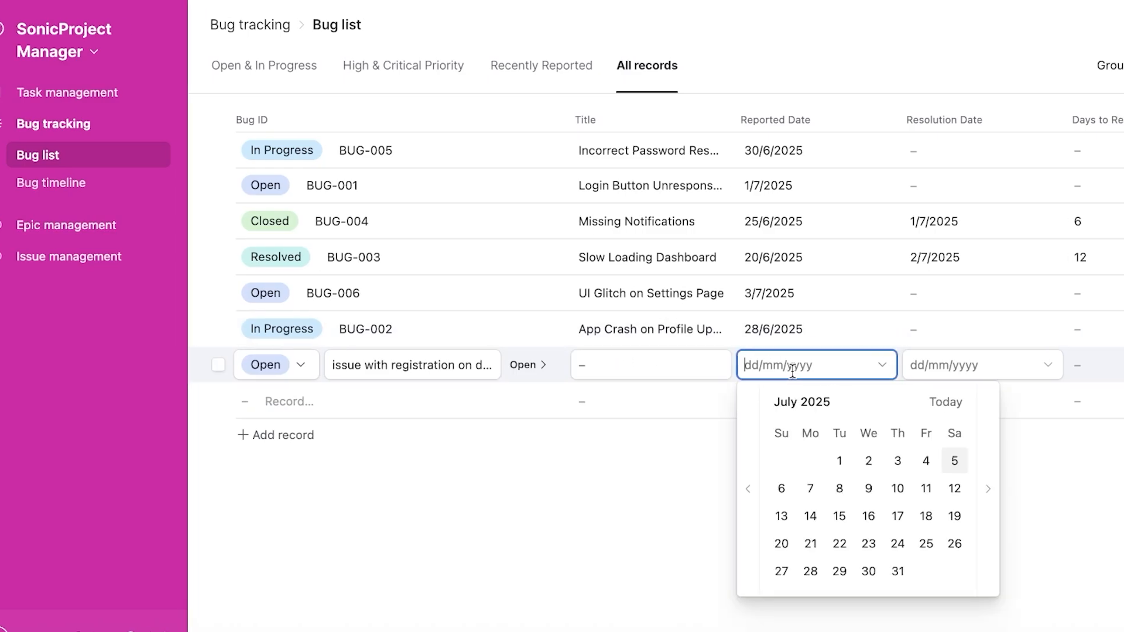
{"action": "left_click", "coordinate": [986, 363]}
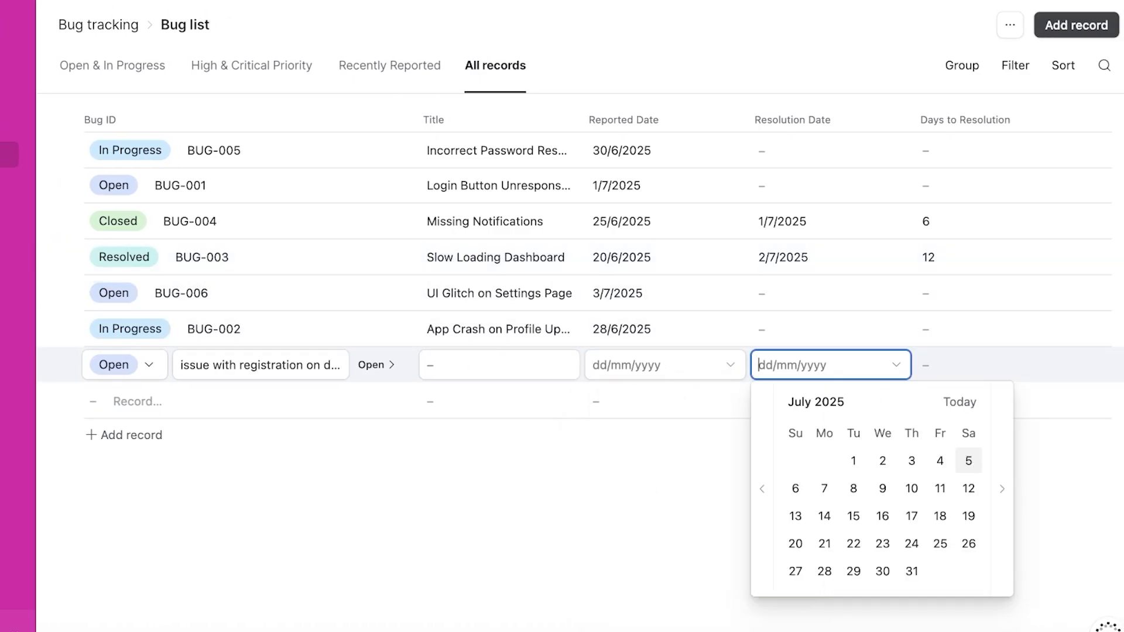
- View the Bug timeline page and open the Epic management section
{"action": "left_click", "coordinate": [35, 182]}
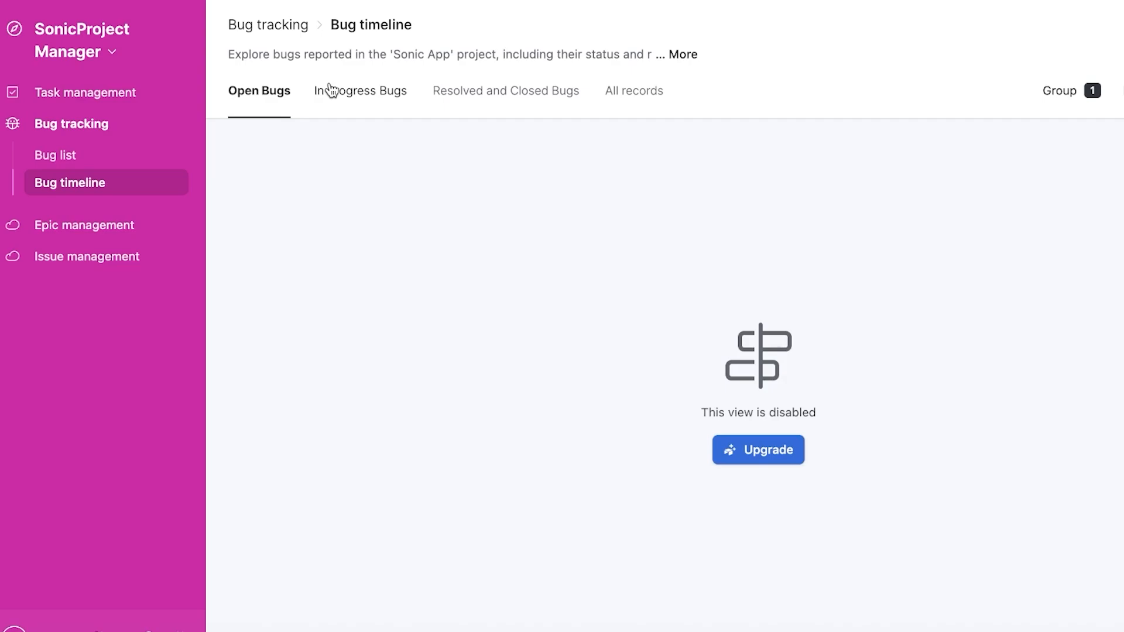
{"action": "left_click", "coordinate": [149, 226]}
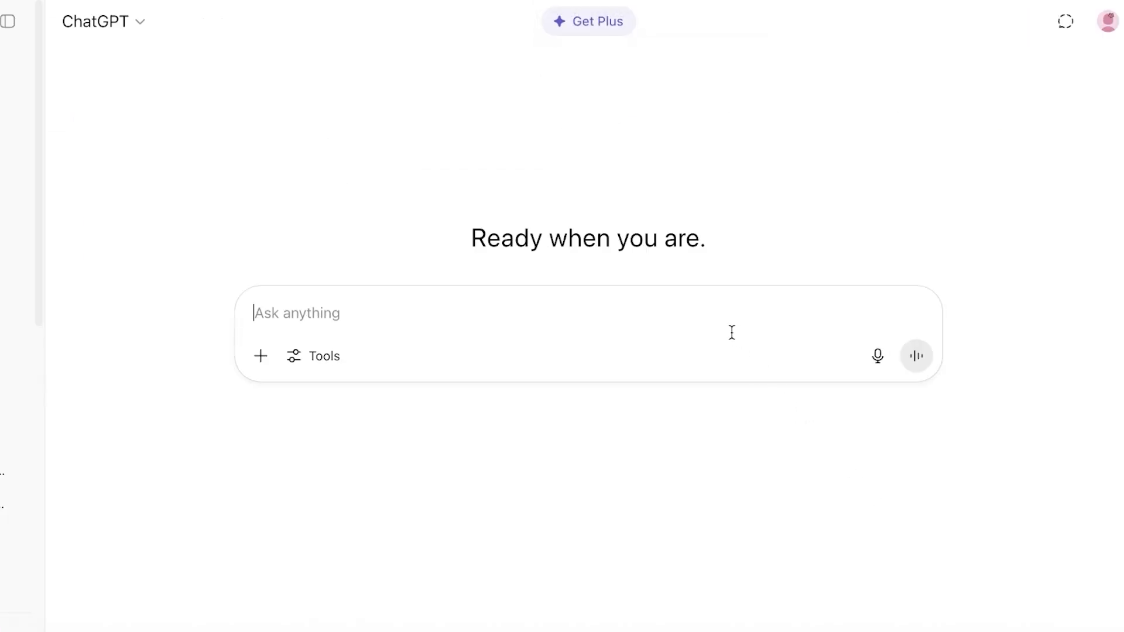
- In ChatGPT, submit the prompt "tell me everything that needs to be included in a project manager app for a marketing project"
{"action": "type", "text": "tell "}
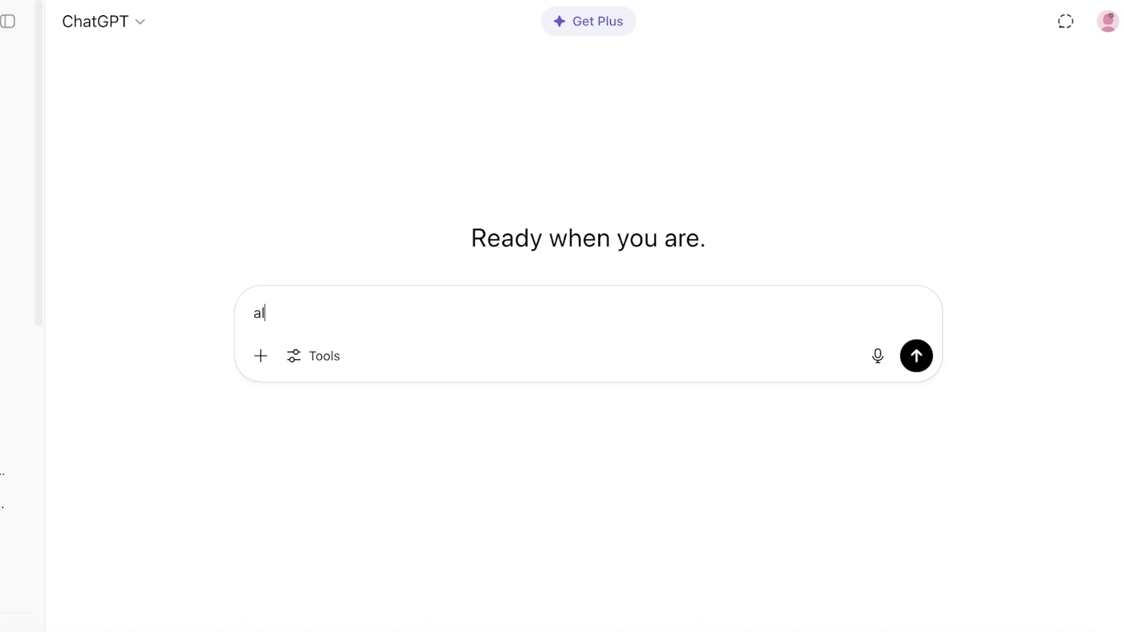
{"action": "type", "text": "me every"}
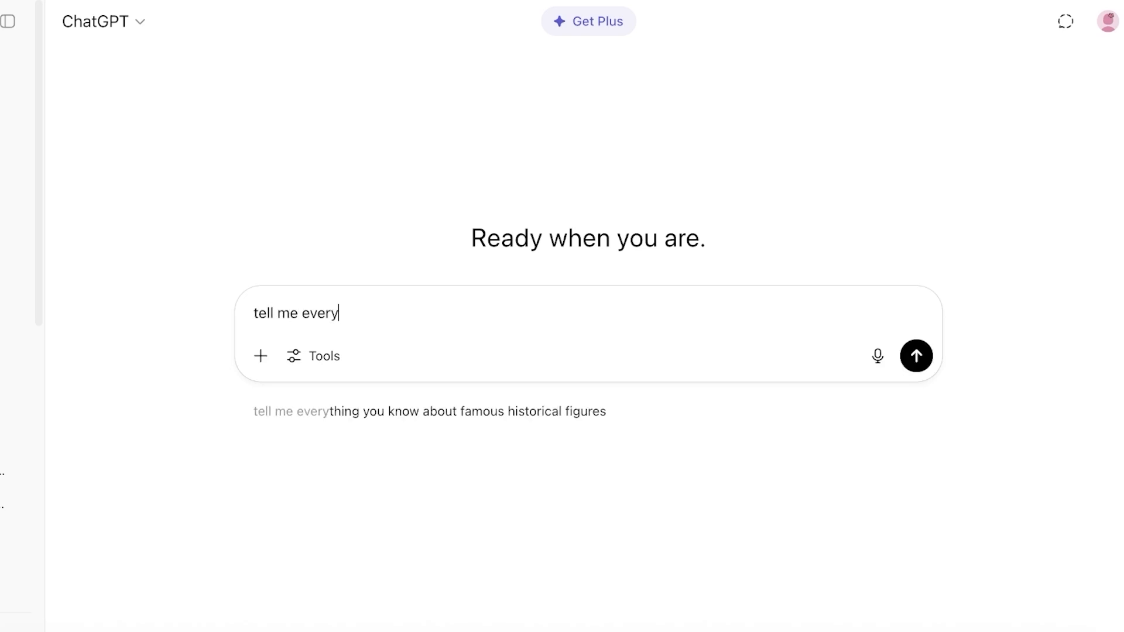
{"action": "type", "text": "thing that needs to "}
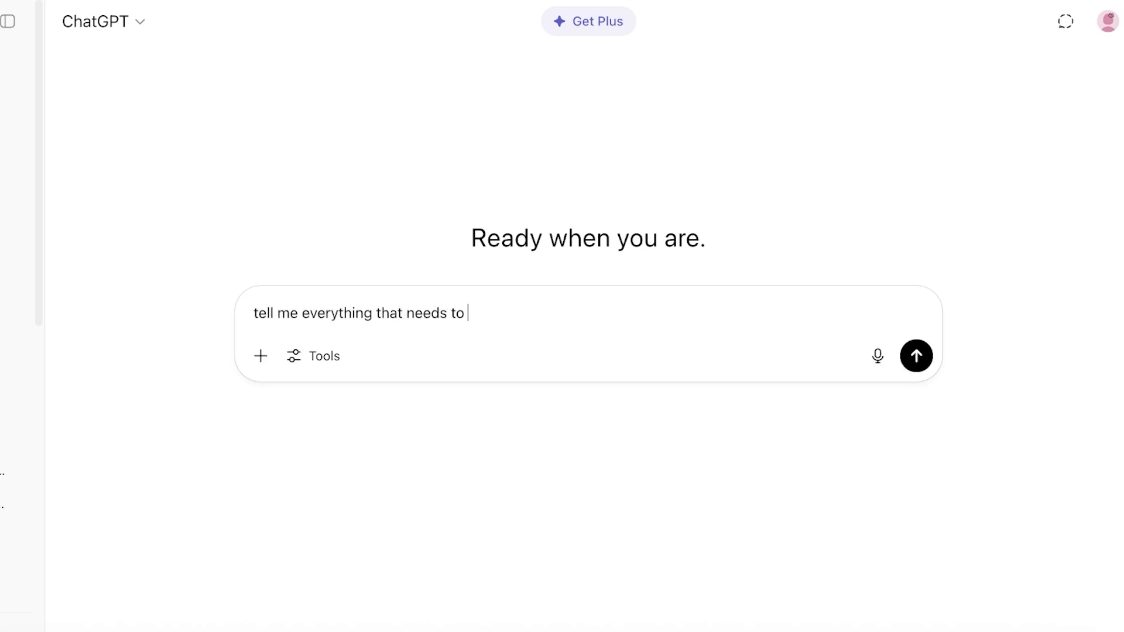
{"action": "type", "text": "be included in a "}
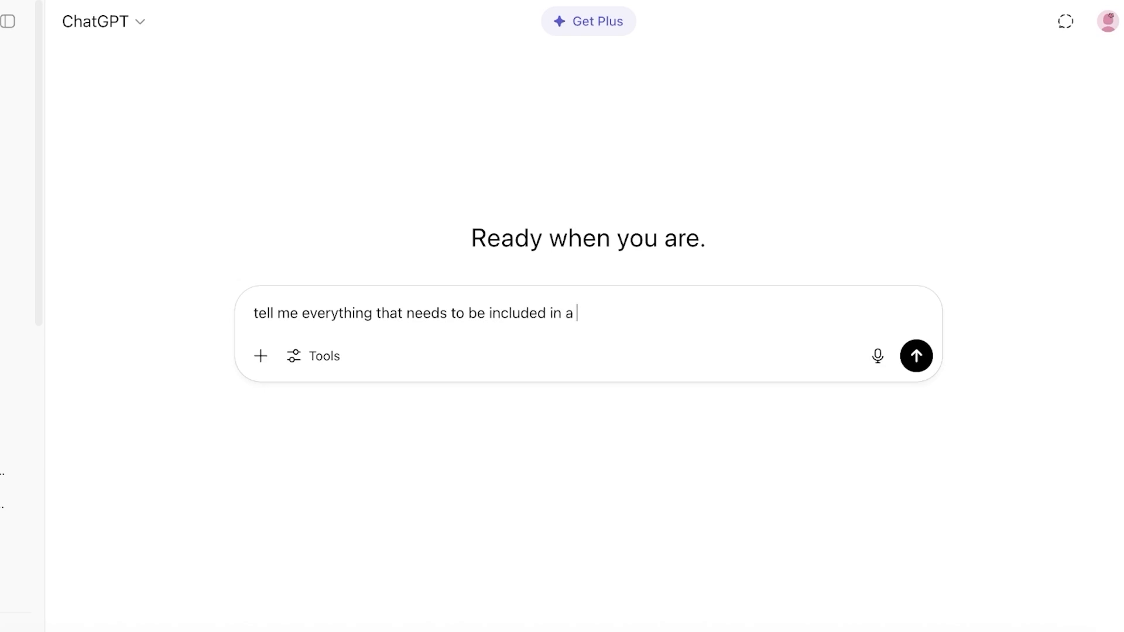
{"action": "type", "text": "project mana"}
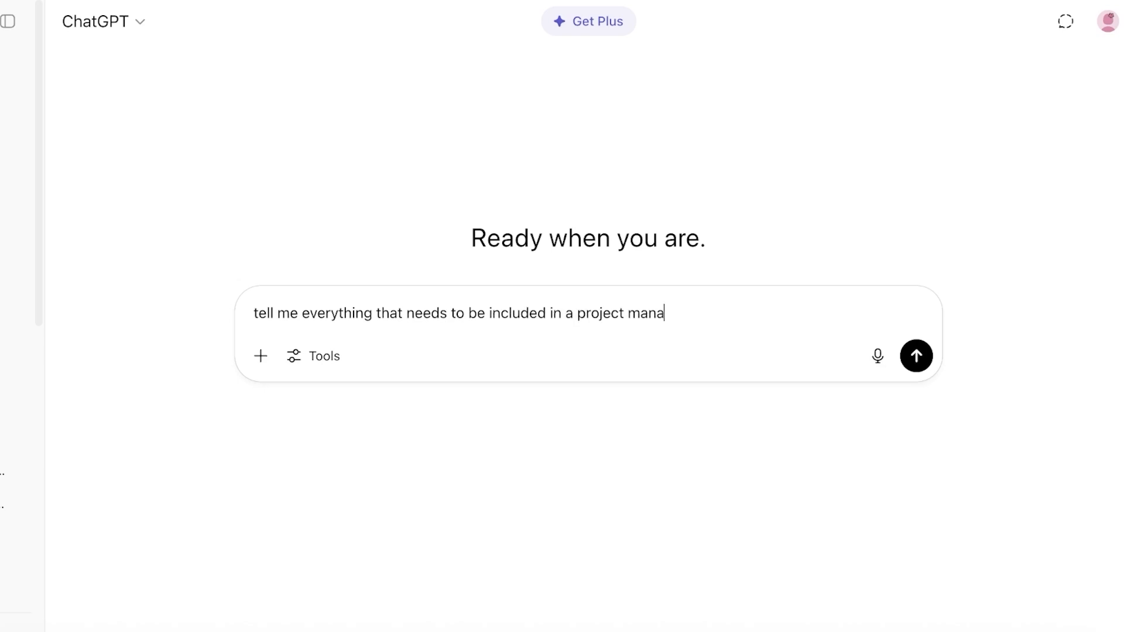
{"action": "type", "text": "ger app for a"}
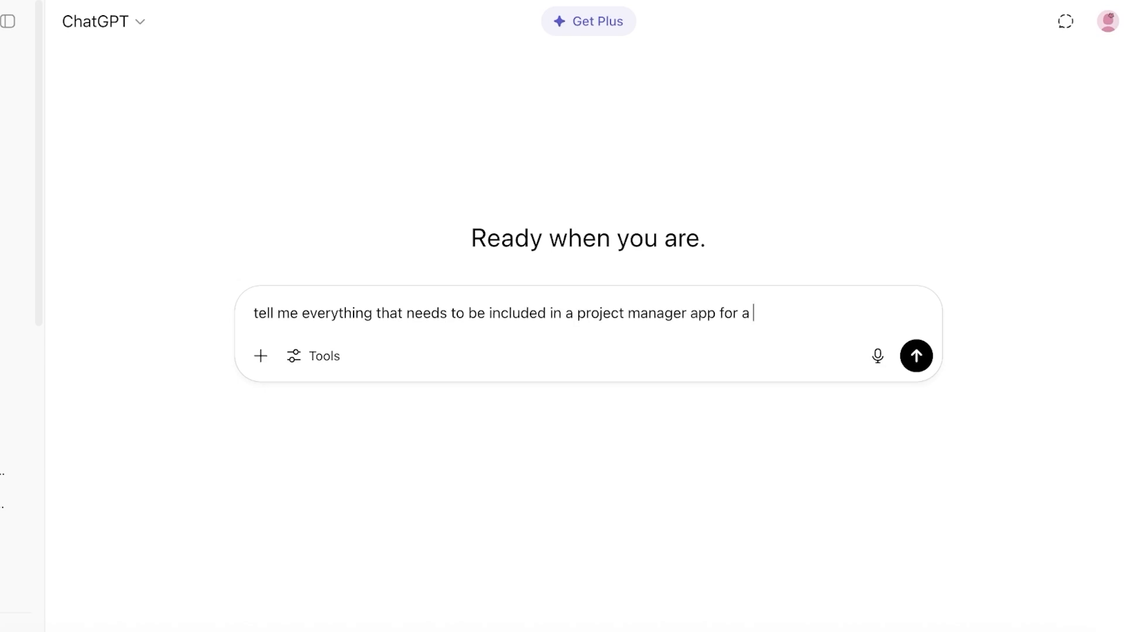
{"action": "type", "text": " marketing project"}
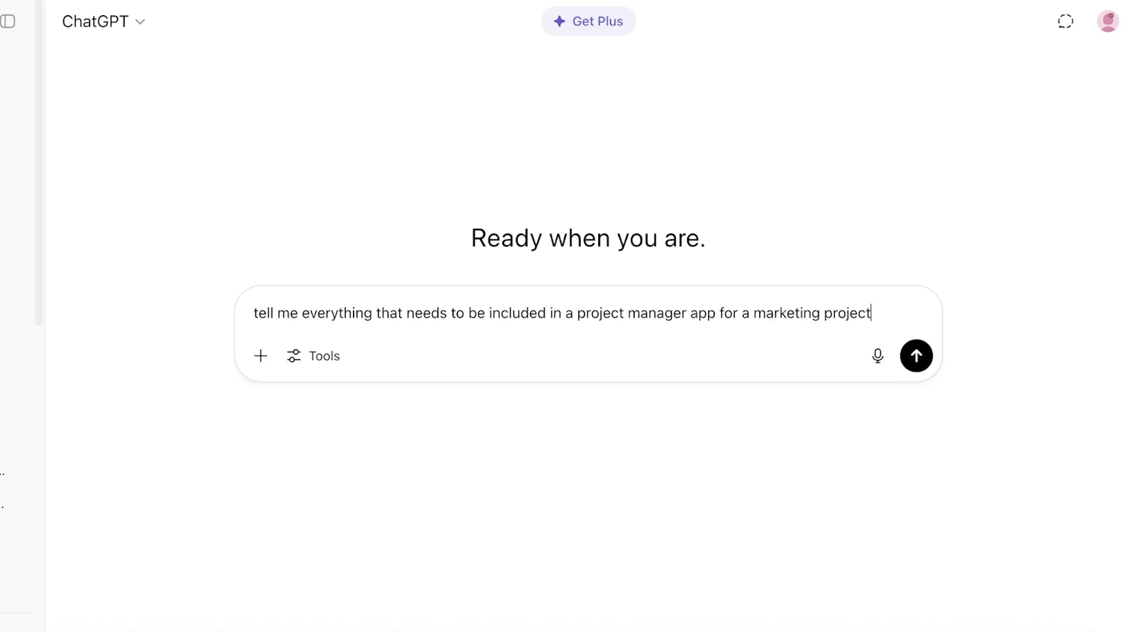
{"action": "key", "text": "Return"}
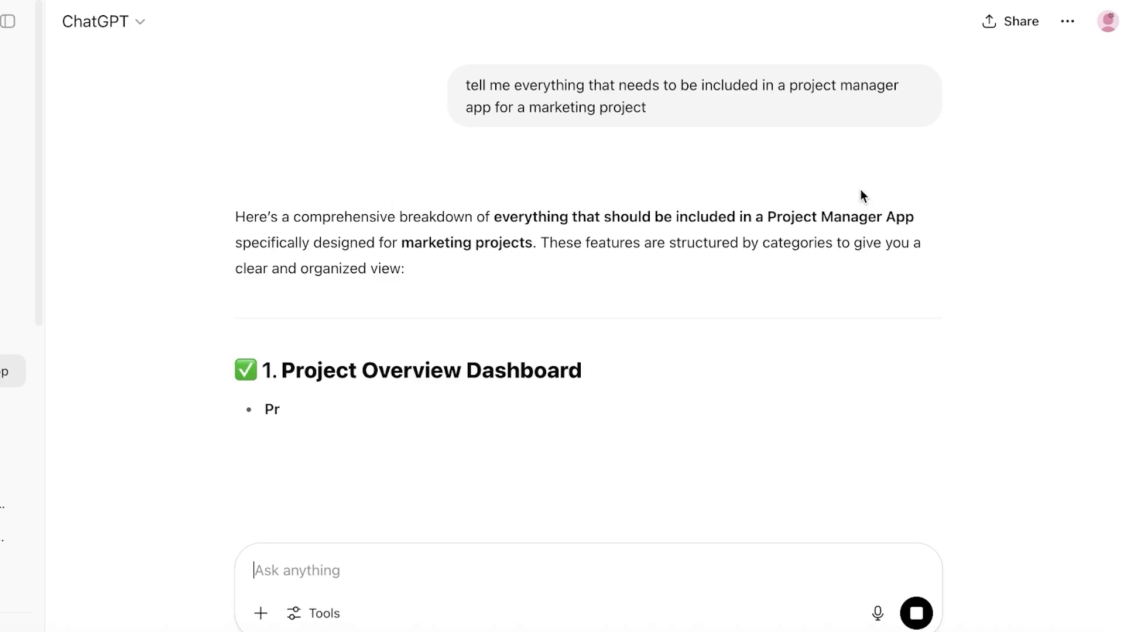
- Read through the generated feature list for the marketing project manager app, including the Templates & Automation and Mobile App Functionality sections
{"action": "scroll", "coordinate": [450, 301], "scroll_direction": "down", "scroll_amount": 3}
{"action": "scroll", "coordinate": [390, 303], "scroll_direction": "down", "scroll_amount": 4}
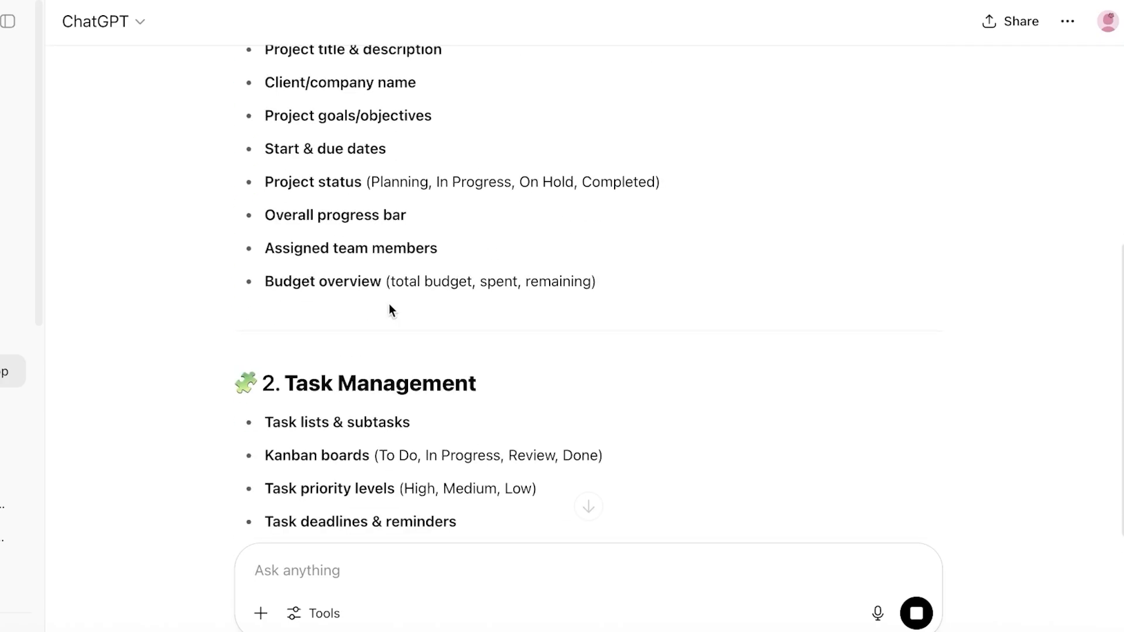
{"action": "scroll", "coordinate": [389, 304], "scroll_direction": "down", "scroll_amount": 12}
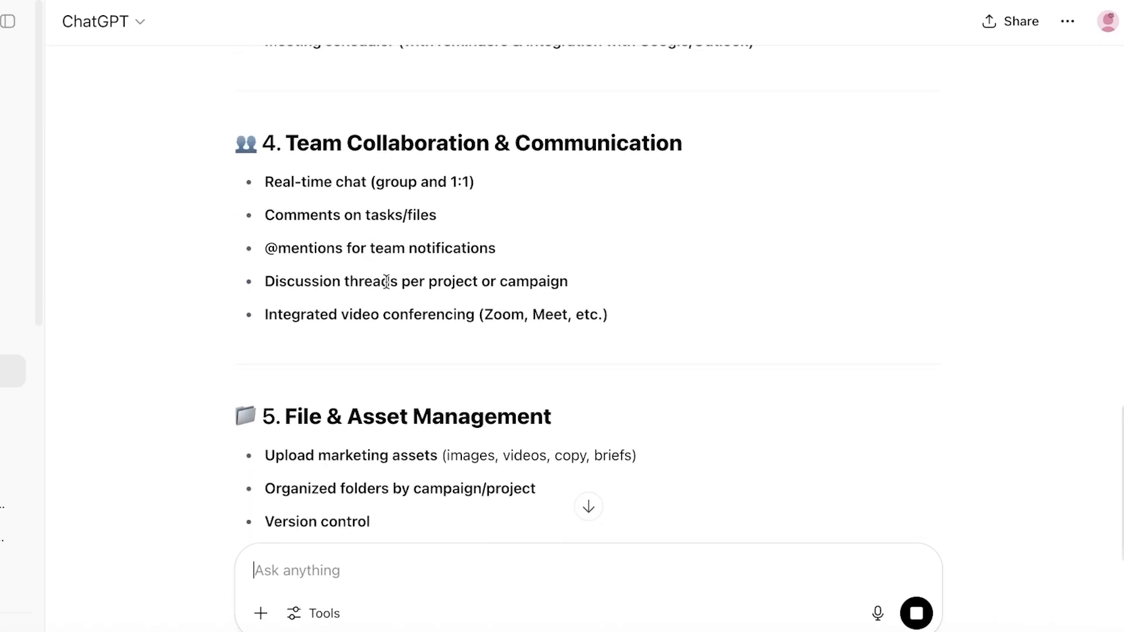
{"action": "scroll", "coordinate": [401, 361], "scroll_direction": "down", "scroll_amount": 20}
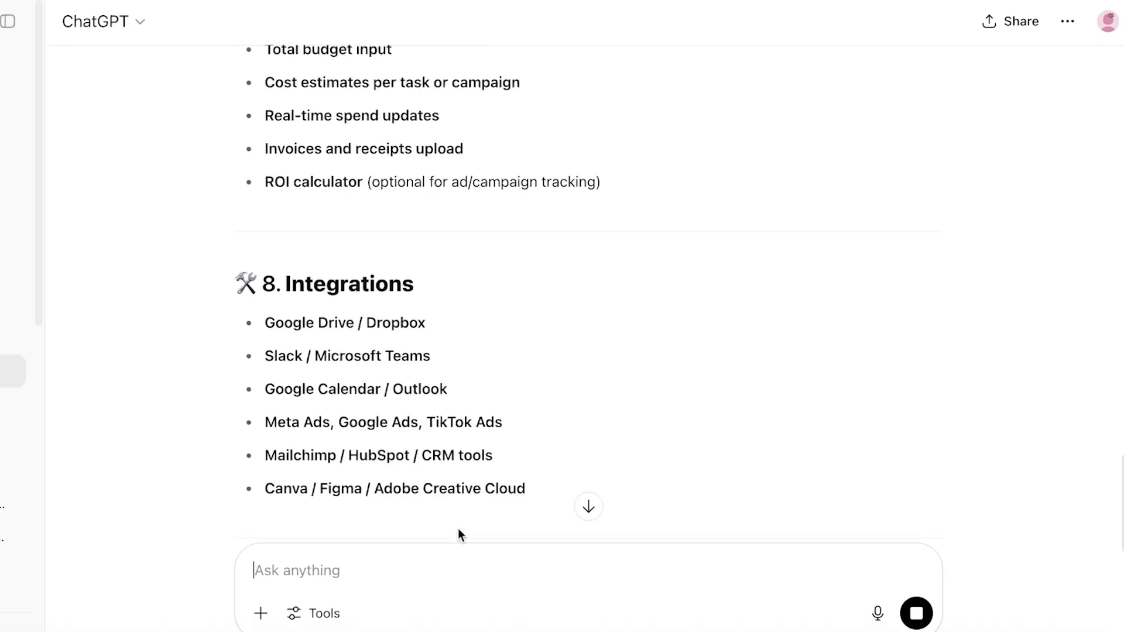
{"action": "scroll", "coordinate": [440, 438], "scroll_direction": "down", "scroll_amount": 5}
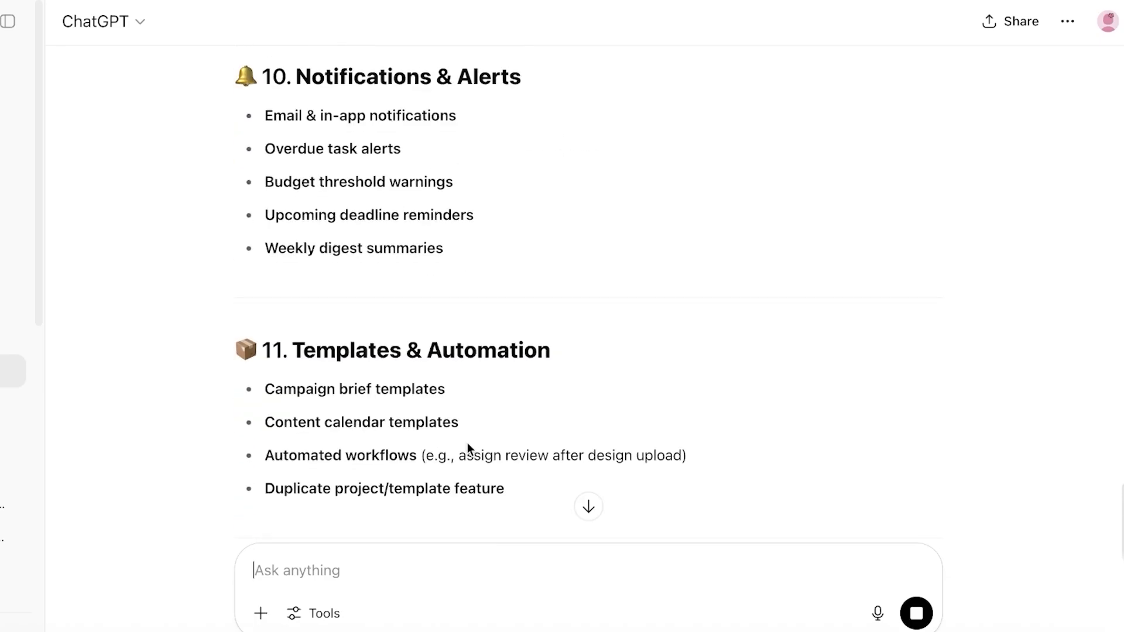
{"action": "scroll", "coordinate": [467, 442], "scroll_direction": "down", "scroll_amount": 12}
{"action": "scroll", "coordinate": [529, 439], "scroll_direction": "up", "scroll_amount": 9}
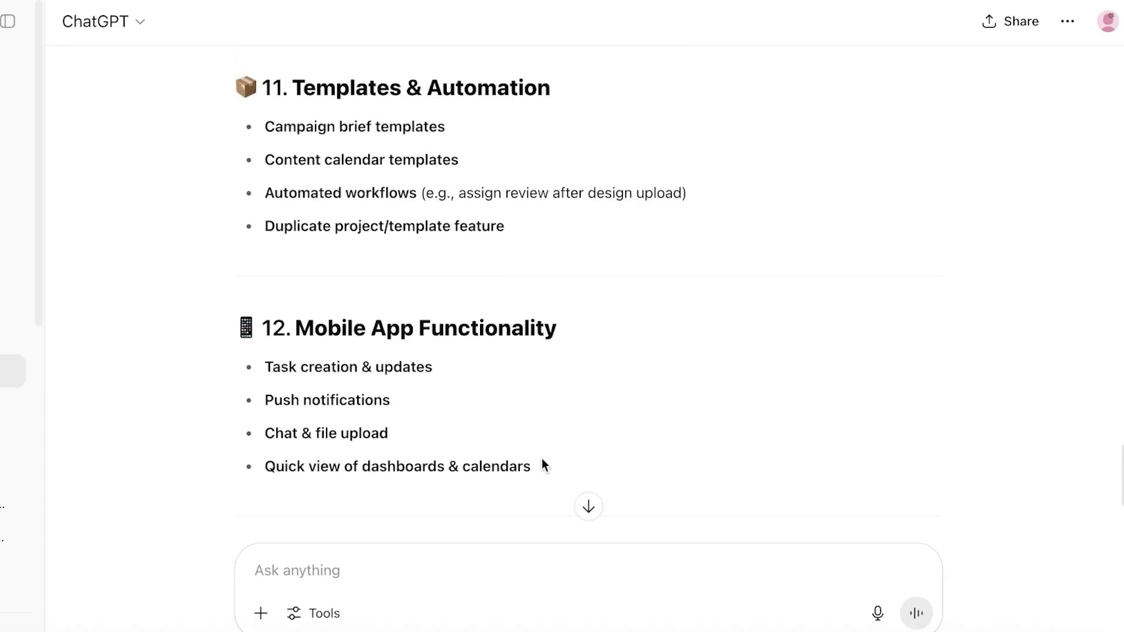
{"action": "scroll", "coordinate": [506, 375], "scroll_direction": "up", "scroll_amount": 2}
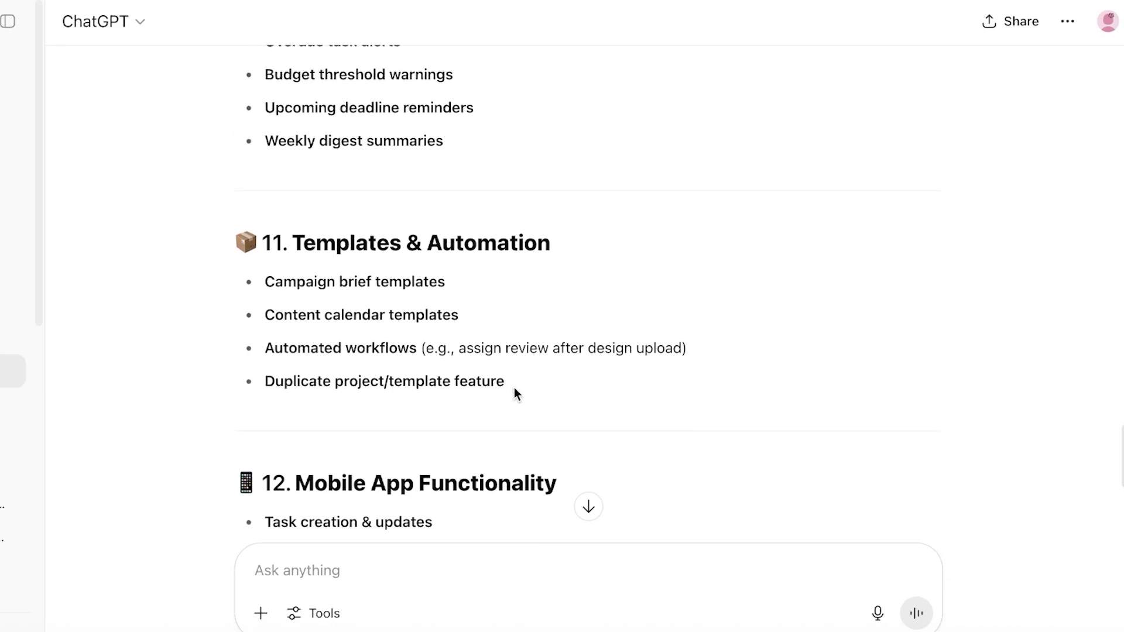
- Copy the part of the answer from section 1, Project Overview Dashboard, through section 11, Templates & Automation
{"action": "left_click_drag", "start_coordinate": [514, 388], "coordinate": [259, 367]}
{"action": "right_click", "coordinate": [310, 362]}
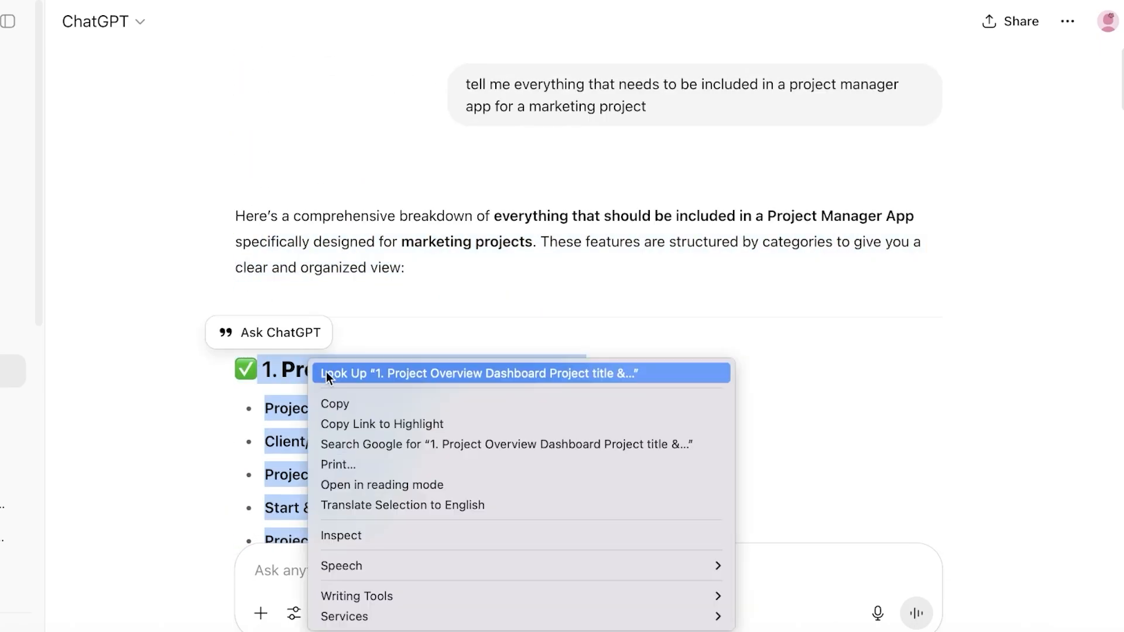
{"action": "left_click", "coordinate": [347, 405]}
{"action": "scroll", "coordinate": [713, 120], "scroll_direction": "down", "scroll_amount": 1}
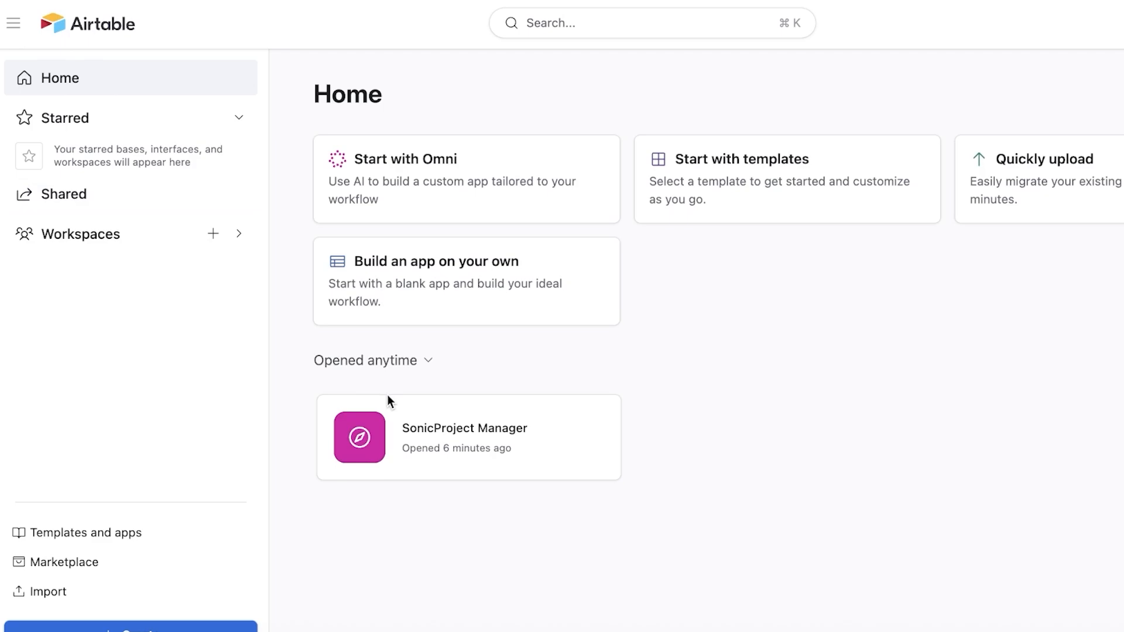
- Switch to the Airtable home page and start building a new app with Omni
{"action": "left_click", "coordinate": [605, 424]}
{"action": "left_click", "coordinate": [870, 340]}
{"action": "left_click", "coordinate": [474, 299]}
{"action": "left_click", "coordinate": [495, 168]}
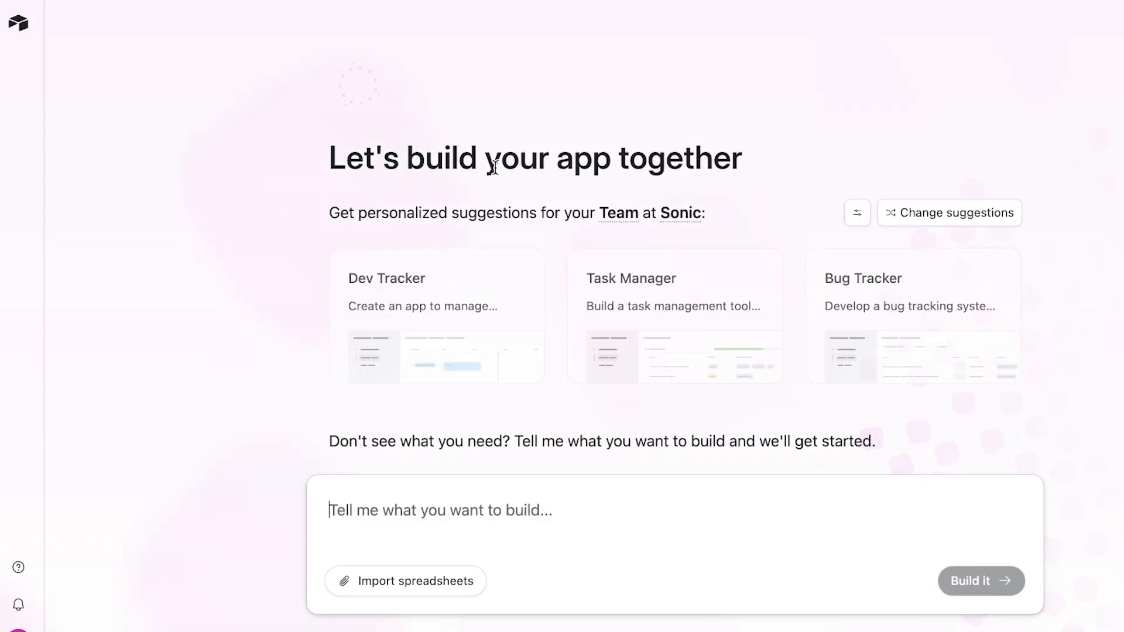
- Paste the copied feature list into the Omni prompt as the description of the app
{"action": "right_click", "coordinate": [494, 510]}
{"action": "left_click", "coordinate": [424, 501]}
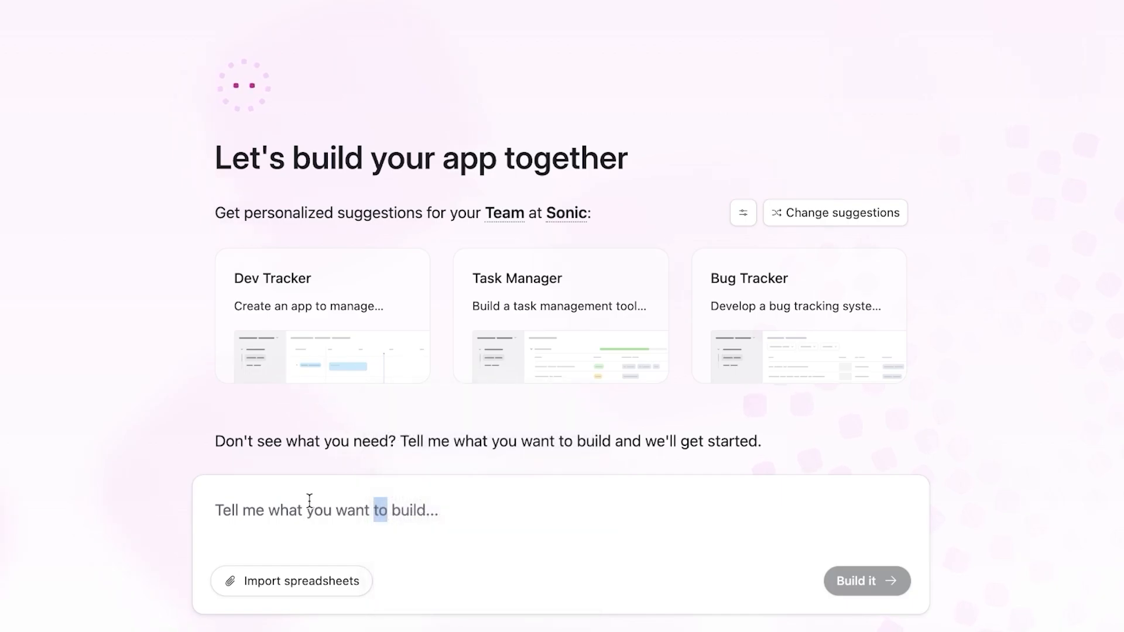
{"action": "left_click", "coordinate": [307, 503]}
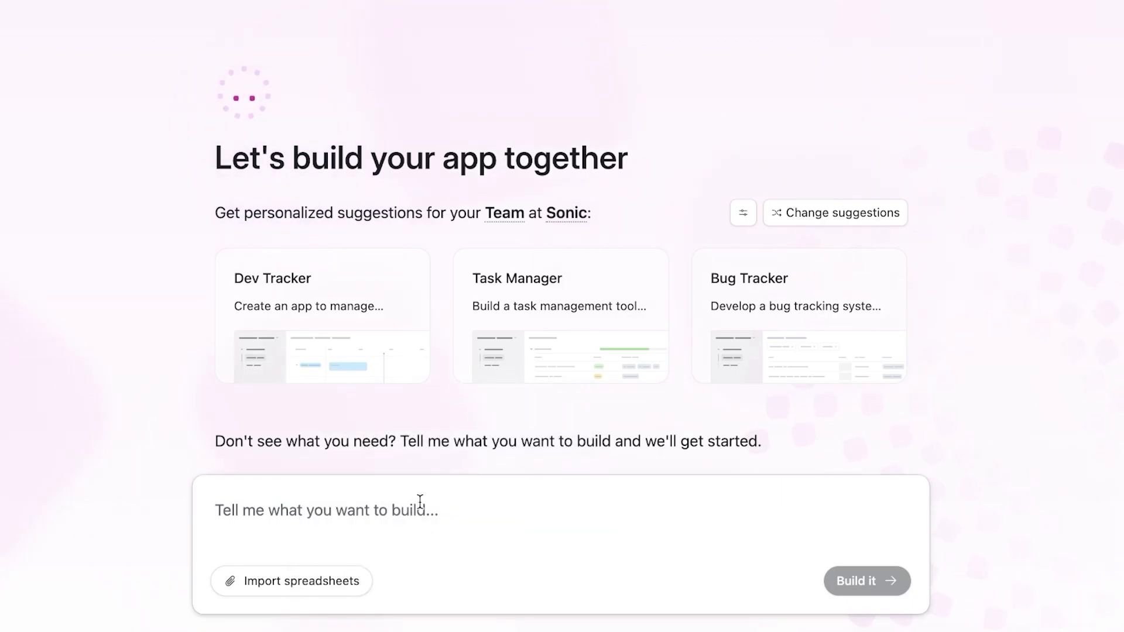
{"action": "key", "text": "ctrl+v"}
{"action": "scroll", "coordinate": [417, 509], "scroll_direction": "down", "scroll_amount": 1}
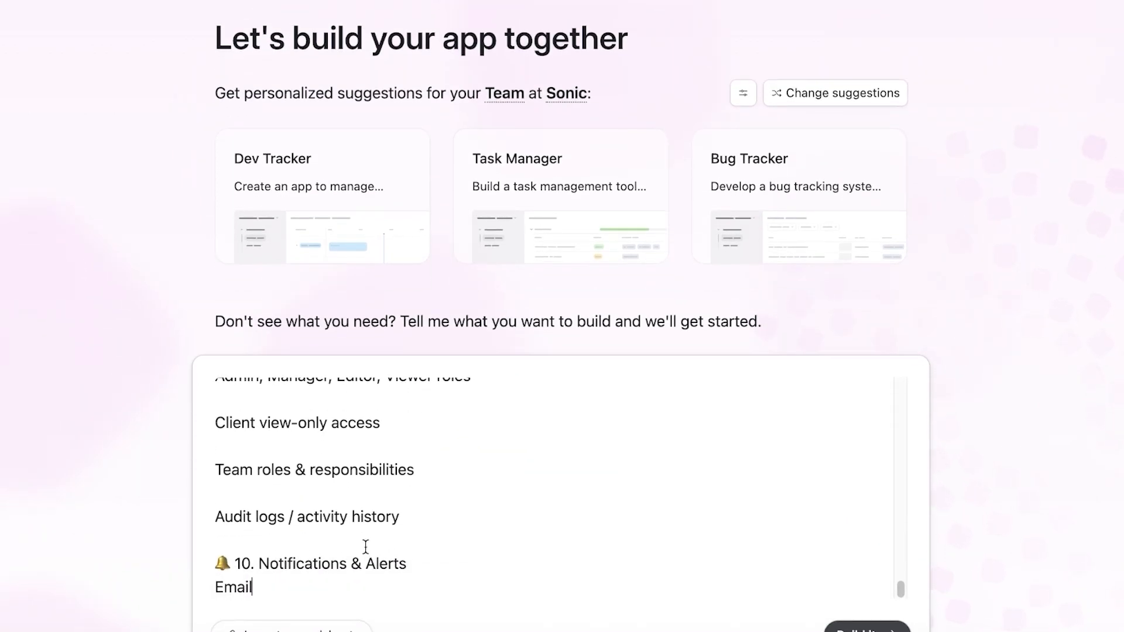
- Delete the cut-off section "10. Notifications & Alerts" from the end of the pasted prompt
{"action": "key", "text": "ctrl+a"}
{"action": "left_click", "coordinate": [256, 584]}
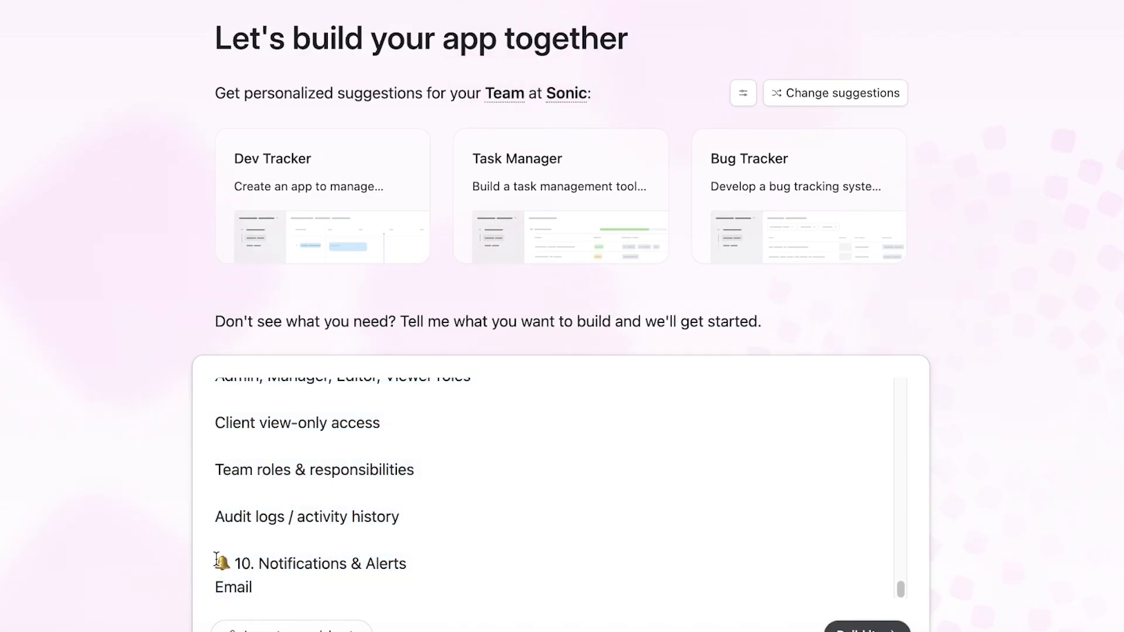
{"action": "left_click_drag", "start_coordinate": [214, 564], "coordinate": [364, 620]}
{"action": "key", "text": "BackSpace"}
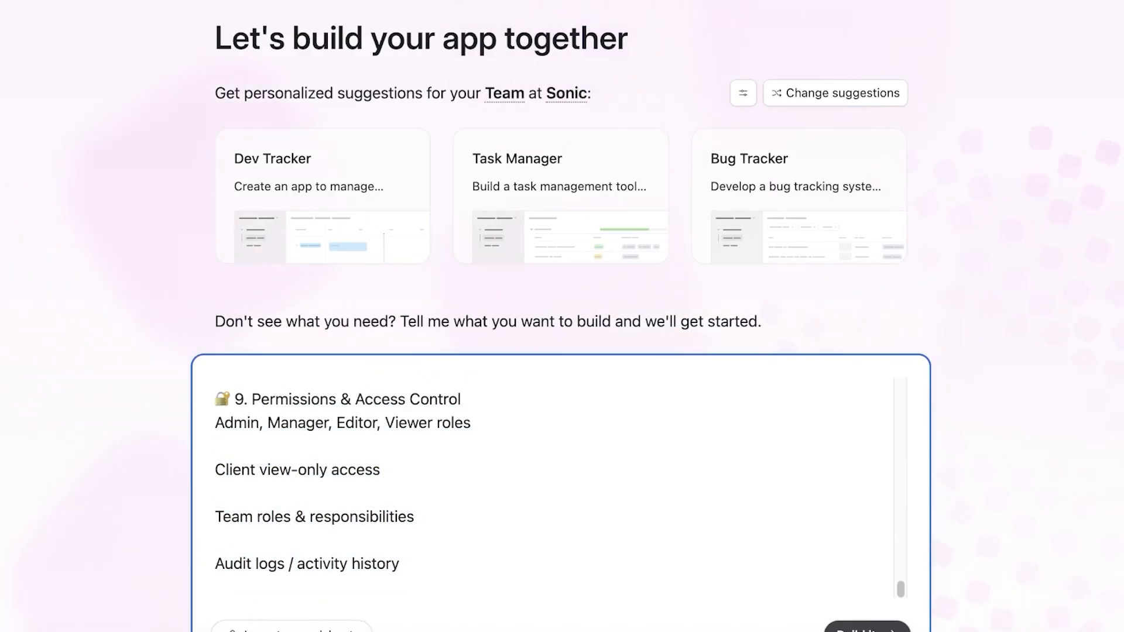
{"action": "left_click", "coordinate": [335, 550]}
- Remove the blank lines between the items of section 1, Project Overview Dashboard, in the prompt
{"action": "scroll", "coordinate": [329, 550], "scroll_direction": "up", "scroll_amount": 20}
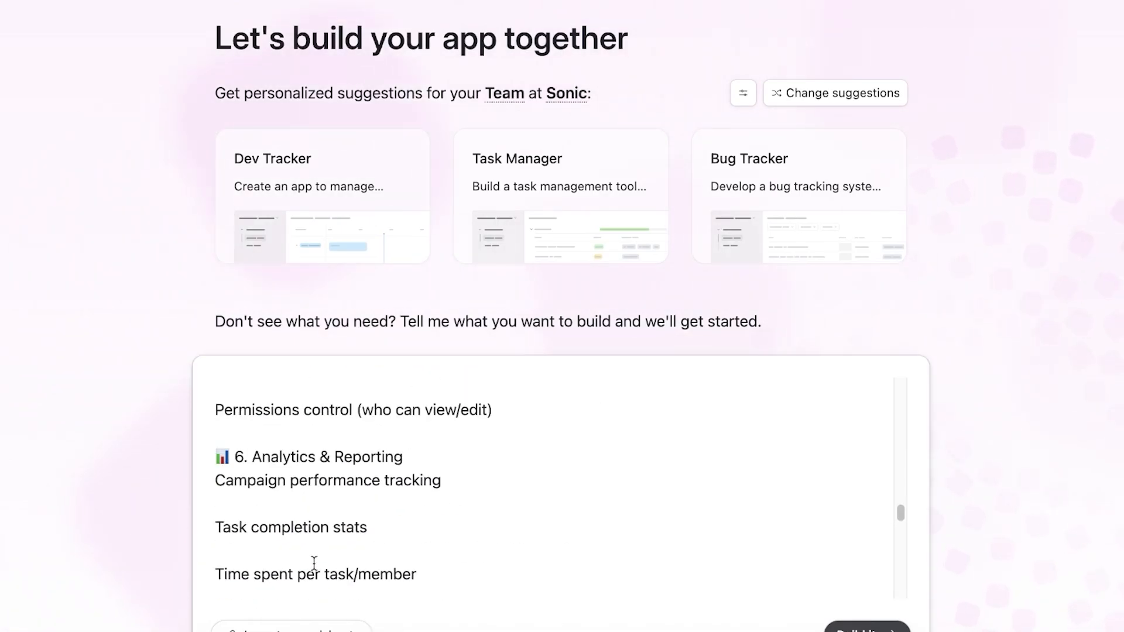
{"action": "scroll", "coordinate": [307, 557], "scroll_direction": "up", "scroll_amount": 4}
{"action": "left_click", "coordinate": [281, 436]}
{"action": "key", "text": "BackSpace"}
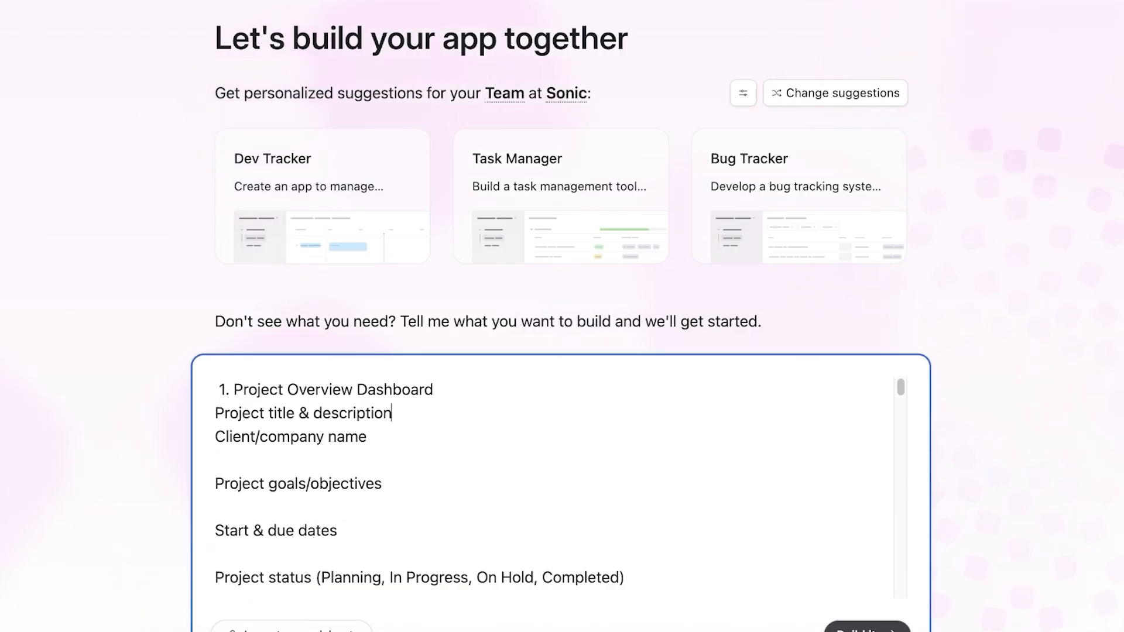
{"action": "left_click", "coordinate": [278, 456]}
{"action": "key", "text": "BackSpace"}
{"action": "left_click", "coordinate": [278, 483]}
{"action": "key", "text": "BackSpace"}
{"action": "left_click", "coordinate": [279, 507]}
{"action": "key", "text": "BackSpace"}
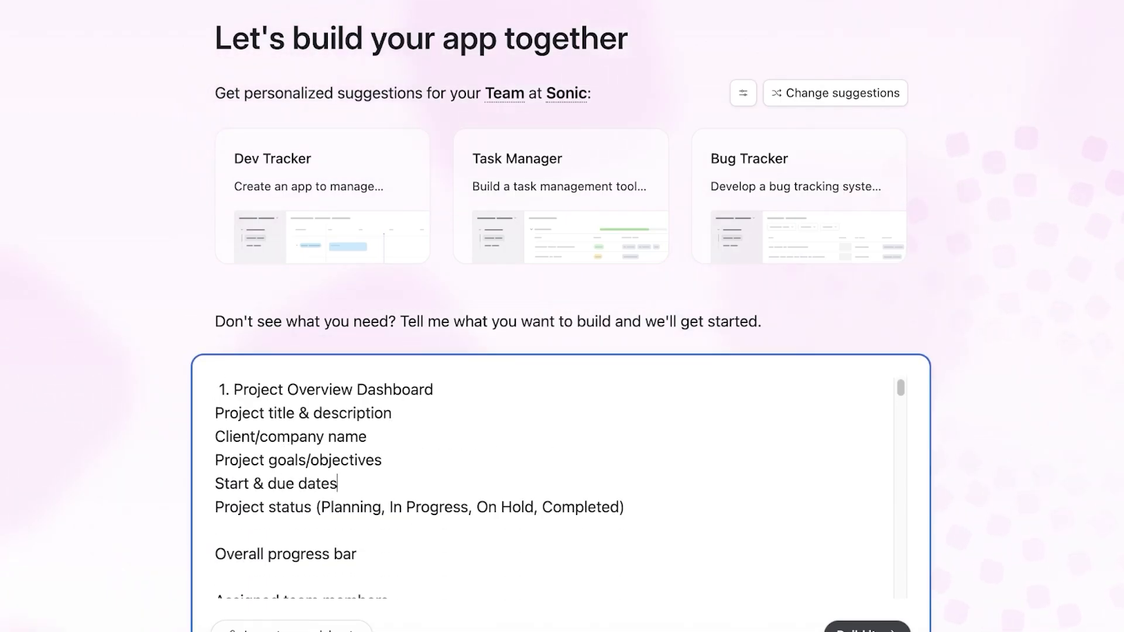
{"action": "left_click", "coordinate": [265, 530]}
{"action": "key", "text": "BackSpace"}
{"action": "left_click", "coordinate": [262, 554]}
{"action": "key", "text": "BackSpace"}
{"action": "left_click", "coordinate": [261, 577]}
{"action": "key", "text": "BackSpace"}
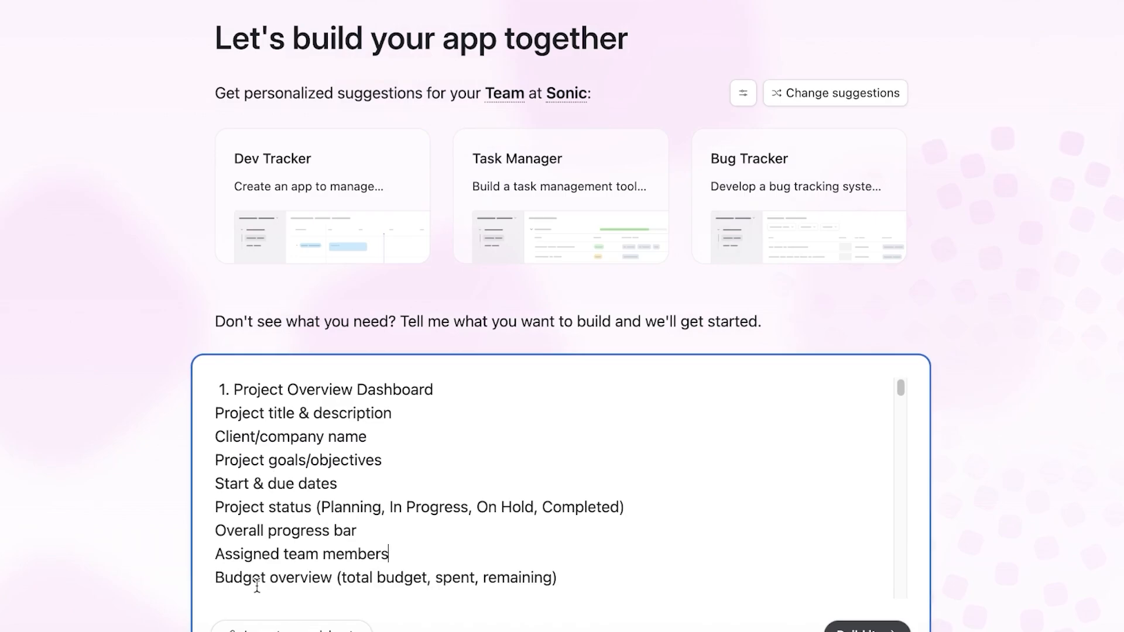
- Remove blank lines between the items of section 2, Task Management, in the prompt
{"action": "scroll", "coordinate": [244, 448], "scroll_direction": "down", "scroll_amount": 3}
{"action": "left_click", "coordinate": [261, 511]}
{"action": "key", "text": "BackSpace"}
{"action": "left_click", "coordinate": [251, 535]}
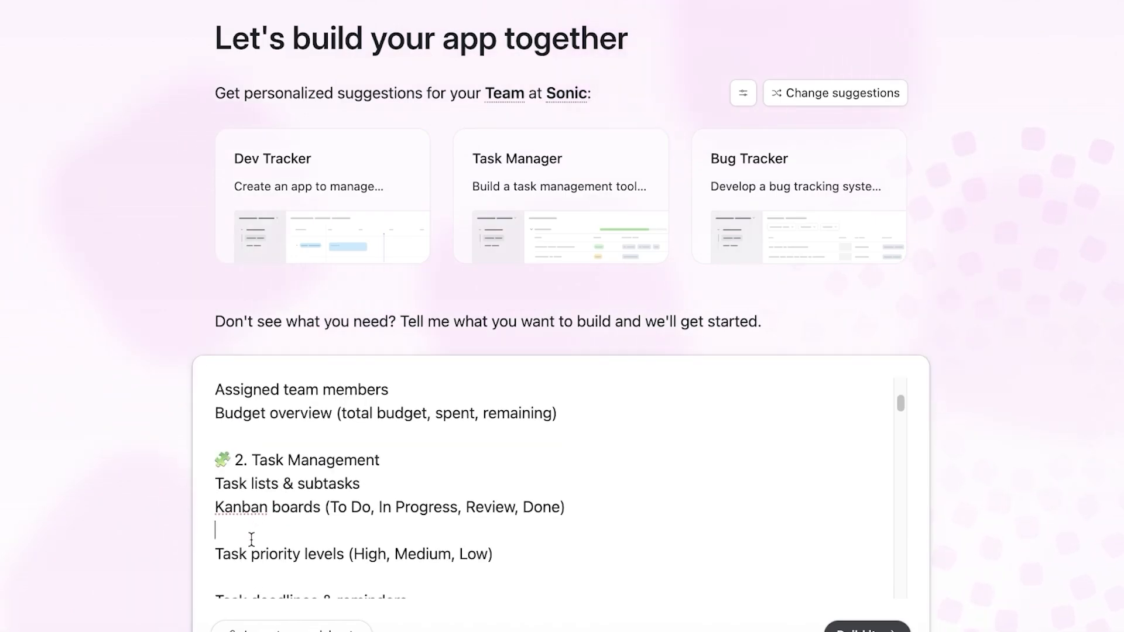
{"action": "key", "text": "BackSpace"}
{"action": "left_click", "coordinate": [251, 554]}
{"action": "key", "text": "BackSpace"}
{"action": "scroll", "coordinate": [248, 547], "scroll_direction": "down", "scroll_amount": 2}
{"action": "left_click", "coordinate": [248, 548]}
{"action": "key", "text": "BackSpace"}
{"action": "scroll", "coordinate": [243, 462], "scroll_direction": "down", "scroll_amount": 4}
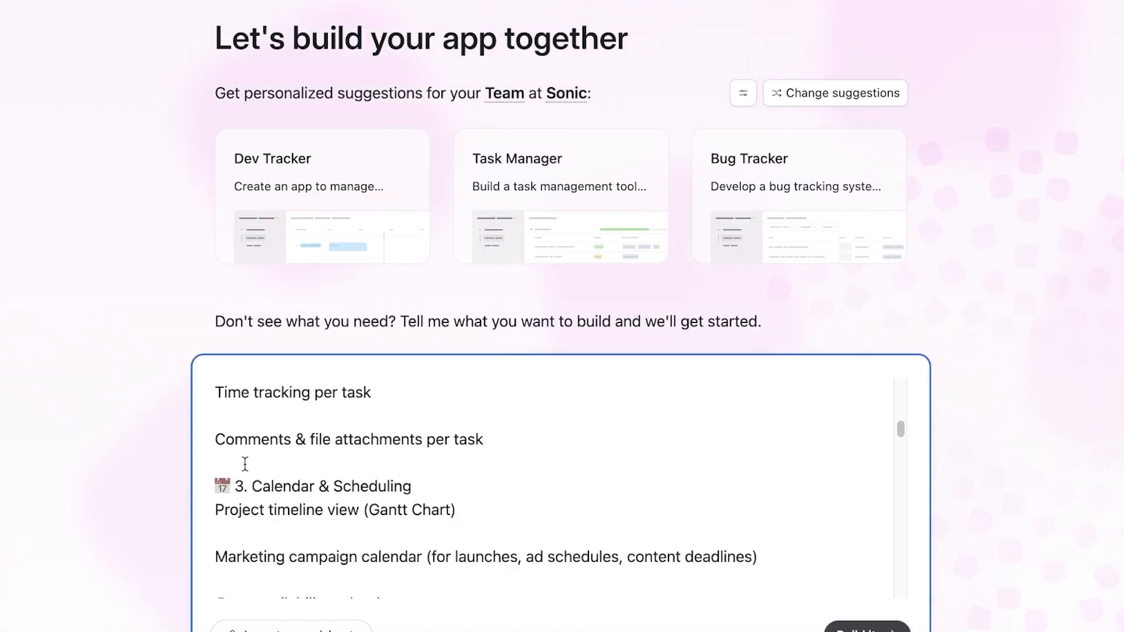
{"action": "scroll", "coordinate": [243, 460], "scroll_direction": "up", "scroll_amount": 2}
{"action": "left_click", "coordinate": [243, 450]}
{"action": "key", "text": "BackSpace"}
- Delete the items Version control, Preview thumbnails and Permissions control from the file management section of the prompt
{"action": "scroll", "coordinate": [239, 466], "scroll_direction": "down", "scroll_amount": 5}
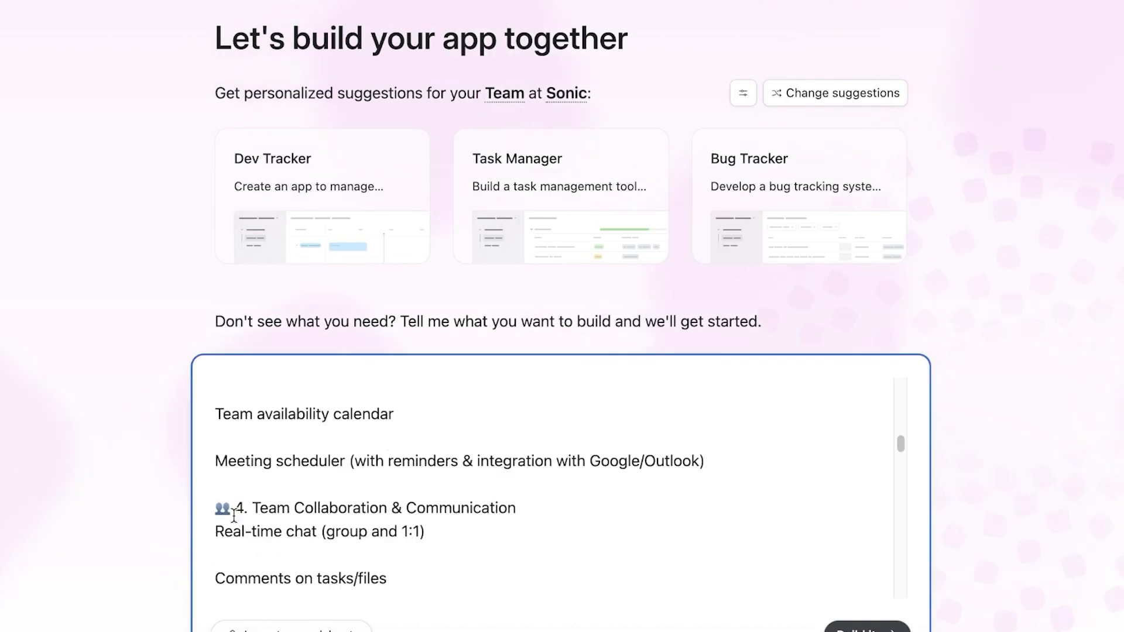
{"action": "scroll", "coordinate": [236, 510], "scroll_direction": "up", "scroll_amount": 1}
{"action": "scroll", "coordinate": [236, 510], "scroll_direction": "down", "scroll_amount": 10}
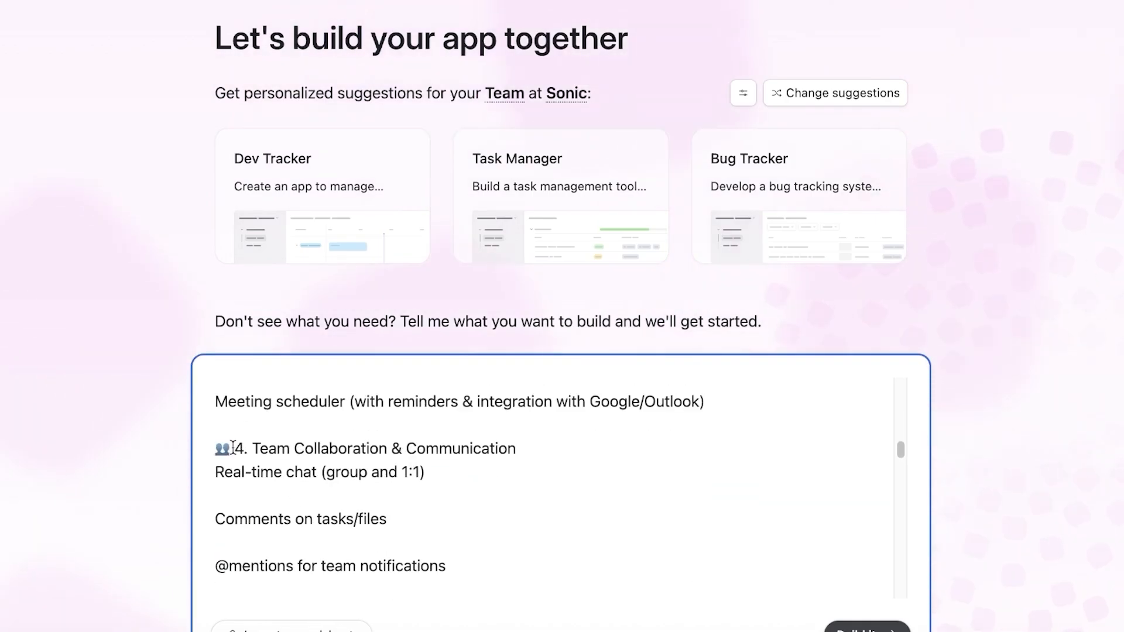
{"action": "scroll", "coordinate": [216, 465], "scroll_direction": "down", "scroll_amount": 3}
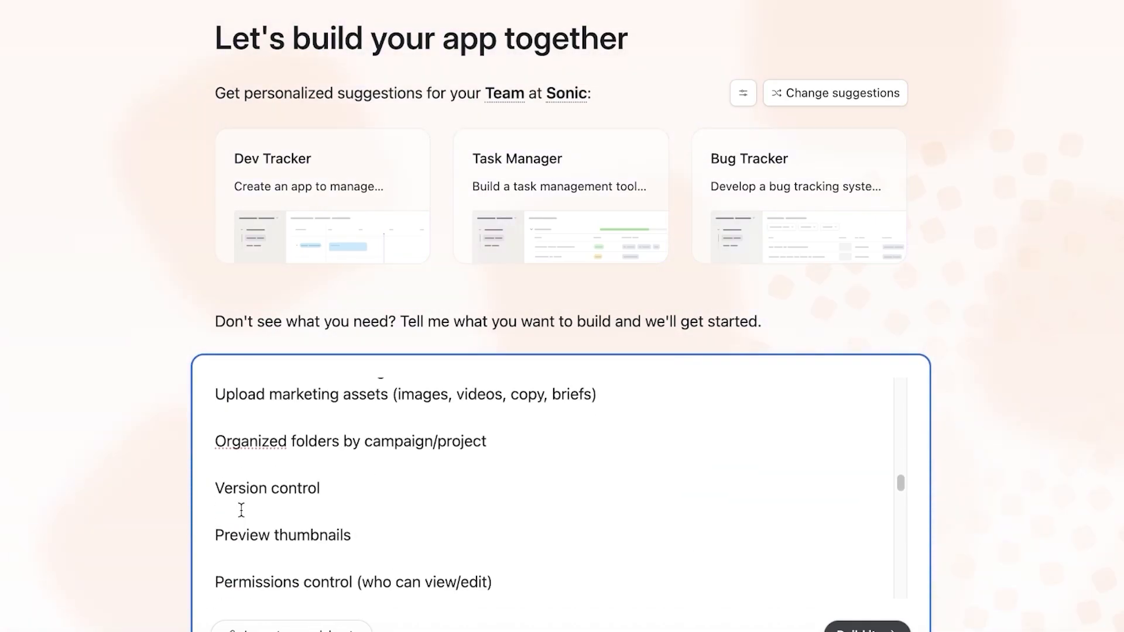
{"action": "triple_click", "coordinate": [238, 486]}
{"action": "key", "text": "BackSpace"}
{"action": "key", "text": "BackSpace"}
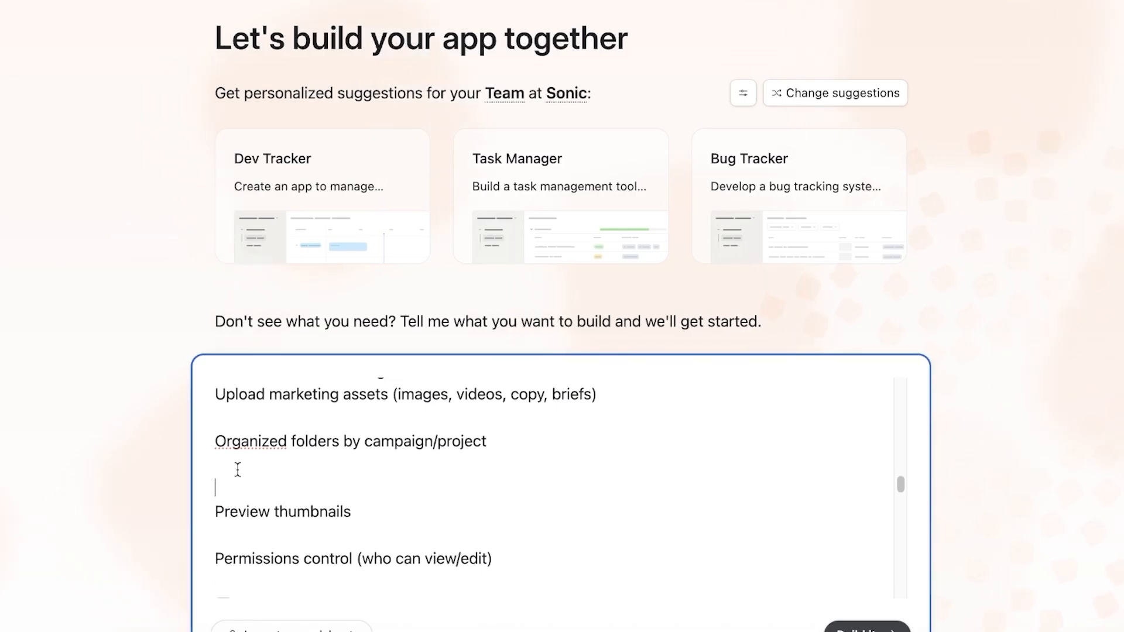
{"action": "triple_click", "coordinate": [310, 487]}
{"action": "key", "text": "BackSpace"}
{"action": "key", "text": "BackSpace"}
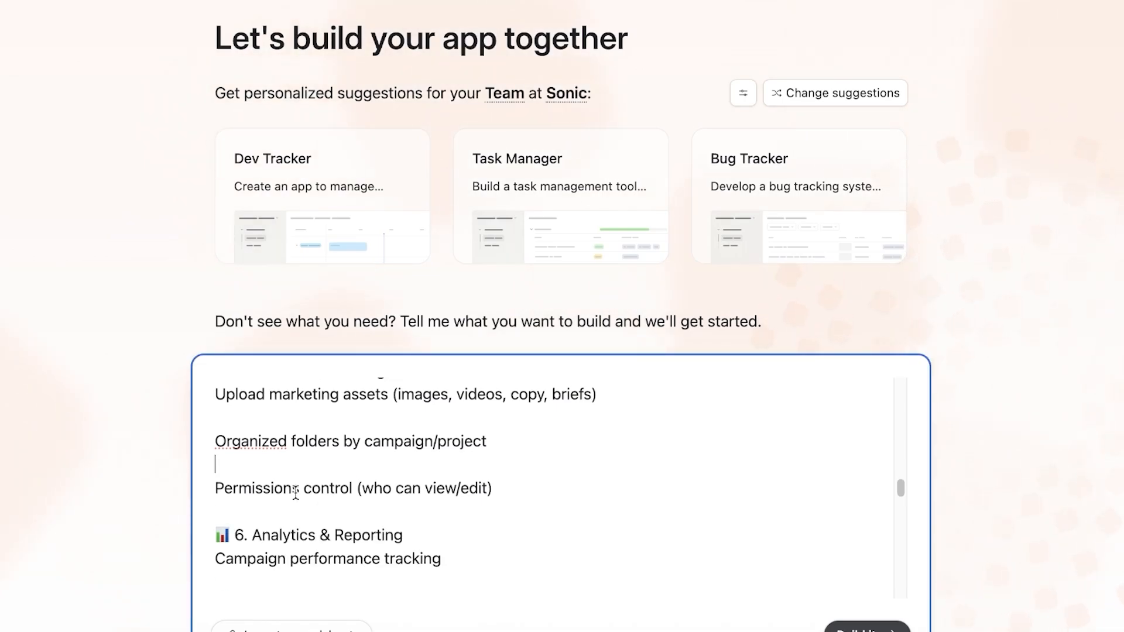
{"action": "triple_click", "coordinate": [284, 490]}
{"action": "key", "text": "BackSpace"}
- Delete everything from section 8, Integrations, to the end of the prompt
{"action": "scroll", "coordinate": [241, 489], "scroll_direction": "down", "scroll_amount": 2}
{"action": "scroll", "coordinate": [240, 485], "scroll_direction": "down", "scroll_amount": 5}
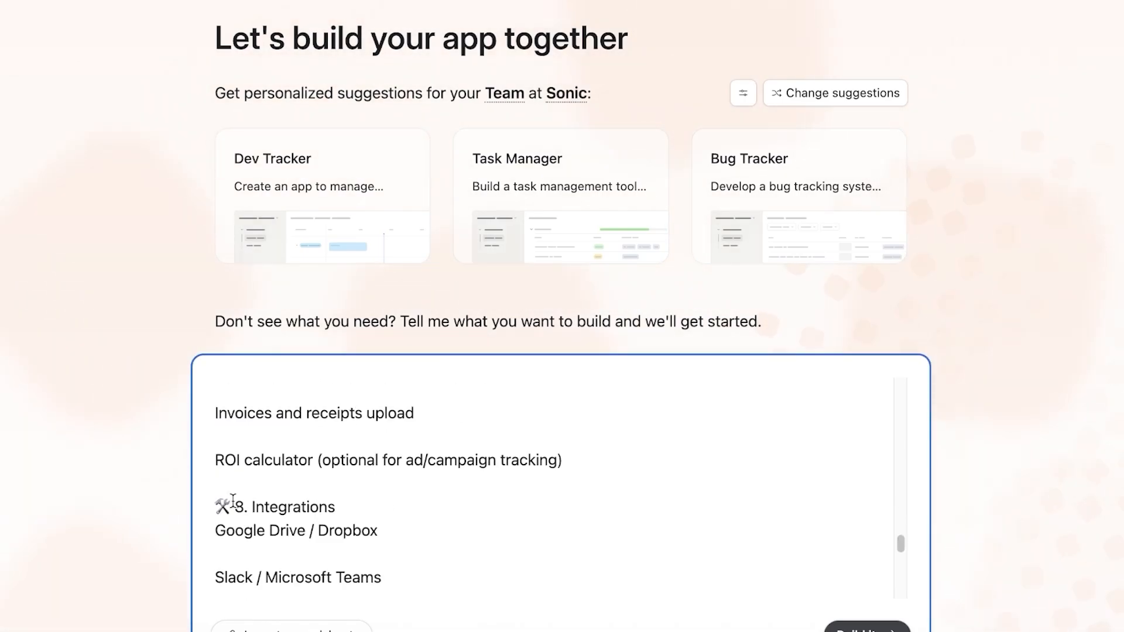
{"action": "left_click_drag", "start_coordinate": [216, 504], "coordinate": [374, 591]}
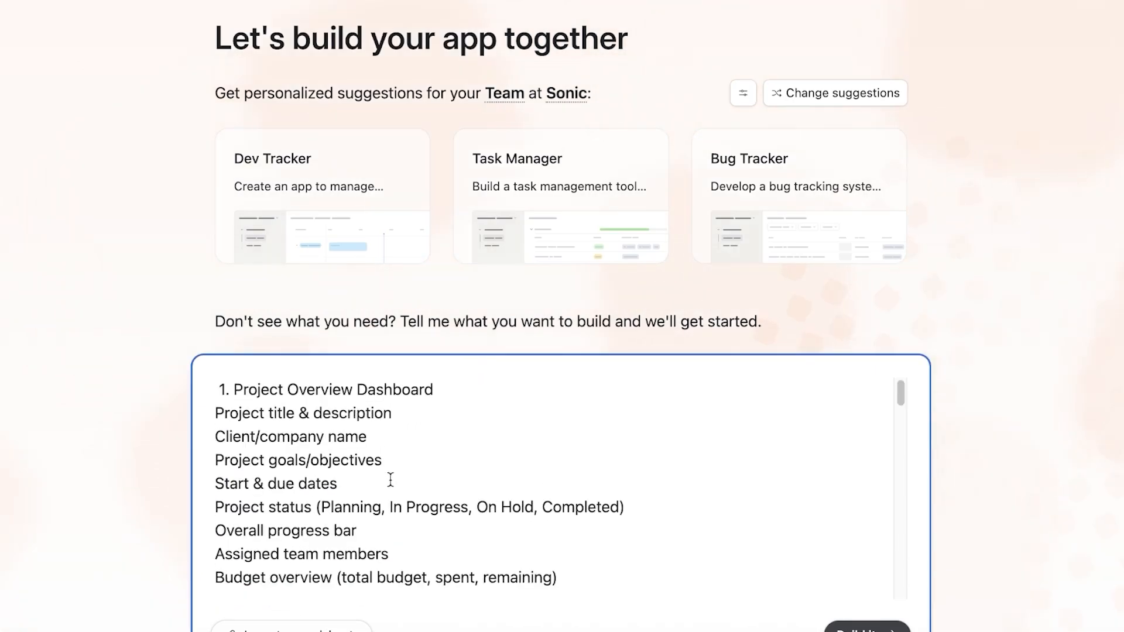
- Check the shortened feature list from its beginning and submit it so Omni builds the app
{"action": "scroll", "coordinate": [884, 558], "scroll_direction": "up", "scroll_amount": 2}
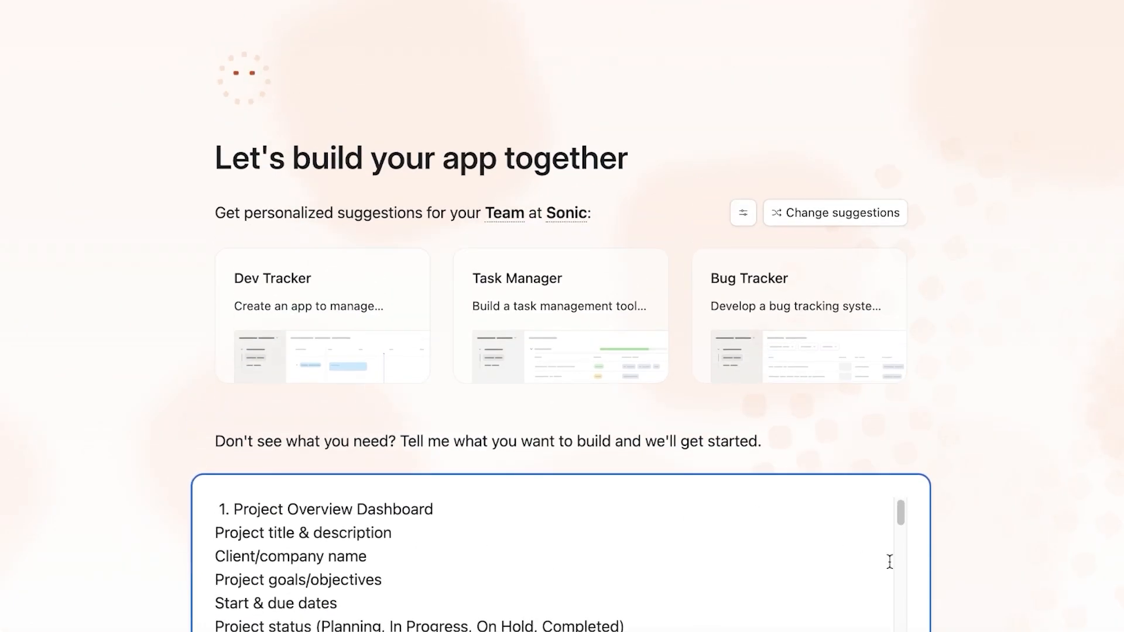
{"action": "scroll", "coordinate": [883, 570], "scroll_direction": "down", "scroll_amount": 4}
{"action": "scroll", "coordinate": [1095, 327], "scroll_direction": "down", "scroll_amount": 2}
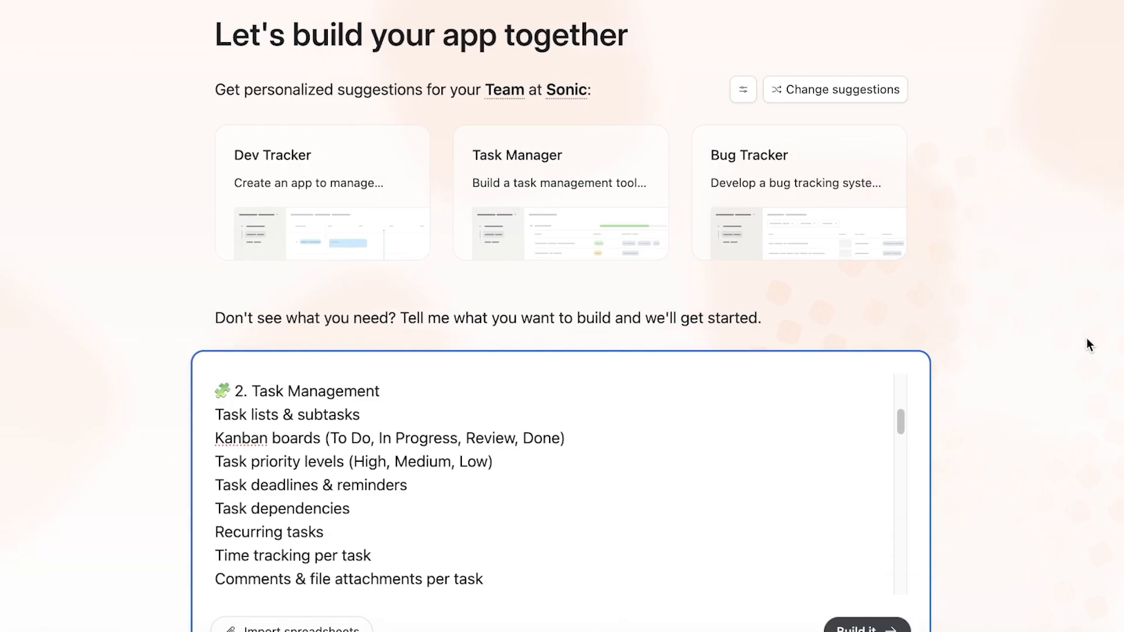
{"action": "left_click", "coordinate": [890, 613]}
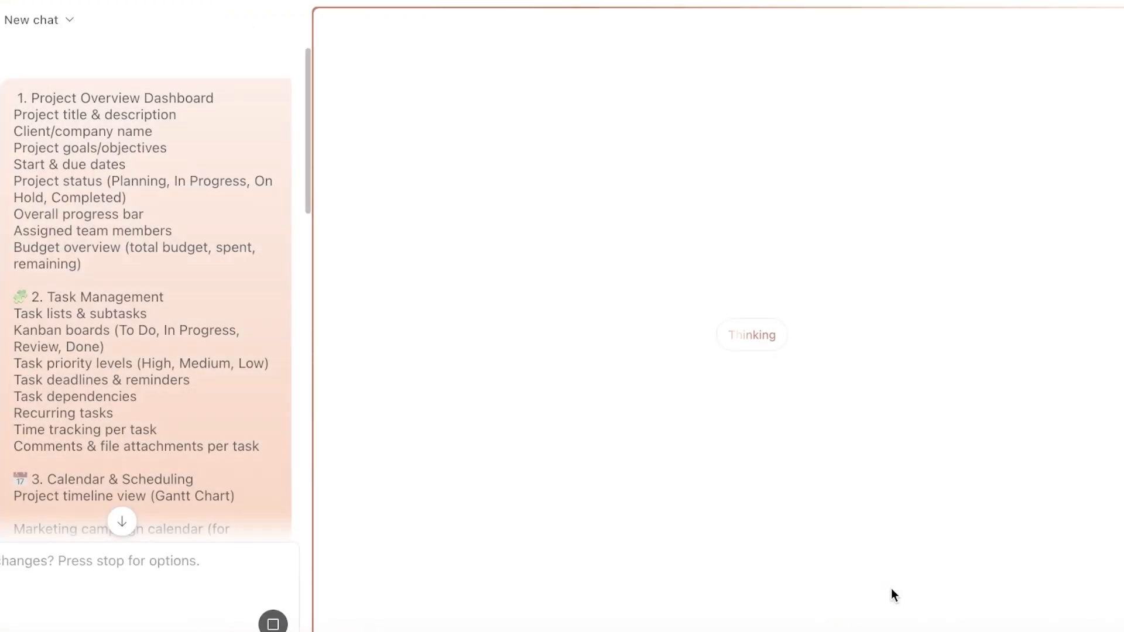
{"action": "scroll", "coordinate": [243, 175], "scroll_direction": "down", "scroll_amount": 5}
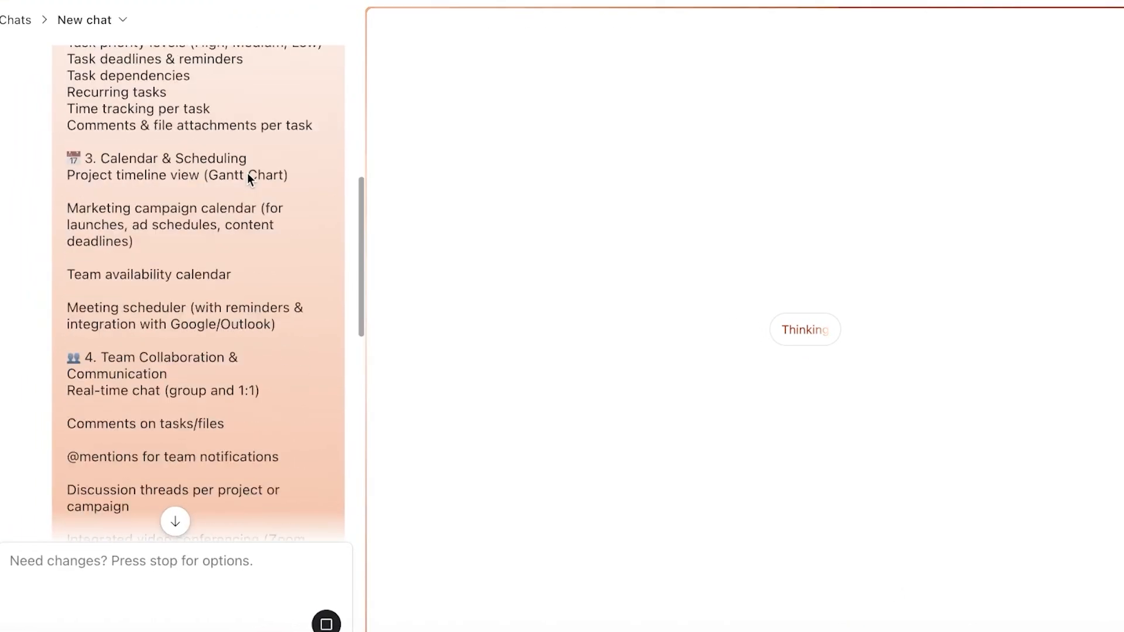
{"action": "scroll", "coordinate": [247, 174], "scroll_direction": "up", "scroll_amount": 4}
{"action": "scroll", "coordinate": [245, 169], "scroll_direction": "up", "scroll_amount": 1}
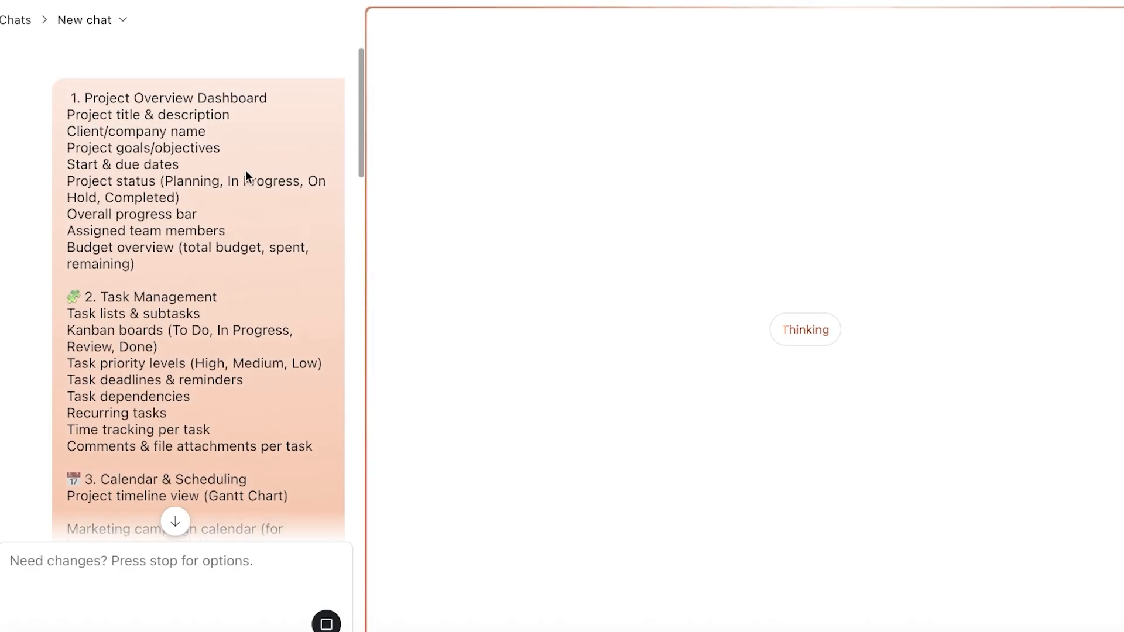
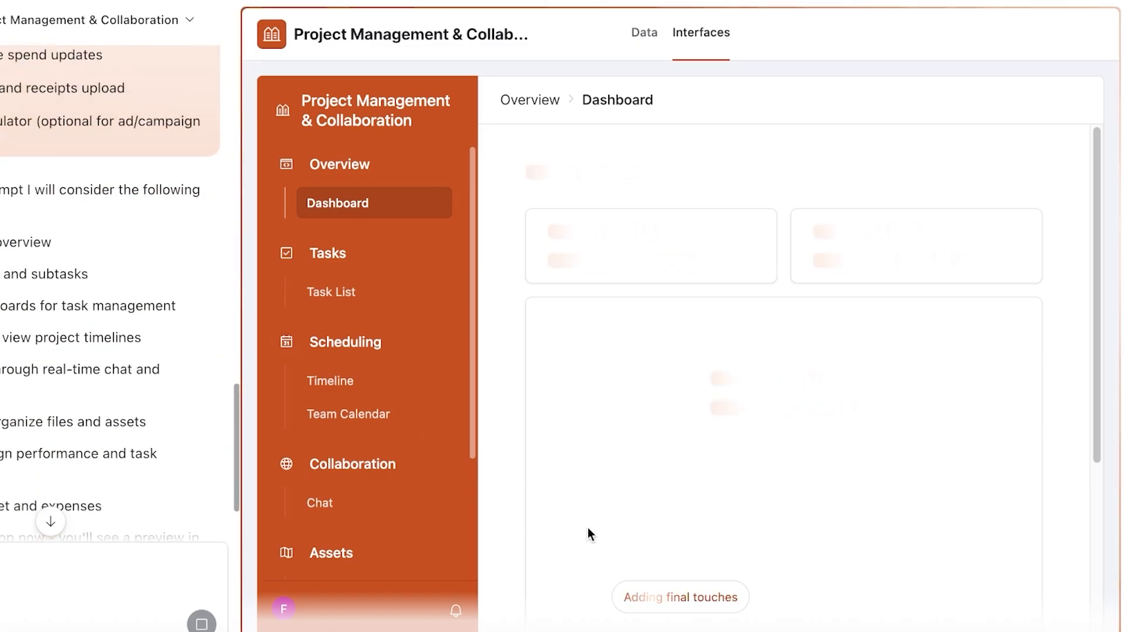
- Examine the preview of the app being generated, including its list of pages and the Chat page under Collaboration
{"action": "scroll", "coordinate": [599, 380], "scroll_direction": "down", "scroll_amount": 5}
{"action": "scroll", "coordinate": [599, 379], "scroll_direction": "up", "scroll_amount": 5}
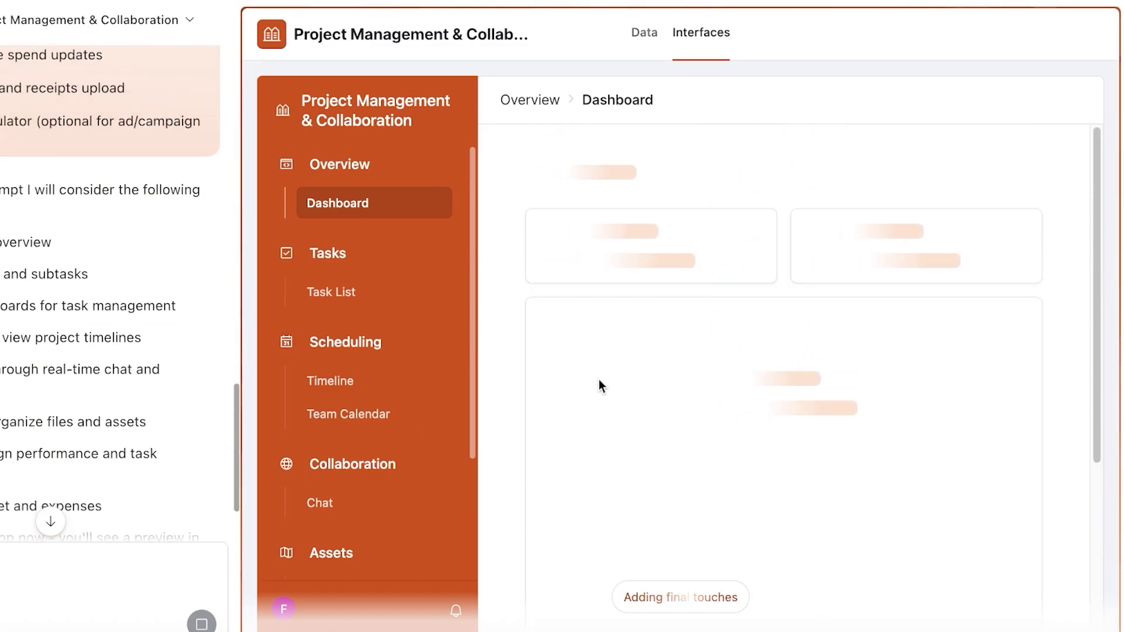
{"action": "scroll", "coordinate": [457, 348], "scroll_direction": "down", "scroll_amount": 3}
{"action": "scroll", "coordinate": [339, 220], "scroll_direction": "up", "scroll_amount": 3}
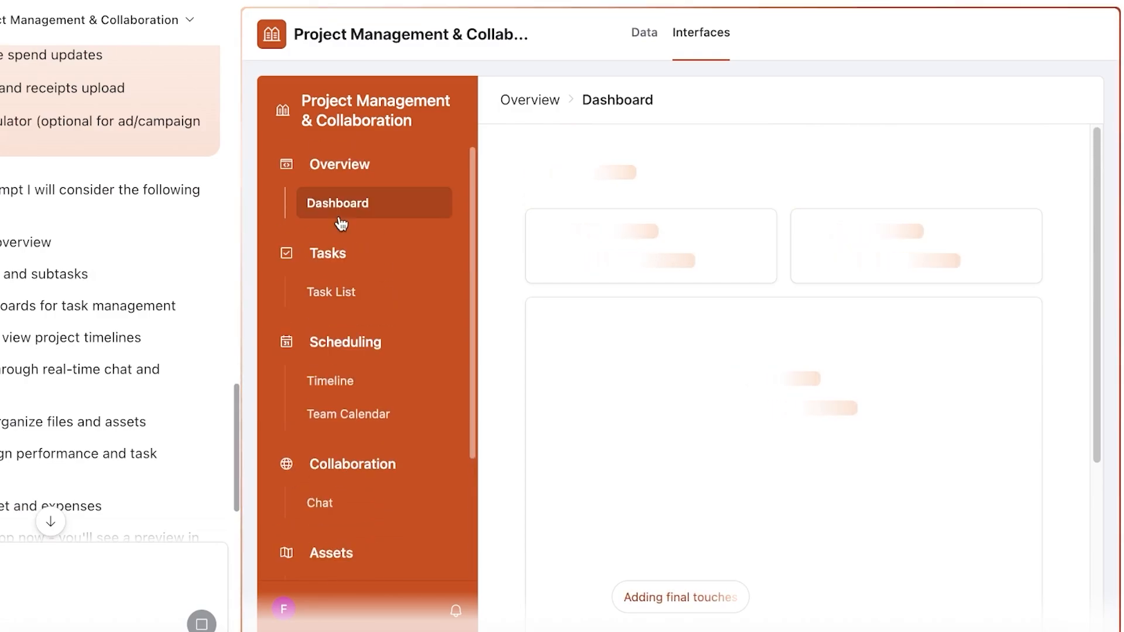
{"action": "scroll", "coordinate": [348, 299], "scroll_direction": "down", "scroll_amount": 2}
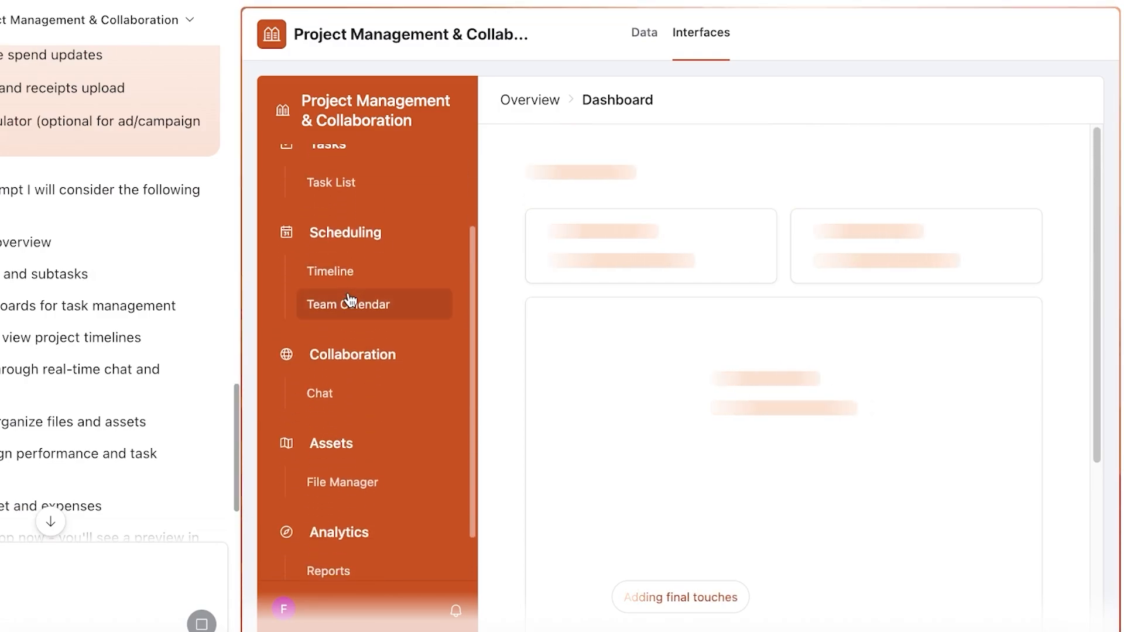
{"action": "scroll", "coordinate": [349, 300], "scroll_direction": "down", "scroll_amount": 1}
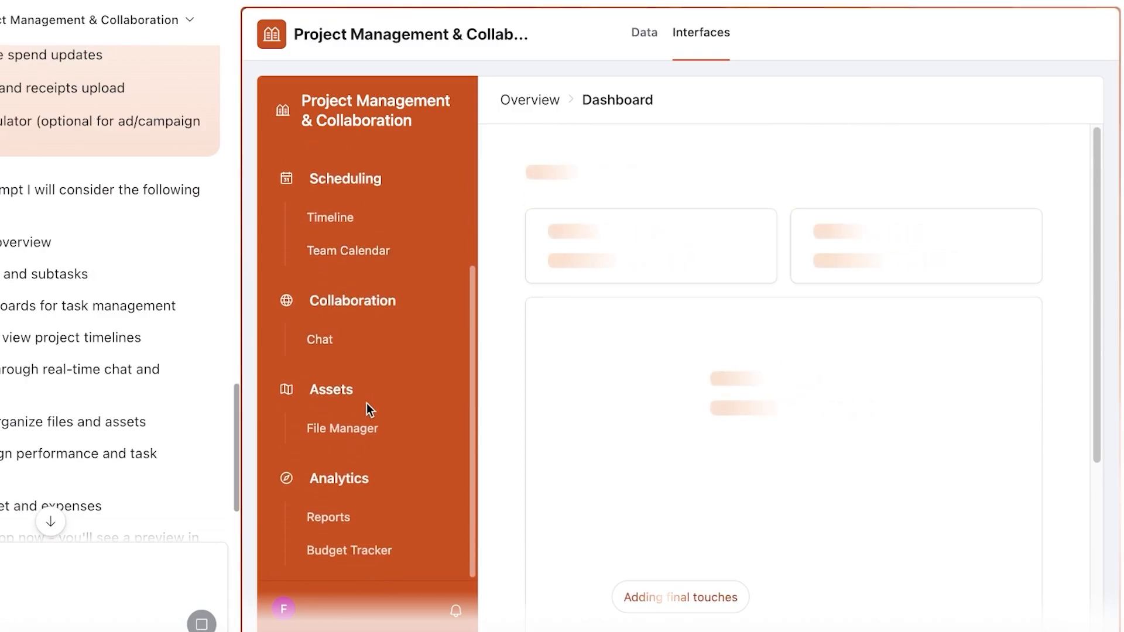
{"action": "left_click", "coordinate": [326, 347]}
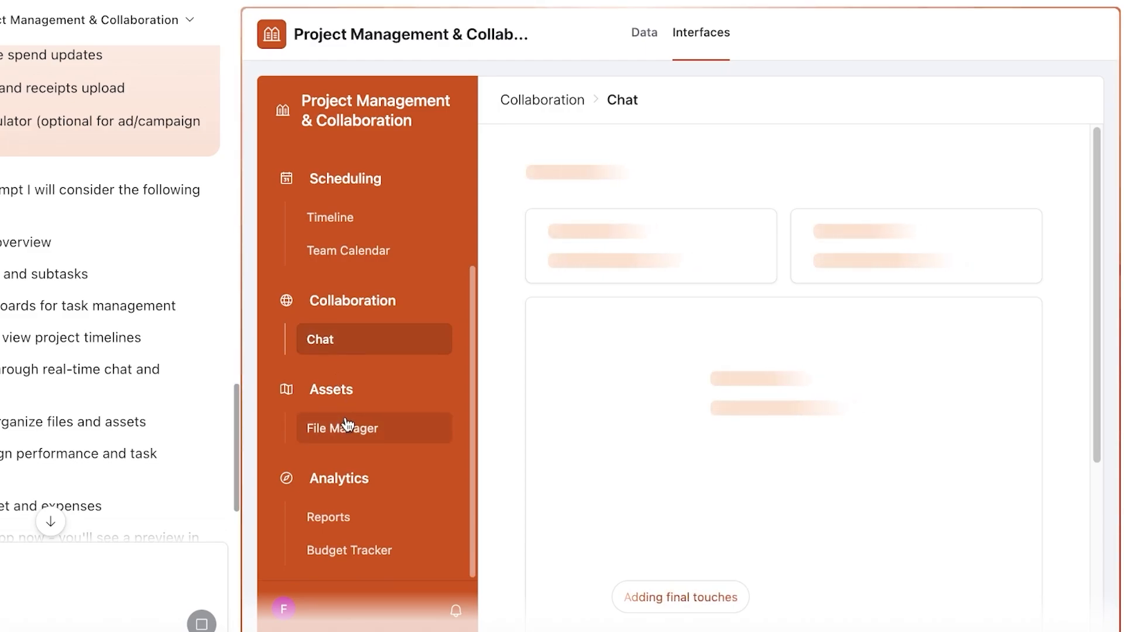
{"action": "scroll", "coordinate": [352, 489], "scroll_direction": "up", "scroll_amount": 3}
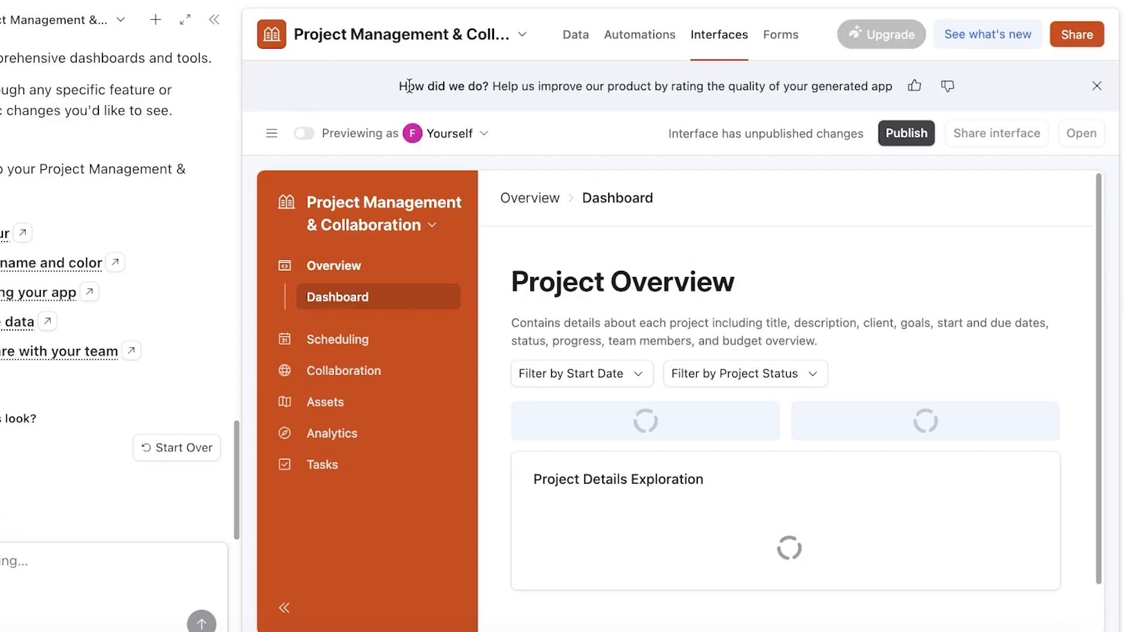
- Publish all six interfaces of the generated app: Overview, Scheduling, Collaboration, Assets, Analytics and Tasks
{"action": "scroll", "coordinate": [553, 228], "scroll_direction": "down", "scroll_amount": 1}
{"action": "scroll", "coordinate": [554, 228], "scroll_direction": "down", "scroll_amount": 1}
{"action": "scroll", "coordinate": [521, 269], "scroll_direction": "up", "scroll_amount": 2}
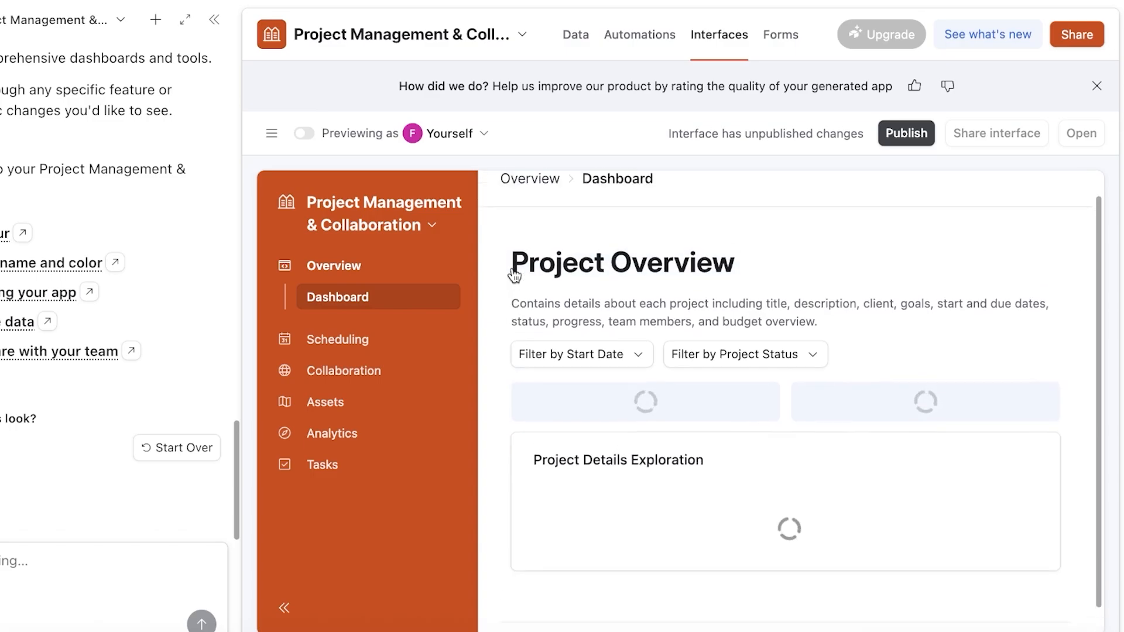
{"action": "scroll", "coordinate": [690, 258], "scroll_direction": "down", "scroll_amount": 2}
{"action": "scroll", "coordinate": [710, 256], "scroll_direction": "up", "scroll_amount": 2}
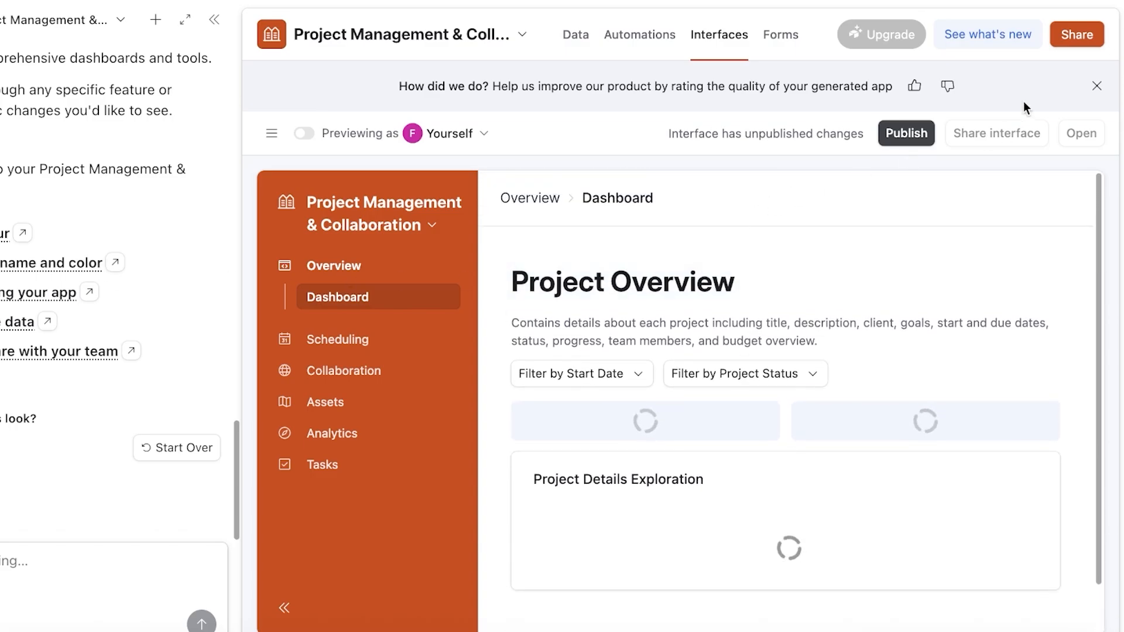
{"action": "left_click", "coordinate": [922, 130]}
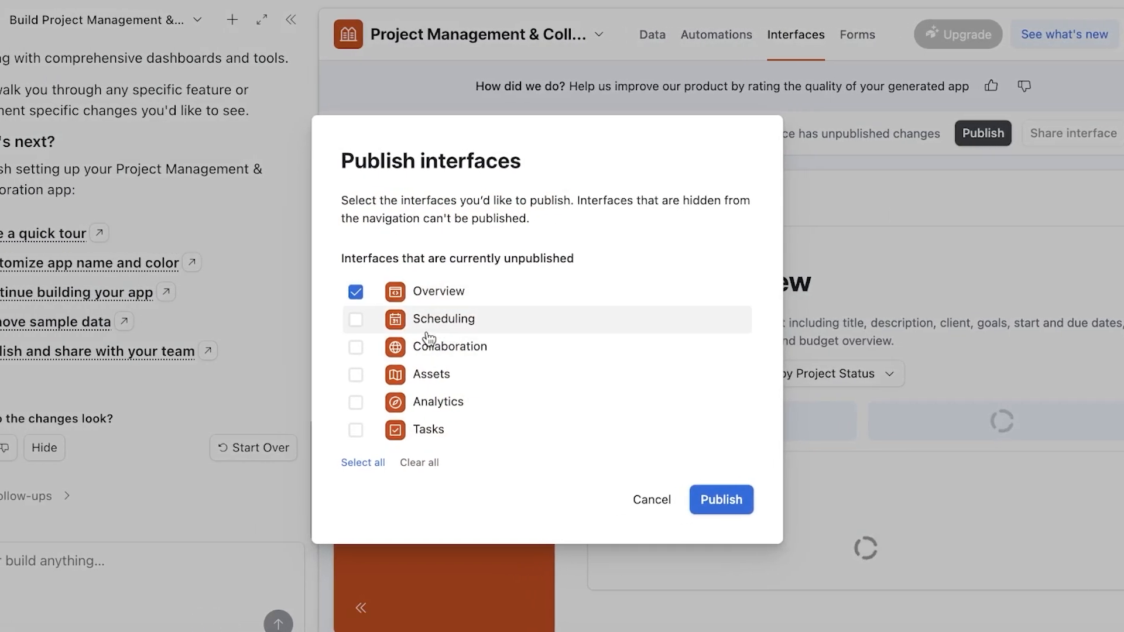
{"action": "left_click", "coordinate": [361, 462]}
{"action": "left_click", "coordinate": [725, 502]}
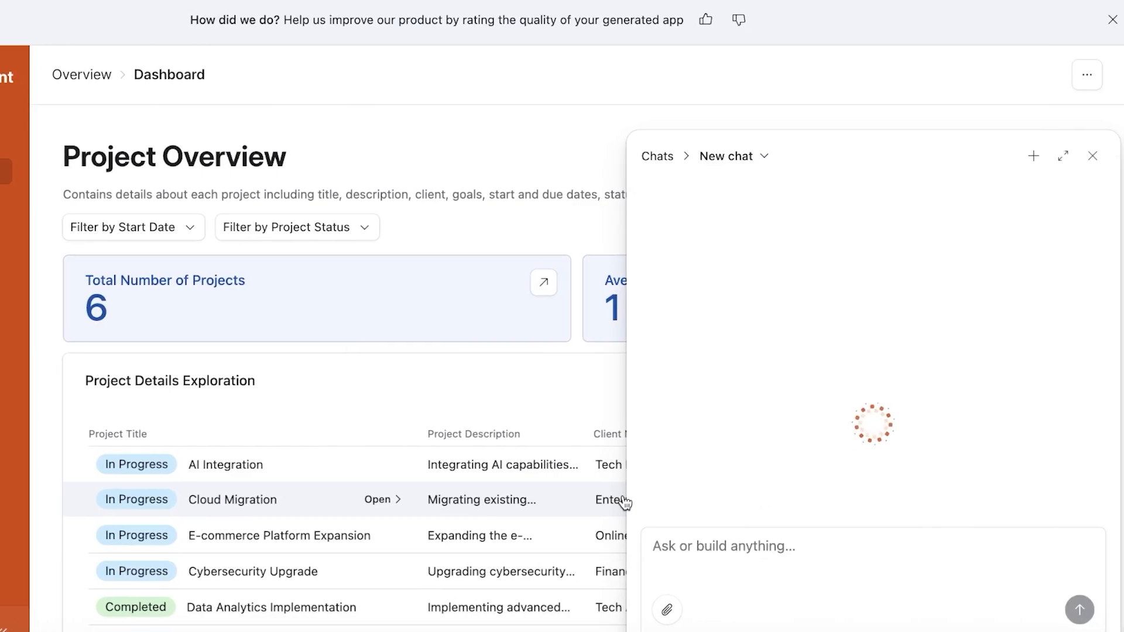
- Close the Omni chat panel and look over the Project Overview dashboard with its project details table
{"action": "left_click", "coordinate": [1092, 156]}
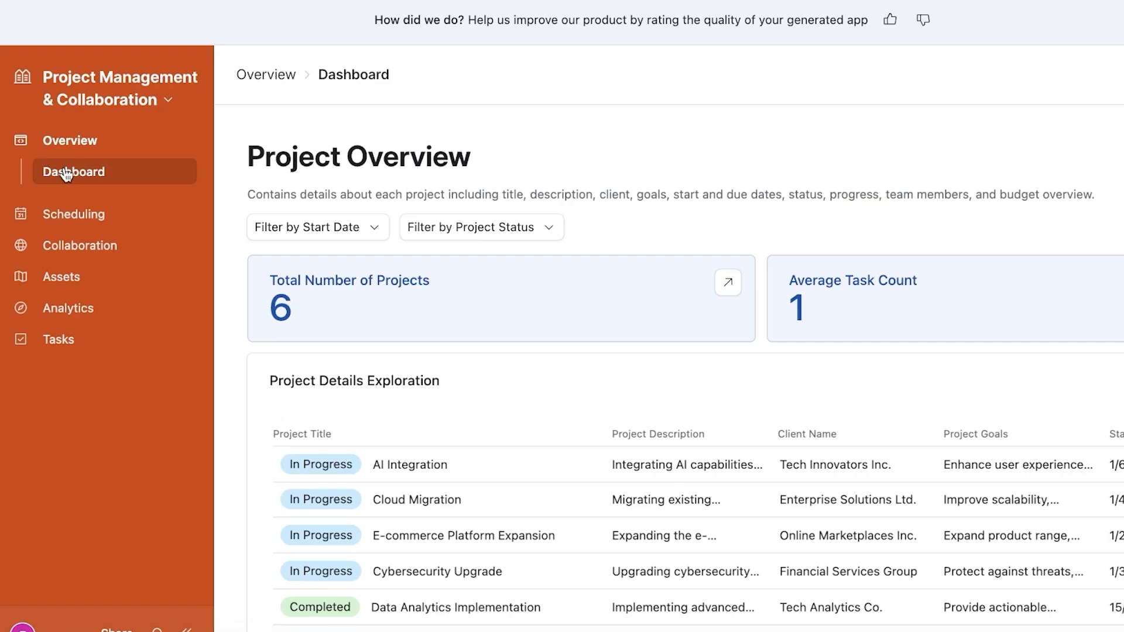
{"action": "left_click", "coordinate": [165, 102]}
{"action": "left_click", "coordinate": [120, 149]}
{"action": "scroll", "coordinate": [351, 293], "scroll_direction": "down", "scroll_amount": 1}
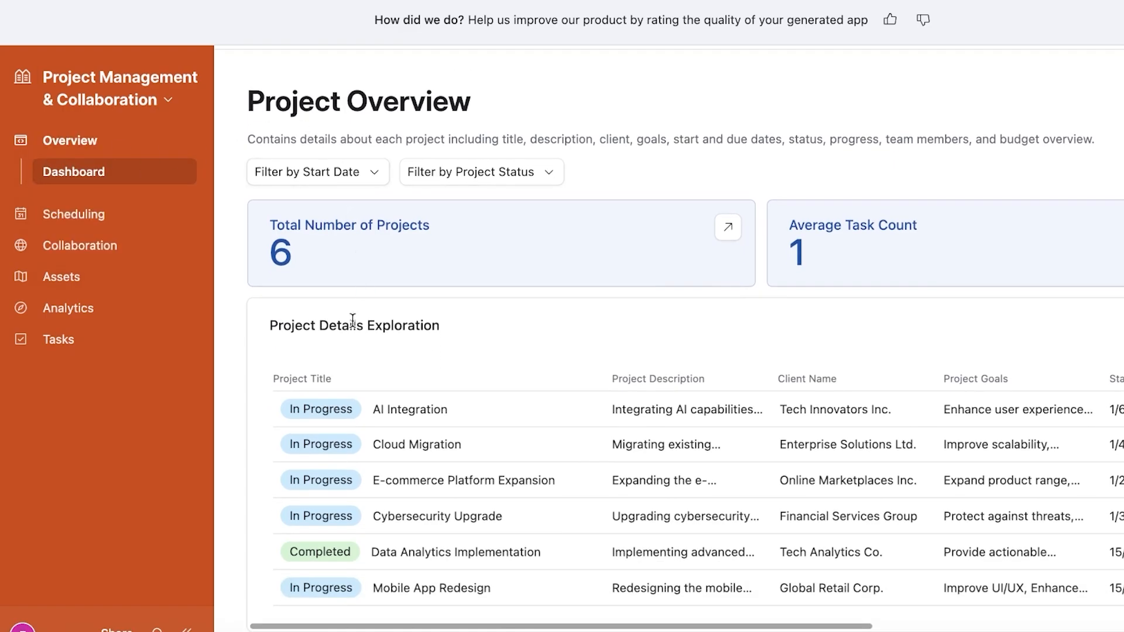
- Examine the Scheduling pages: the Timeline with its status and date filters, and the Team Calendar
{"action": "left_click", "coordinate": [59, 214]}
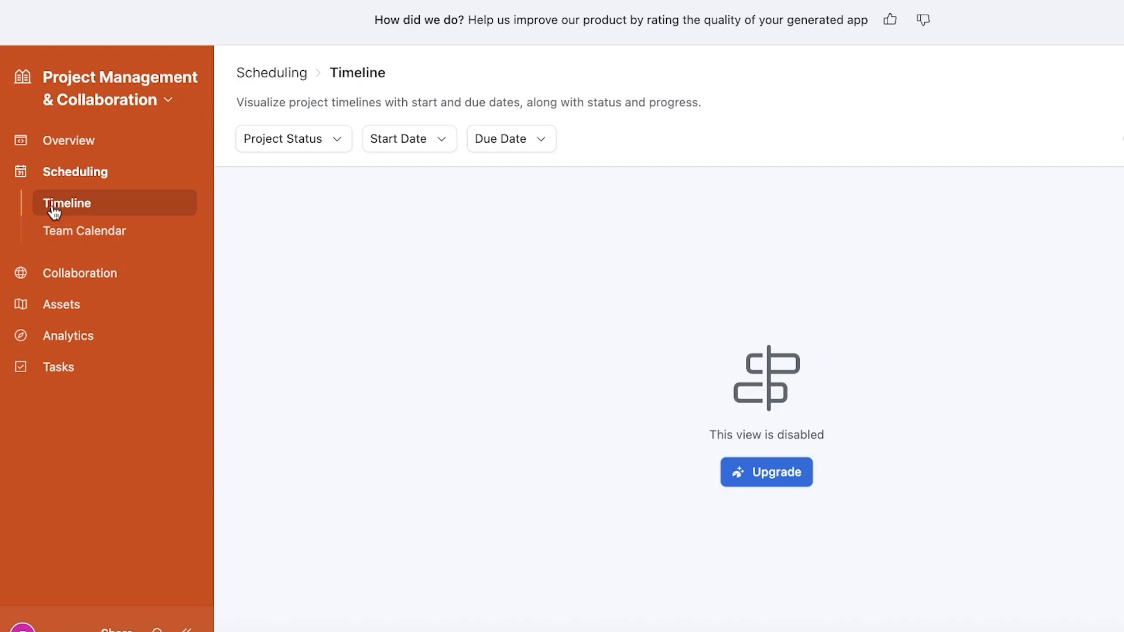
{"action": "left_click", "coordinate": [316, 141]}
{"action": "left_click", "coordinate": [419, 140]}
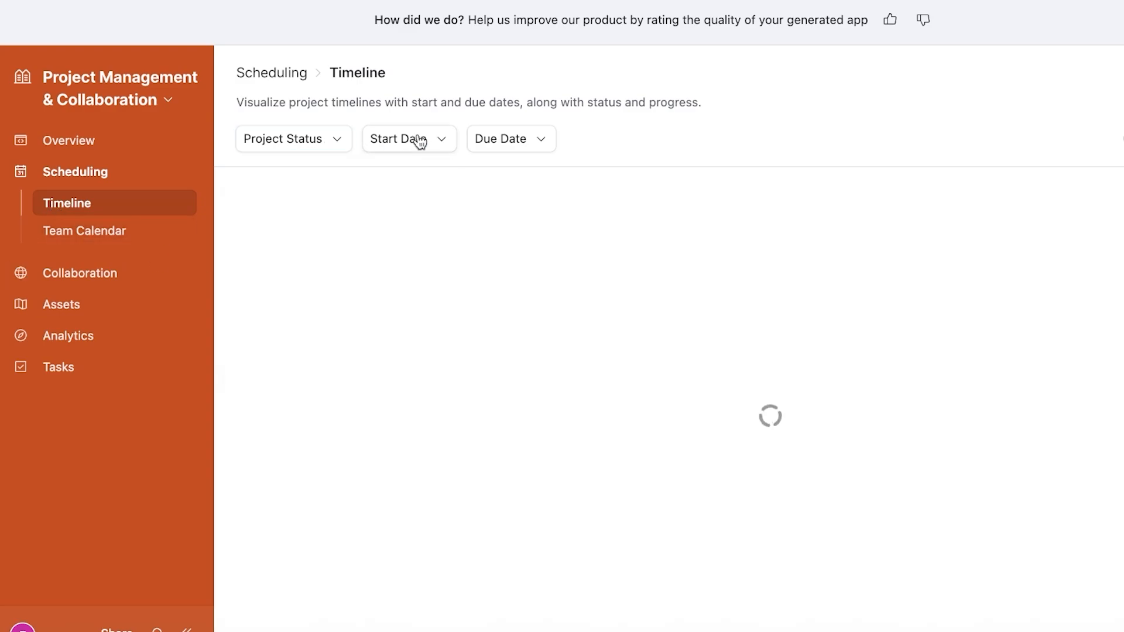
{"action": "left_click", "coordinate": [526, 142]}
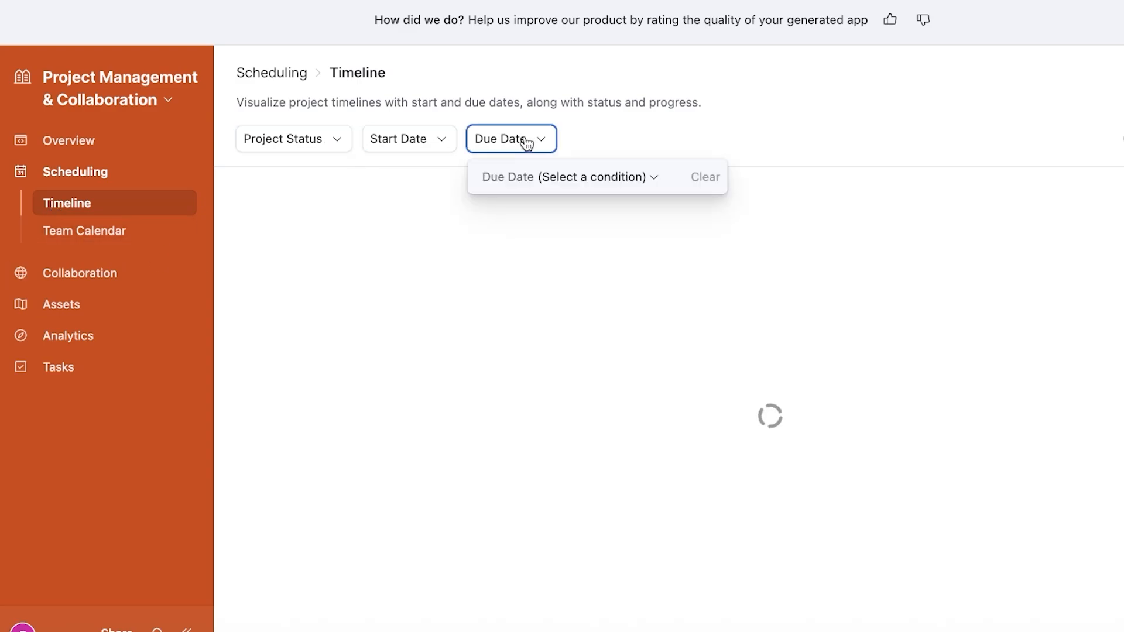
{"action": "left_click", "coordinate": [91, 229]}
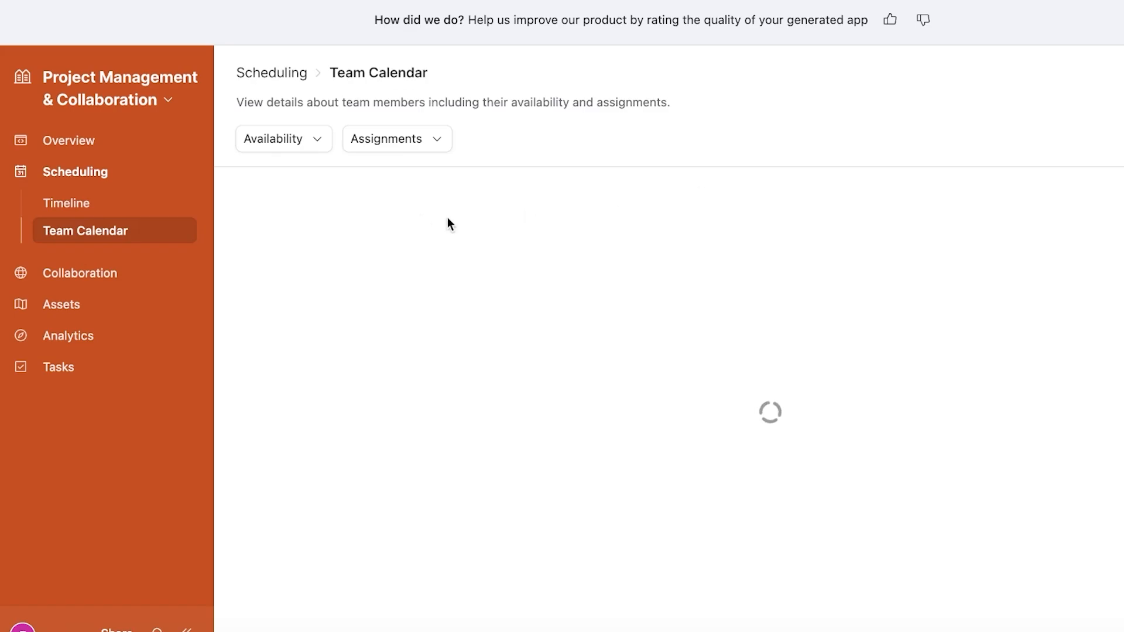
{"action": "left_click", "coordinate": [131, 202]}
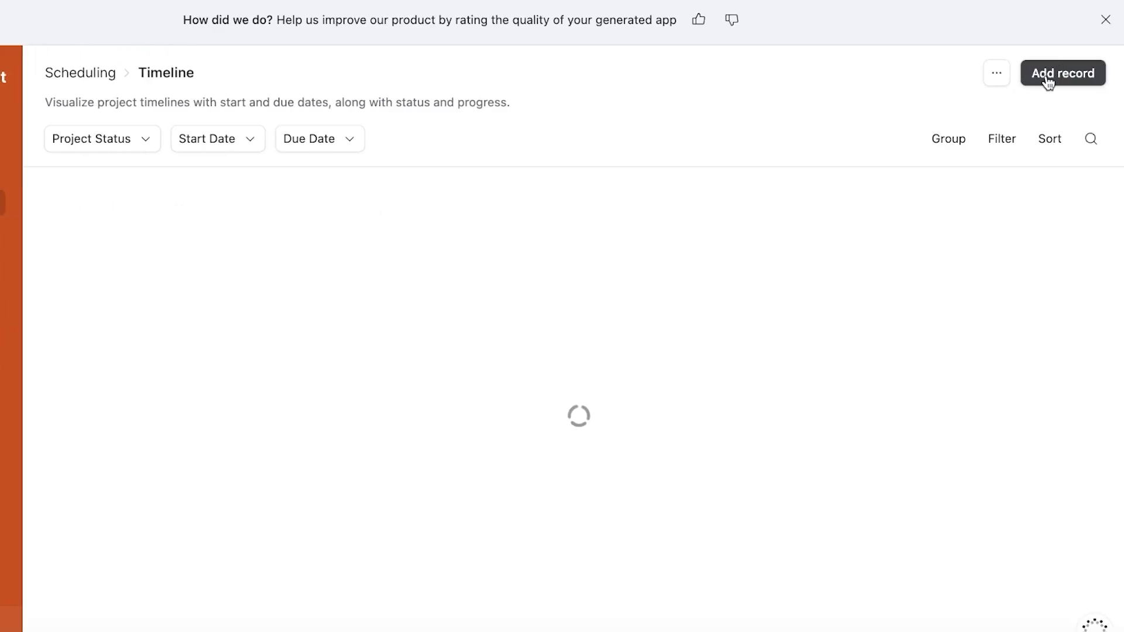
- Open the new record form from the Timeline page, review its fields and close it without creating a record
{"action": "left_click", "coordinate": [1047, 81]}
{"action": "scroll", "coordinate": [415, 188], "scroll_direction": "down", "scroll_amount": 10}
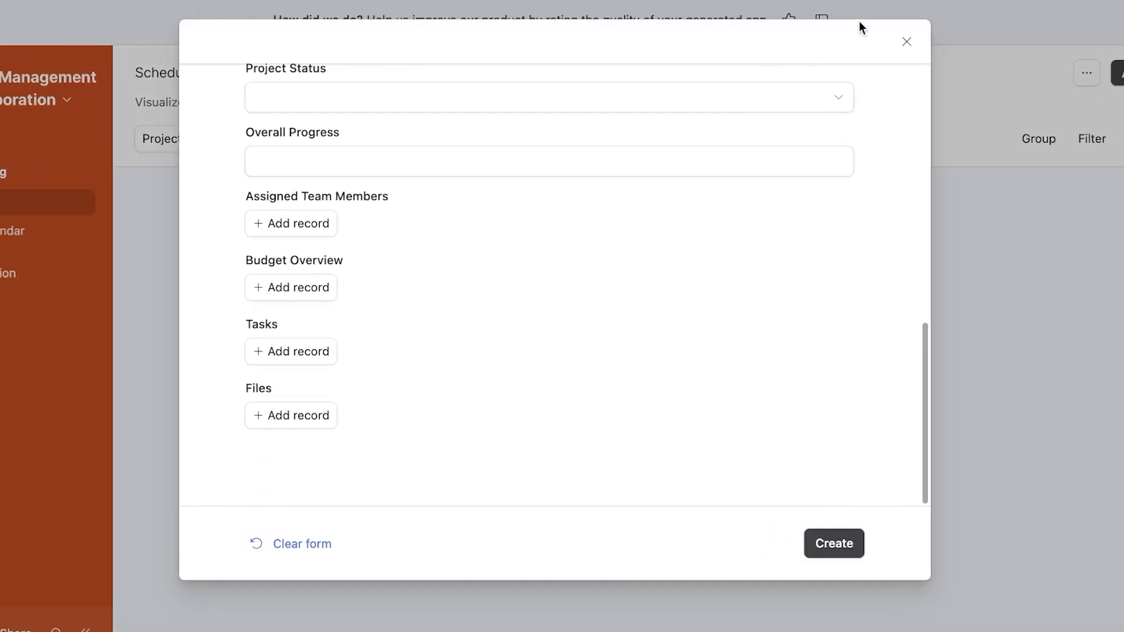
{"action": "scroll", "coordinate": [663, 209], "scroll_direction": "up", "scroll_amount": 10}
{"action": "left_click", "coordinate": [907, 42]}
- Look through the Collaboration, Assets, Analytics and Tasks pages and dismiss the app feedback banner
{"action": "left_click", "coordinate": [8, 273]}
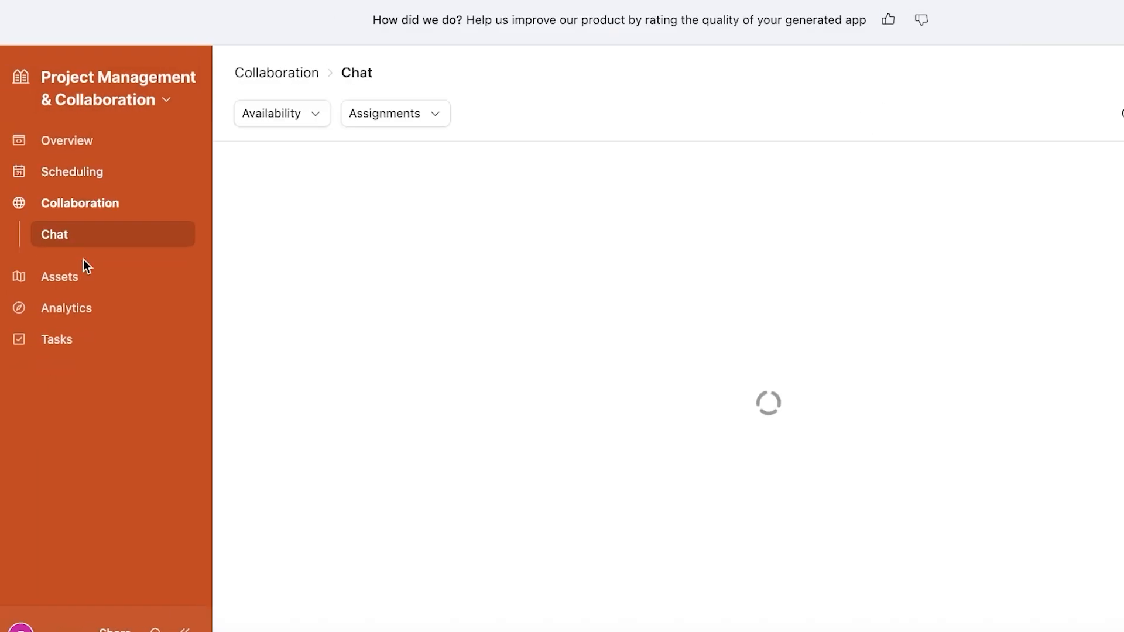
{"action": "left_click", "coordinate": [52, 276]}
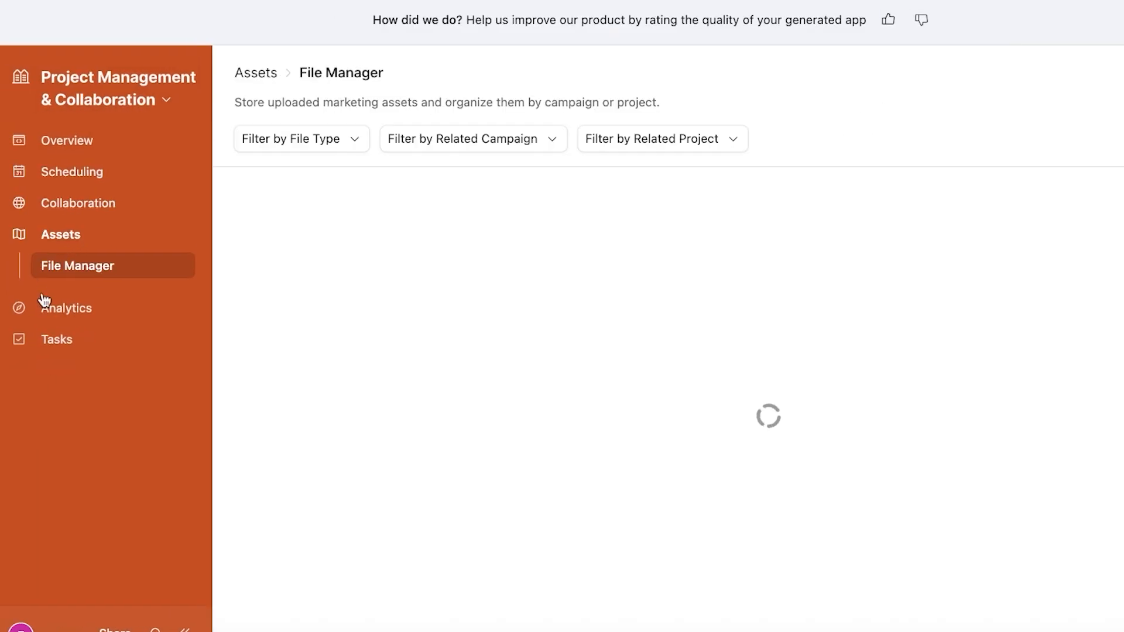
{"action": "left_click", "coordinate": [44, 319]}
{"action": "left_click", "coordinate": [34, 366]}
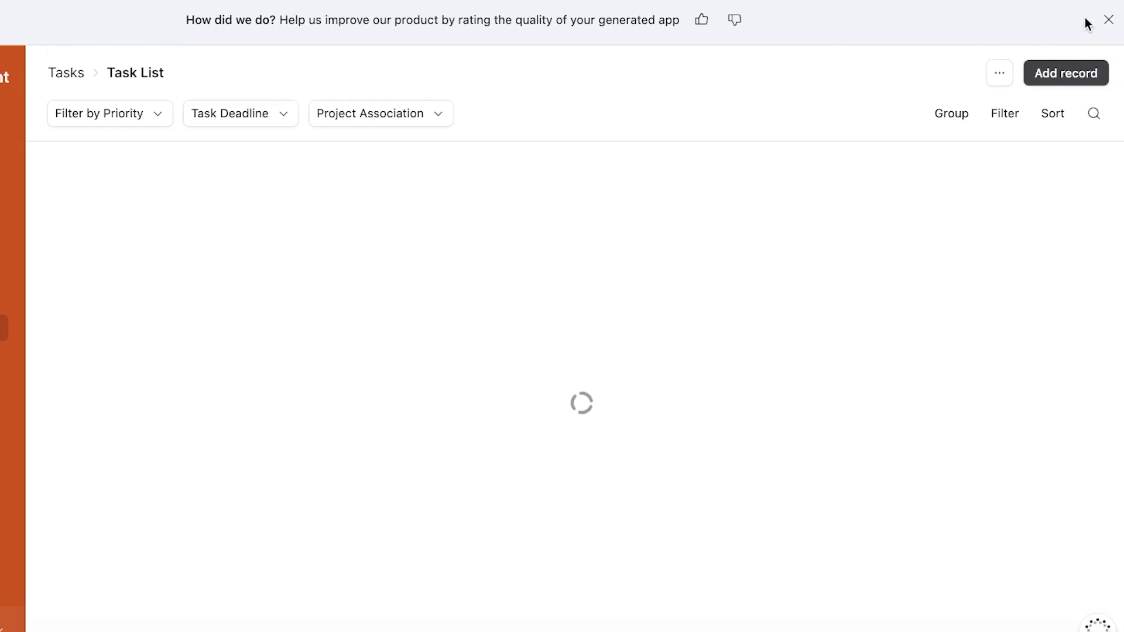
{"action": "left_click", "coordinate": [1108, 20]}
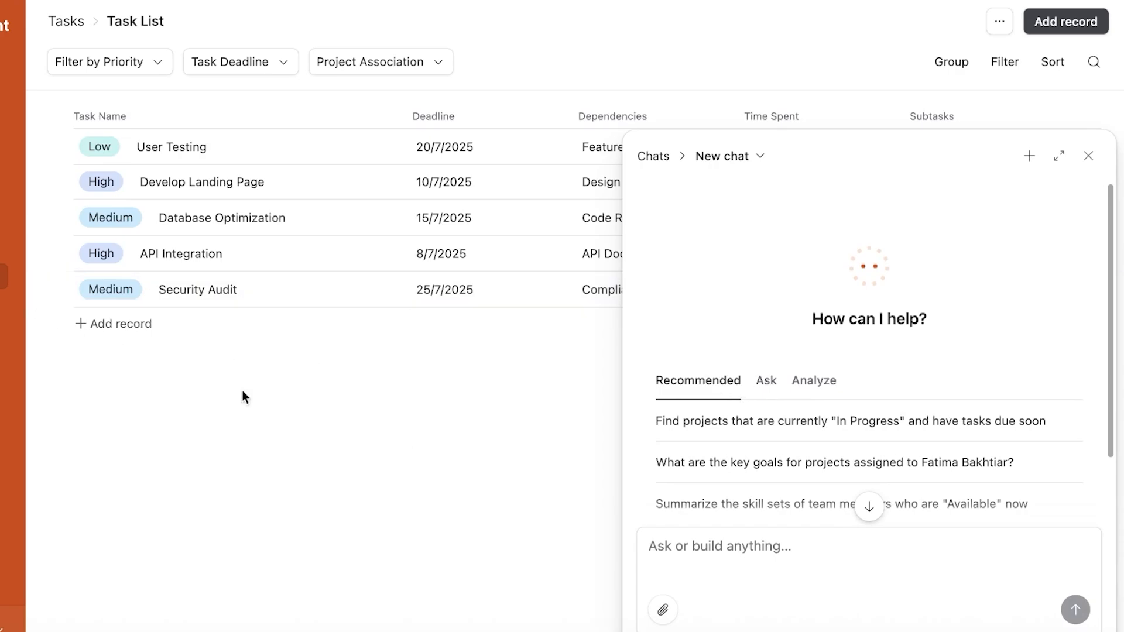
- Try to have the Omni chat build a kanban task list, and close the chat panel
{"action": "type", "text": "build"}
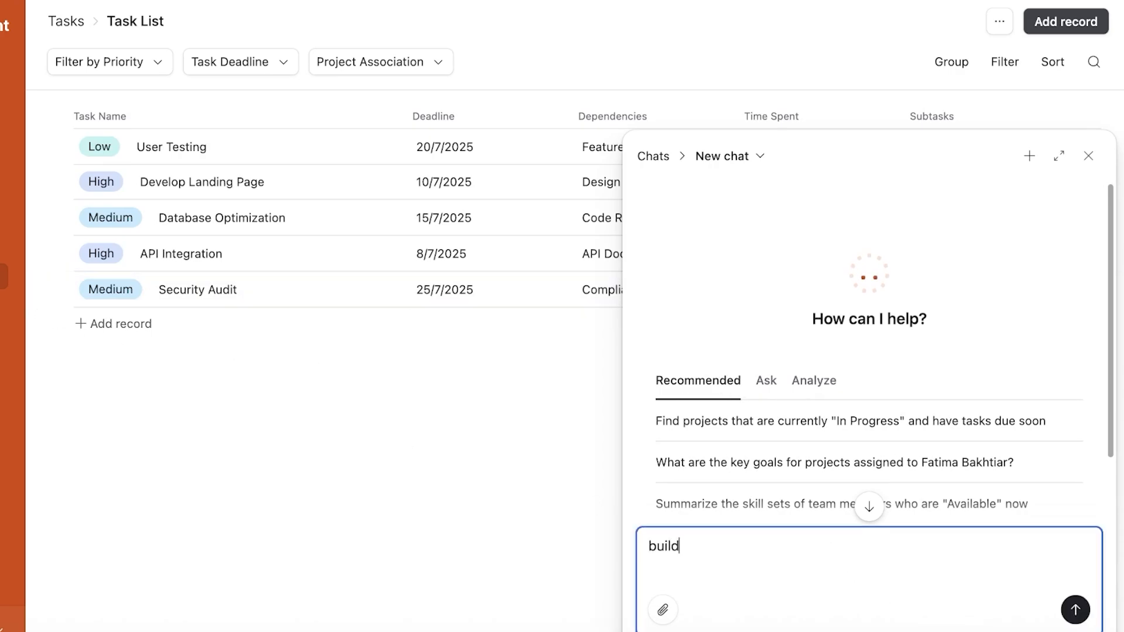
{"action": "type", "text": " a kanban task lsi"}
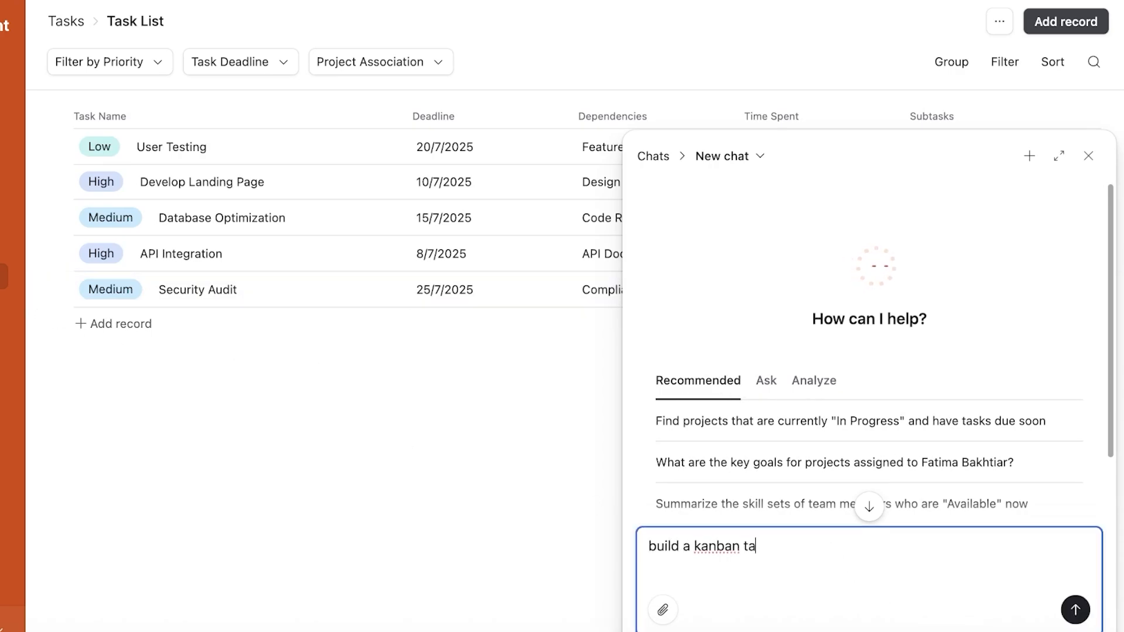
{"action": "key", "text": "BackSpace"}
{"action": "key", "text": "BackSpace"}
{"action": "type", "text": "isst"}
{"action": "key", "text": "Return"}
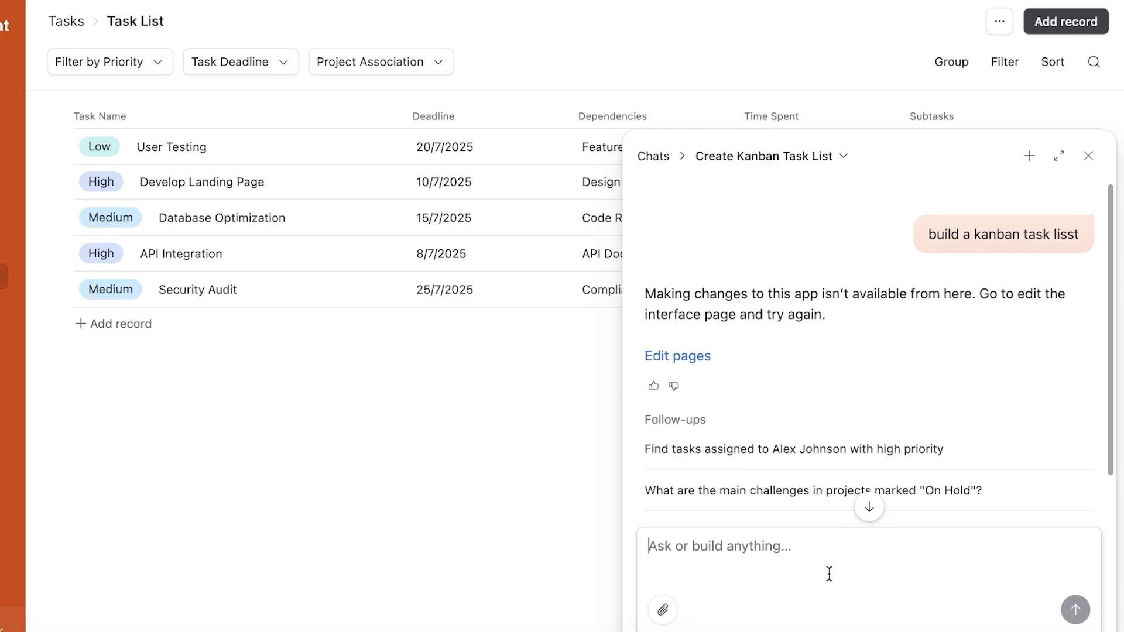
{"action": "left_click", "coordinate": [1089, 156]}
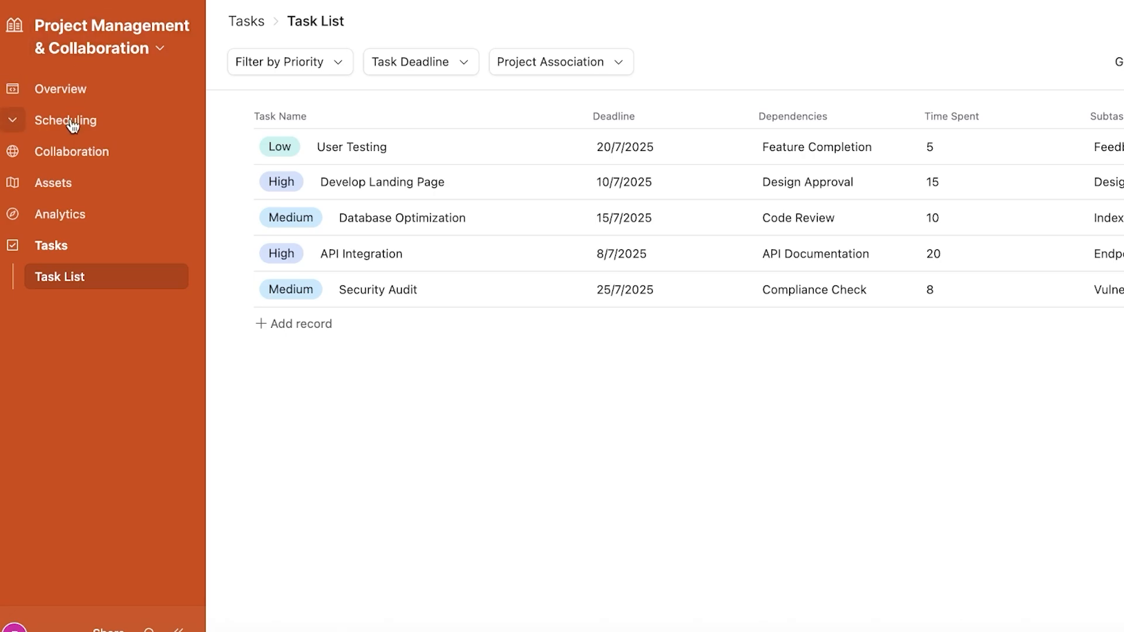
- Look at the Scheduling Timeline page and switch from the published app to the base's underlying data
{"action": "left_click", "coordinate": [70, 123]}
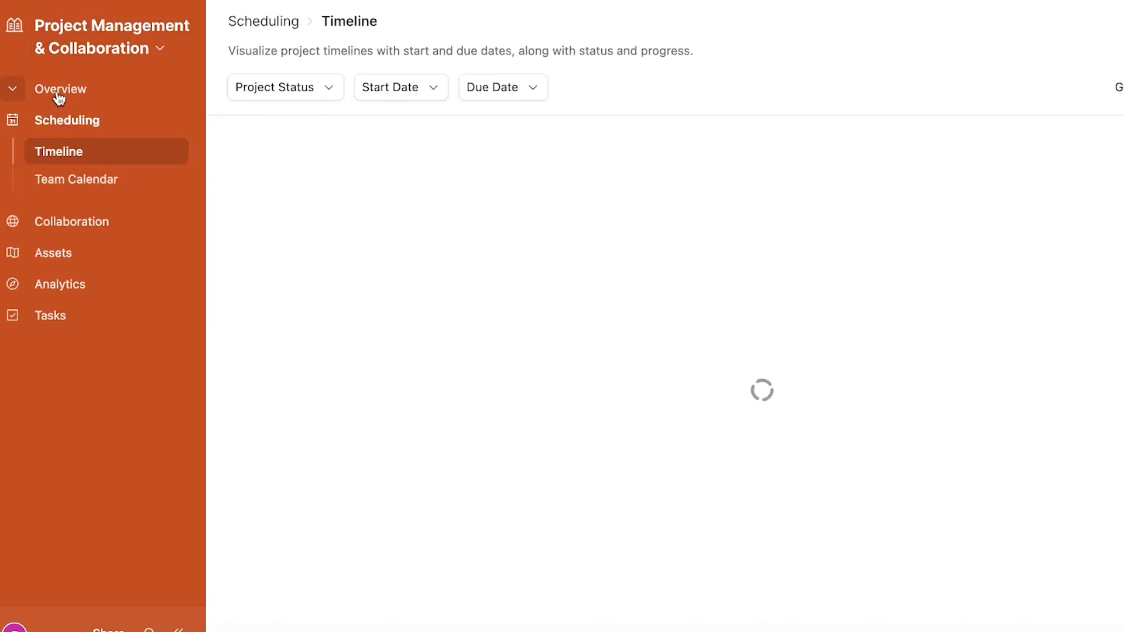
{"action": "left_click", "coordinate": [159, 47]}
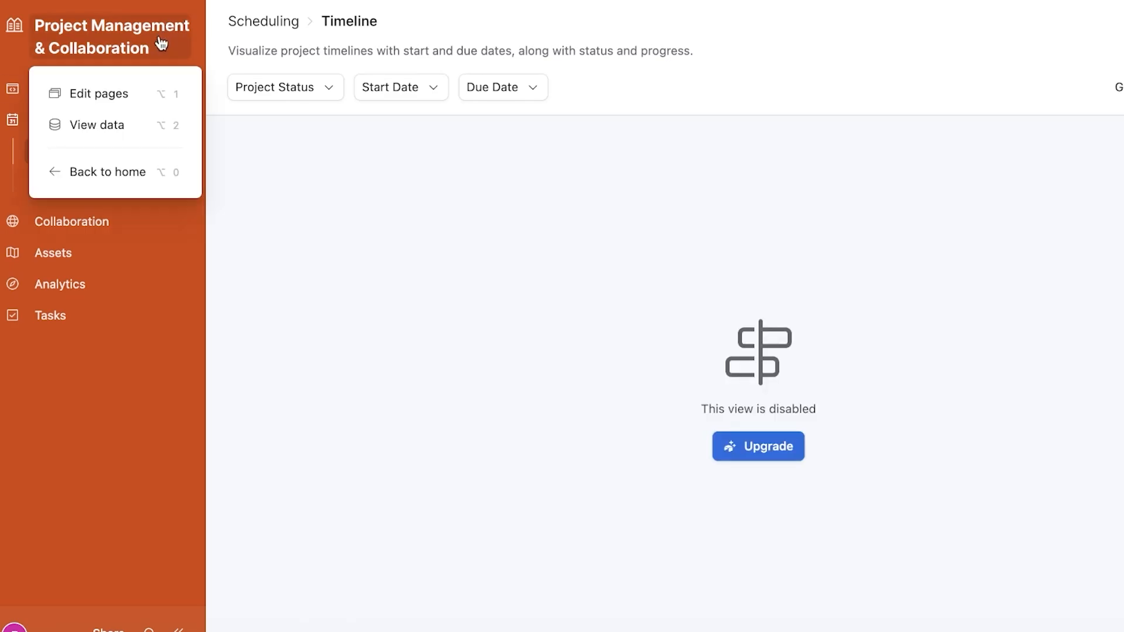
{"action": "left_click", "coordinate": [134, 90]}
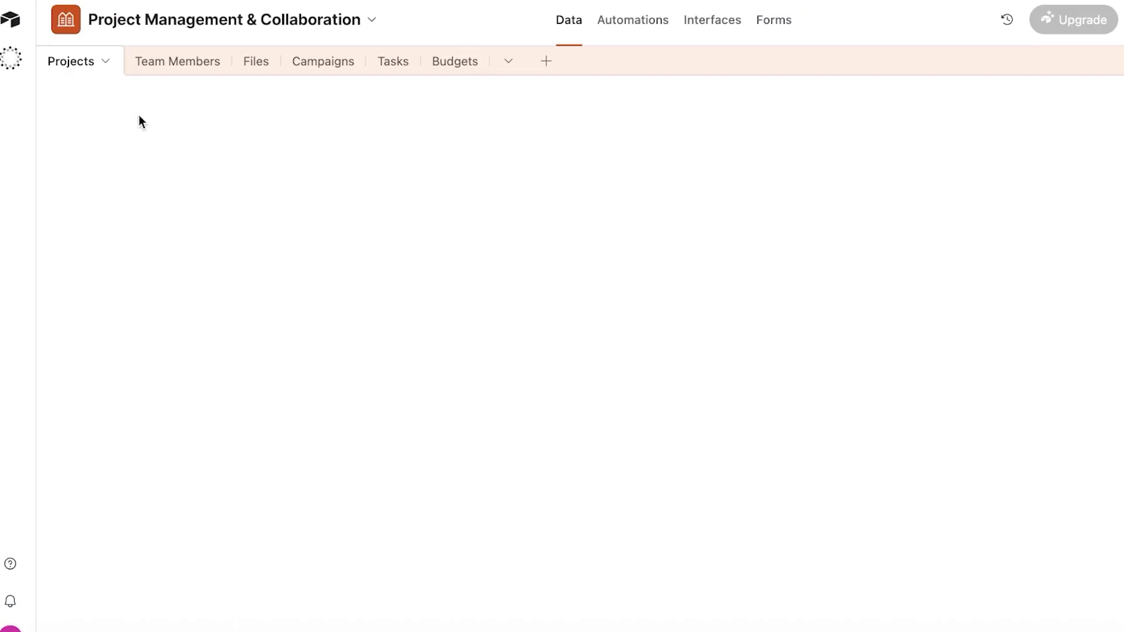
- Clear the sample contents of all records in the Projects table
{"action": "left_click", "coordinate": [322, 133]}
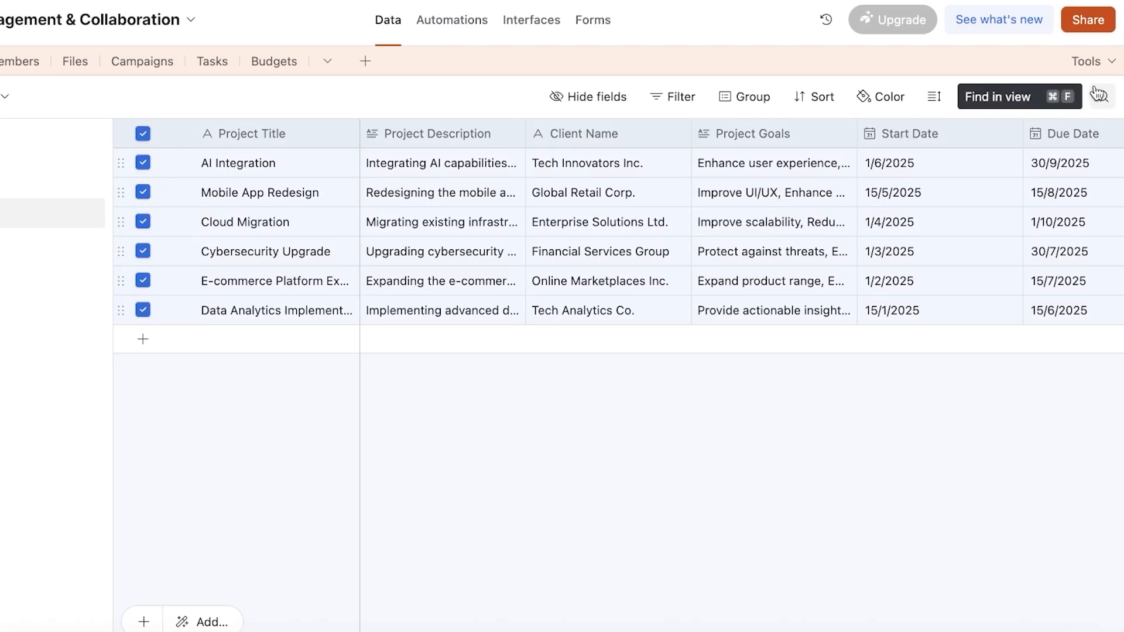
{"action": "left_click", "coordinate": [1108, 66]}
{"action": "left_click", "coordinate": [137, 135]}
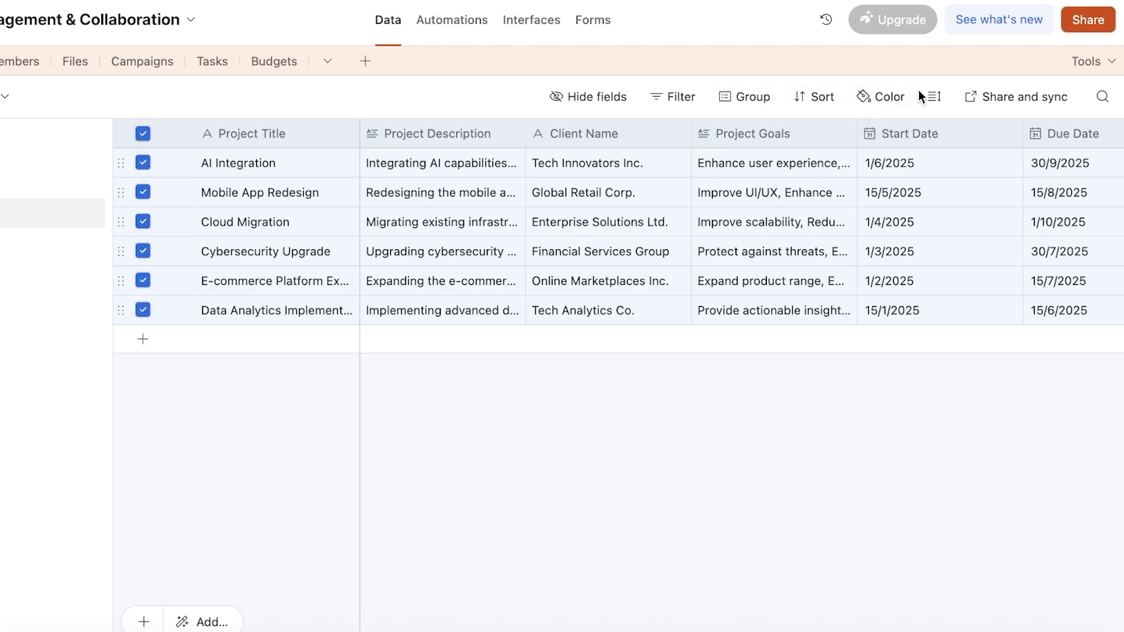
{"action": "left_click", "coordinate": [926, 97]}
{"action": "left_click", "coordinate": [146, 137]}
{"action": "left_click", "coordinate": [145, 136]}
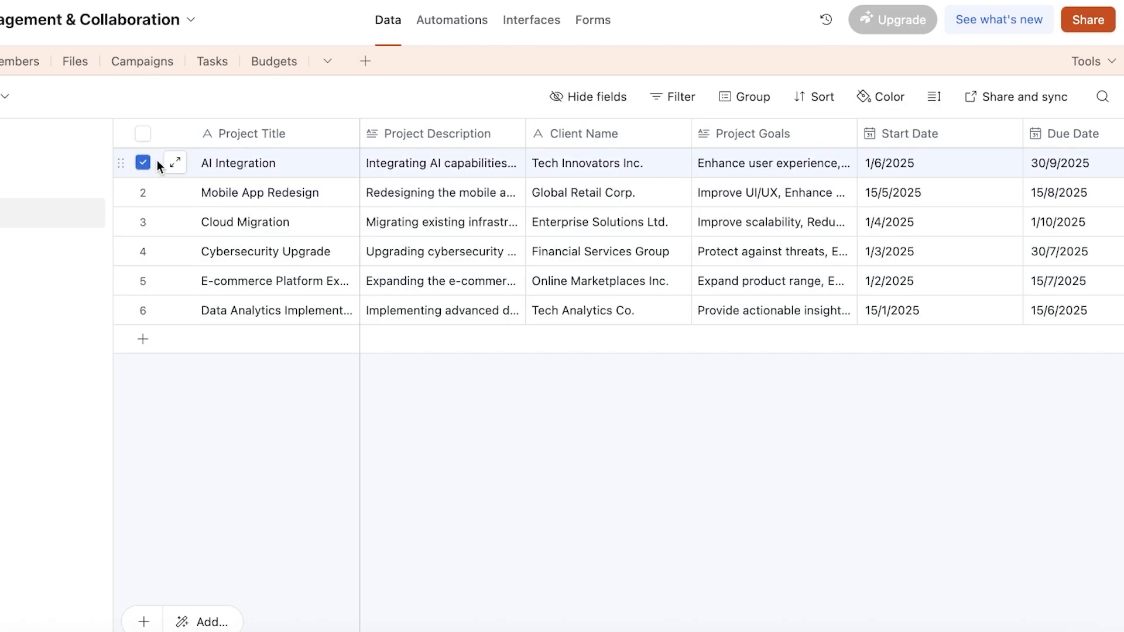
{"action": "mouse_move", "coordinate": [410, 627]}
{"action": "left_mouse_down"}
{"action": "mouse_move", "coordinate": [932, 613]}
{"action": "mouse_move", "coordinate": [1079, 593]}
{"action": "mouse_move", "coordinate": [1122, 603]}
{"action": "mouse_move", "coordinate": [409, 616]}
{"action": "left_mouse_up"}
{"action": "key", "text": "Delete"}
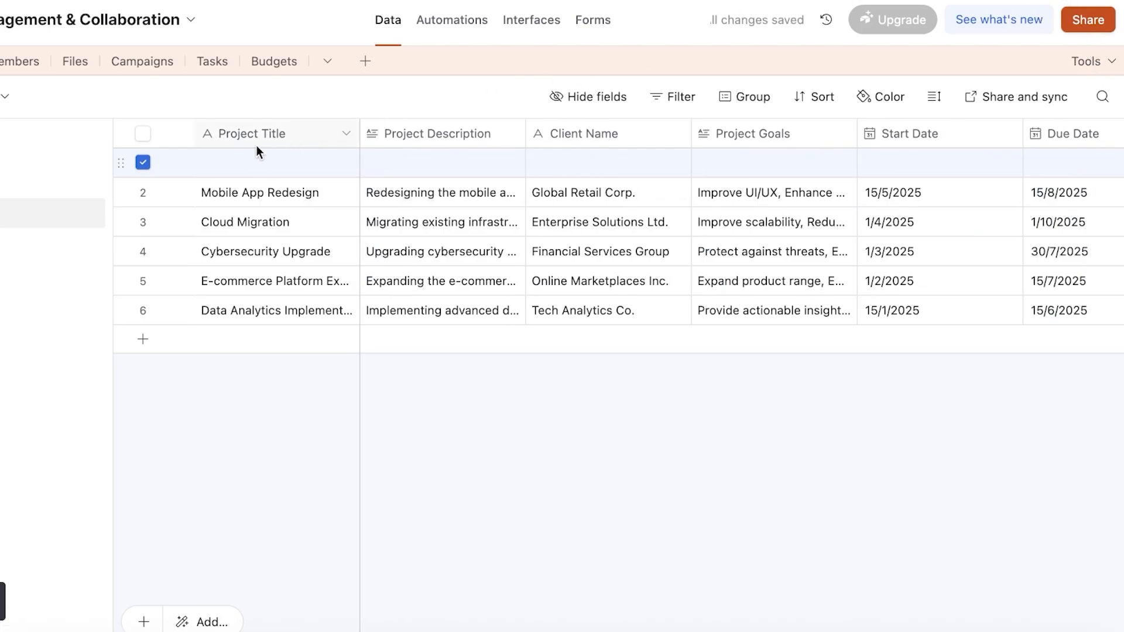
{"action": "left_click", "coordinate": [143, 134]}
{"action": "key", "text": "Delete"}
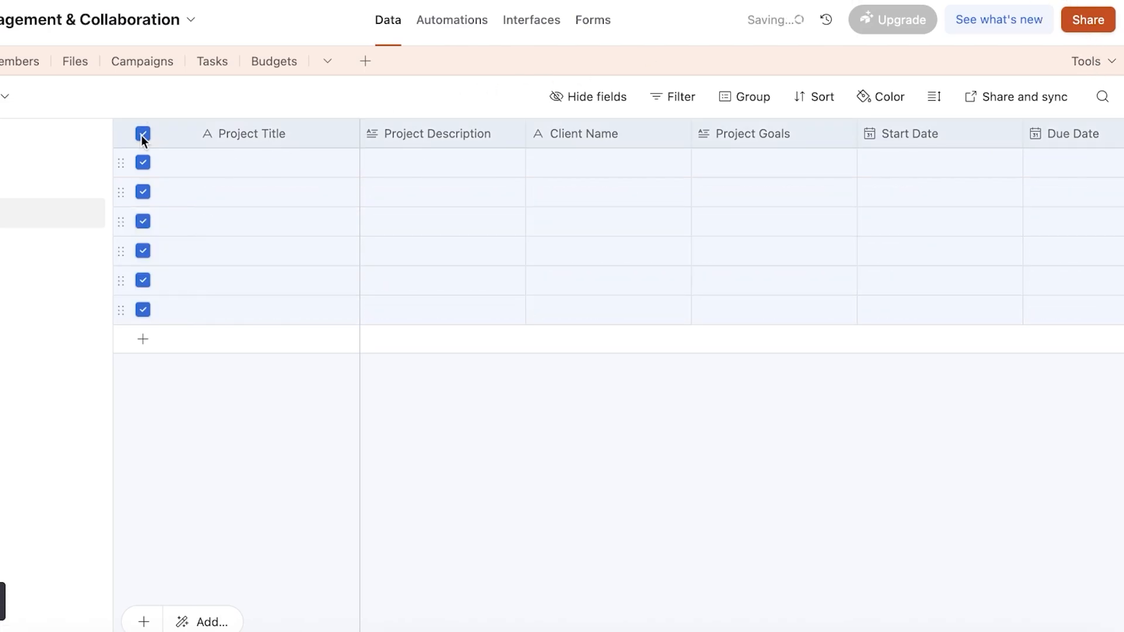
{"action": "left_click", "coordinate": [220, 380]}
- Clear the sample contents of all records in the Team Members table
{"action": "left_click", "coordinate": [20, 61]}
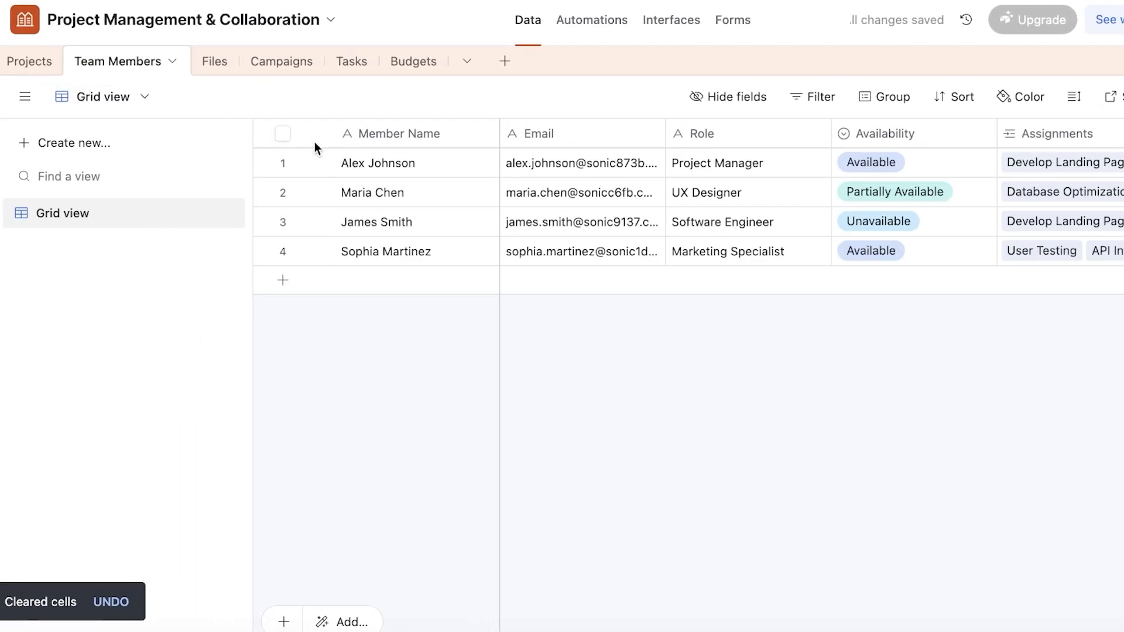
{"action": "left_click", "coordinate": [281, 135]}
{"action": "key", "text": "Delete"}
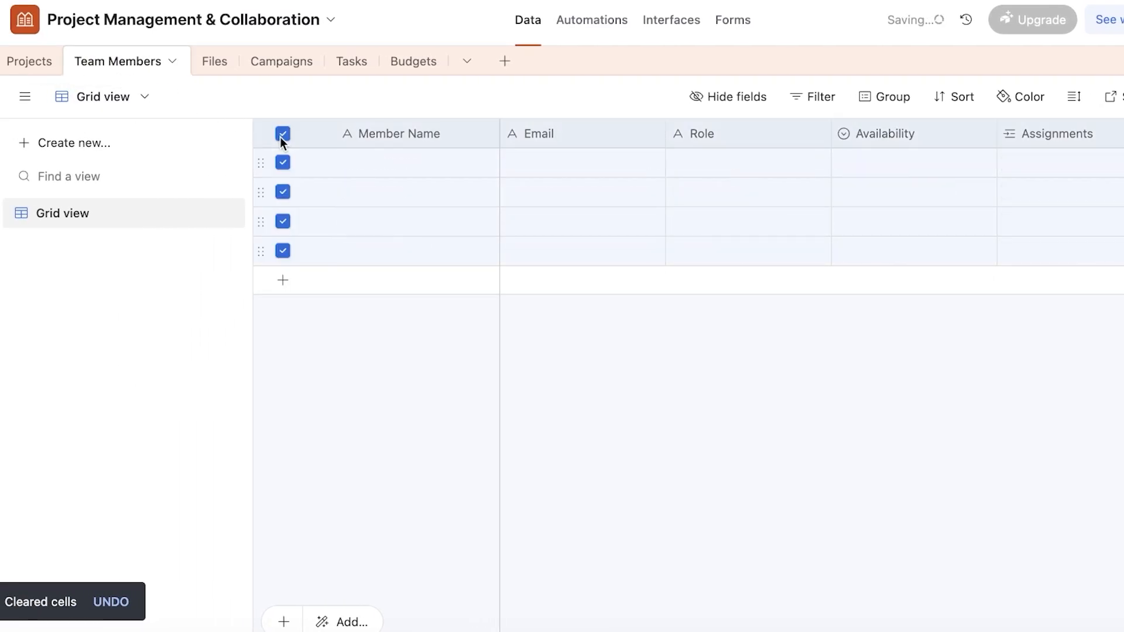
- Look over the records in the Files table and return to the Projects table
{"action": "left_click", "coordinate": [214, 63]}
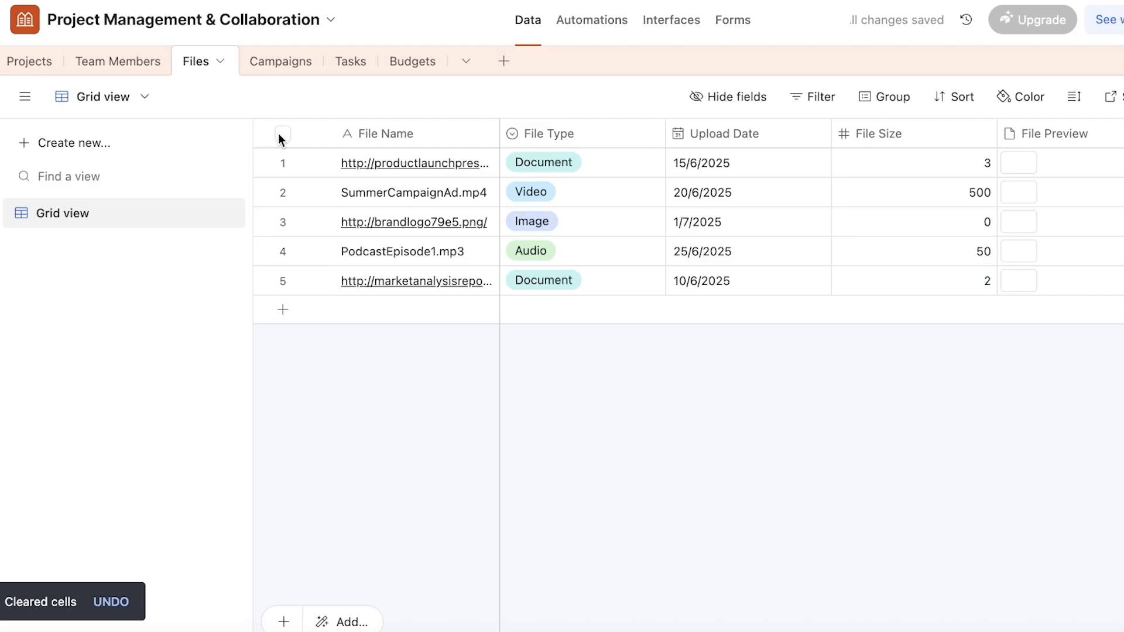
{"action": "left_click", "coordinate": [282, 134]}
{"action": "left_click", "coordinate": [282, 134]}
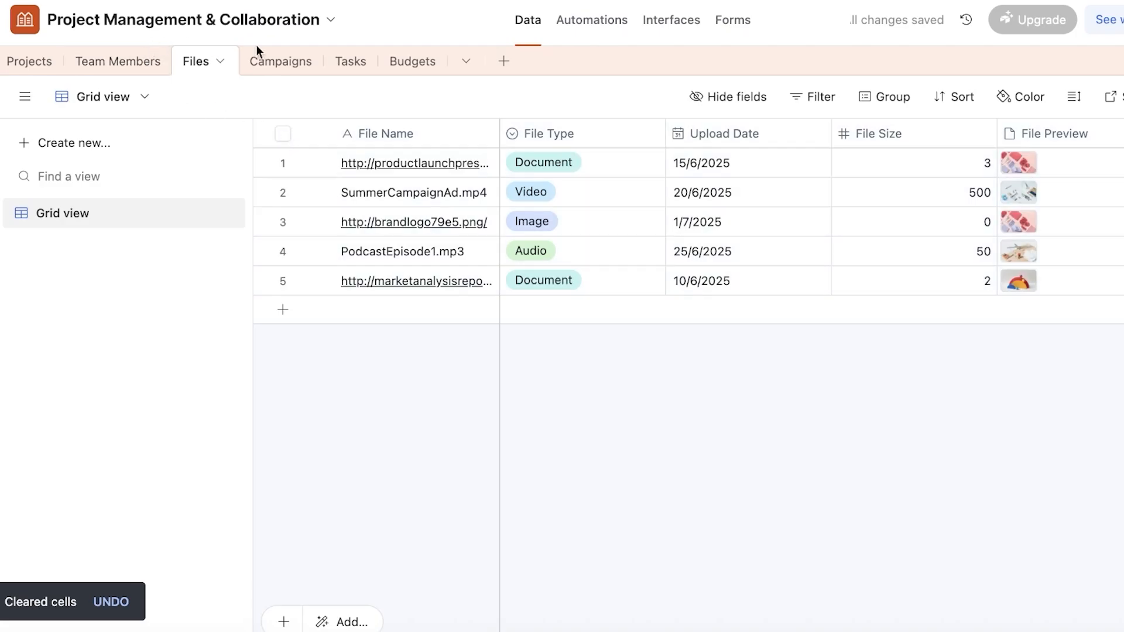
{"action": "left_click", "coordinate": [271, 60]}
{"action": "left_click", "coordinate": [334, 62]}
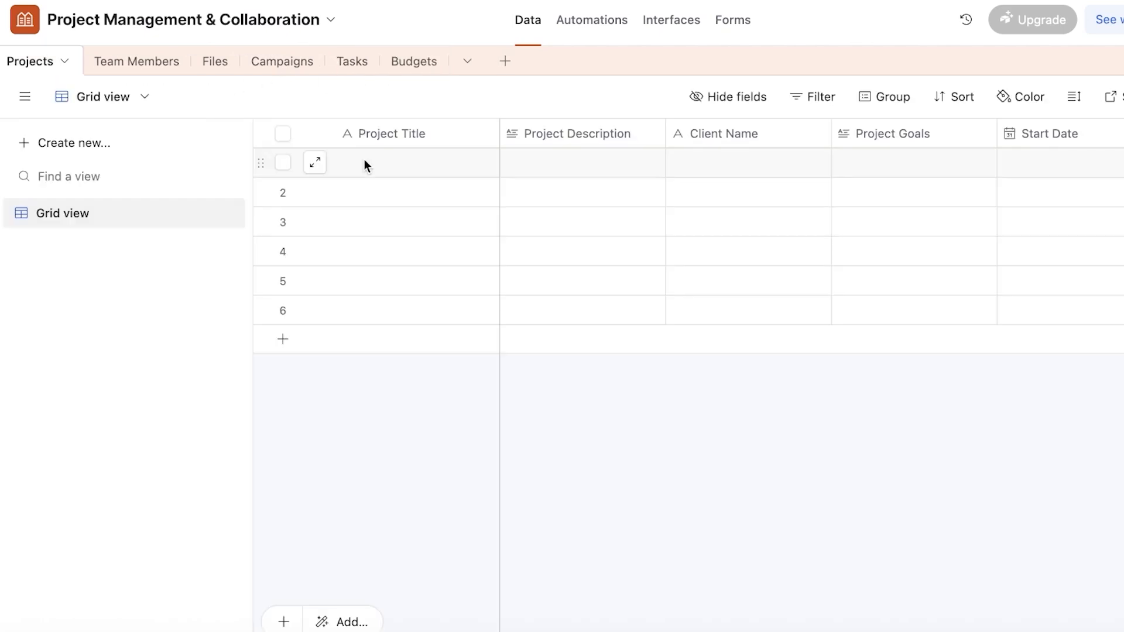
- Enter "Kaiko social media" as the project title of the first record
{"action": "left_click", "coordinate": [364, 164]}
{"action": "type", "text": "Kaiko so"}
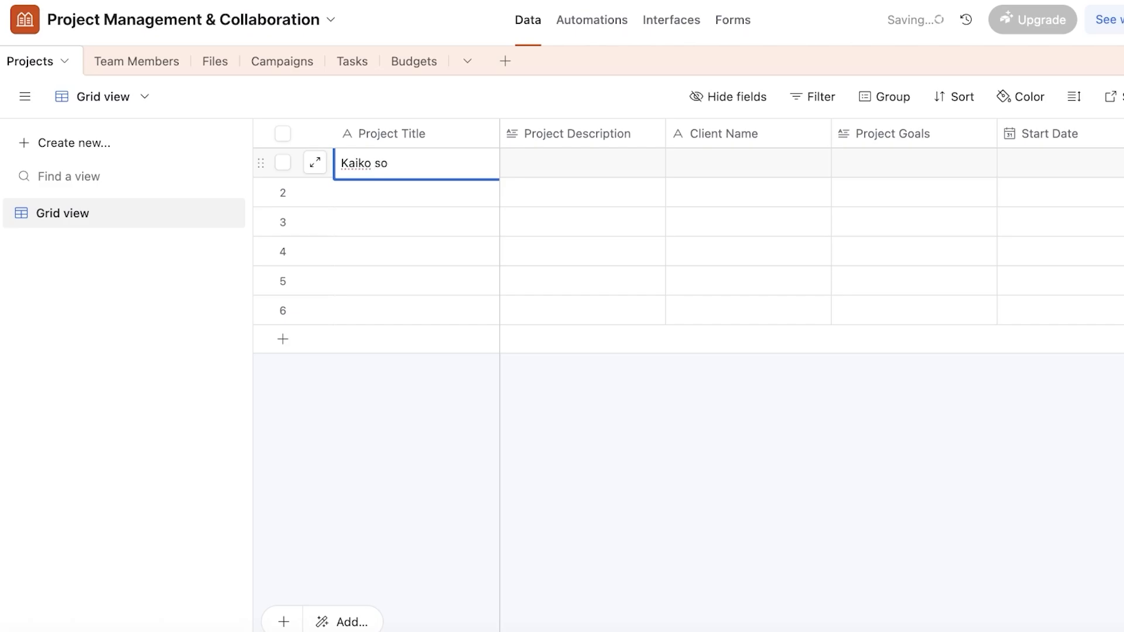
{"action": "type", "text": "cial media"}
{"action": "key", "text": "Return"}
- Enter "promote kaikos new summer range on 3 socials" as the first project's description
{"action": "left_click", "coordinate": [546, 139]}
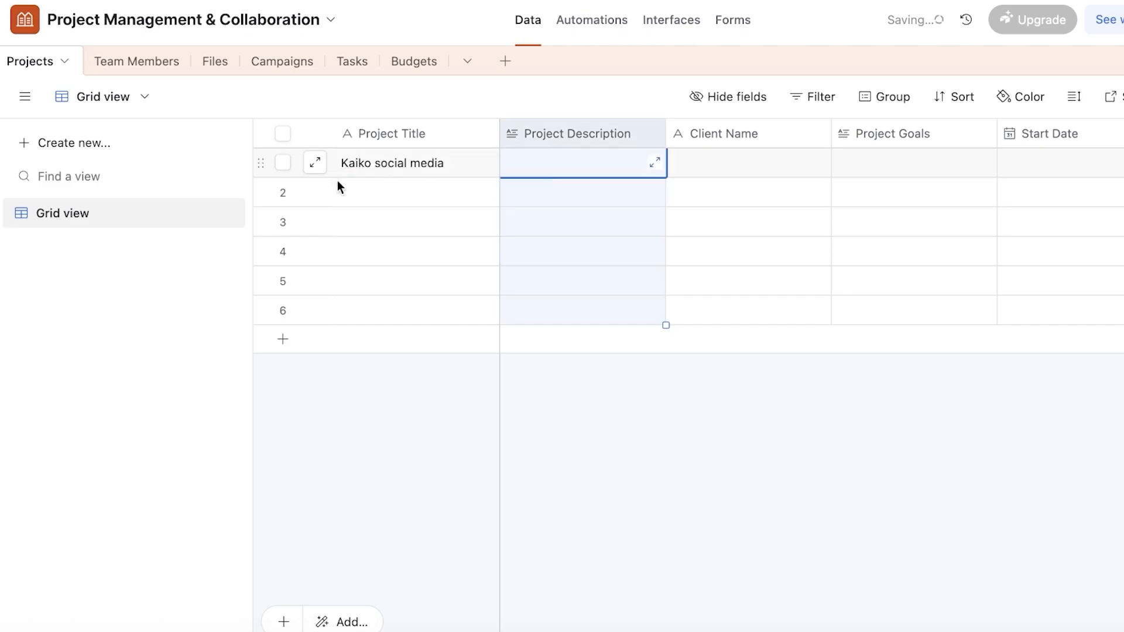
{"action": "double_click", "coordinate": [630, 162]}
{"action": "type", "text": "promote k"}
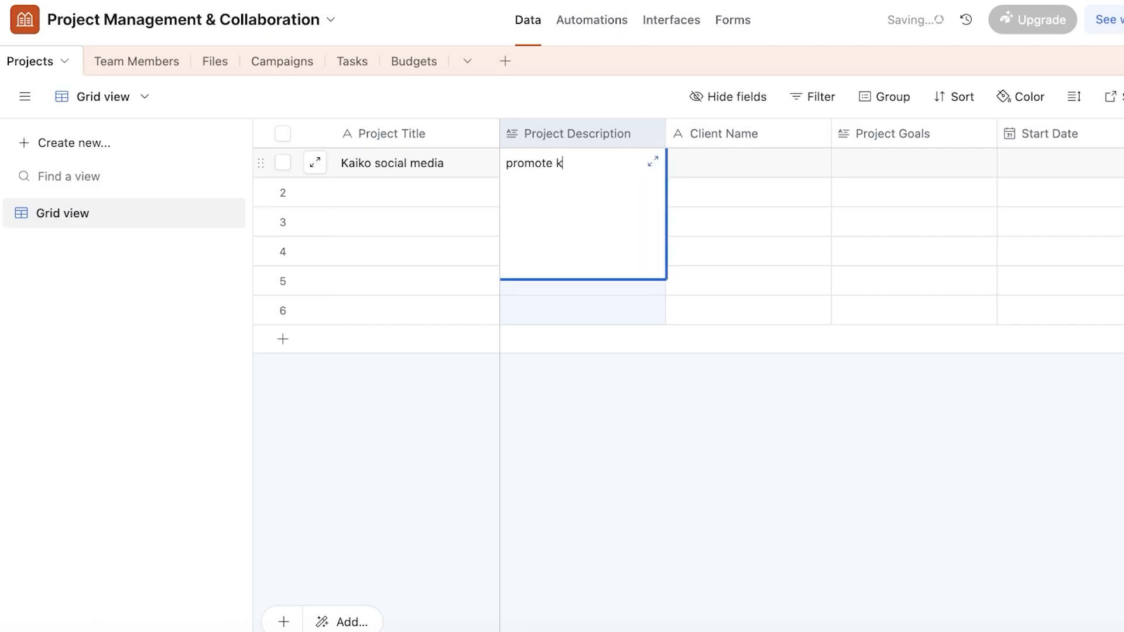
{"action": "type", "text": "aikos new summer"}
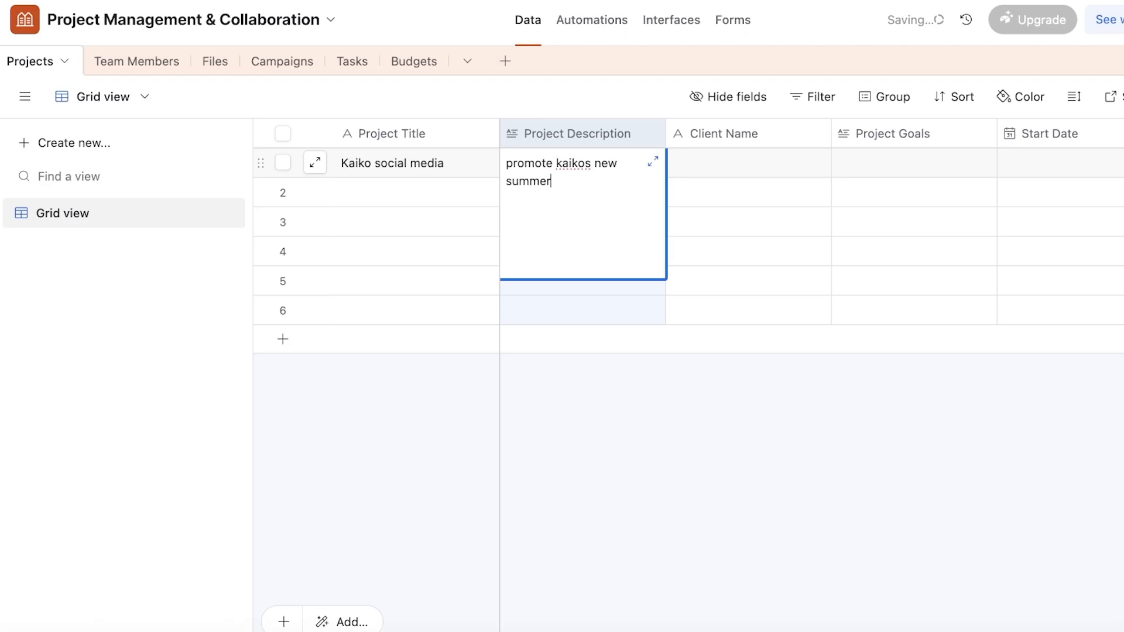
{"action": "type", "text": " range on 3 socials"}
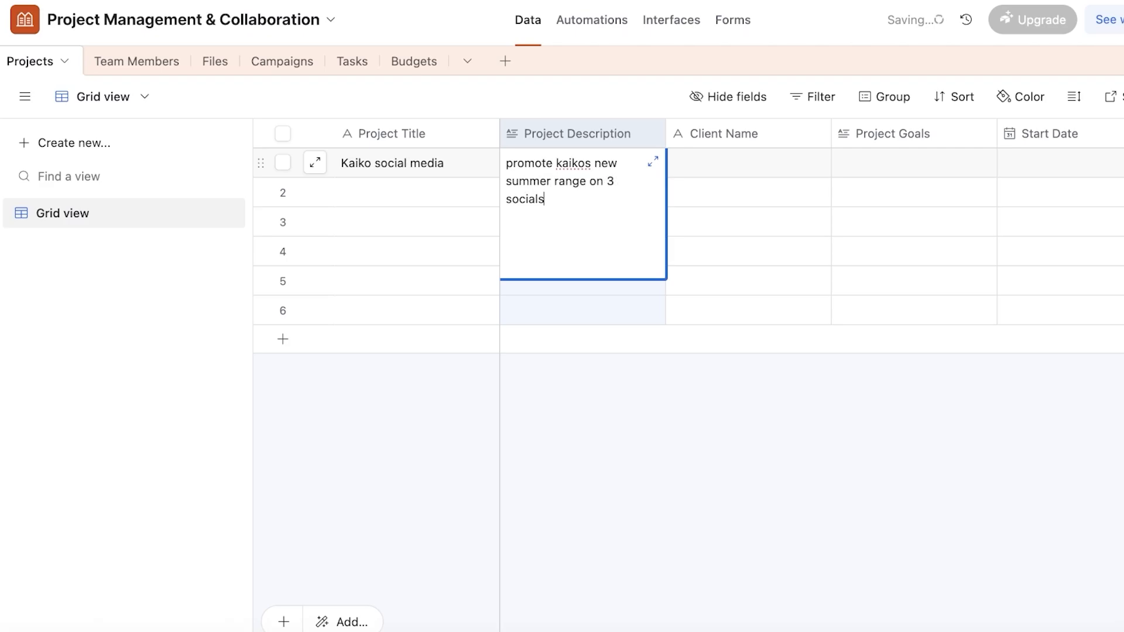
- Set the first project's client name to "Kaiko" and its goals to "get 1M+ impressions"
{"action": "left_click", "coordinate": [705, 164]}
{"action": "type", "text": "Kai"}
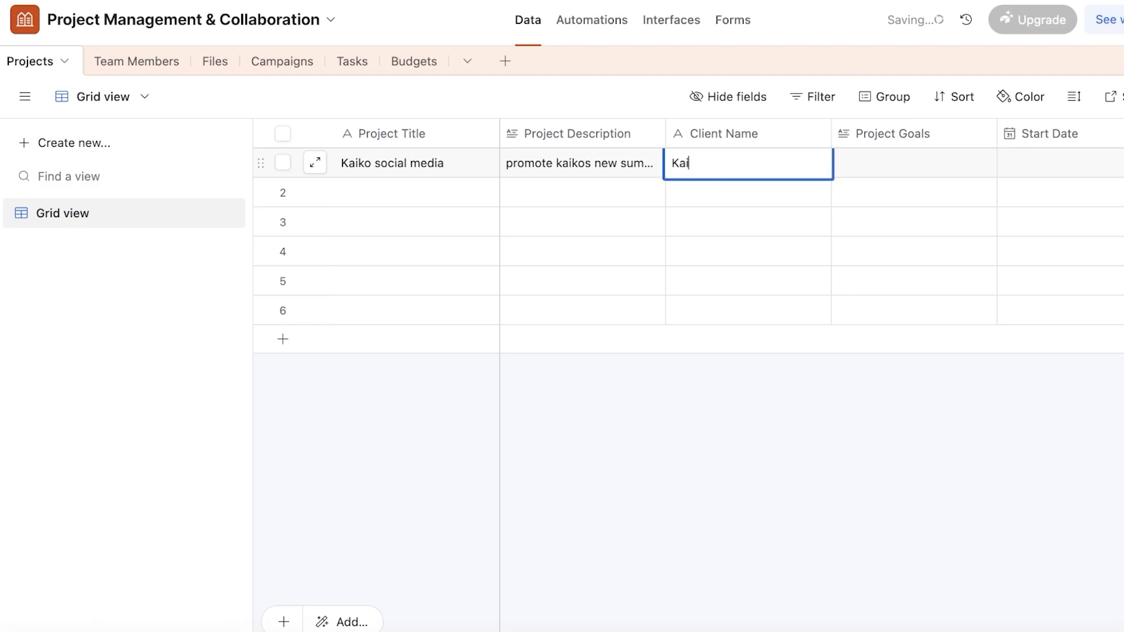
{"action": "type", "text": "ko"}
{"action": "left_click", "coordinate": [910, 175]}
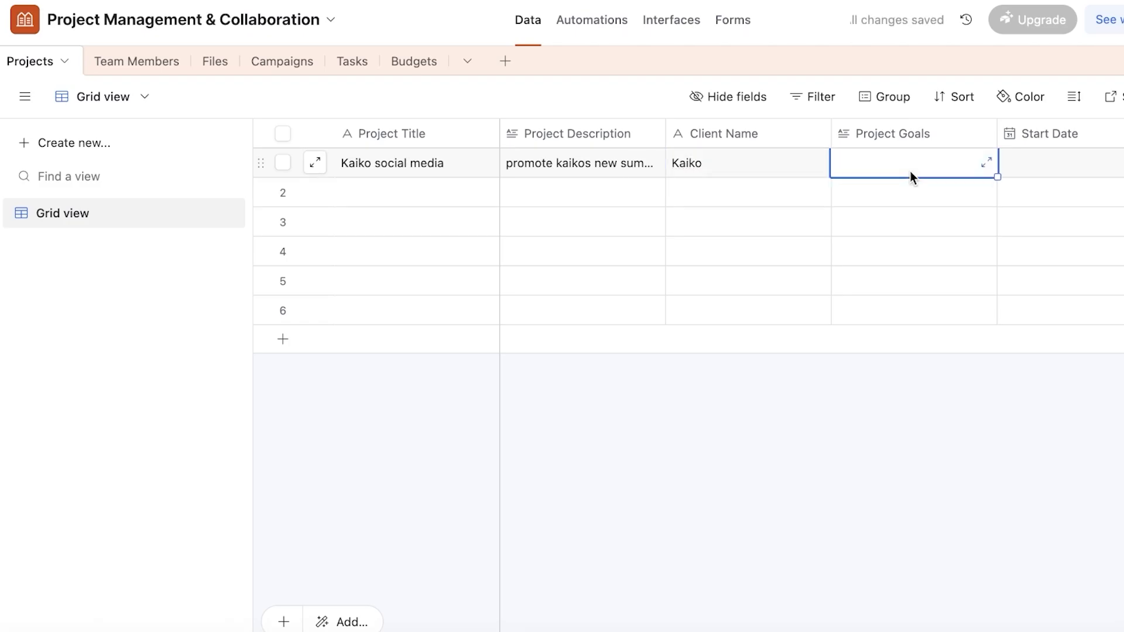
{"action": "type", "text": "get 1M"}
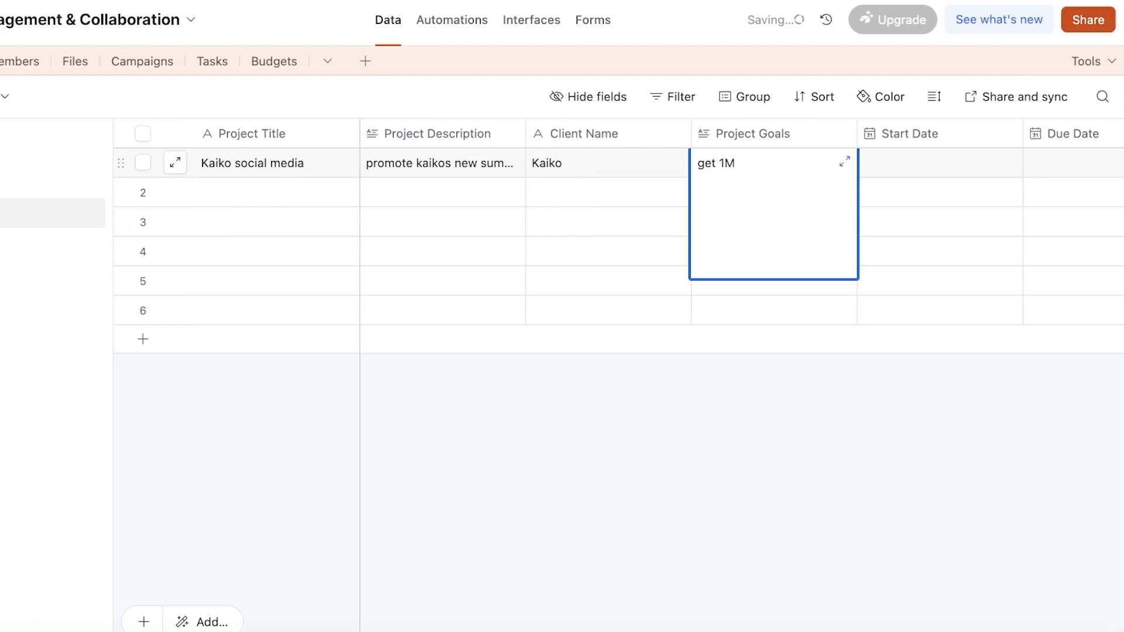
{"action": "type", "text": "+ impressions"}
- Set the Kaiko project's start date to 5/7/2025 and its due date to 31/8/2025
{"action": "left_click", "coordinate": [960, 162]}
{"action": "left_click", "coordinate": [960, 163]}
{"action": "left_click", "coordinate": [1071, 257]}
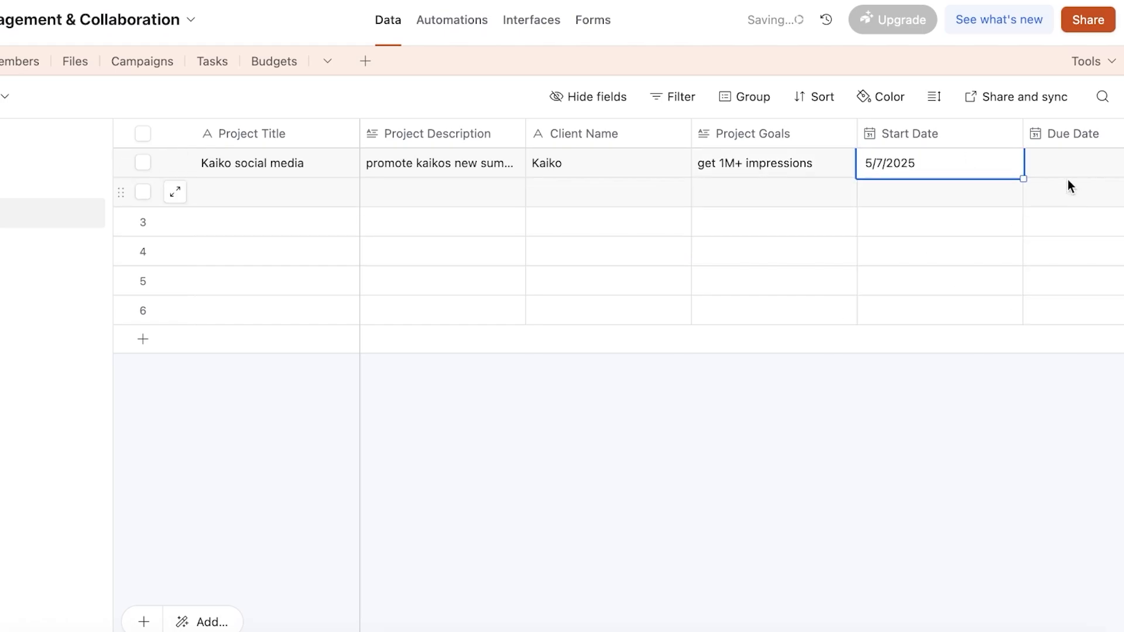
{"action": "left_click", "coordinate": [1065, 173]}
{"action": "left_click", "coordinate": [1057, 164]}
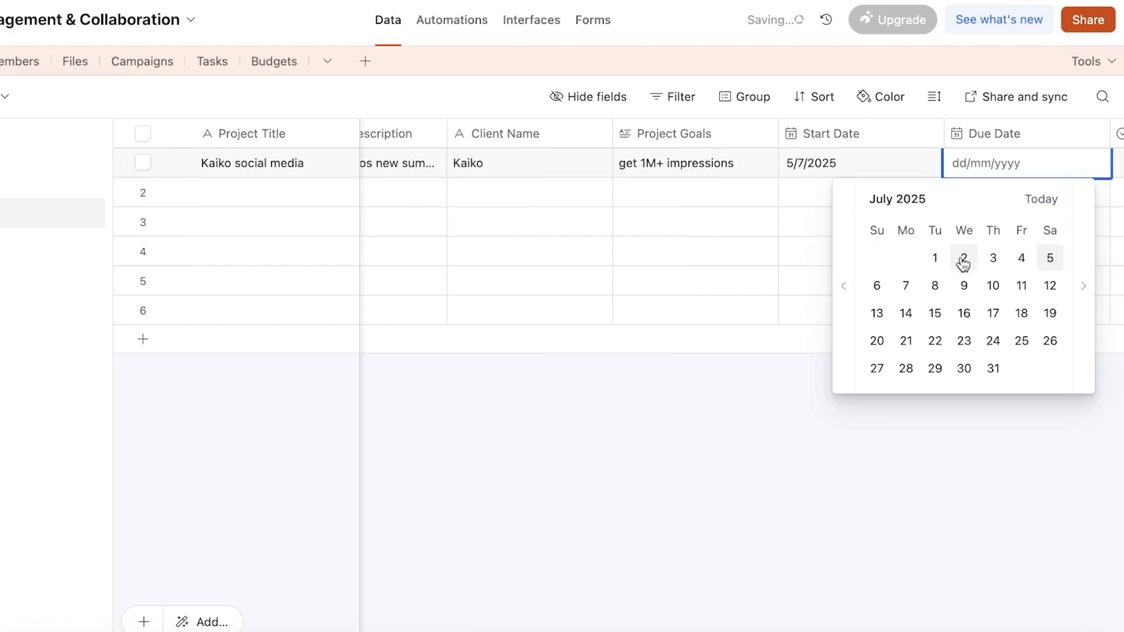
{"action": "left_click", "coordinate": [1084, 286]}
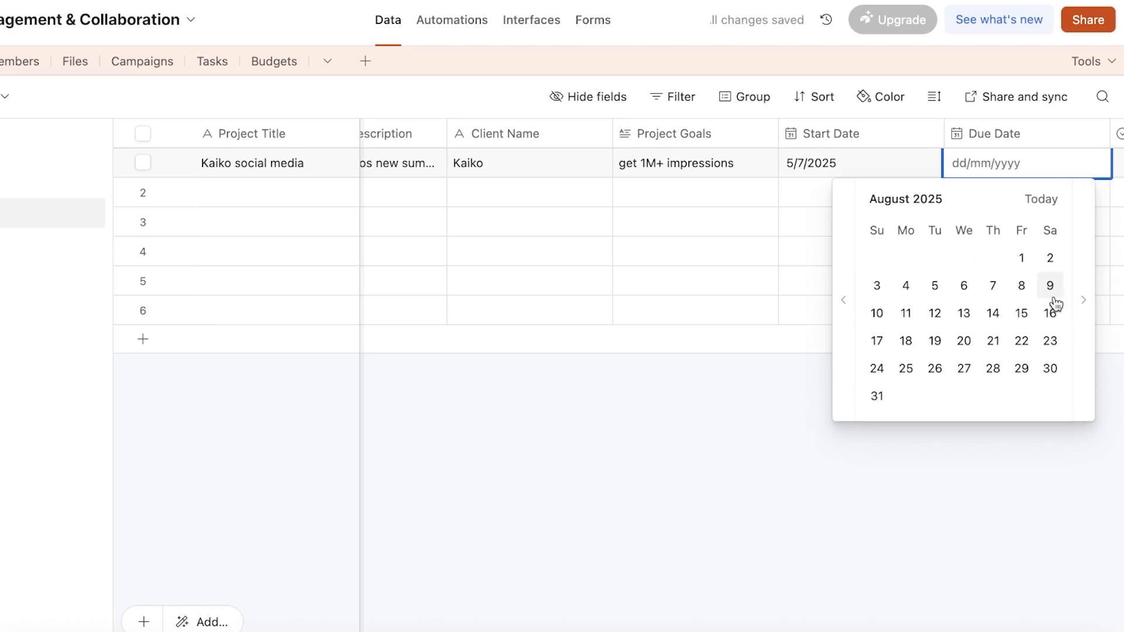
{"action": "left_click", "coordinate": [877, 395]}
- Set the Kaiko project's status to Planning, leaving its overall progress blank
{"action": "scroll", "coordinate": [715, 573], "scroll_direction": "right", "scroll_amount": 10}
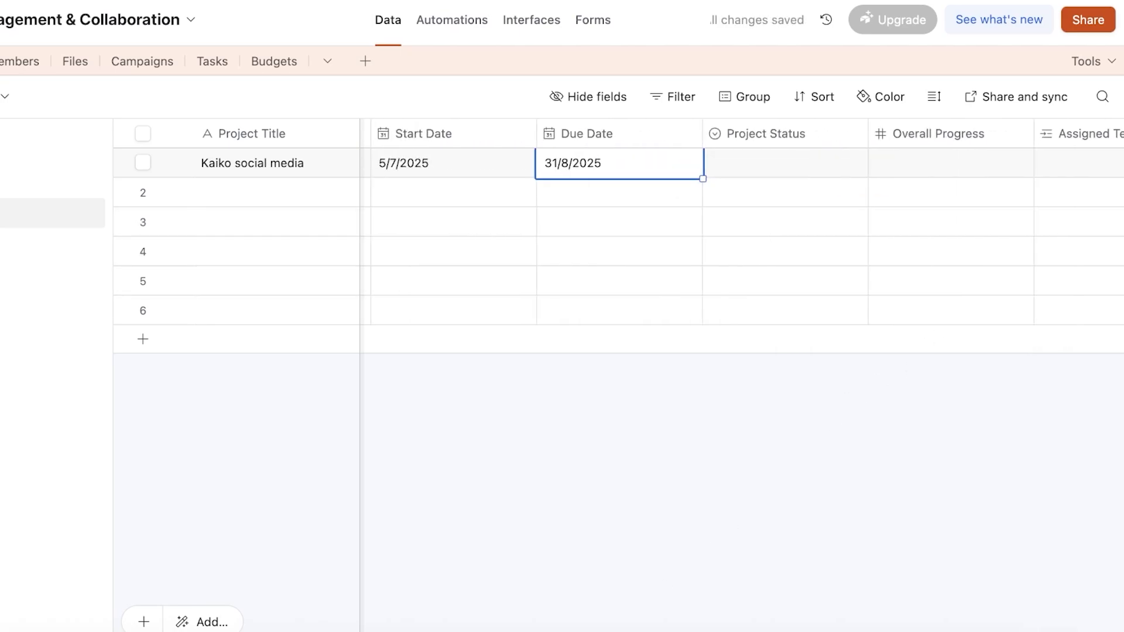
{"action": "left_click", "coordinate": [697, 167]}
{"action": "left_click", "coordinate": [698, 168]}
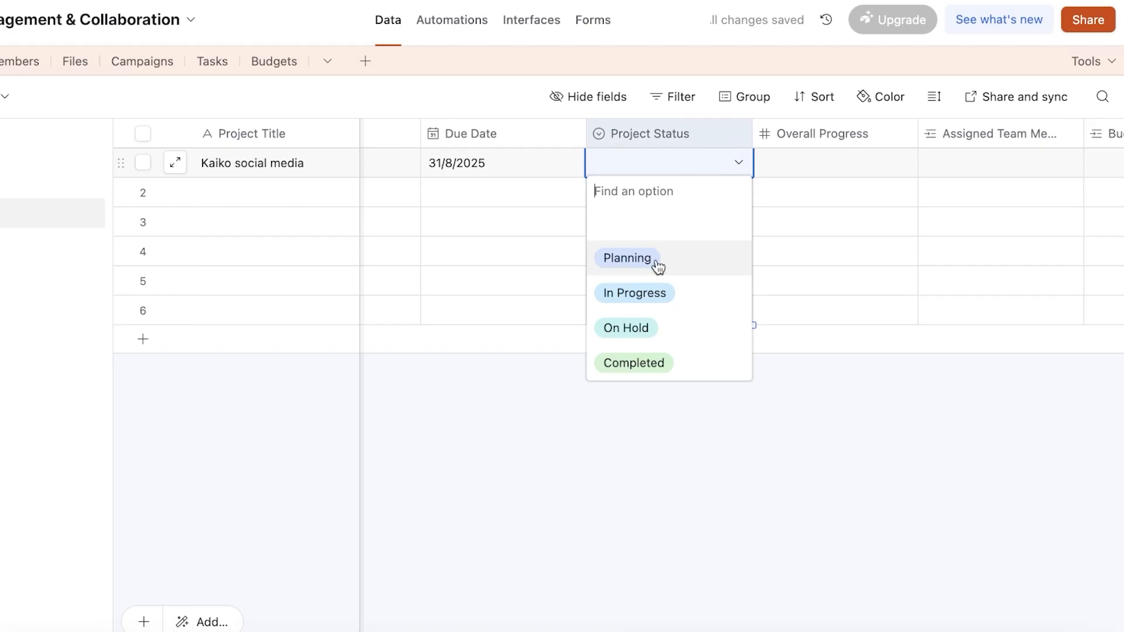
{"action": "left_click", "coordinate": [648, 275]}
{"action": "left_click", "coordinate": [855, 159]}
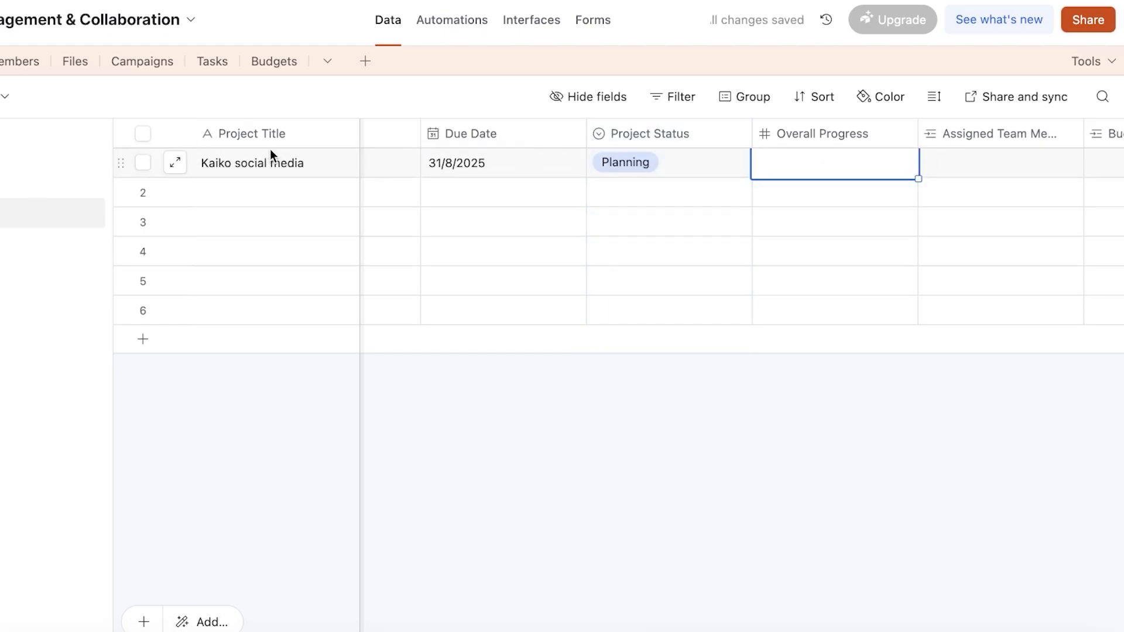
{"action": "key", "text": "Escape"}
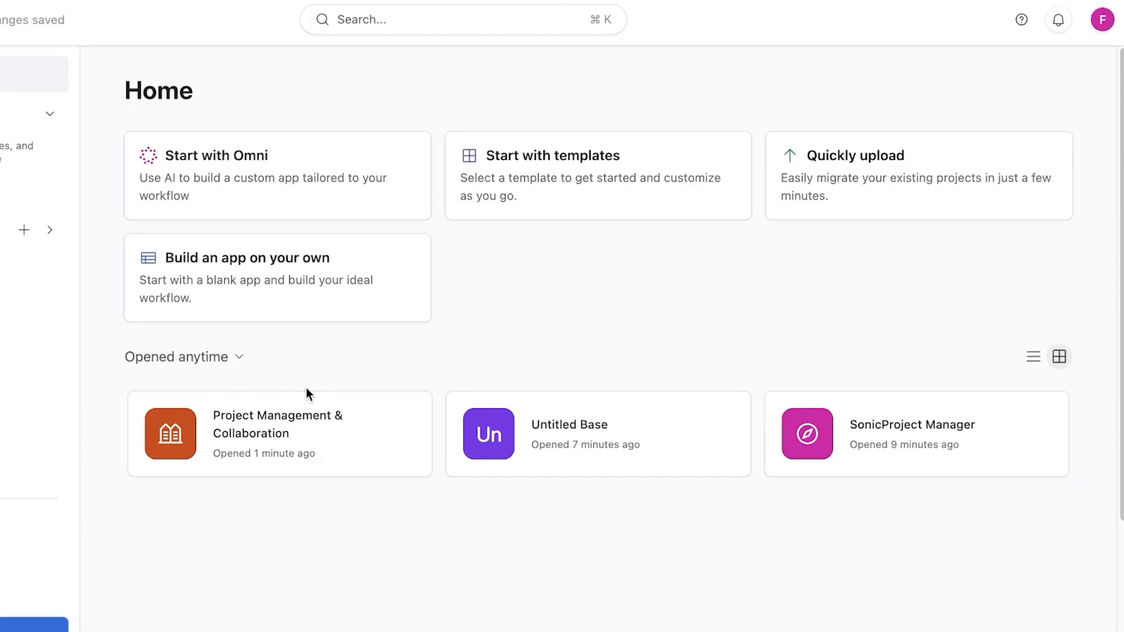
- Reopen the Project Management & Collaboration base and review its available tools: extensions, record templates and date dependencies
{"action": "left_click", "coordinate": [256, 433]}
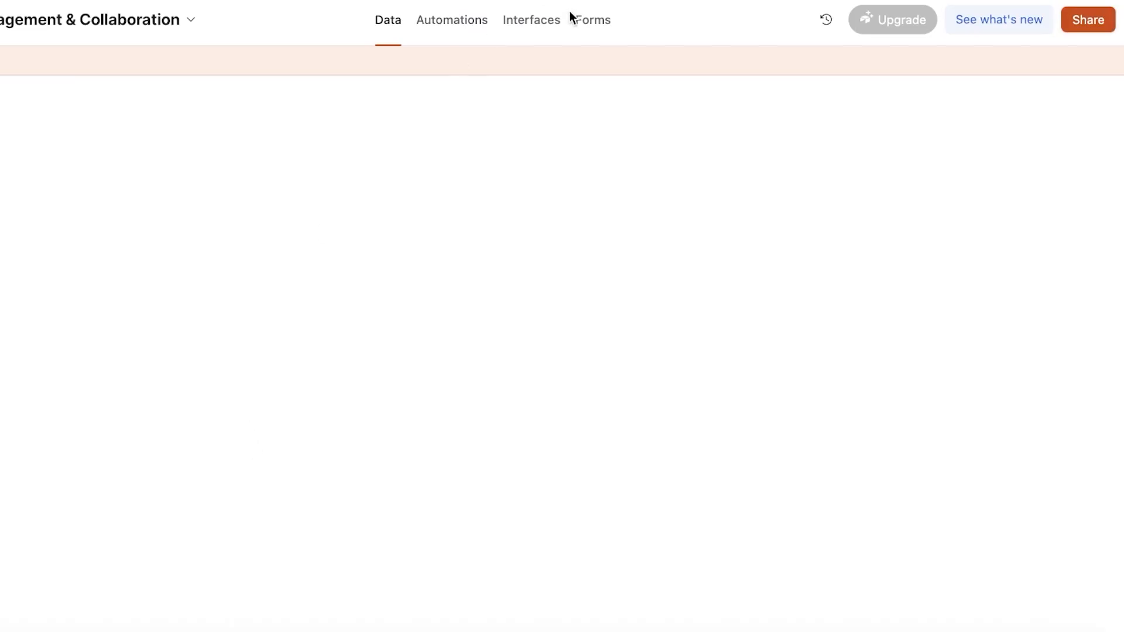
{"action": "left_click", "coordinate": [1082, 64]}
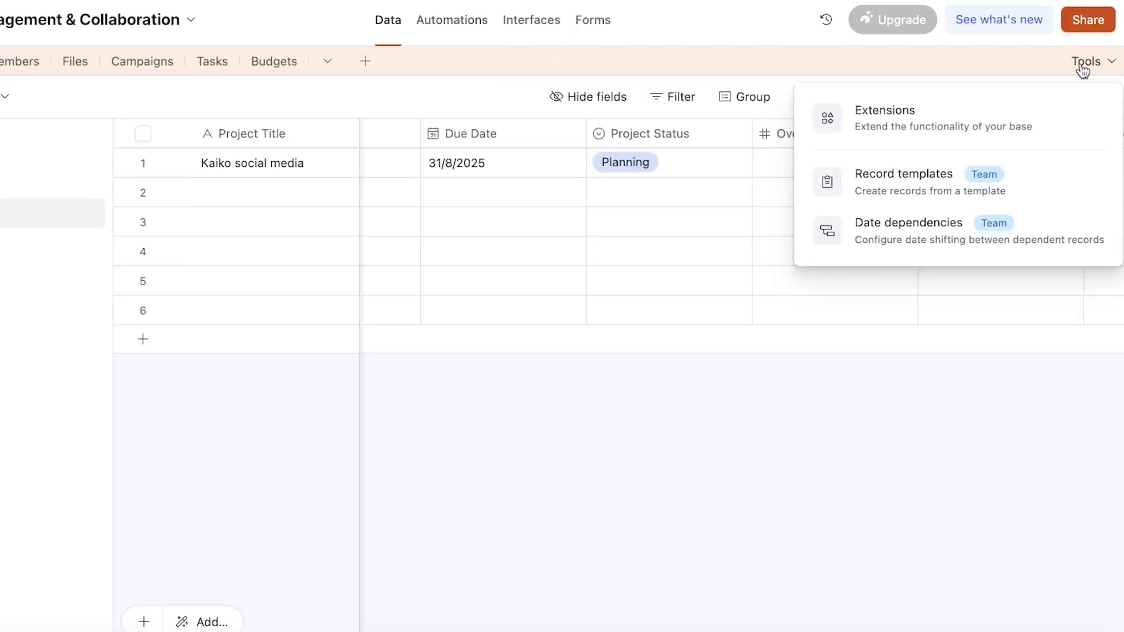
{"action": "left_click", "coordinate": [1082, 67]}
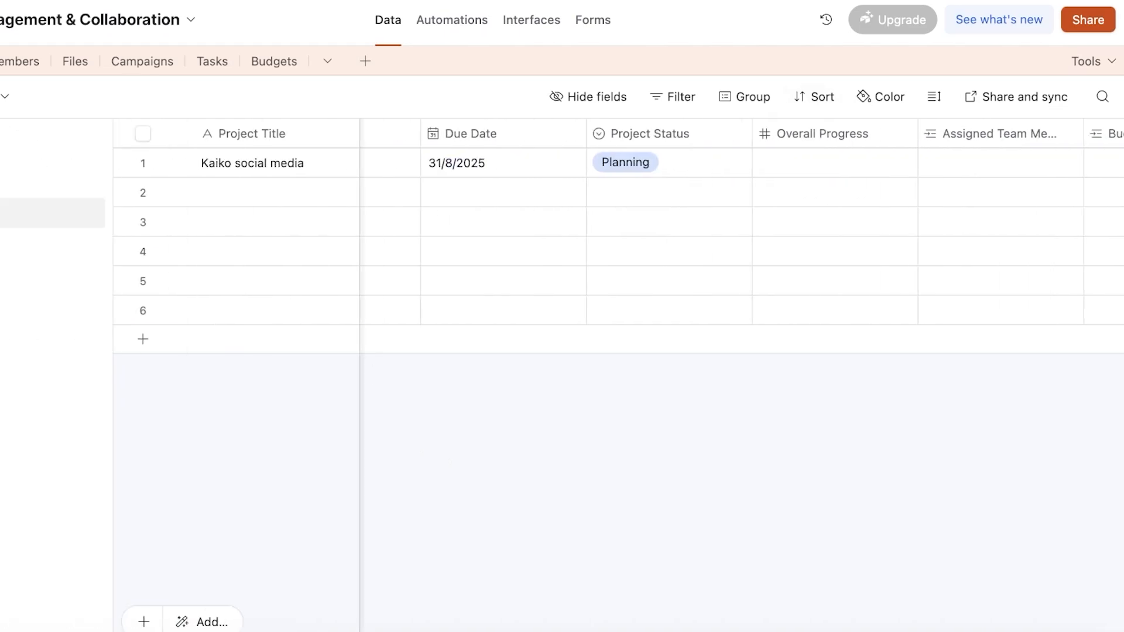
- Review the base's sharing options and its existing invite links
{"action": "left_click", "coordinate": [1106, 27]}
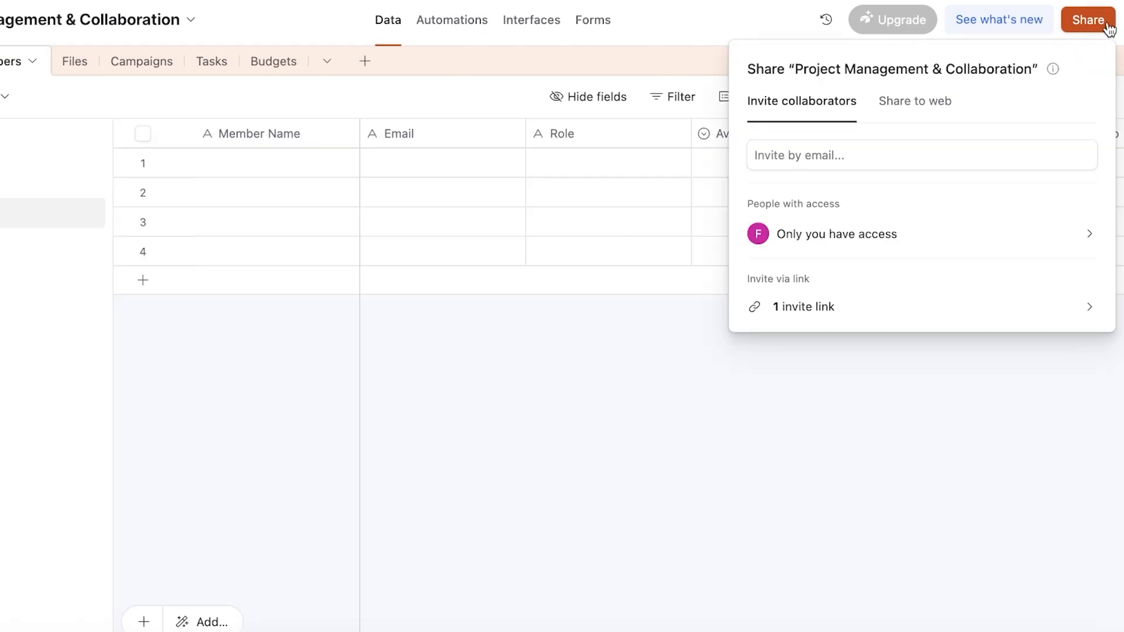
{"action": "left_click", "coordinate": [817, 306]}
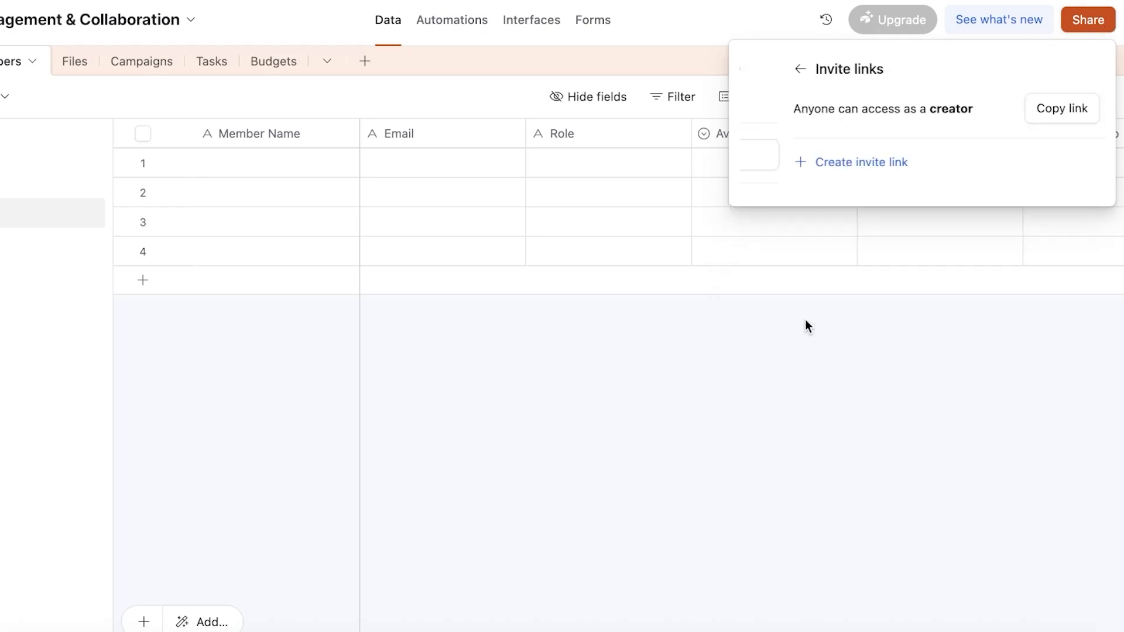
{"action": "left_click", "coordinate": [566, 310]}
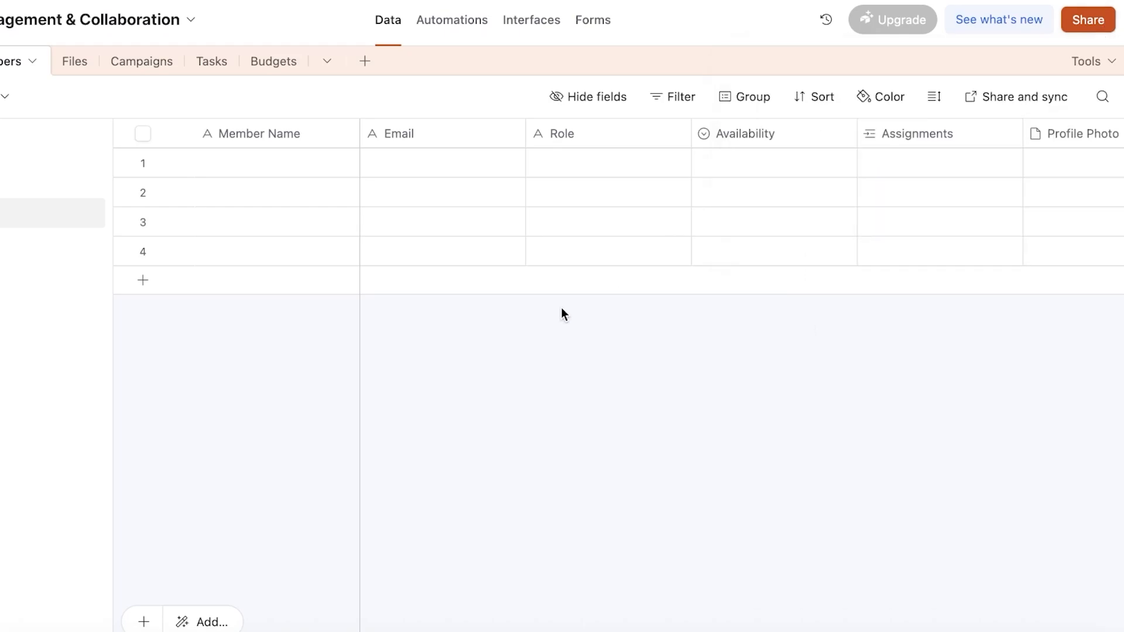
- Look over the base's automation triggers and its Tasks, team members, Files and Campaigns tables
{"action": "left_click", "coordinate": [421, 25]}
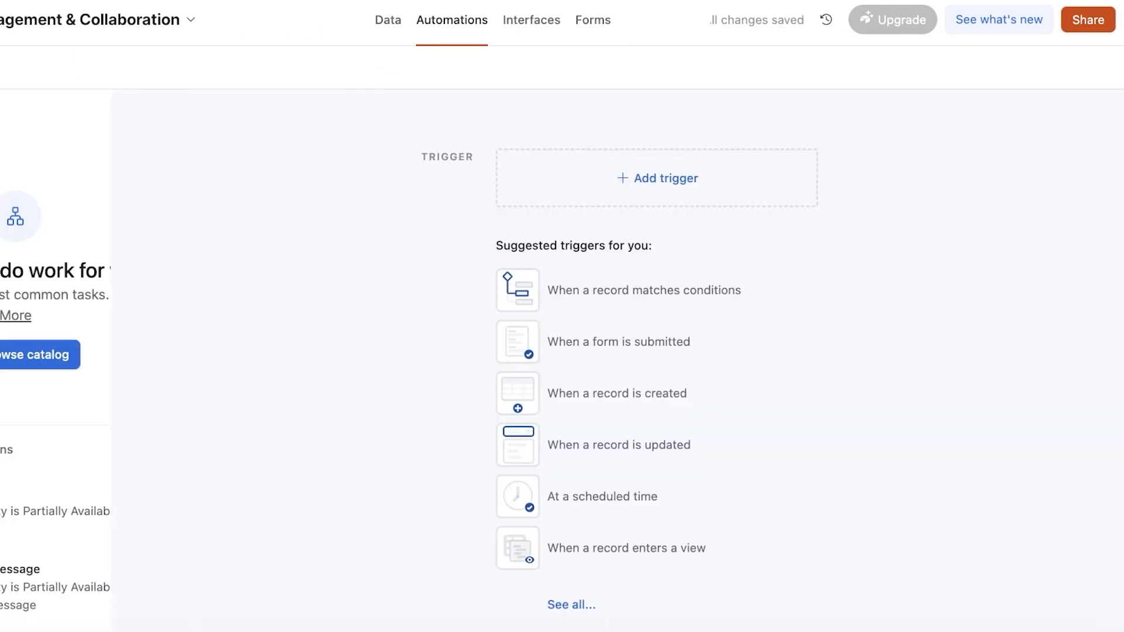
{"action": "left_click", "coordinate": [377, 32]}
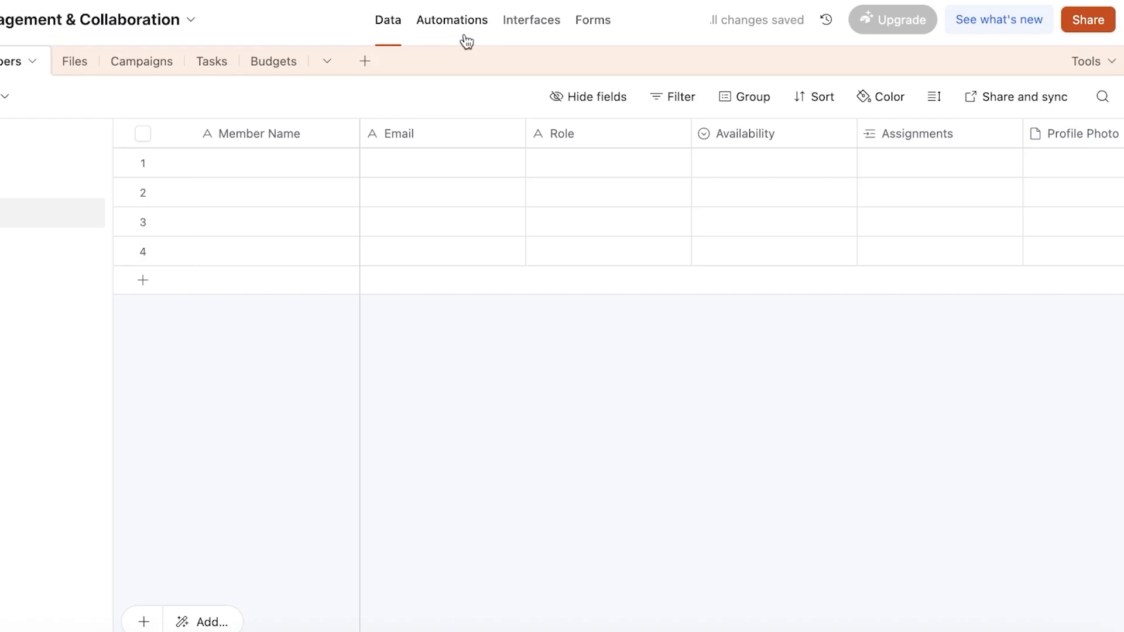
{"action": "left_click", "coordinate": [217, 68]}
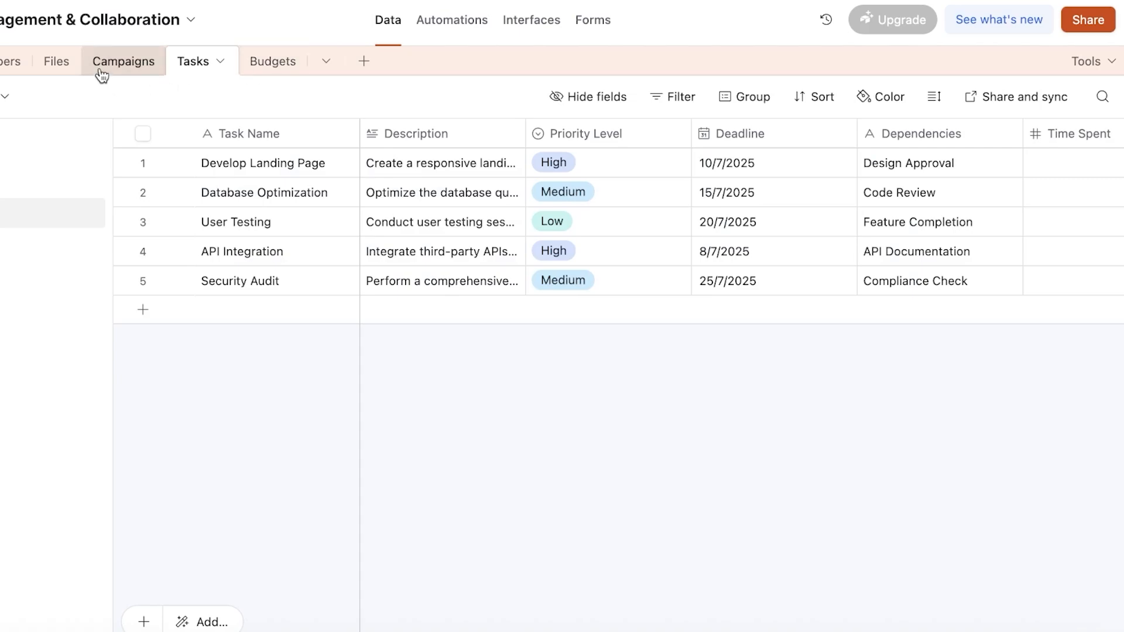
{"action": "left_click", "coordinate": [11, 61]}
{"action": "left_click", "coordinate": [319, 162]}
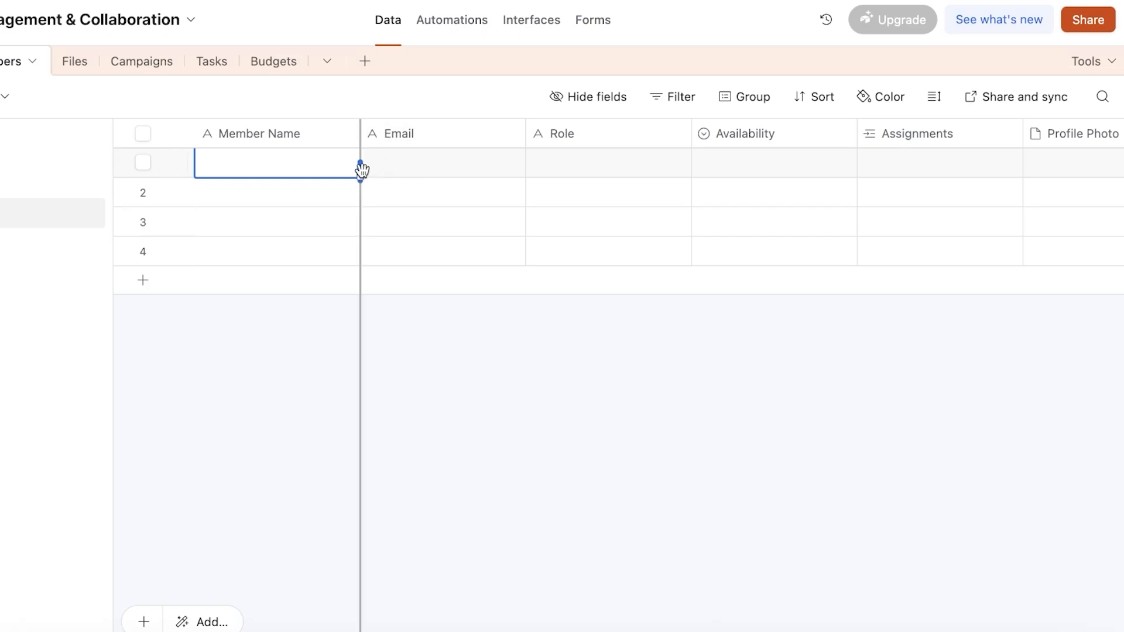
{"action": "left_click", "coordinate": [75, 61]}
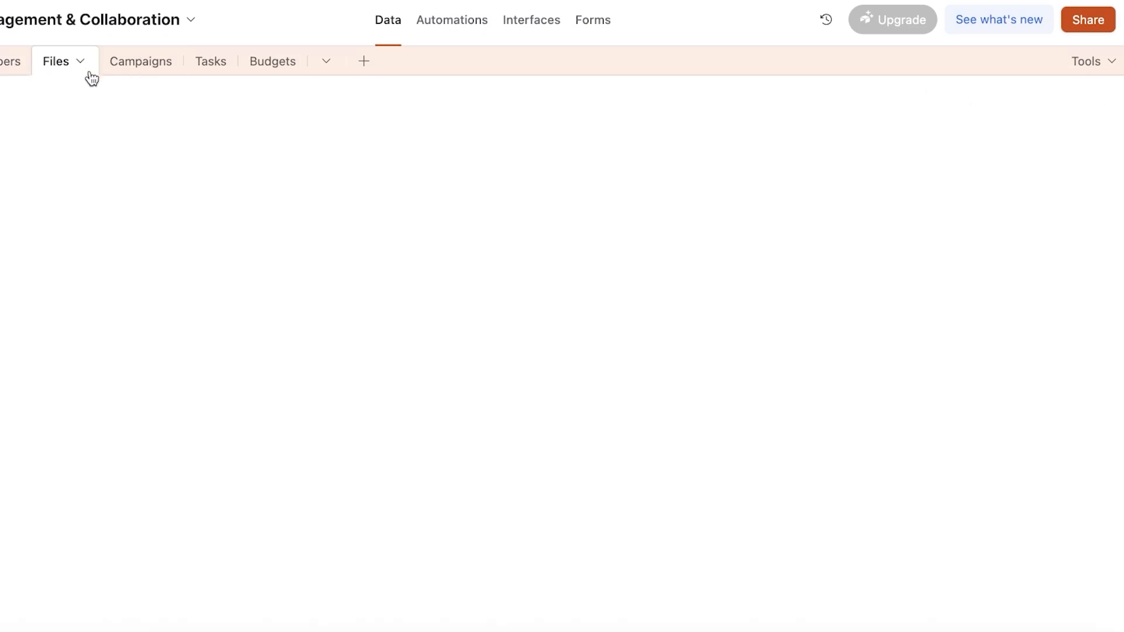
{"action": "left_click", "coordinate": [139, 63]}
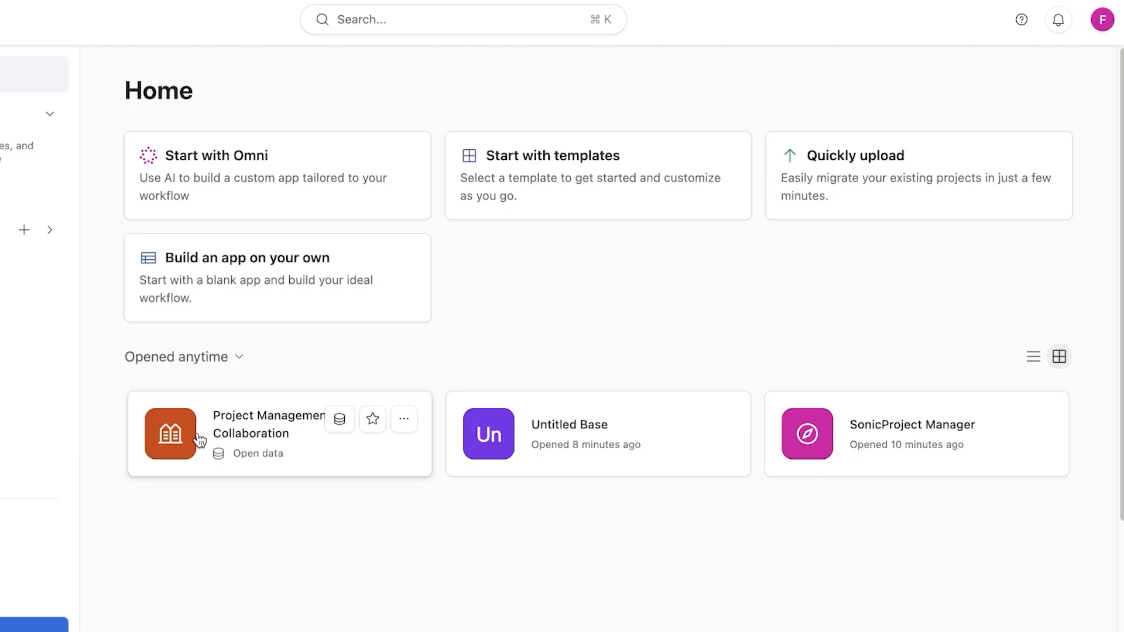
{"action": "left_click", "coordinate": [722, 419]}
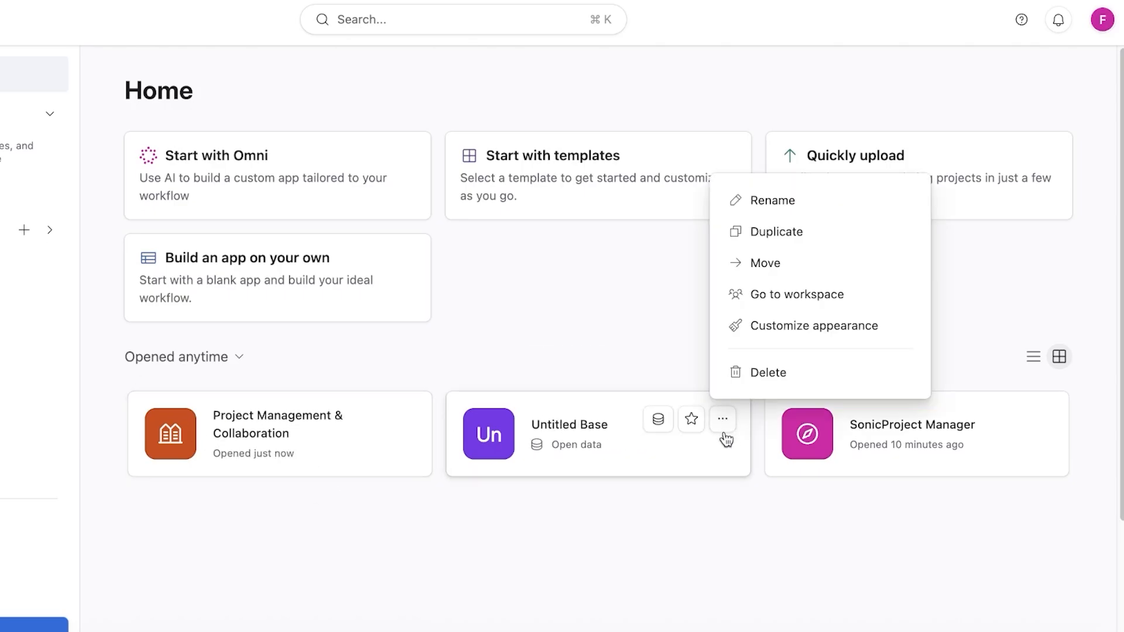
{"action": "left_click", "coordinate": [733, 371]}
{"action": "left_click", "coordinate": [626, 559]}
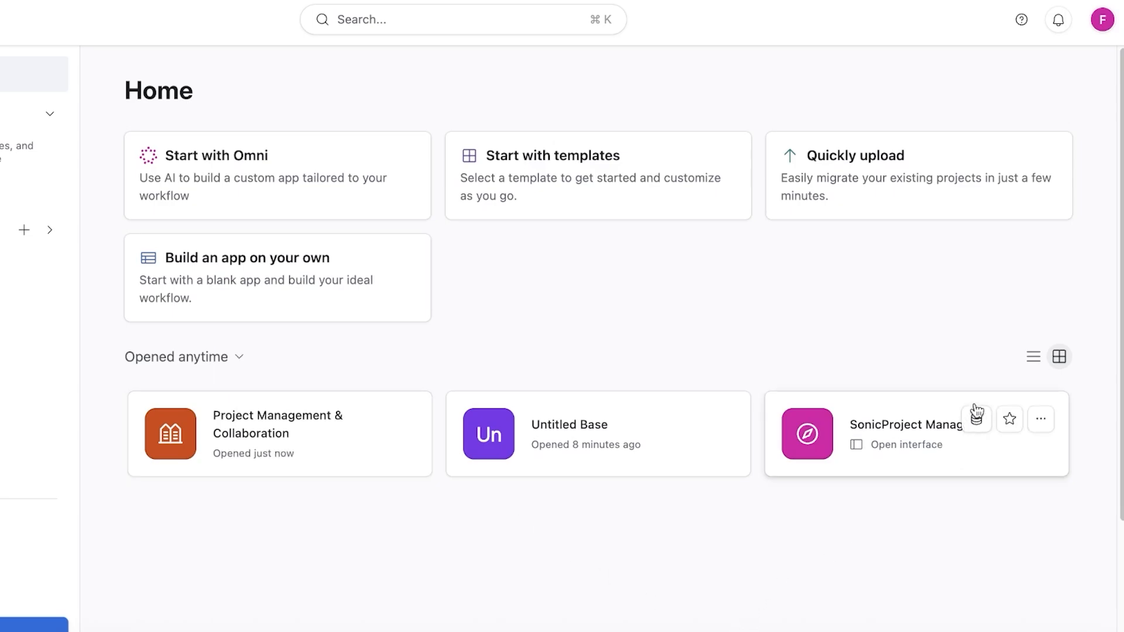
- Delete the Untitled Base app from the home page and confirm its deletion
{"action": "left_click", "coordinate": [1039, 420]}
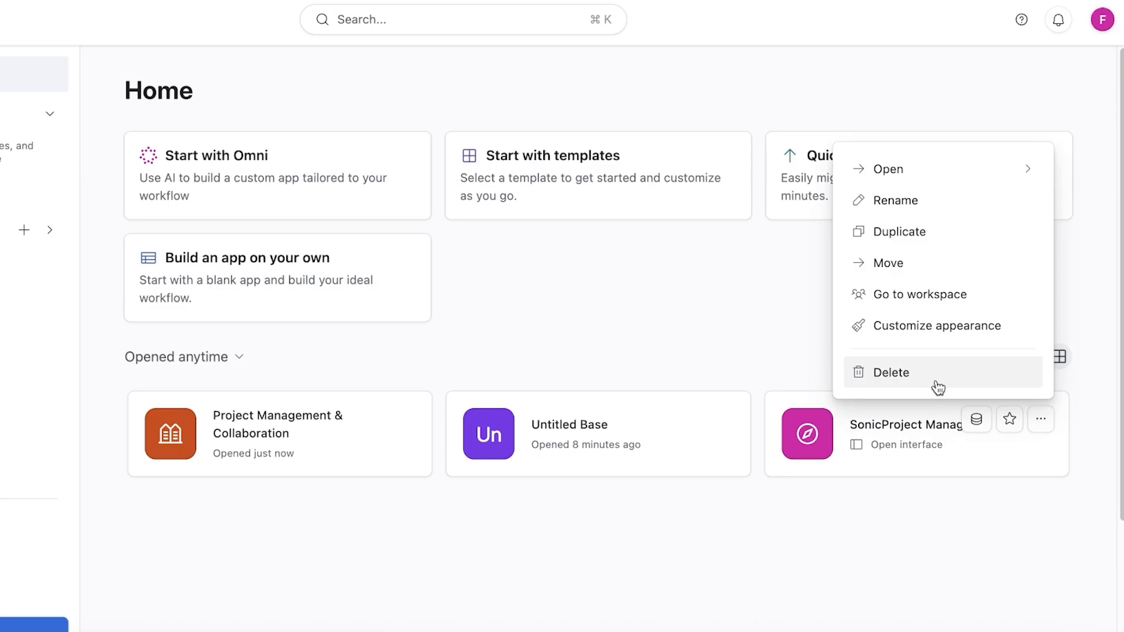
{"action": "left_click", "coordinate": [722, 419]}
{"action": "left_click", "coordinate": [755, 373]}
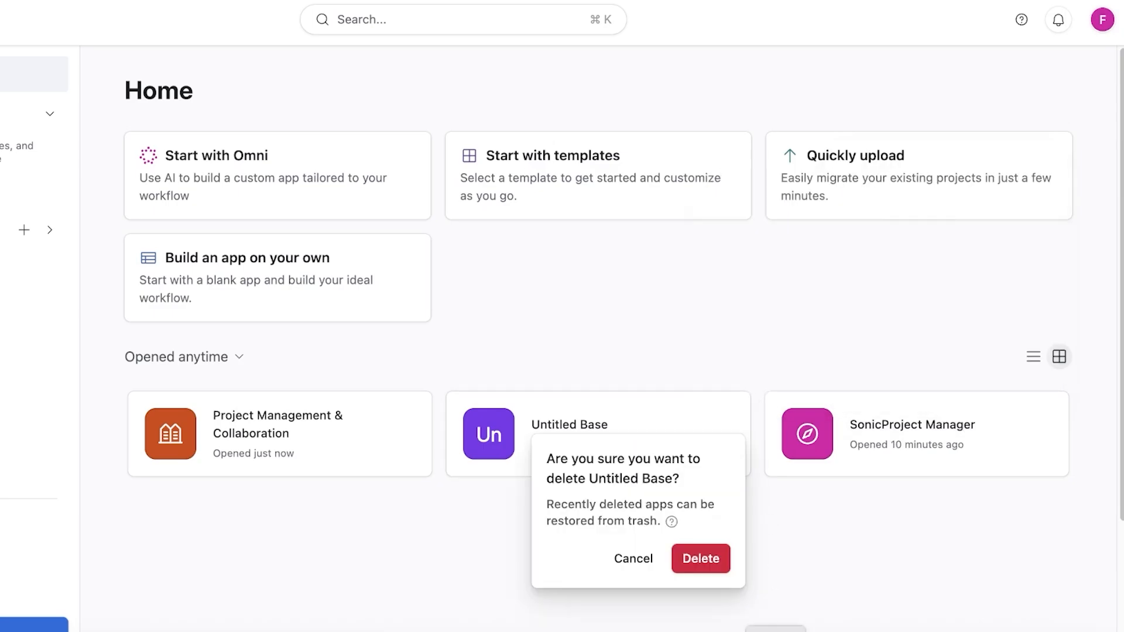
{"action": "left_click", "coordinate": [700, 557]}
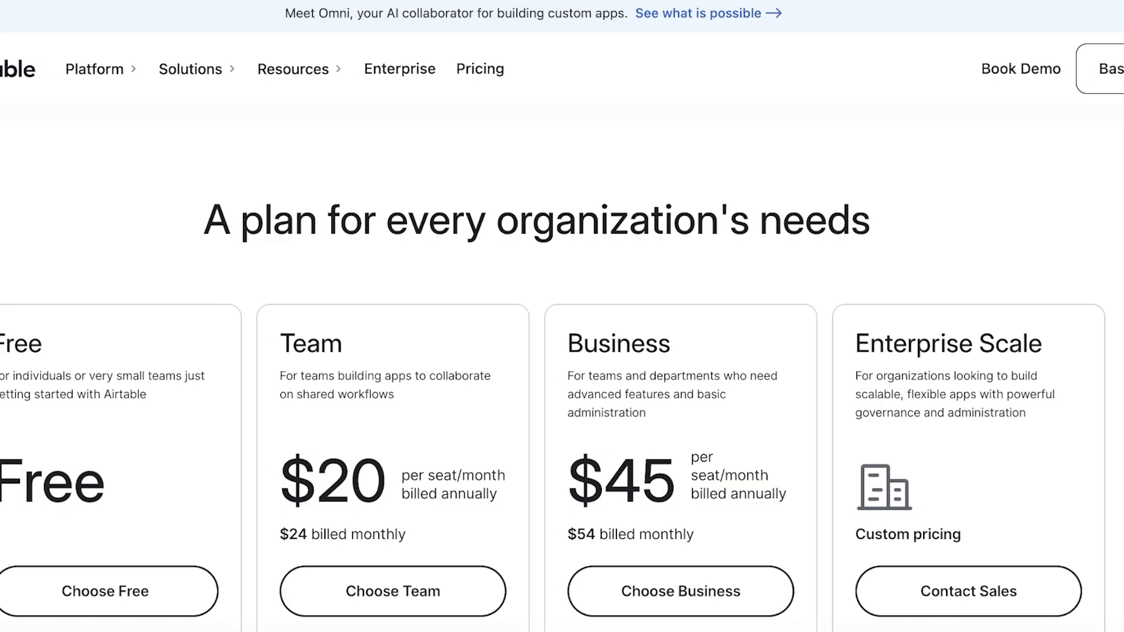
- On Airtable's pricing page, examine the limits and features included in the Free plan
{"action": "scroll", "coordinate": [633, 193], "scroll_direction": "down", "scroll_amount": 1}
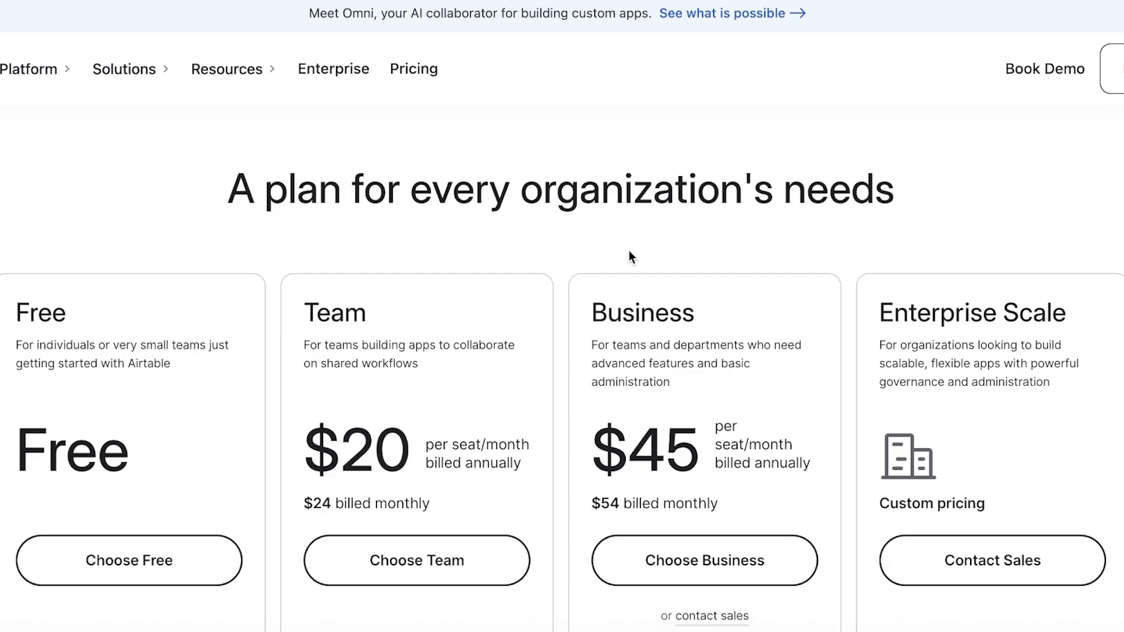
{"action": "scroll", "coordinate": [628, 258], "scroll_direction": "down", "scroll_amount": 1}
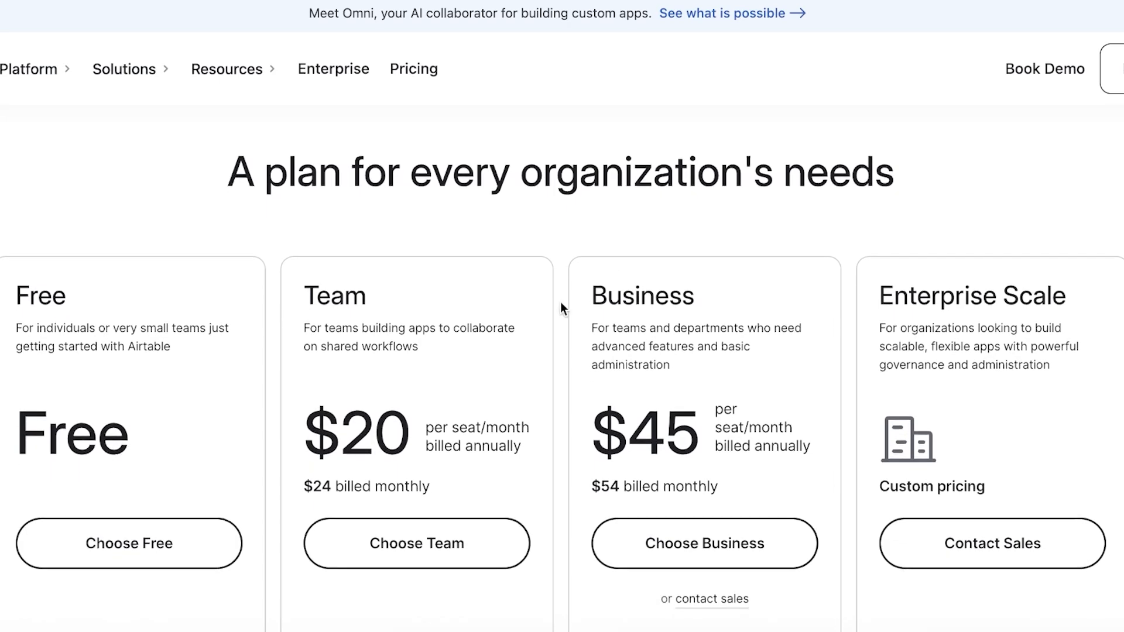
{"action": "scroll", "coordinate": [559, 303], "scroll_direction": "down", "scroll_amount": 3}
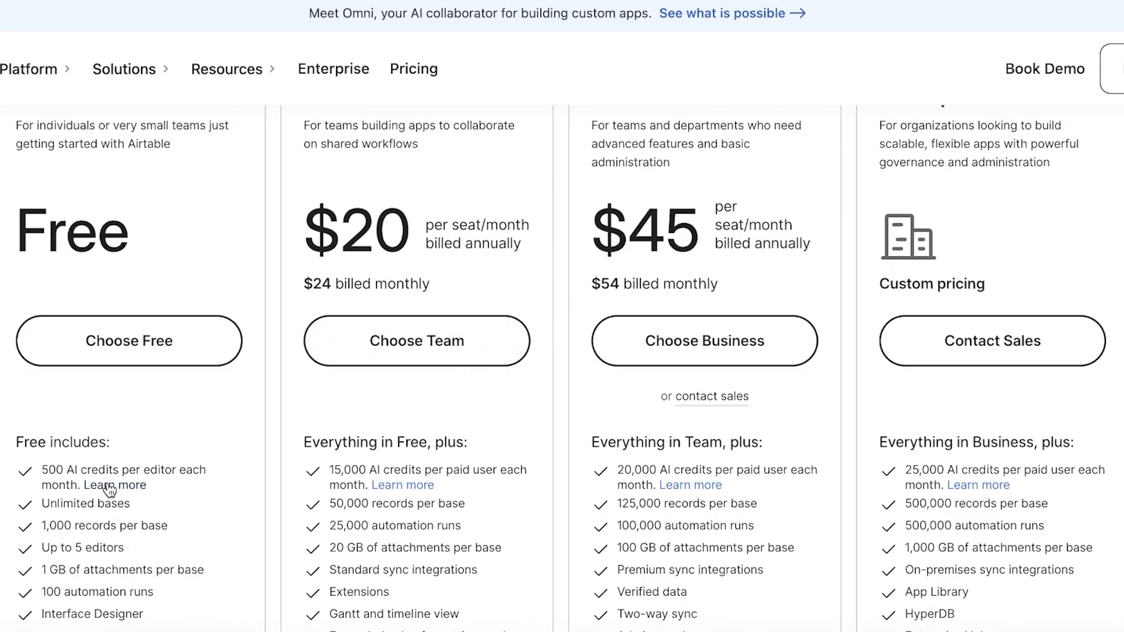
{"action": "scroll", "coordinate": [109, 489], "scroll_direction": "down", "scroll_amount": 1}
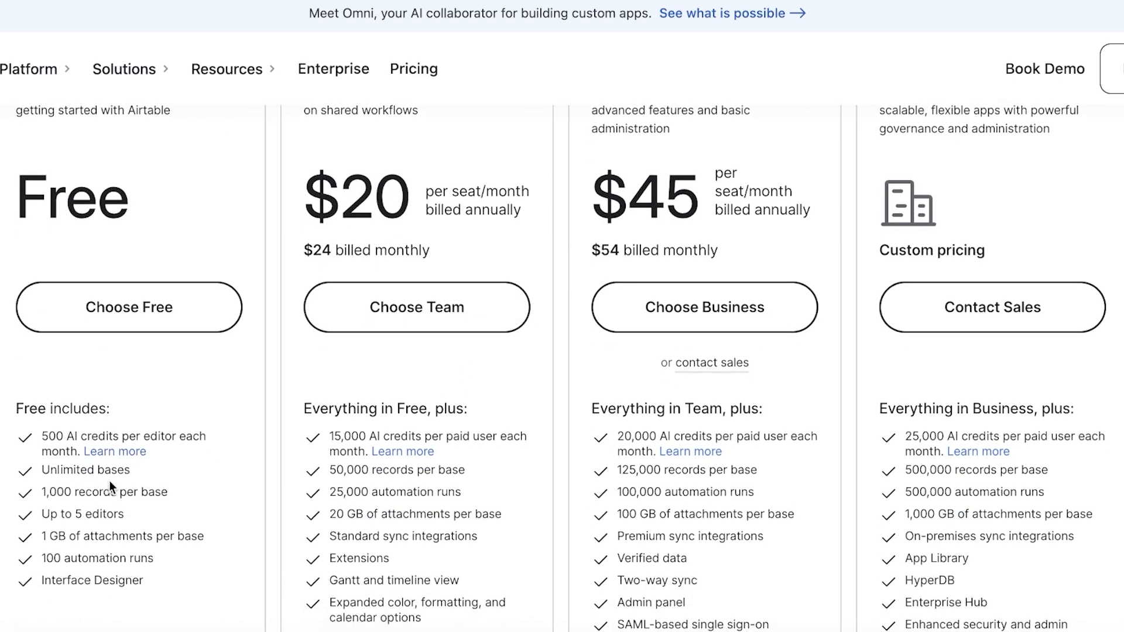
{"action": "scroll", "coordinate": [109, 480], "scroll_direction": "down", "scroll_amount": 1}
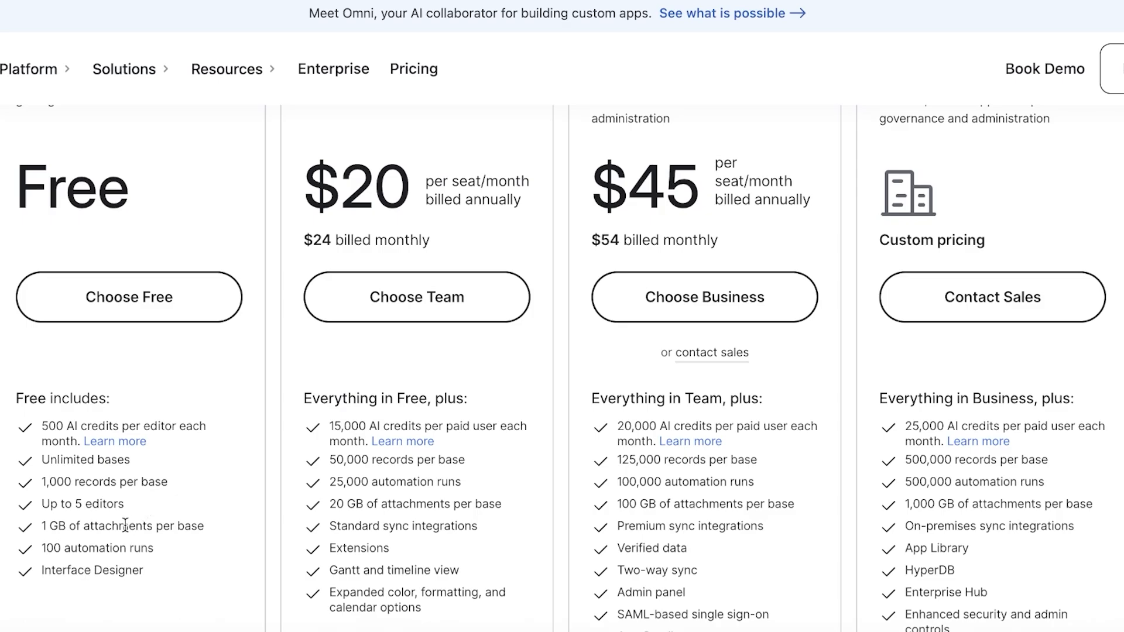
{"action": "scroll", "coordinate": [125, 525], "scroll_direction": "down", "scroll_amount": 2}
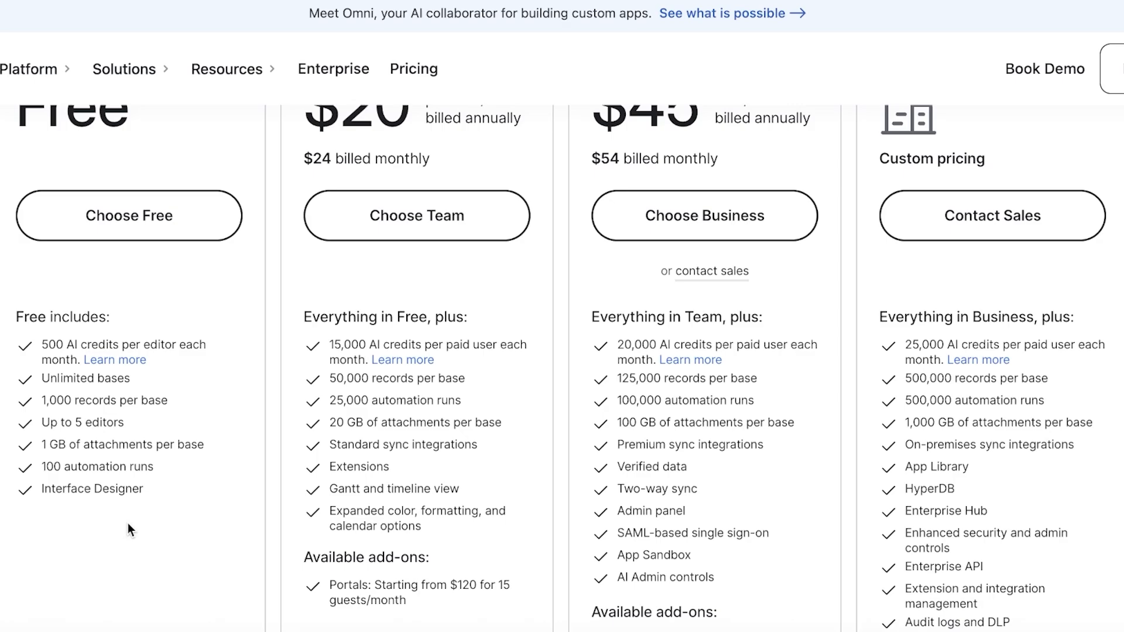
- Examine the Team plan's pricing, included features and available add-ons
{"action": "scroll", "coordinate": [129, 529], "scroll_direction": "up", "scroll_amount": 4}
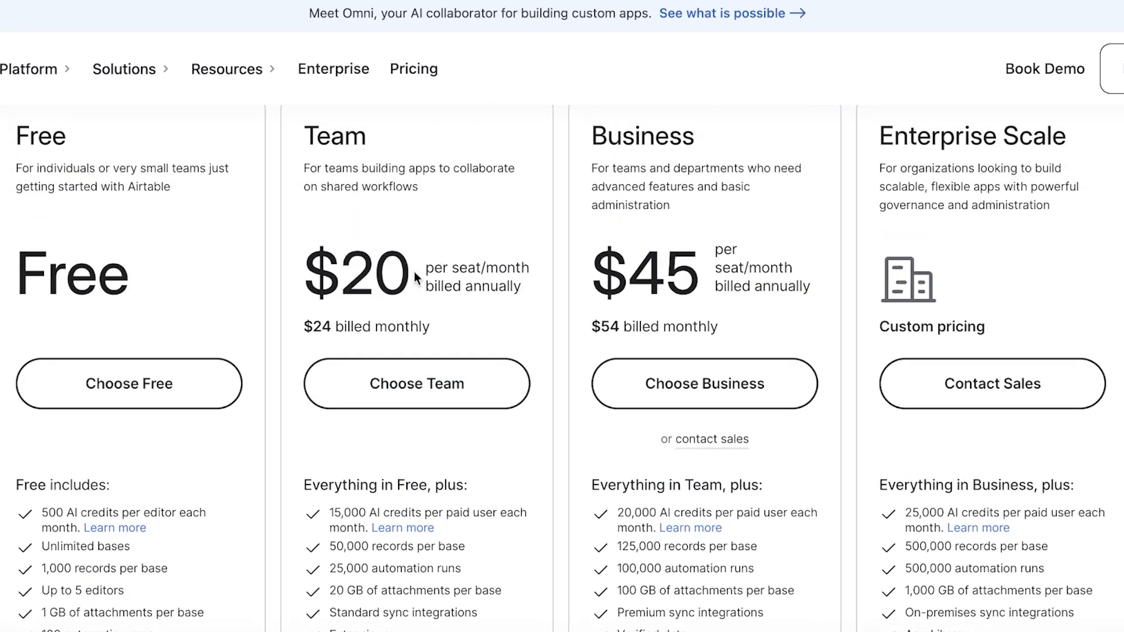
{"action": "scroll", "coordinate": [540, 293], "scroll_direction": "down", "scroll_amount": 1}
{"action": "scroll", "coordinate": [540, 306], "scroll_direction": "down", "scroll_amount": 2}
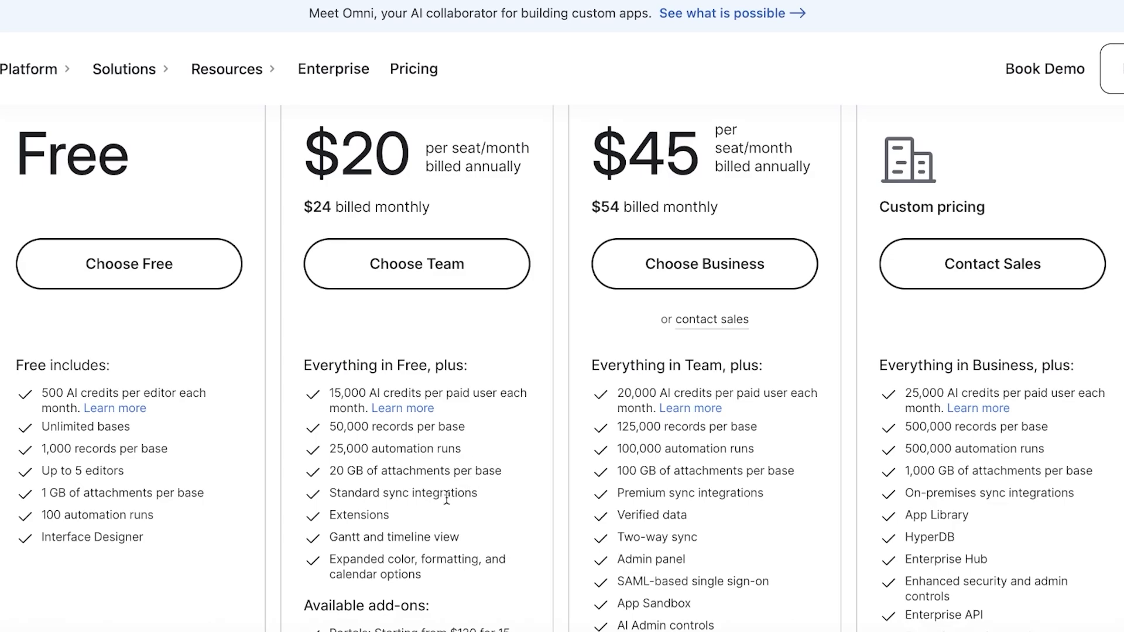
{"action": "scroll", "coordinate": [433, 501], "scroll_direction": "down", "scroll_amount": 1}
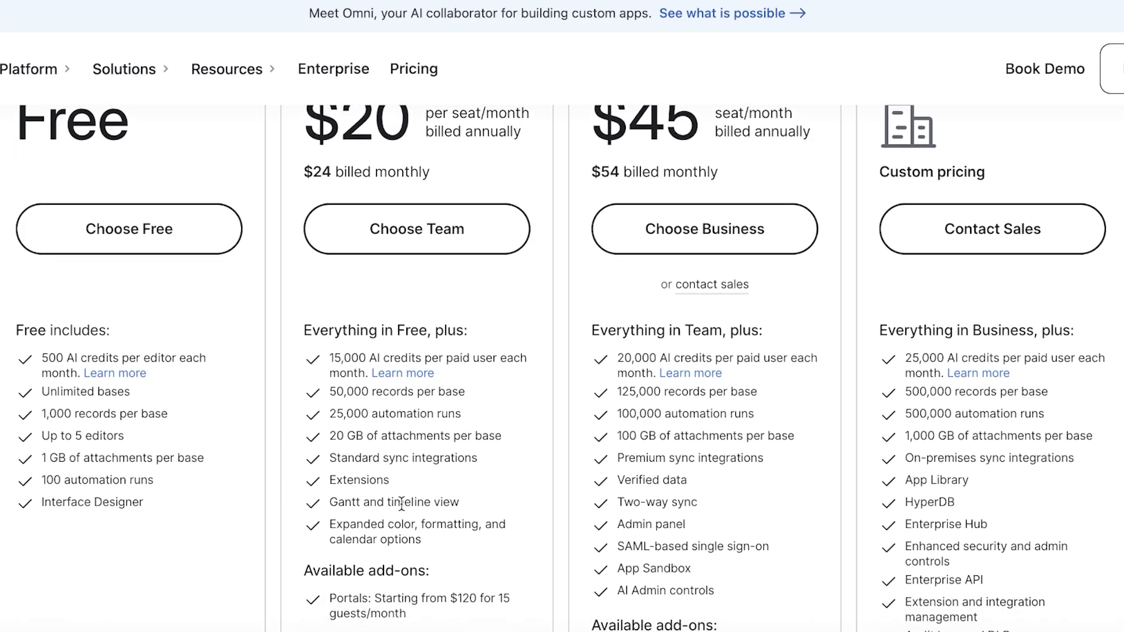
{"action": "scroll", "coordinate": [455, 496], "scroll_direction": "down", "scroll_amount": 3}
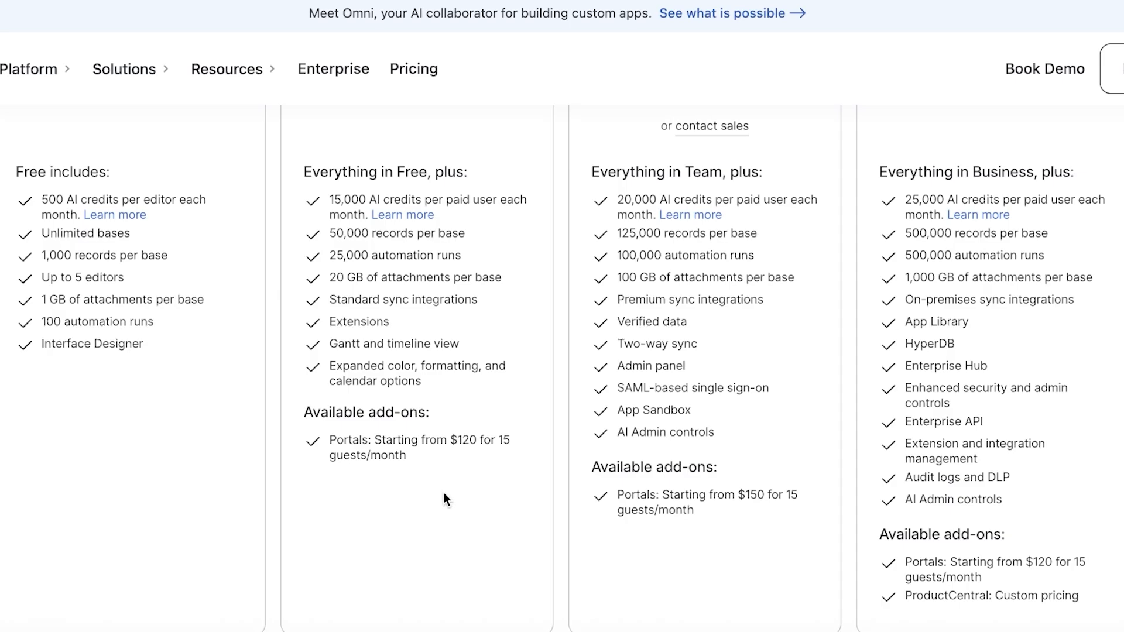
- Examine the Business plan's pricing and features alongside the Enterprise Scale plan
{"action": "scroll", "coordinate": [757, 251], "scroll_direction": "up", "scroll_amount": 8}
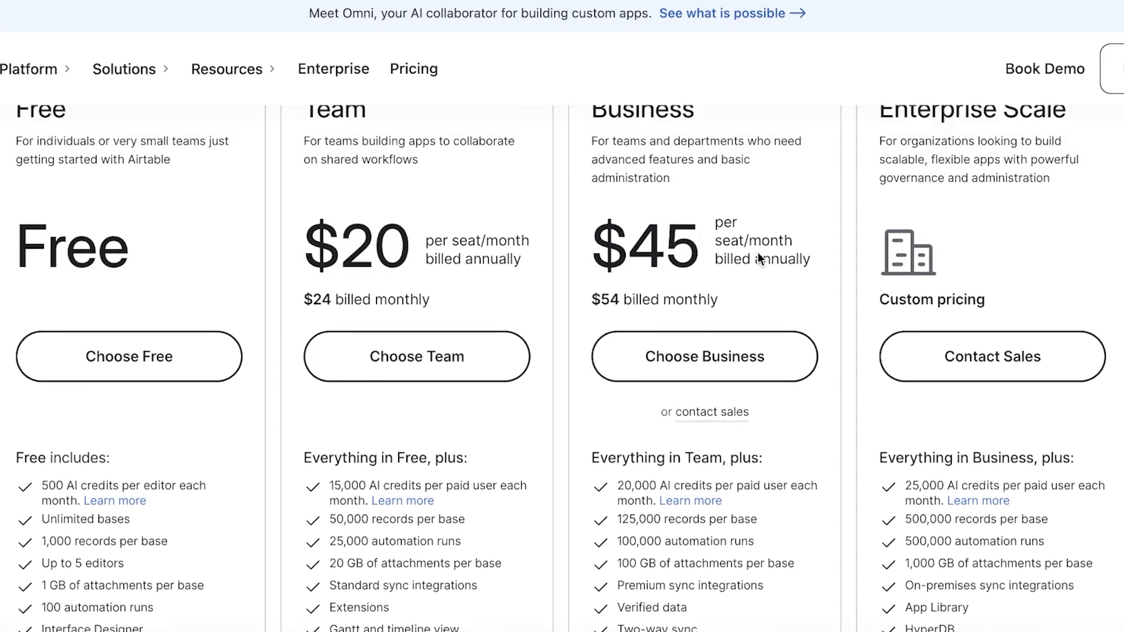
{"action": "scroll", "coordinate": [758, 254], "scroll_direction": "down", "scroll_amount": 2}
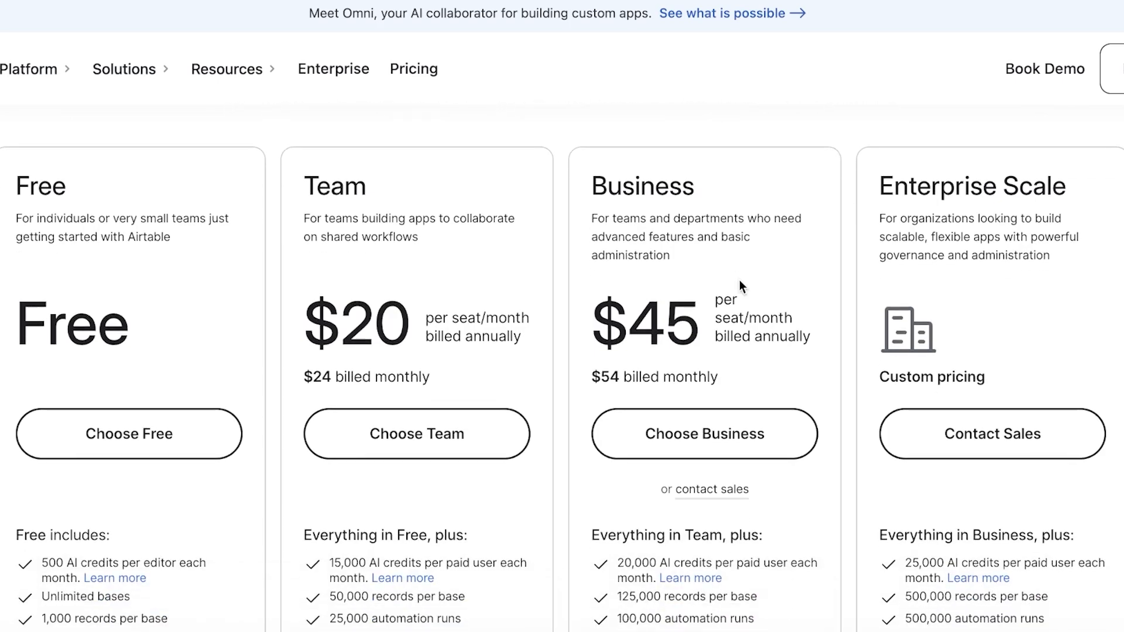
{"action": "scroll", "coordinate": [735, 301], "scroll_direction": "down", "scroll_amount": 5}
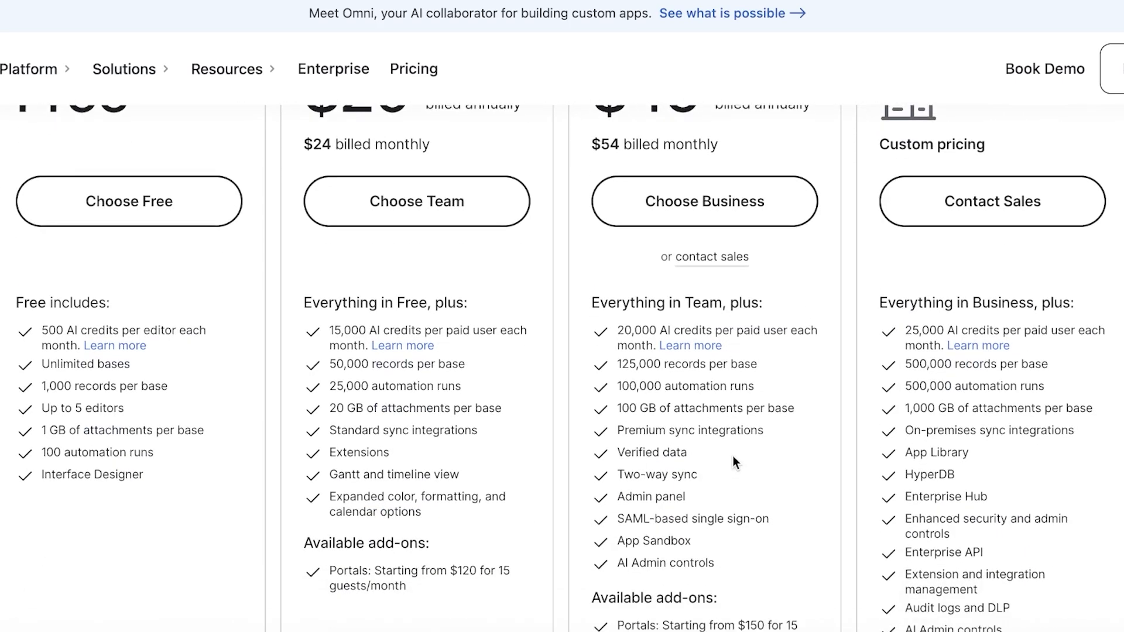
{"action": "scroll", "coordinate": [733, 462], "scroll_direction": "down", "scroll_amount": 1}
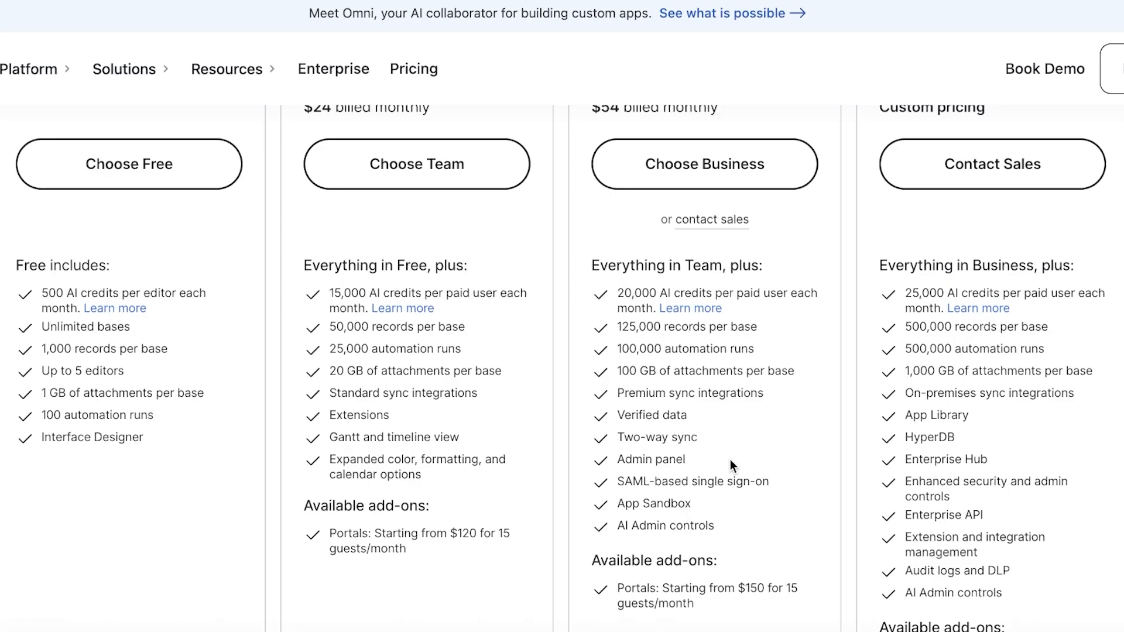
{"action": "scroll", "coordinate": [729, 459], "scroll_direction": "up", "scroll_amount": 5}
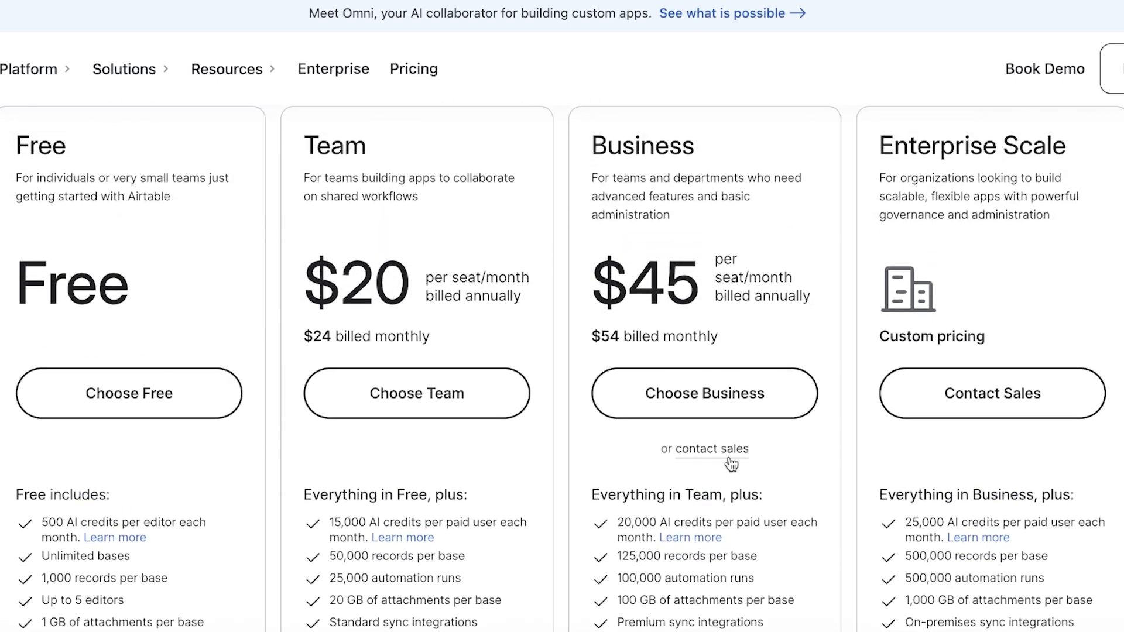
{"action": "scroll", "coordinate": [950, 203], "scroll_direction": "down", "scroll_amount": 10}
{"action": "scroll", "coordinate": [915, 219], "scroll_direction": "up", "scroll_amount": 13}
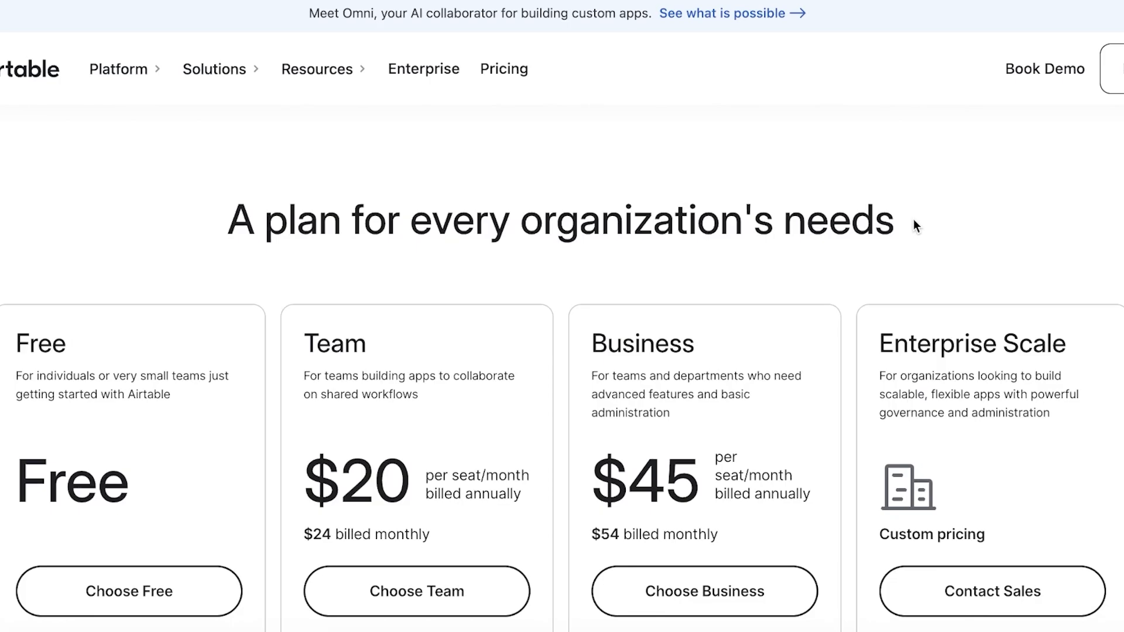
- Open the full feature comparison of all plans, review its fundamentals, and open the overview of Airtable's platform and products
{"action": "scroll", "coordinate": [913, 219], "scroll_direction": "down", "scroll_amount": 3}
{"action": "scroll", "coordinate": [913, 219], "scroll_direction": "down", "scroll_amount": 20}
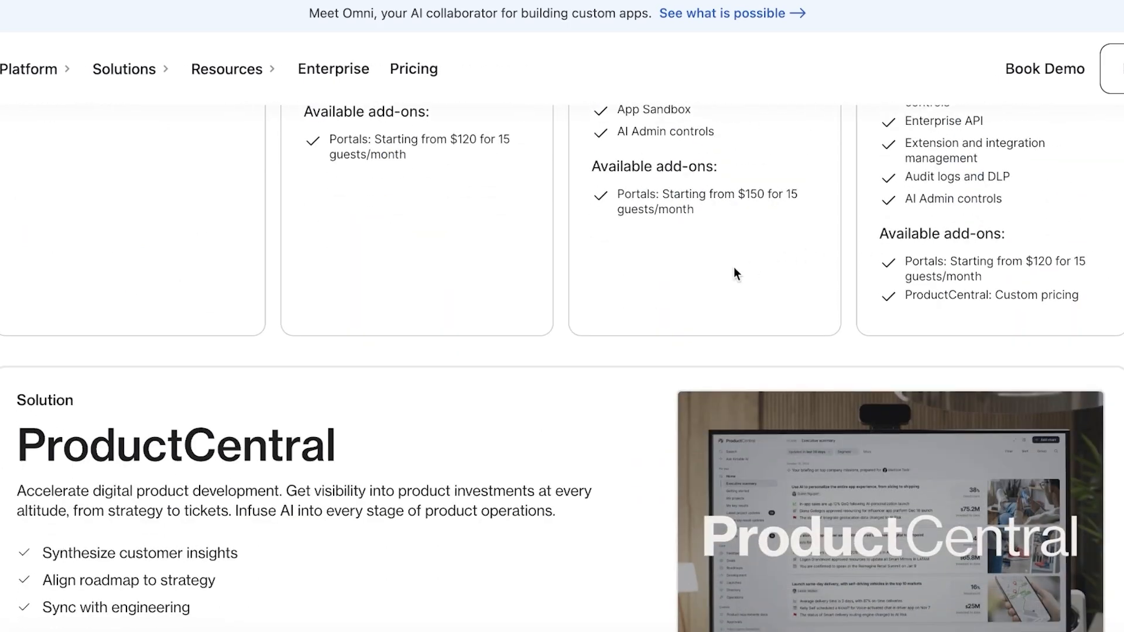
{"action": "scroll", "coordinate": [565, 314], "scroll_direction": "up", "scroll_amount": 3}
{"action": "scroll", "coordinate": [566, 316], "scroll_direction": "down", "scroll_amount": 8}
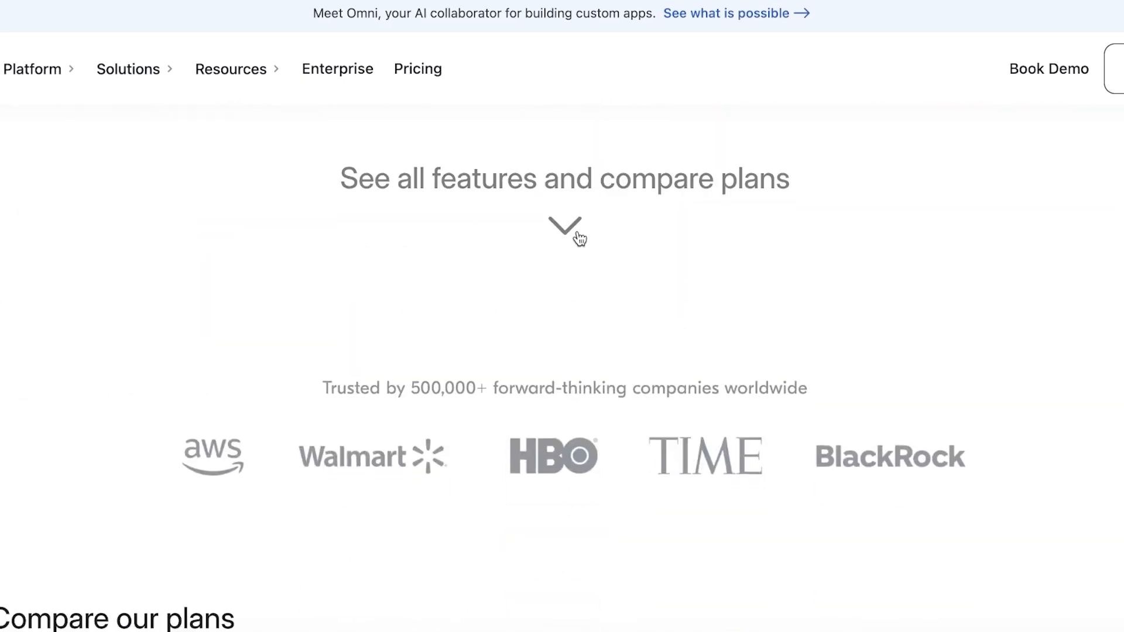
{"action": "left_click", "coordinate": [577, 231]}
{"action": "scroll", "coordinate": [503, 325], "scroll_direction": "down", "scroll_amount": 1}
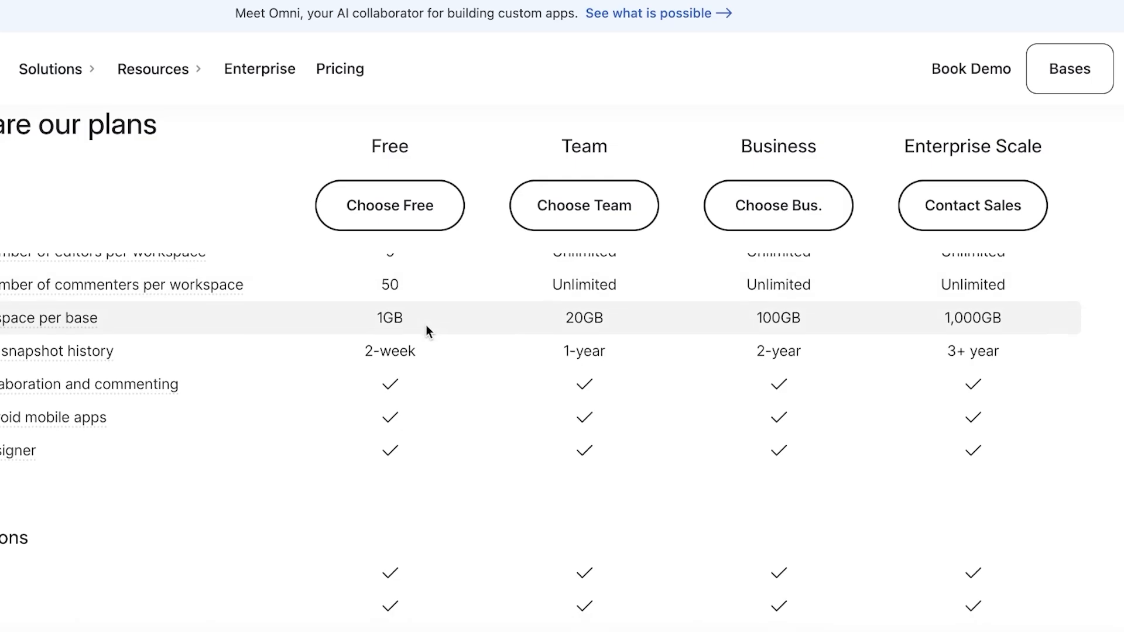
{"action": "scroll", "coordinate": [426, 328], "scroll_direction": "up", "scroll_amount": 3}
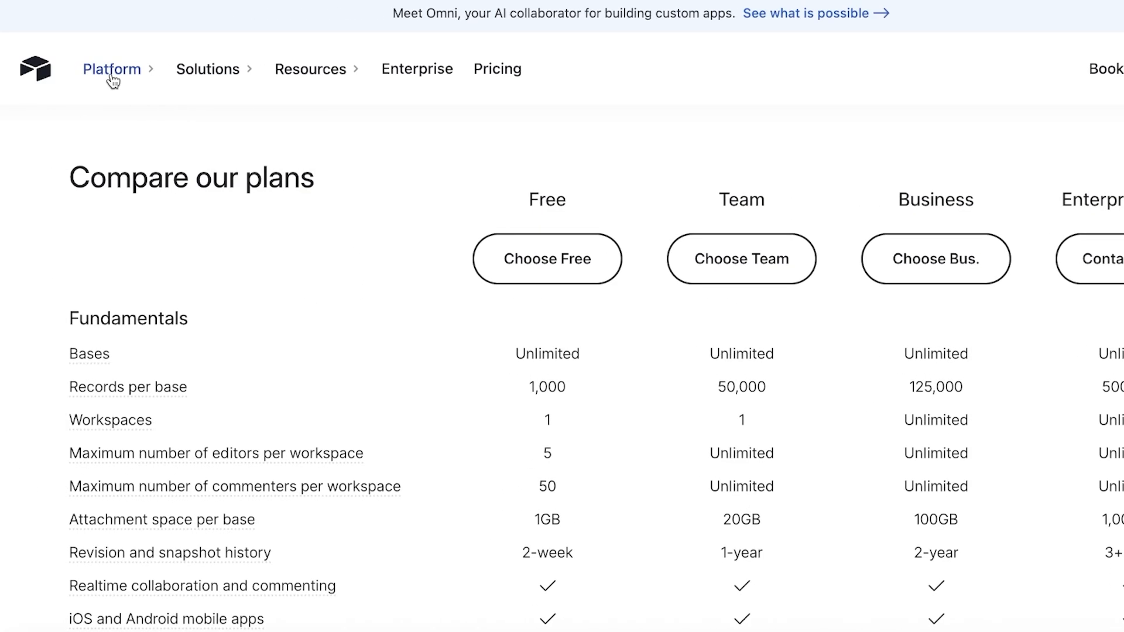
{"action": "left_click", "coordinate": [111, 81]}
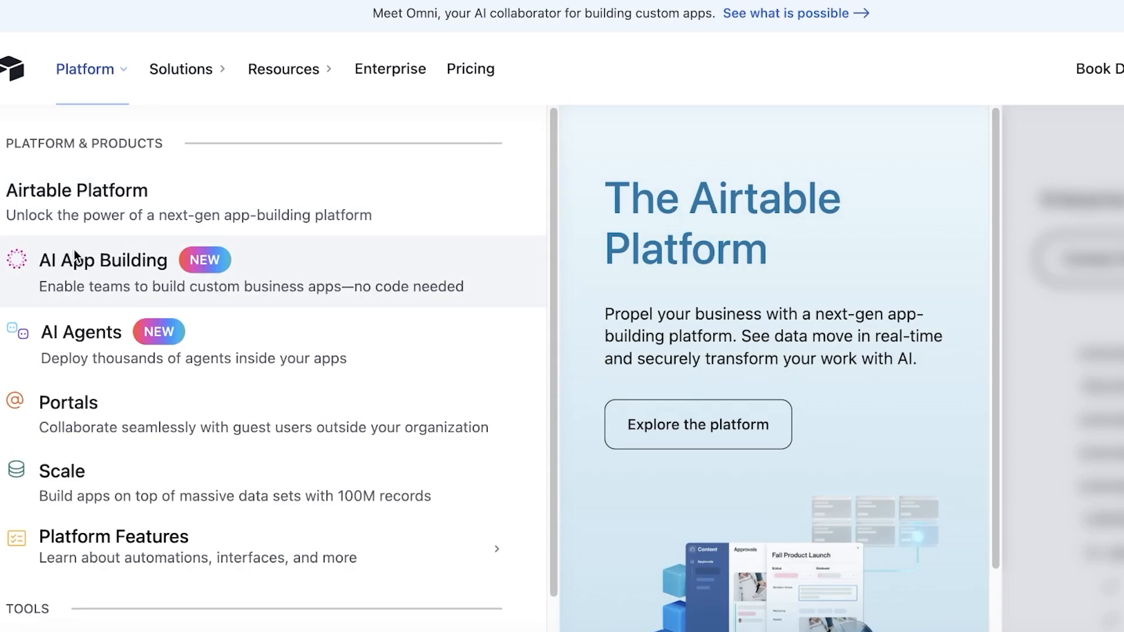
- Open the AI App Building product page, followed by the AI Agents product page
{"action": "left_click", "coordinate": [72, 260]}
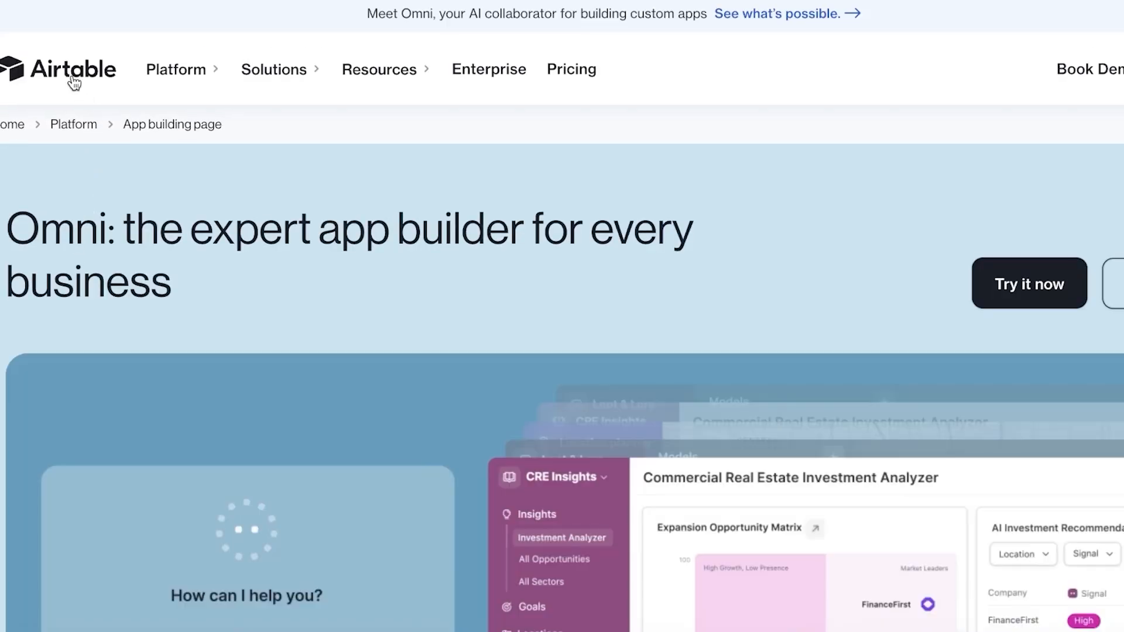
{"action": "left_click", "coordinate": [198, 77]}
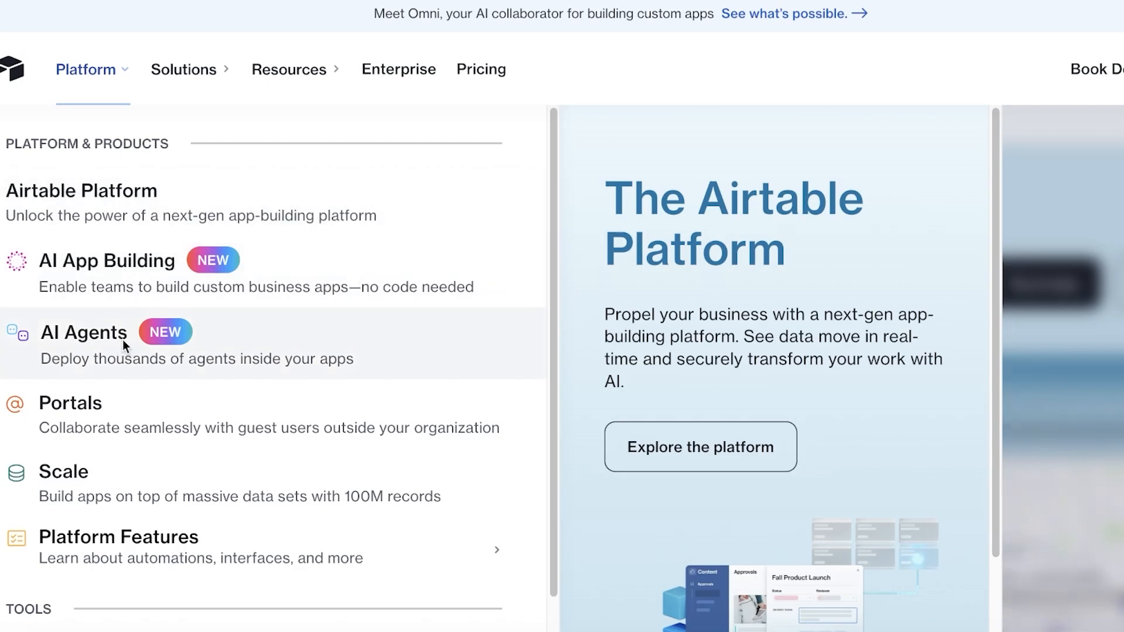
{"action": "left_click", "coordinate": [122, 340]}
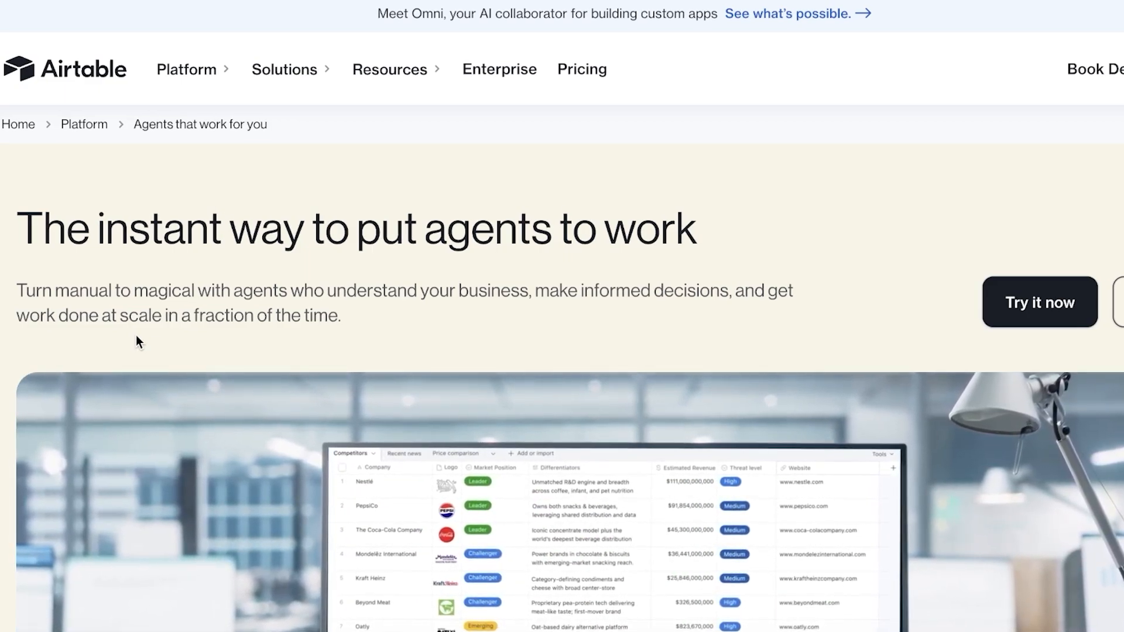
- Examine the AI Agents page, from its introduction through the document analysis and web search agent sections
{"action": "scroll", "coordinate": [152, 280], "scroll_direction": "down", "scroll_amount": 2}
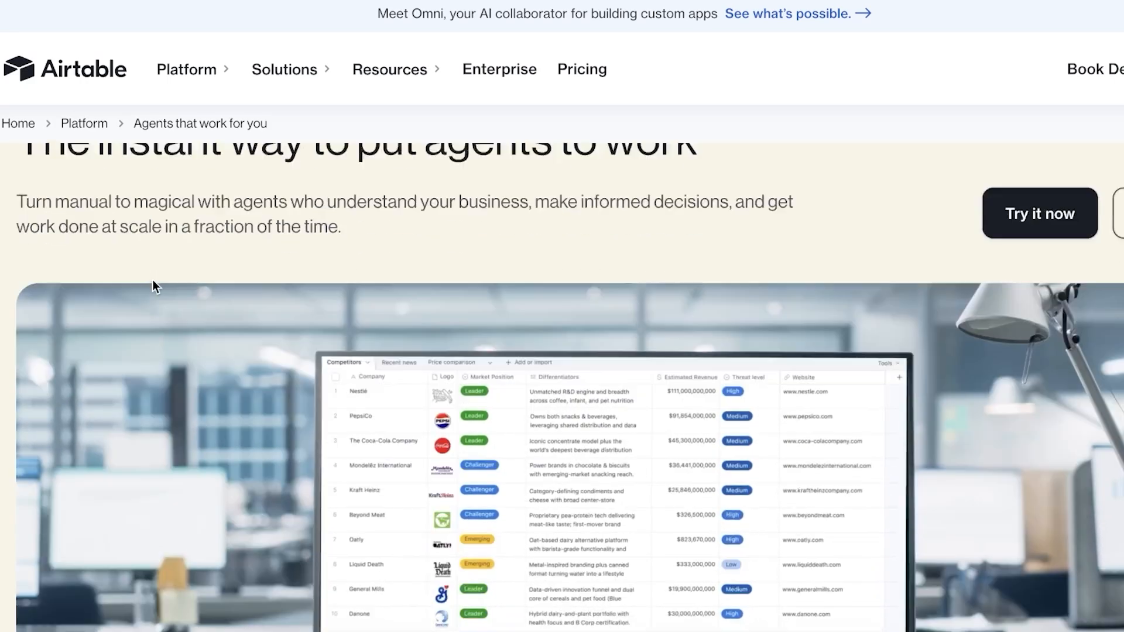
{"action": "scroll", "coordinate": [152, 281], "scroll_direction": "down", "scroll_amount": 2}
{"action": "scroll", "coordinate": [150, 284], "scroll_direction": "up", "scroll_amount": 3}
{"action": "scroll", "coordinate": [150, 284], "scroll_direction": "down", "scroll_amount": 3}
{"action": "scroll", "coordinate": [968, 139], "scroll_direction": "up", "scroll_amount": 3}
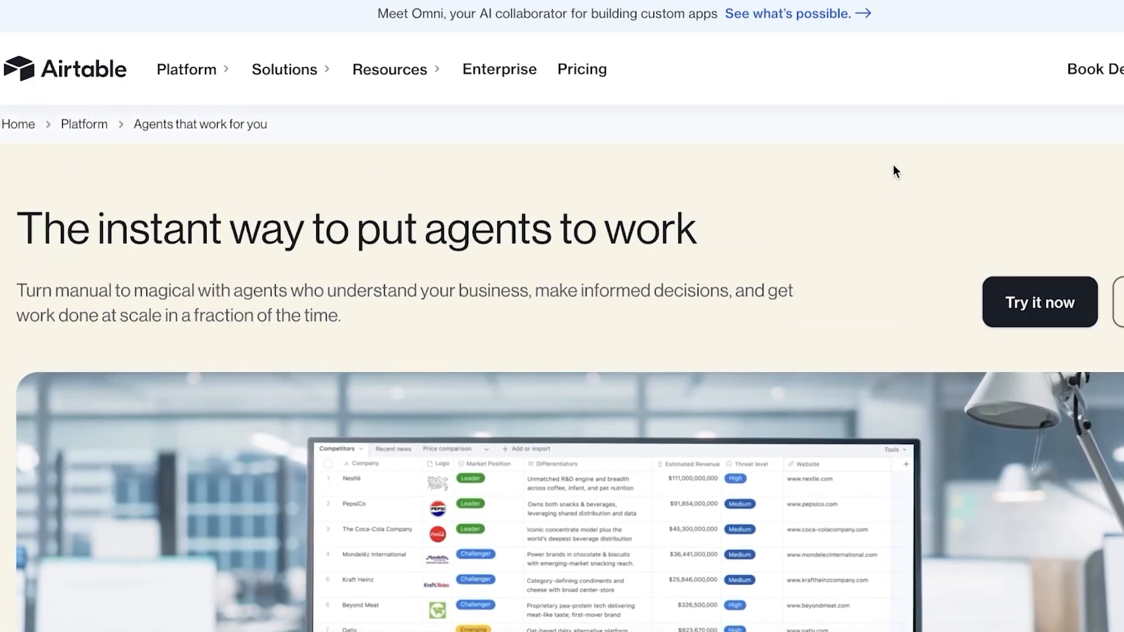
{"action": "scroll", "coordinate": [866, 222], "scroll_direction": "down", "scroll_amount": 2}
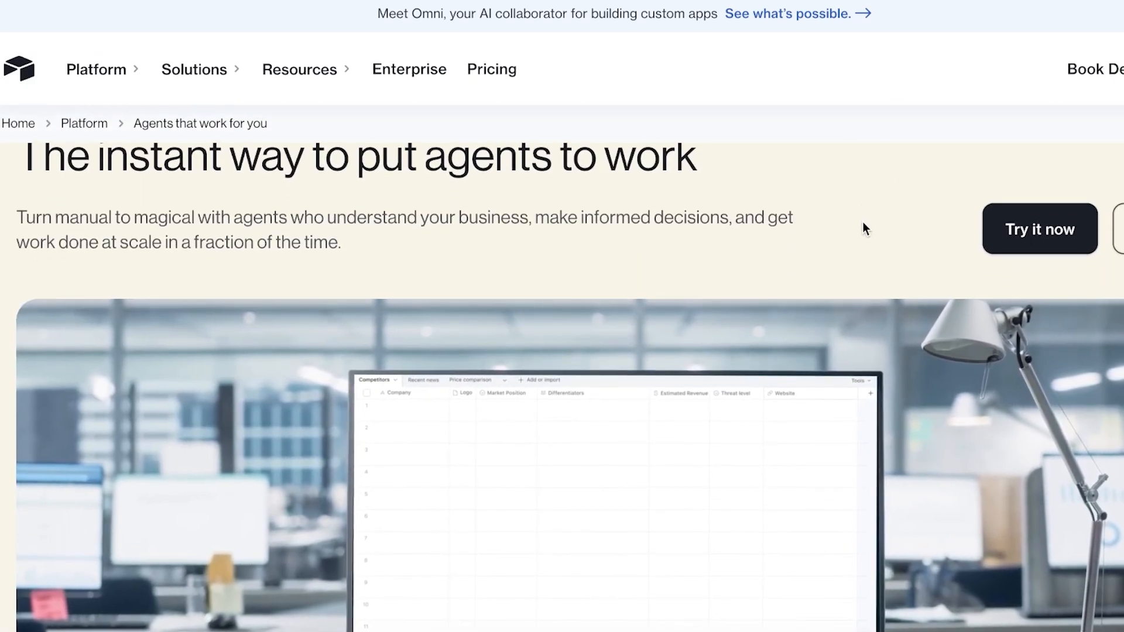
{"action": "scroll", "coordinate": [860, 247], "scroll_direction": "down", "scroll_amount": 4}
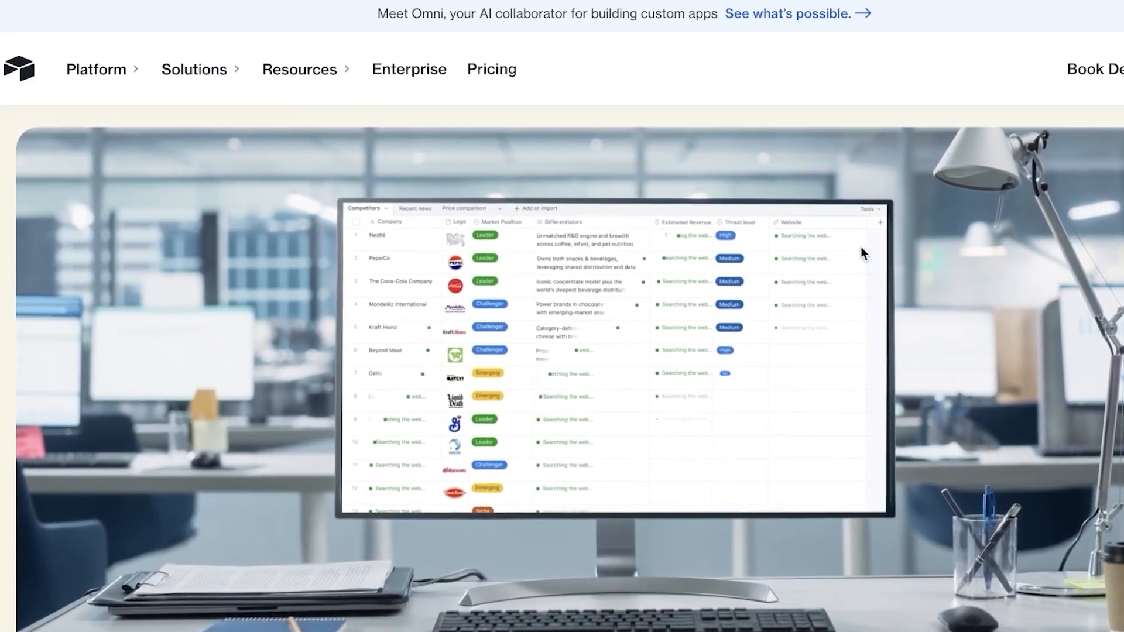
{"action": "scroll", "coordinate": [860, 247], "scroll_direction": "down", "scroll_amount": 4}
{"action": "scroll", "coordinate": [860, 247], "scroll_direction": "down", "scroll_amount": 10}
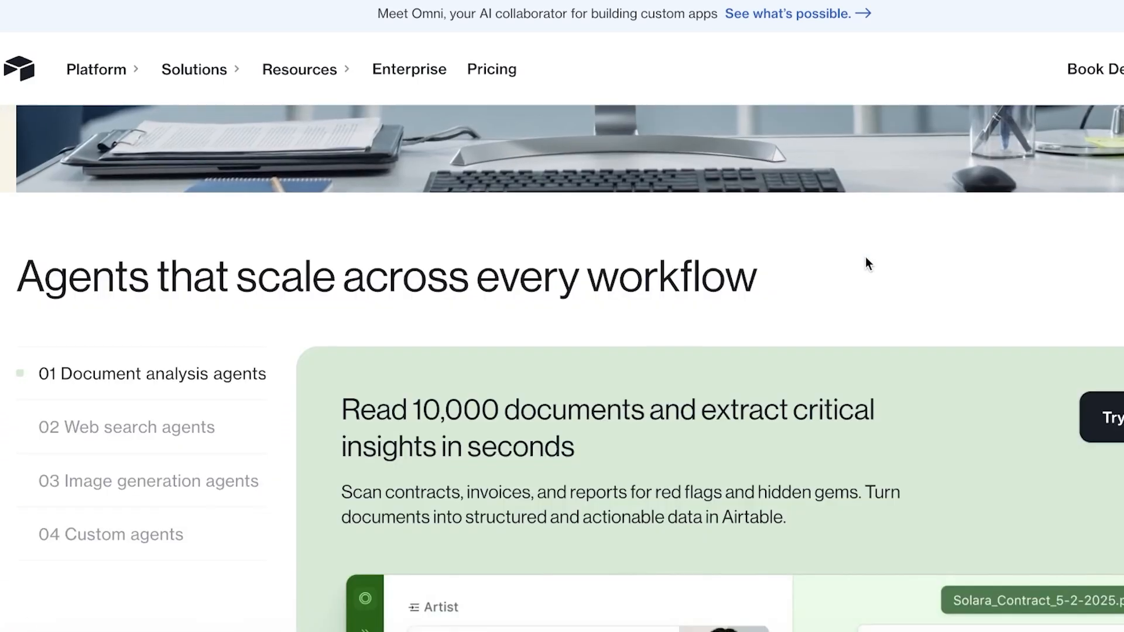
{"action": "scroll", "coordinate": [864, 262], "scroll_direction": "down", "scroll_amount": 1}
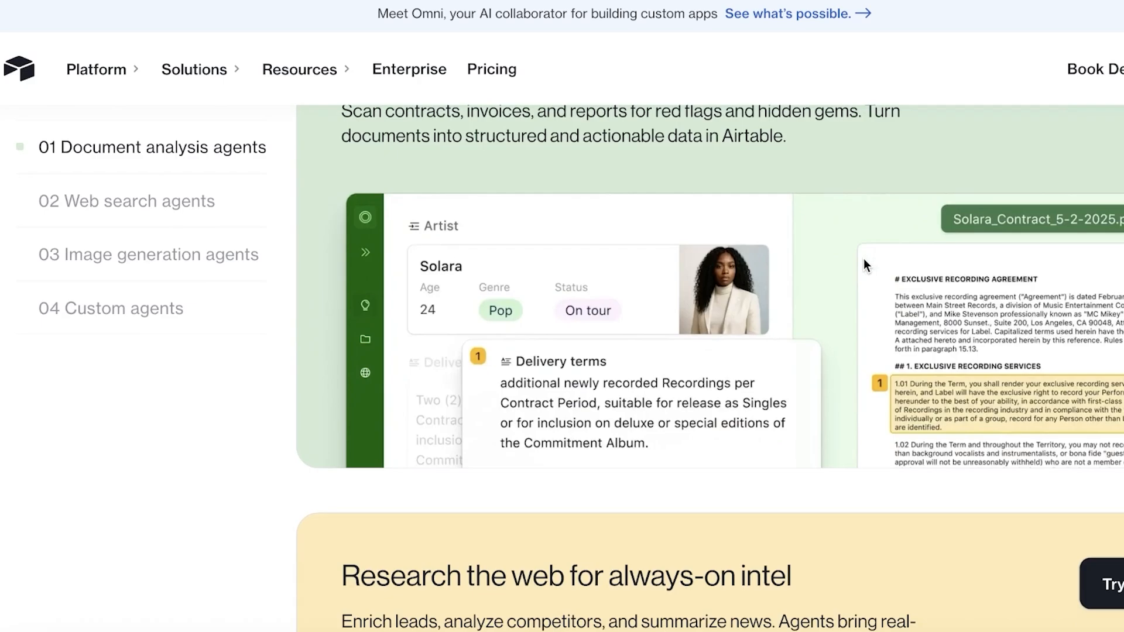
{"action": "scroll", "coordinate": [864, 265], "scroll_direction": "down", "scroll_amount": 1}
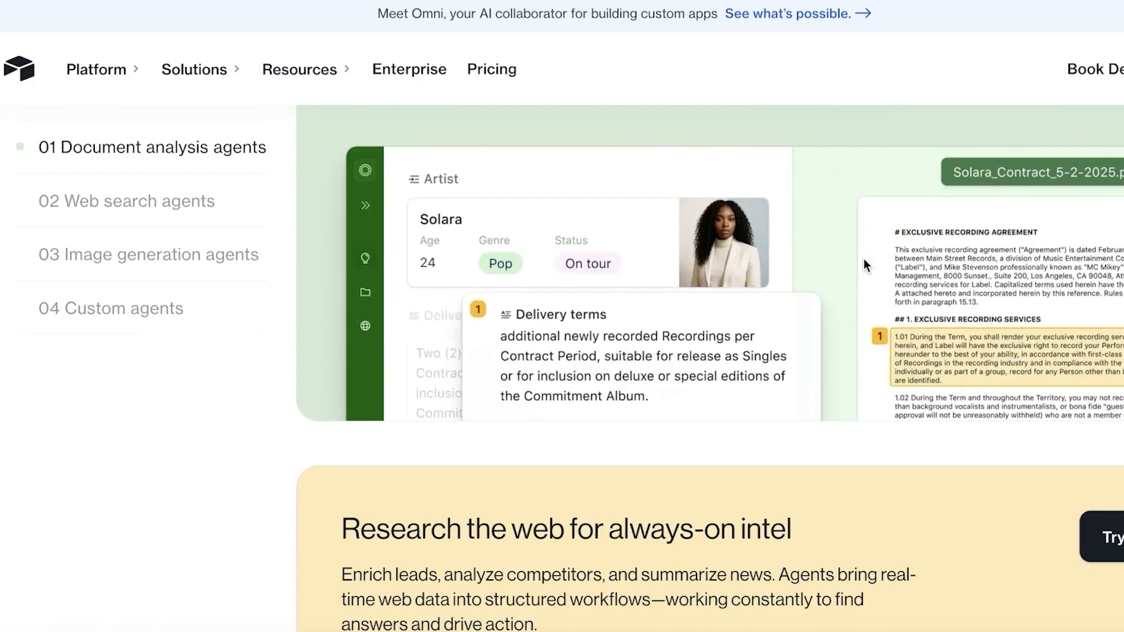
{"action": "scroll", "coordinate": [864, 260], "scroll_direction": "down", "scroll_amount": 4}
{"action": "mouse_move", "coordinate": [83, 91]}
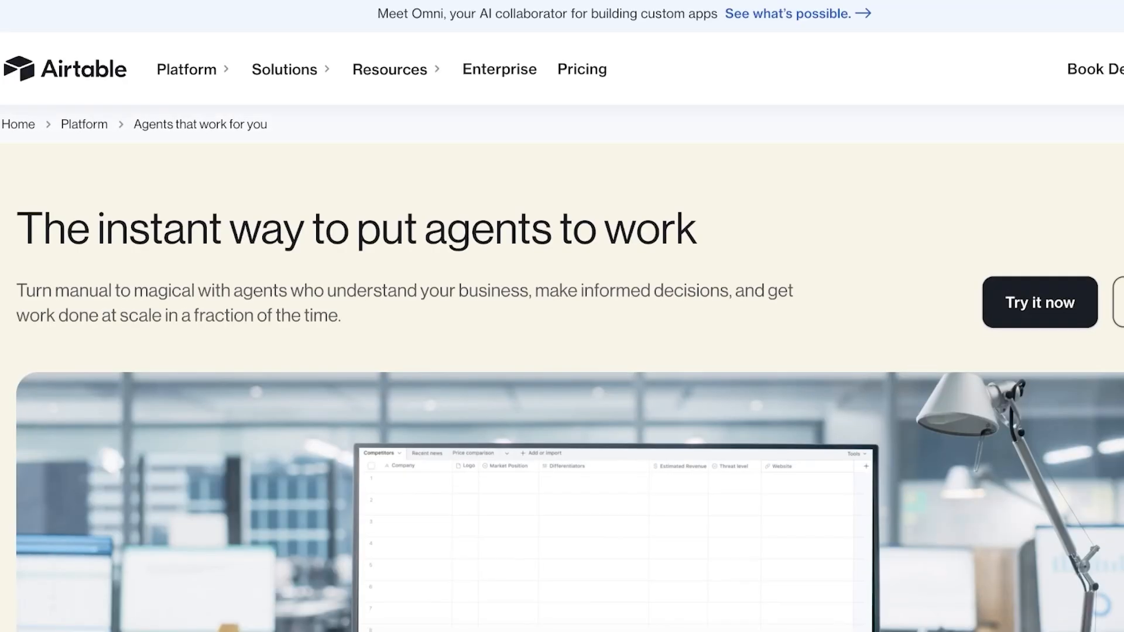
{"action": "left_click", "coordinate": [932, 305]}
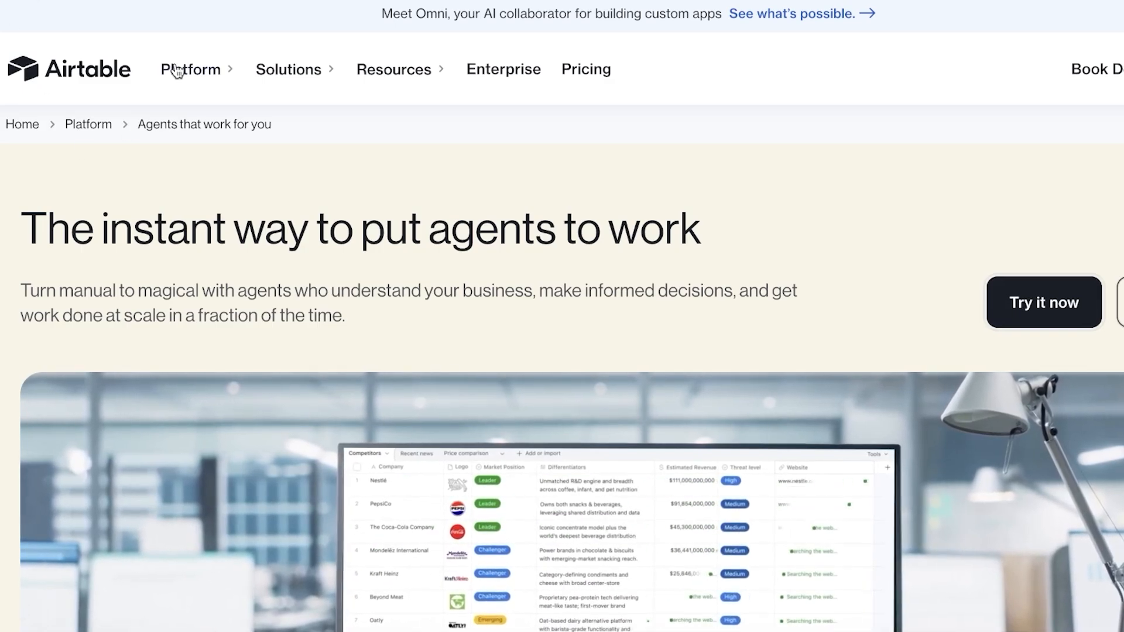
- Review the list of Airtable's platform products and tools, and return to the pricing page
{"action": "left_click", "coordinate": [177, 71]}
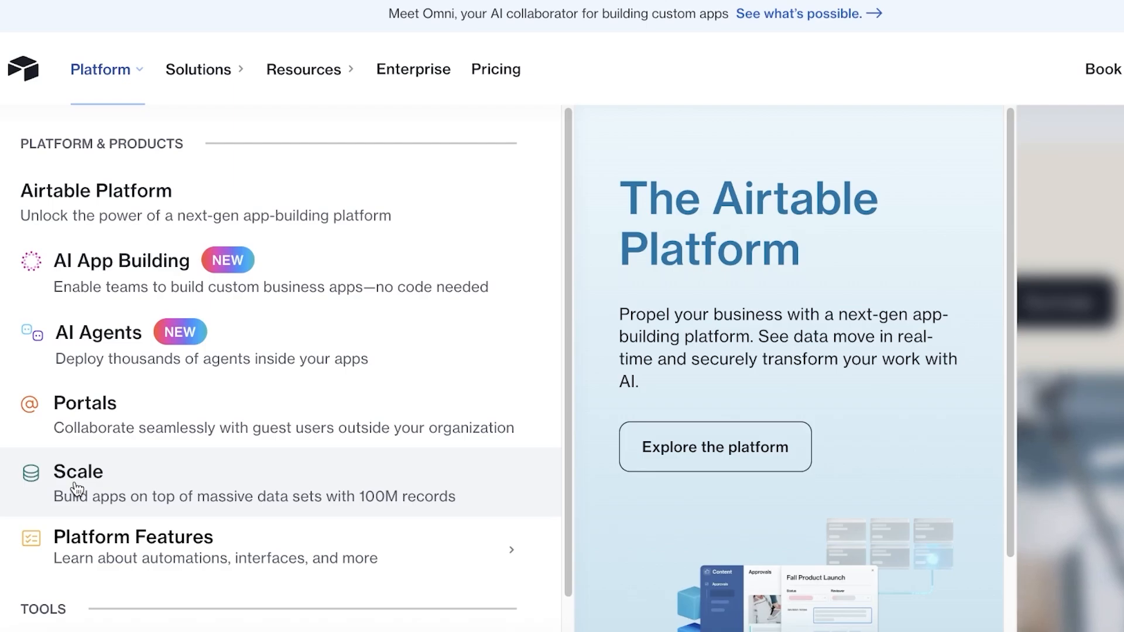
{"action": "scroll", "coordinate": [156, 464], "scroll_direction": "down", "scroll_amount": 1}
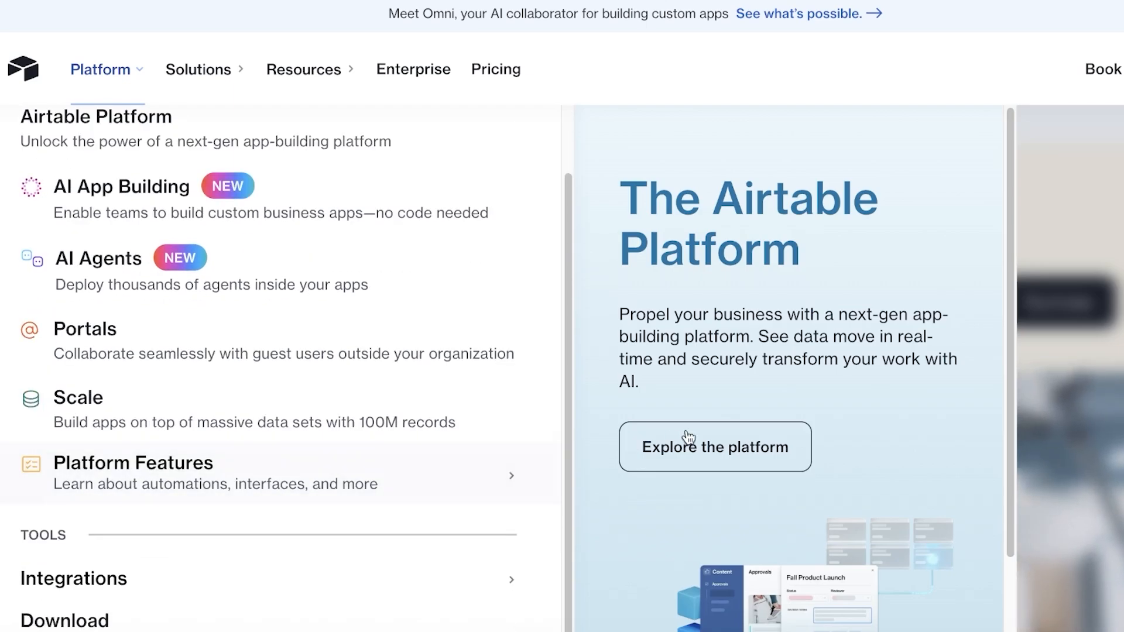
{"action": "left_click", "coordinate": [499, 269]}
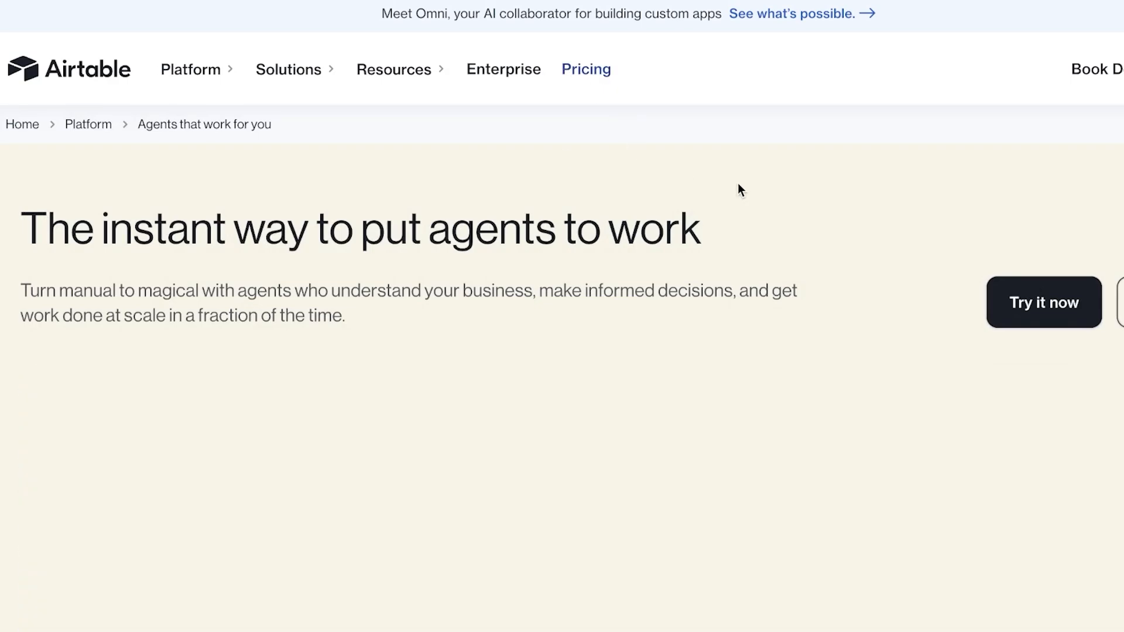
{"action": "scroll", "coordinate": [591, 170], "scroll_direction": "down", "scroll_amount": 5}
{"action": "scroll", "coordinate": [591, 171], "scroll_direction": "up", "scroll_amount": 5}
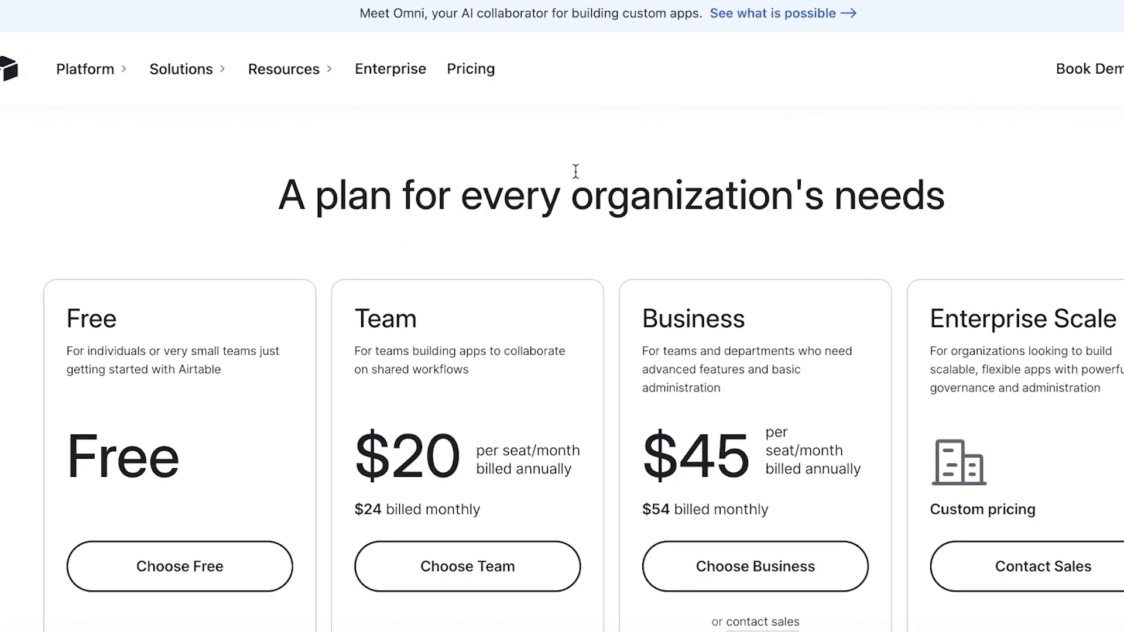
- Compare the prices and included features of the Free, Team, Business and Enterprise Scale plans
{"action": "scroll", "coordinate": [515, 202], "scroll_direction": "down", "scroll_amount": 2}
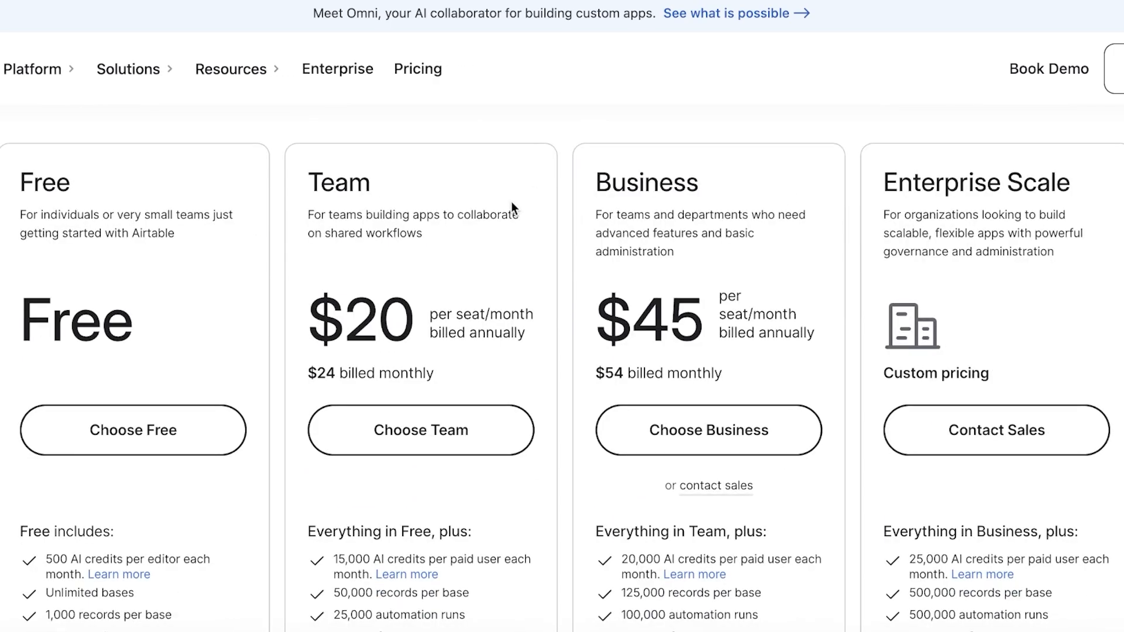
{"action": "scroll", "coordinate": [511, 202], "scroll_direction": "down", "scroll_amount": 1}
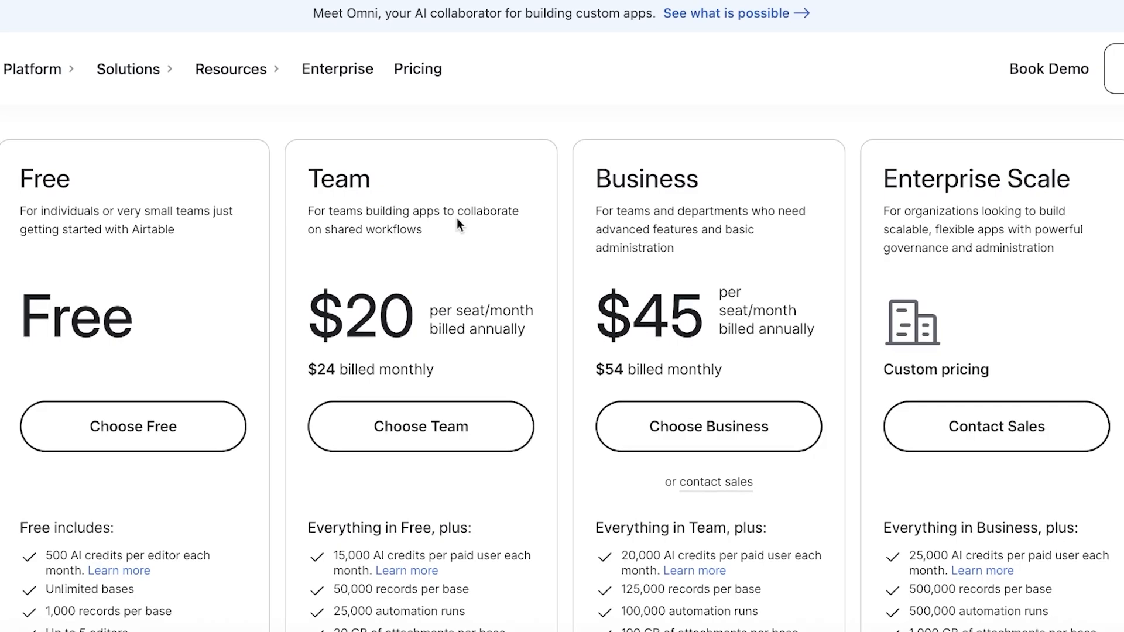
{"action": "scroll", "coordinate": [454, 220], "scroll_direction": "down", "scroll_amount": 1}
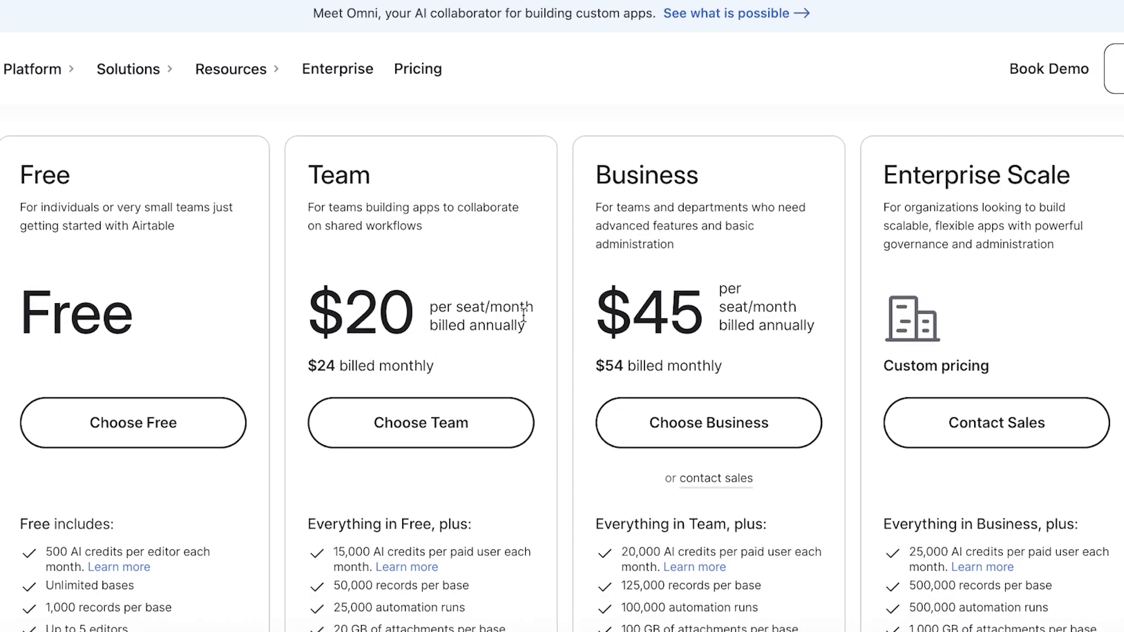
{"action": "scroll", "coordinate": [479, 286], "scroll_direction": "up", "scroll_amount": 1}
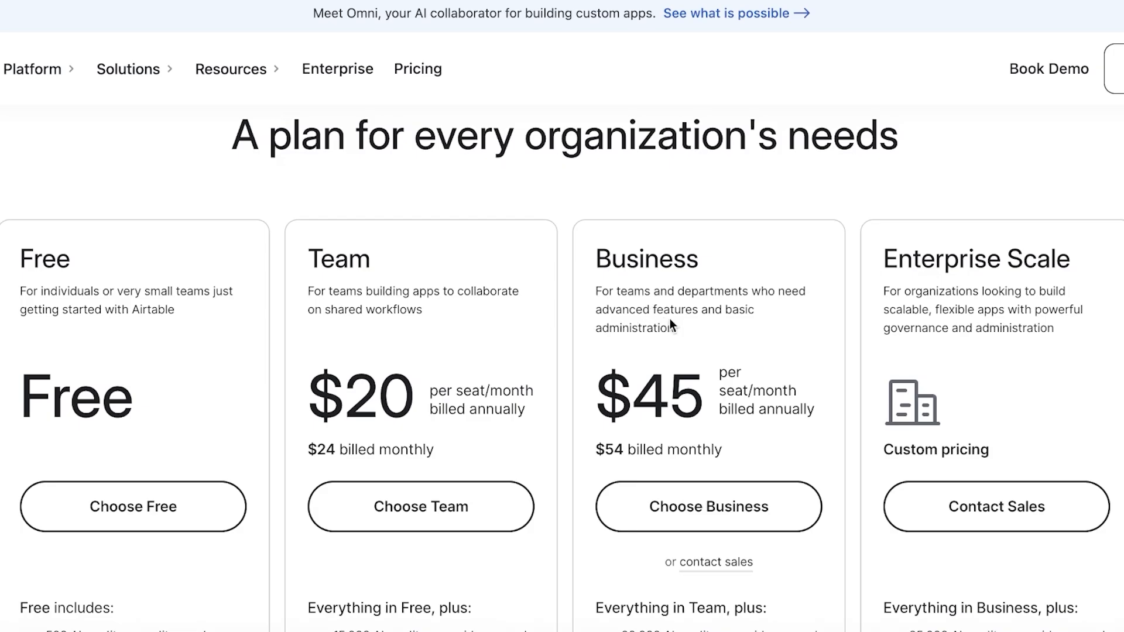
{"action": "scroll", "coordinate": [377, 315], "scroll_direction": "up", "scroll_amount": 1}
{"action": "scroll", "coordinate": [406, 315], "scroll_direction": "down", "scroll_amount": 3}
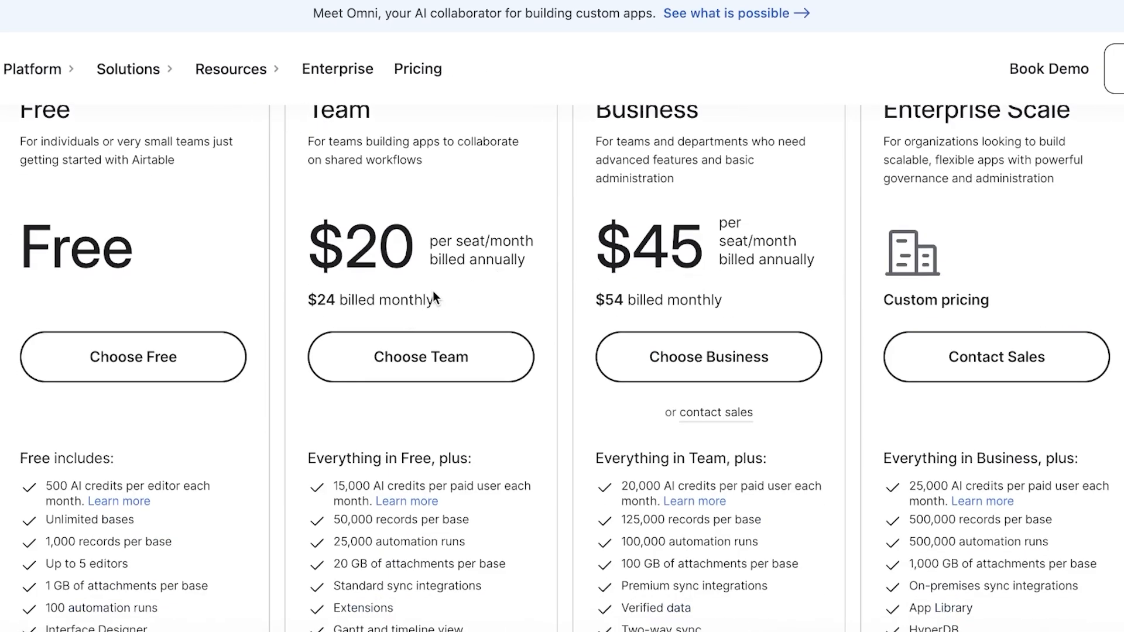
{"action": "scroll", "coordinate": [392, 300], "scroll_direction": "down", "scroll_amount": 1}
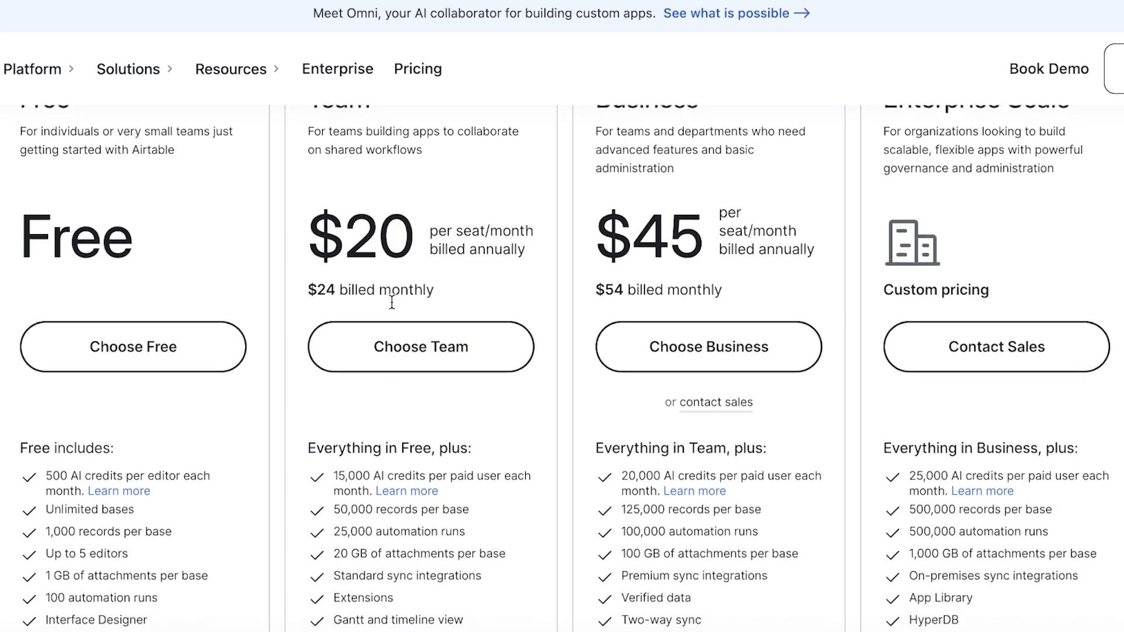
{"action": "scroll", "coordinate": [391, 301], "scroll_direction": "up", "scroll_amount": 3}
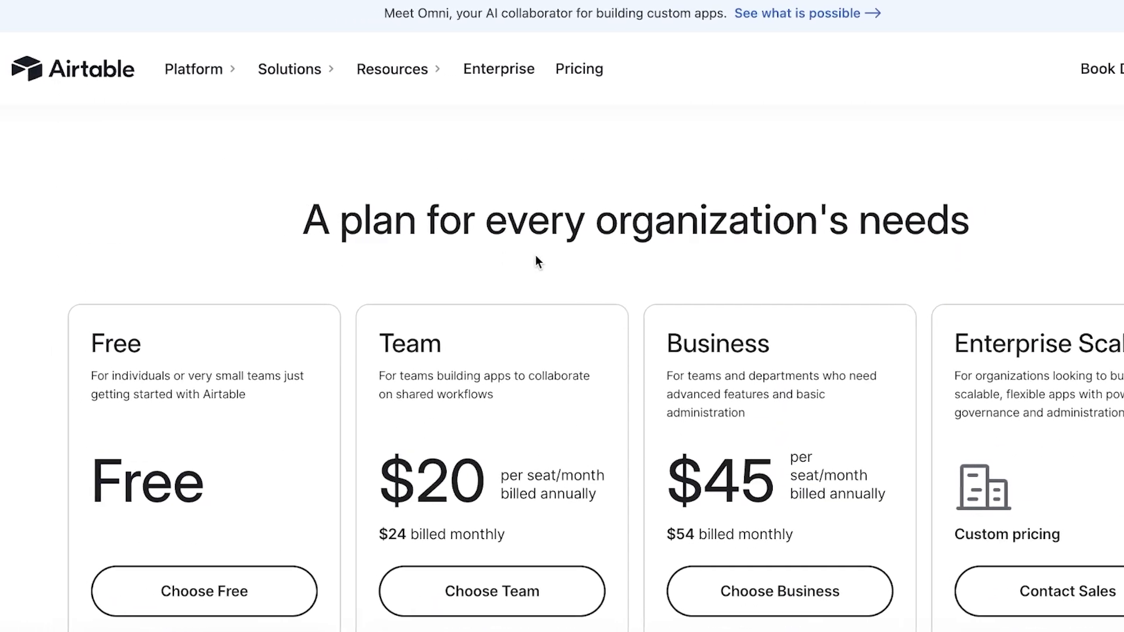